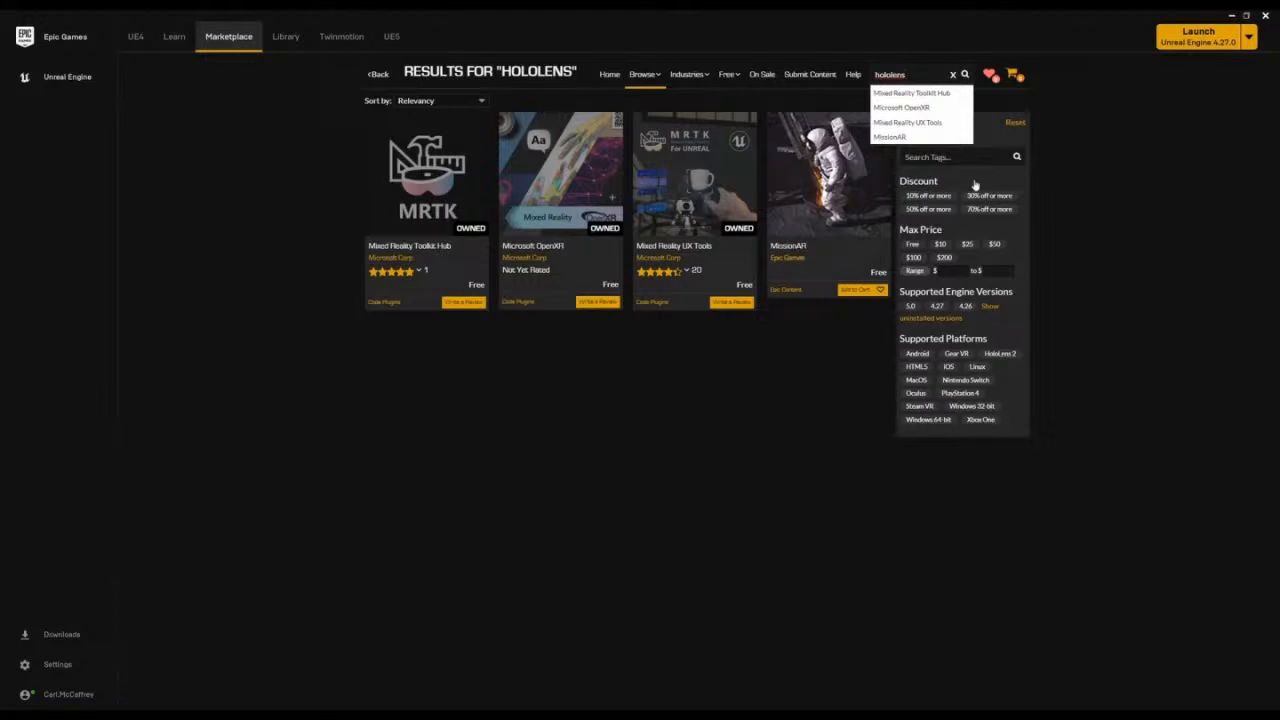
- Launch Unreal Engine 4.27.0 and start a new project from the Blank category with the Blank template
left_click(1182, 42)
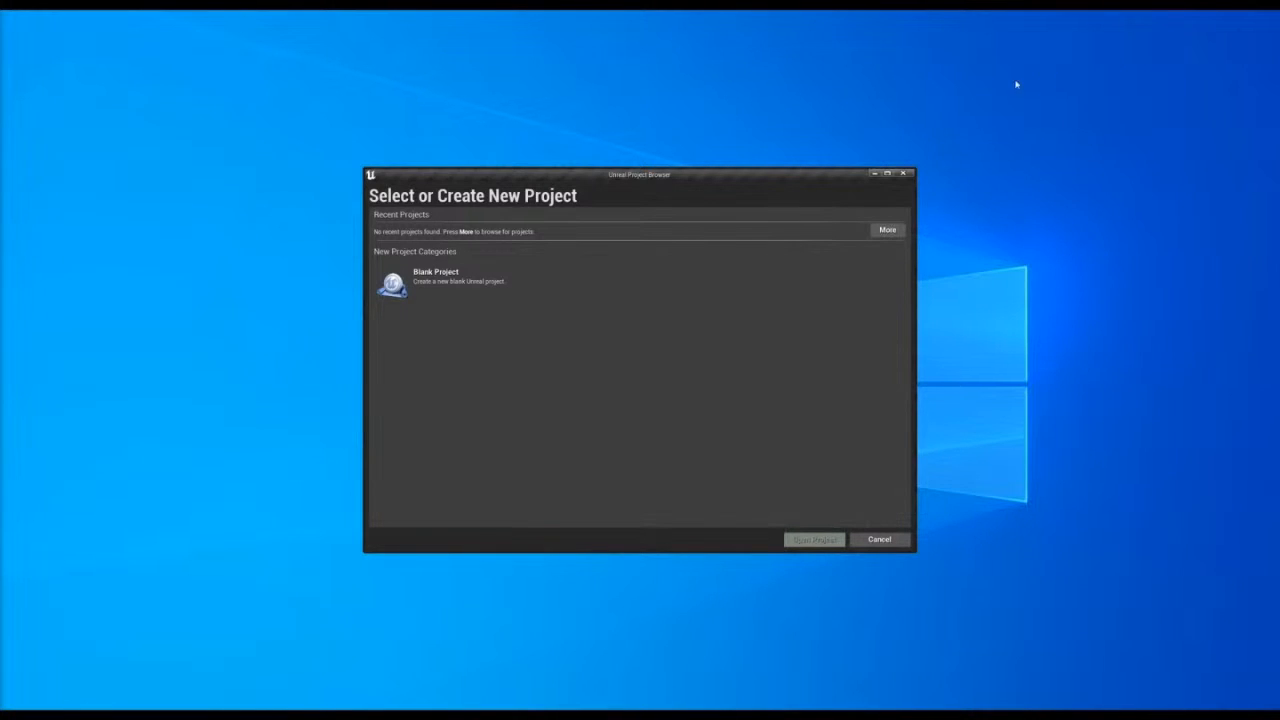
left_click(490, 283)
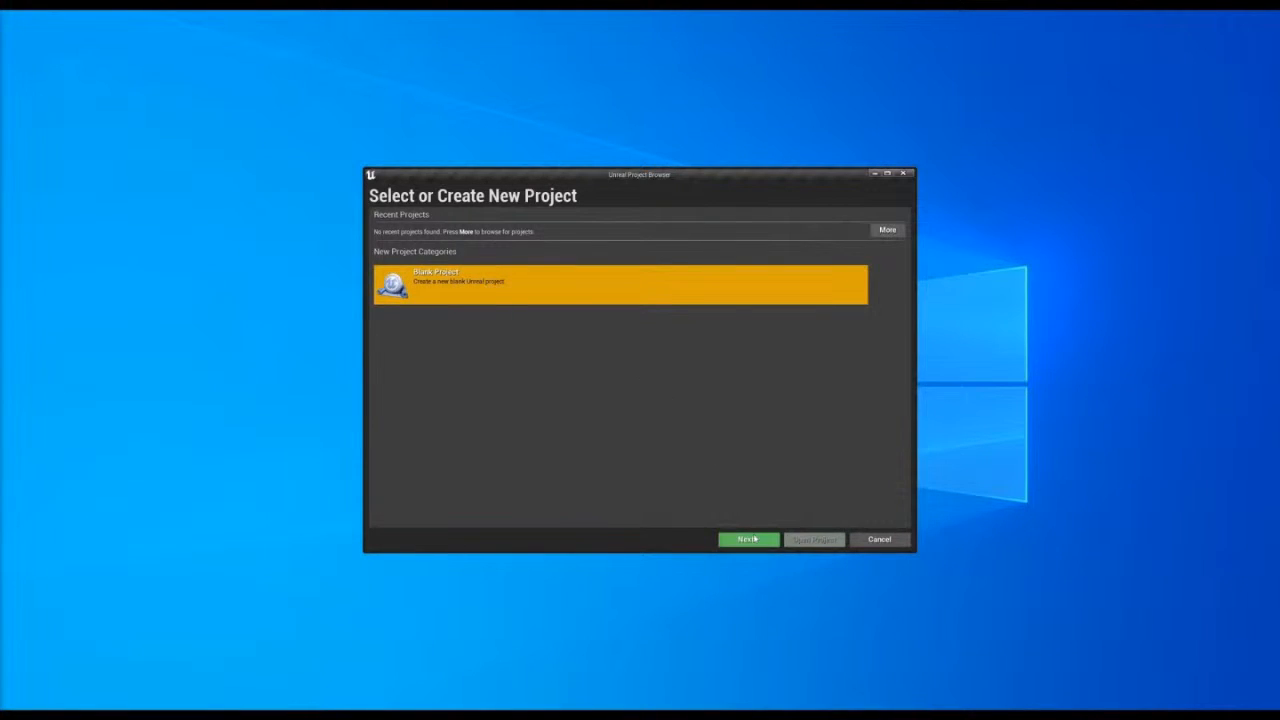
left_click(755, 540)
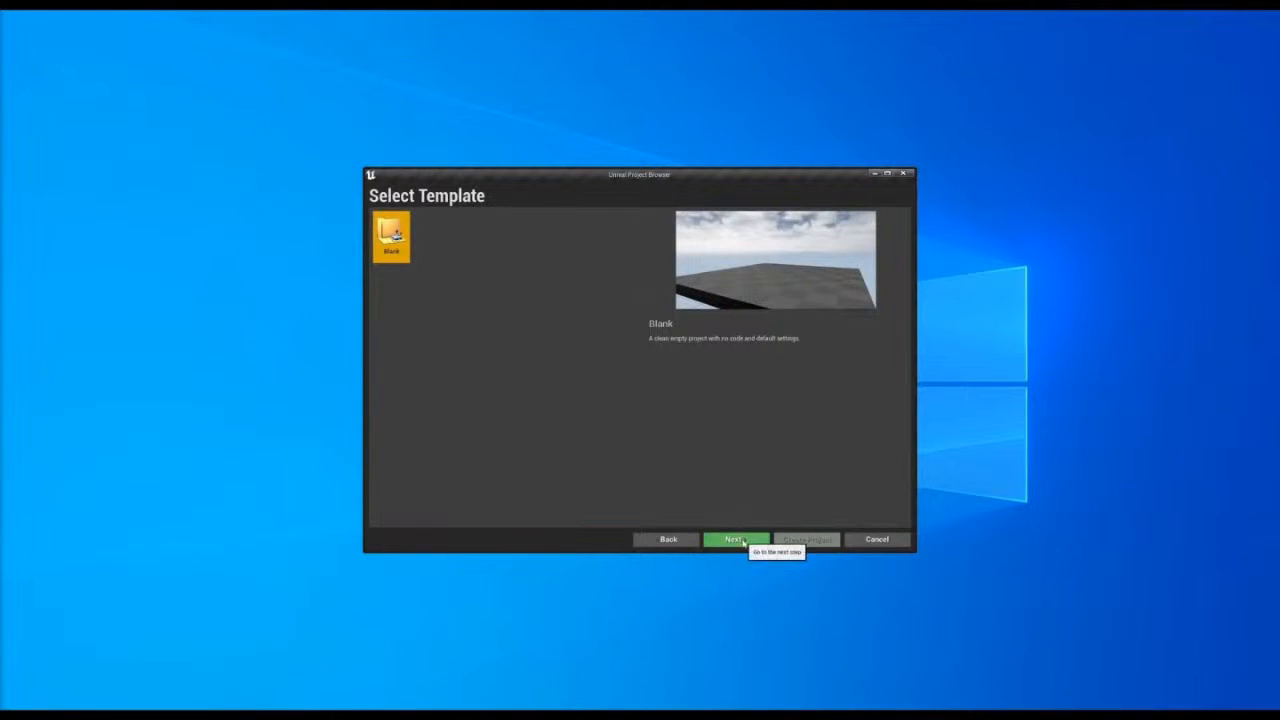
left_click(740, 540)
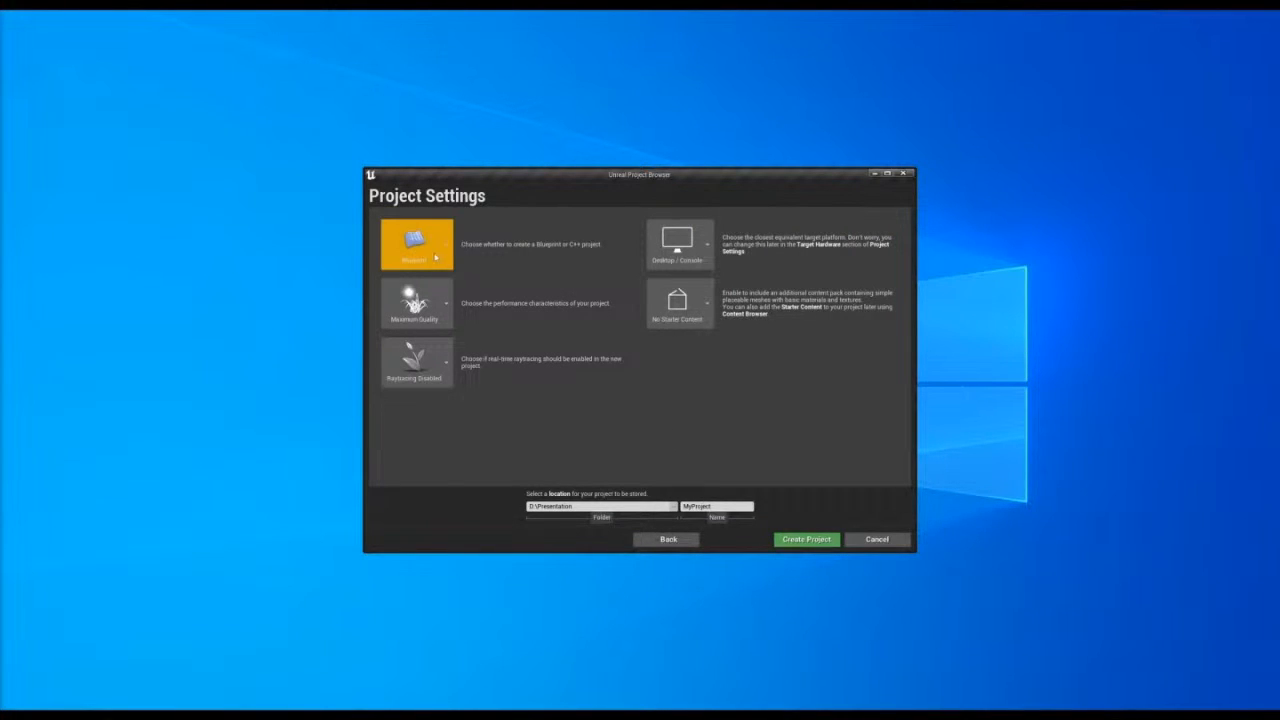
- Create the project as ChessGame with Scalable 3D or 2D quality and Mobile / Tablet as the target platform
left_click(446, 315)
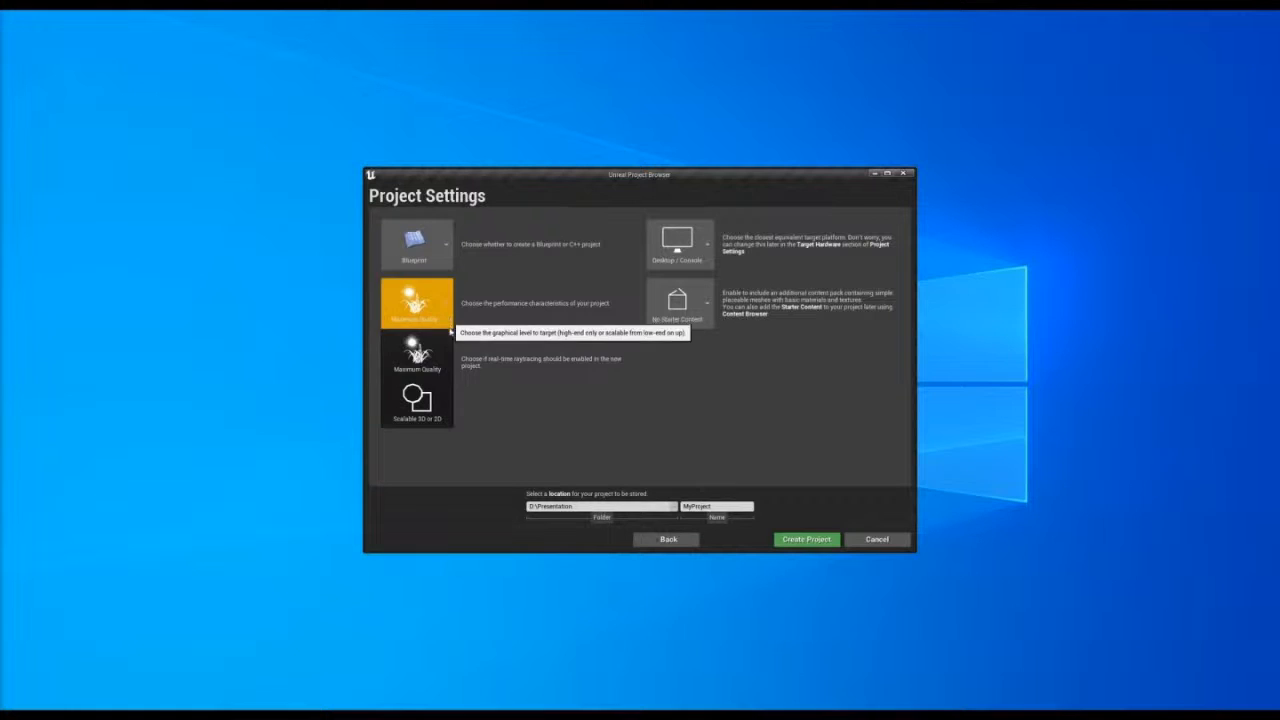
left_click(448, 416)
left_click(677, 245)
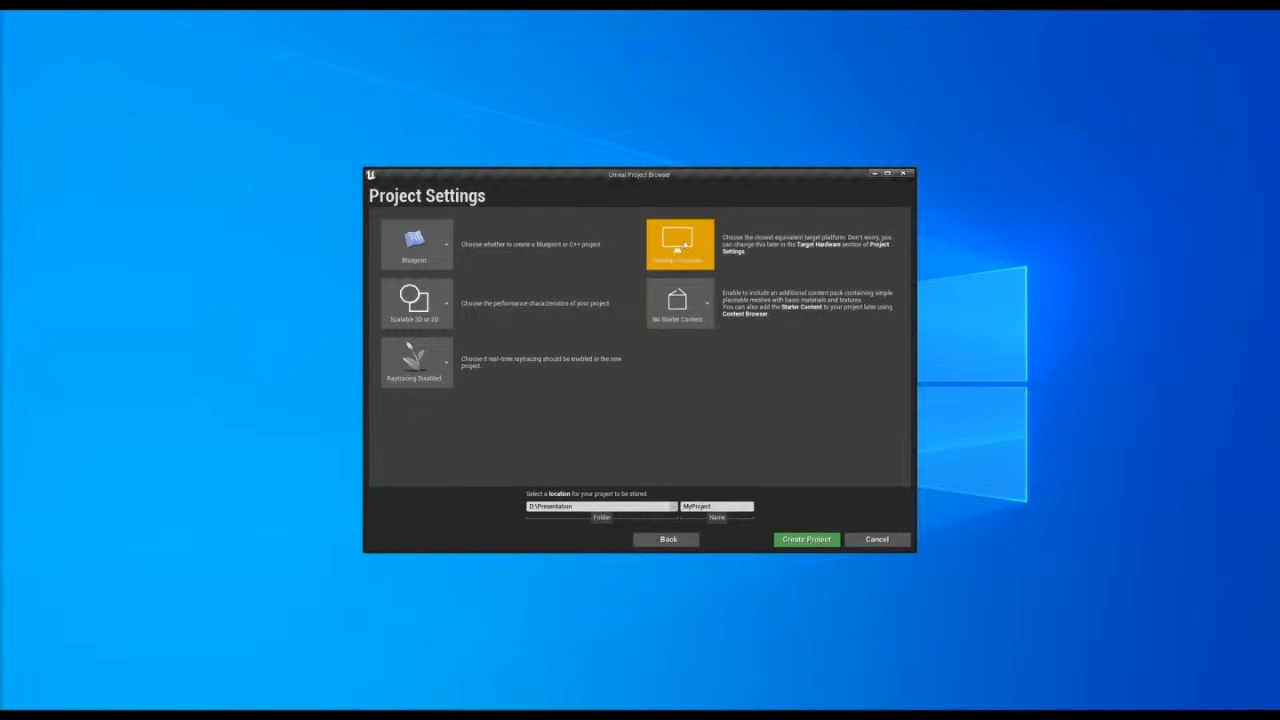
left_click(670, 343)
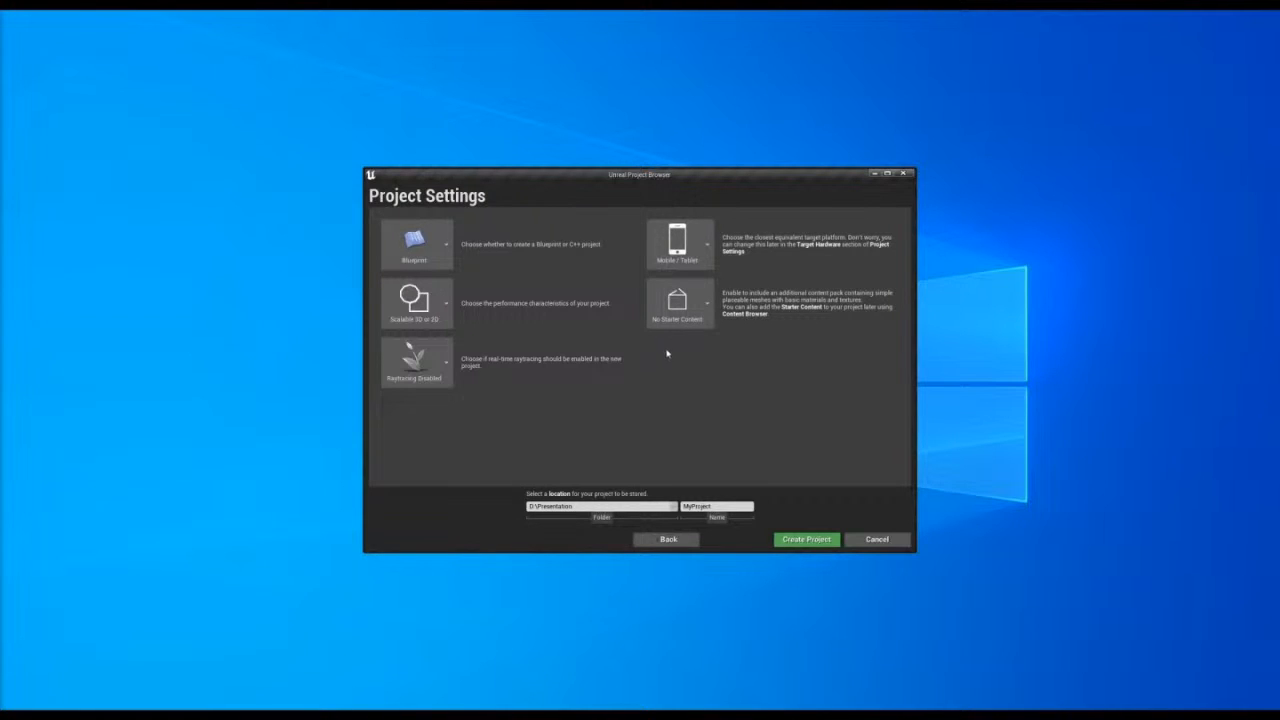
left_click(718, 506)
type("ChessGame")
left_click(812, 538)
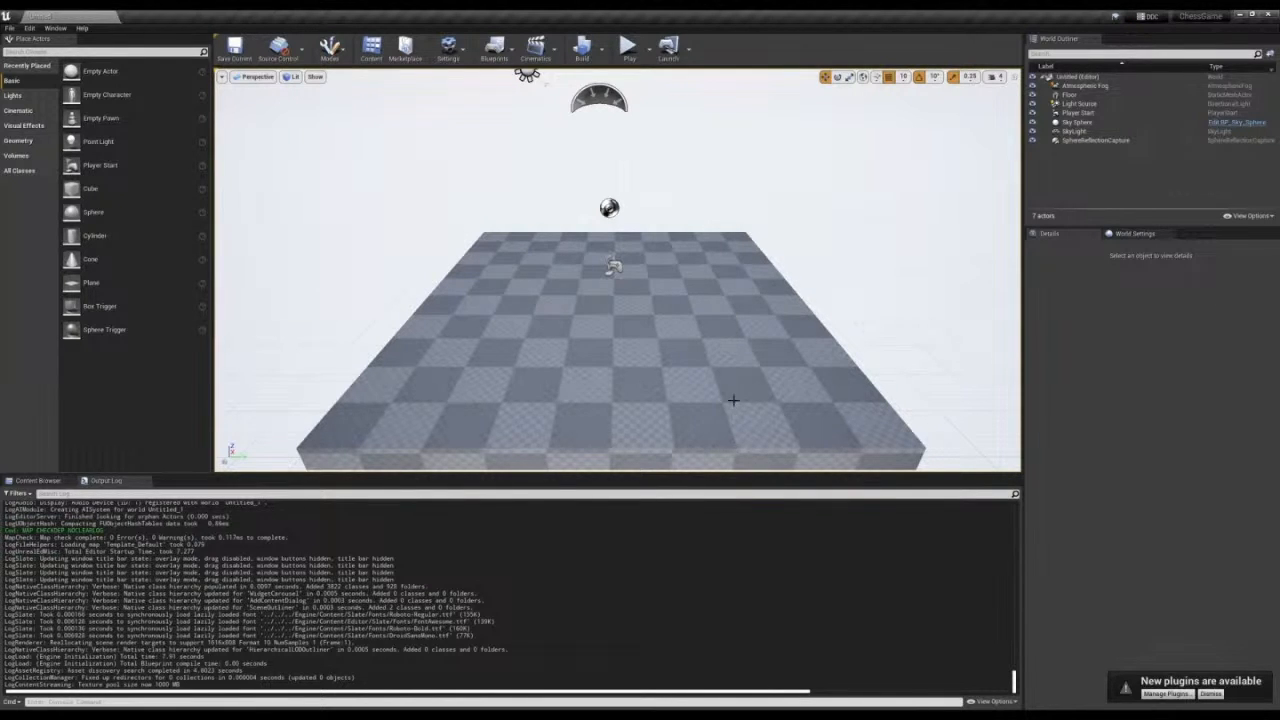
- Enable the installed Microsoft OpenXR and Mixed Reality Toolkit Hub plugins and restart the editor to apply them
left_click(449, 47)
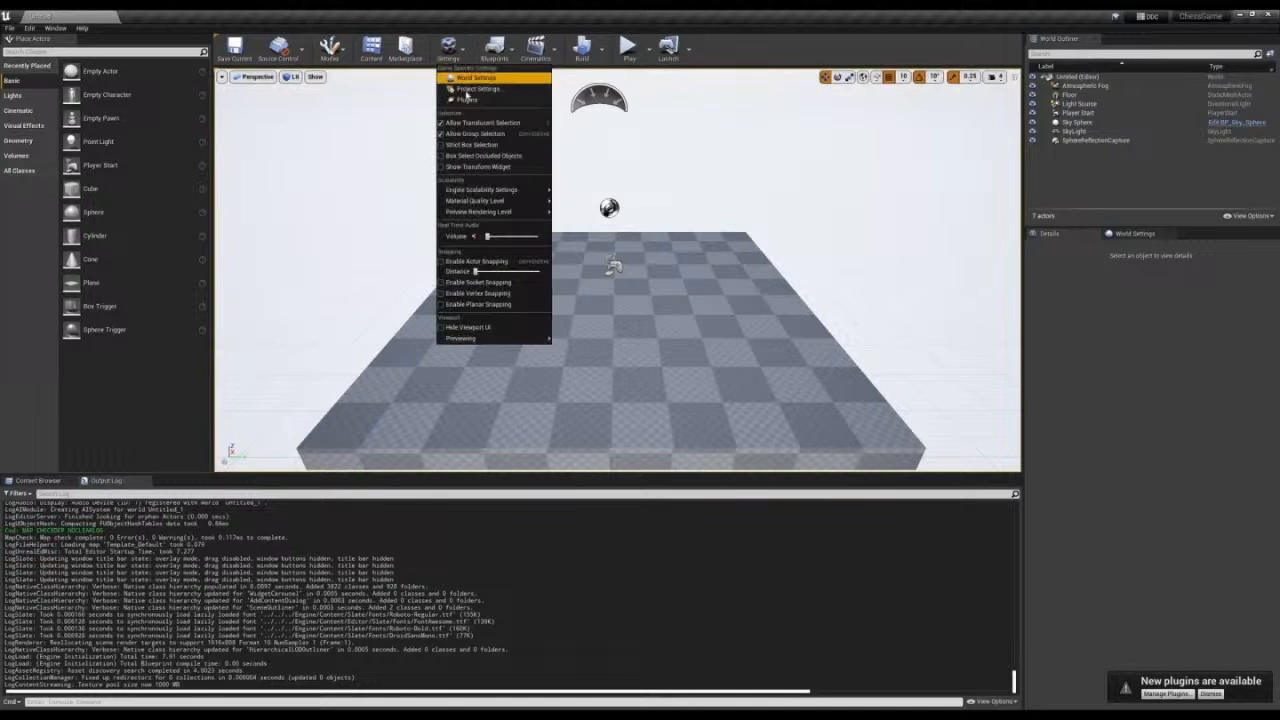
left_click(468, 106)
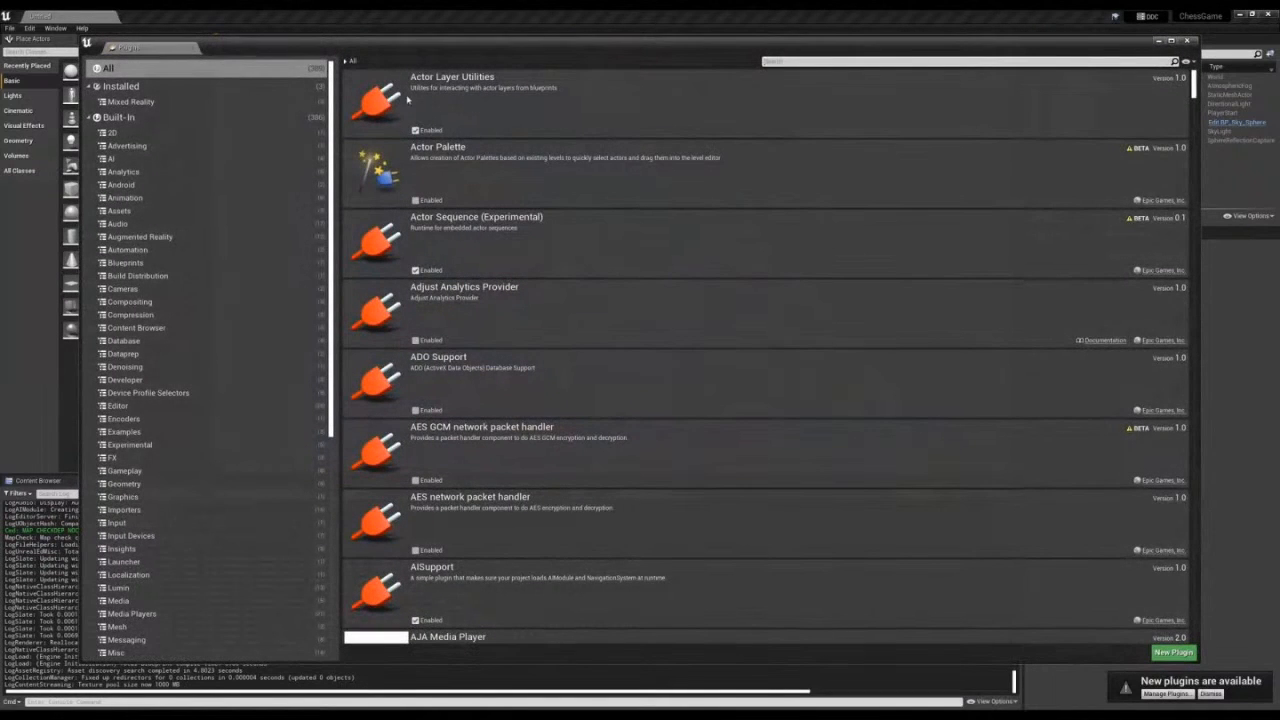
left_click(324, 102)
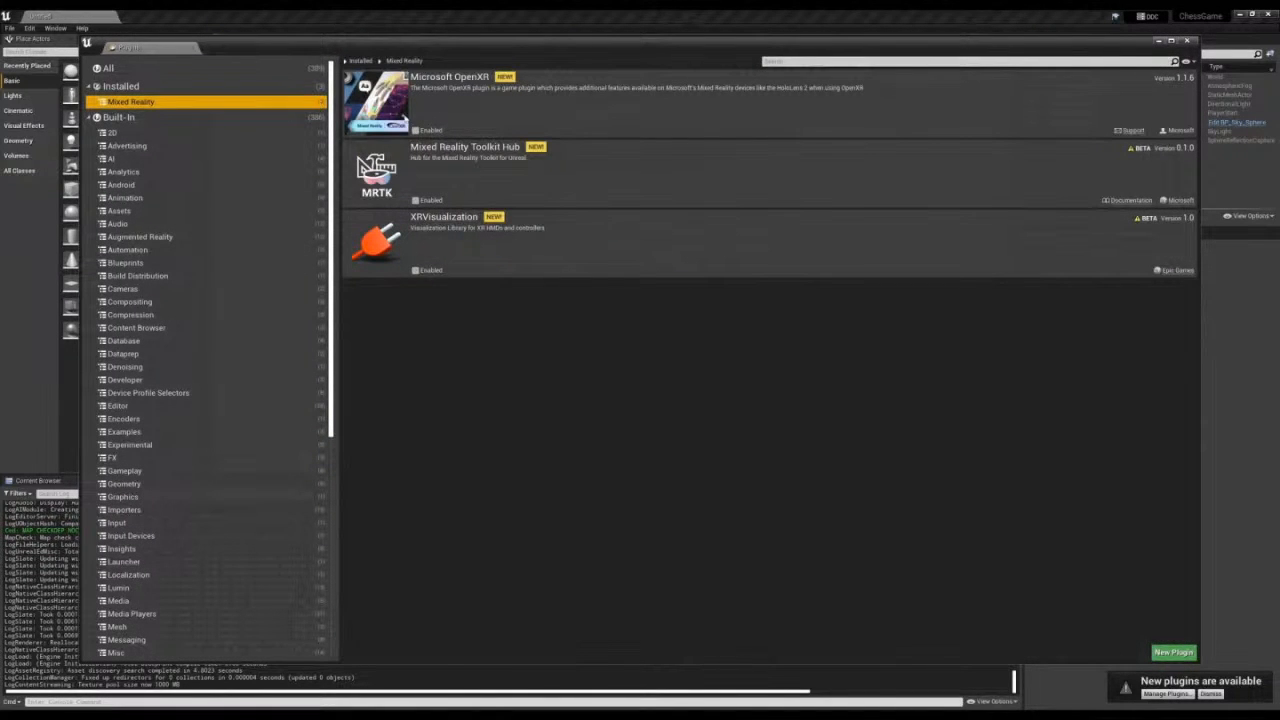
left_click(416, 130)
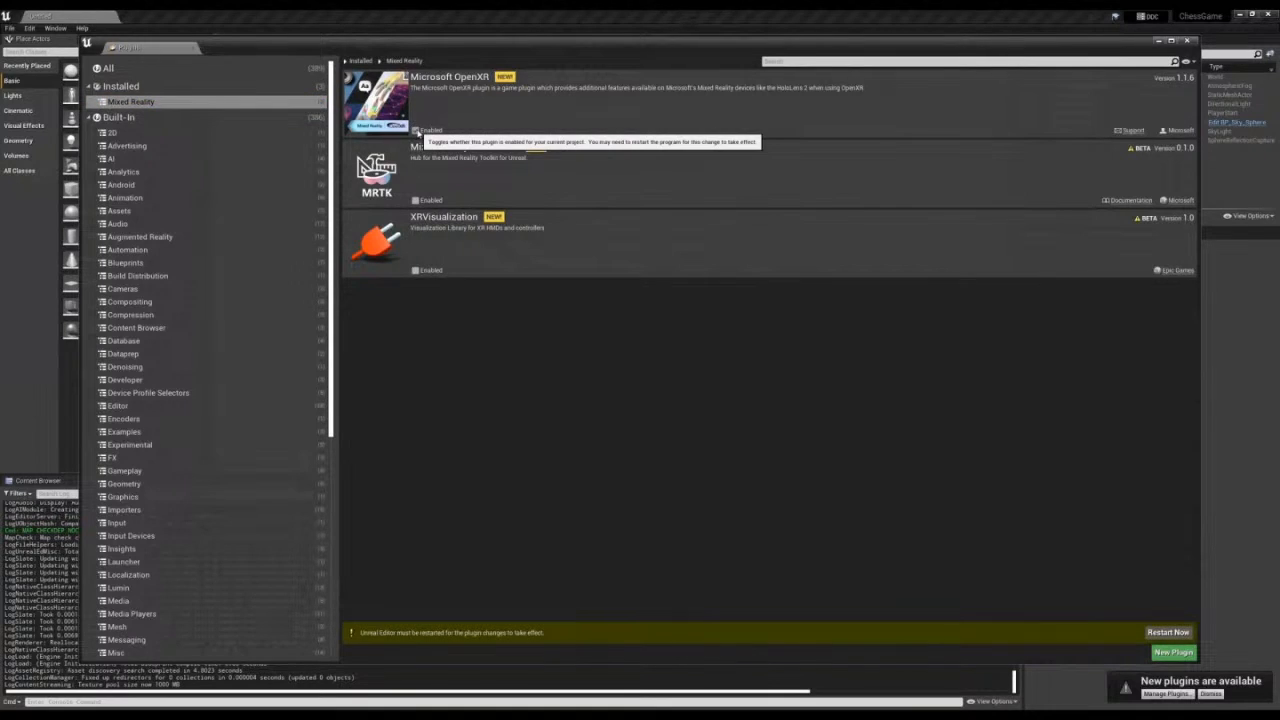
left_click(416, 200)
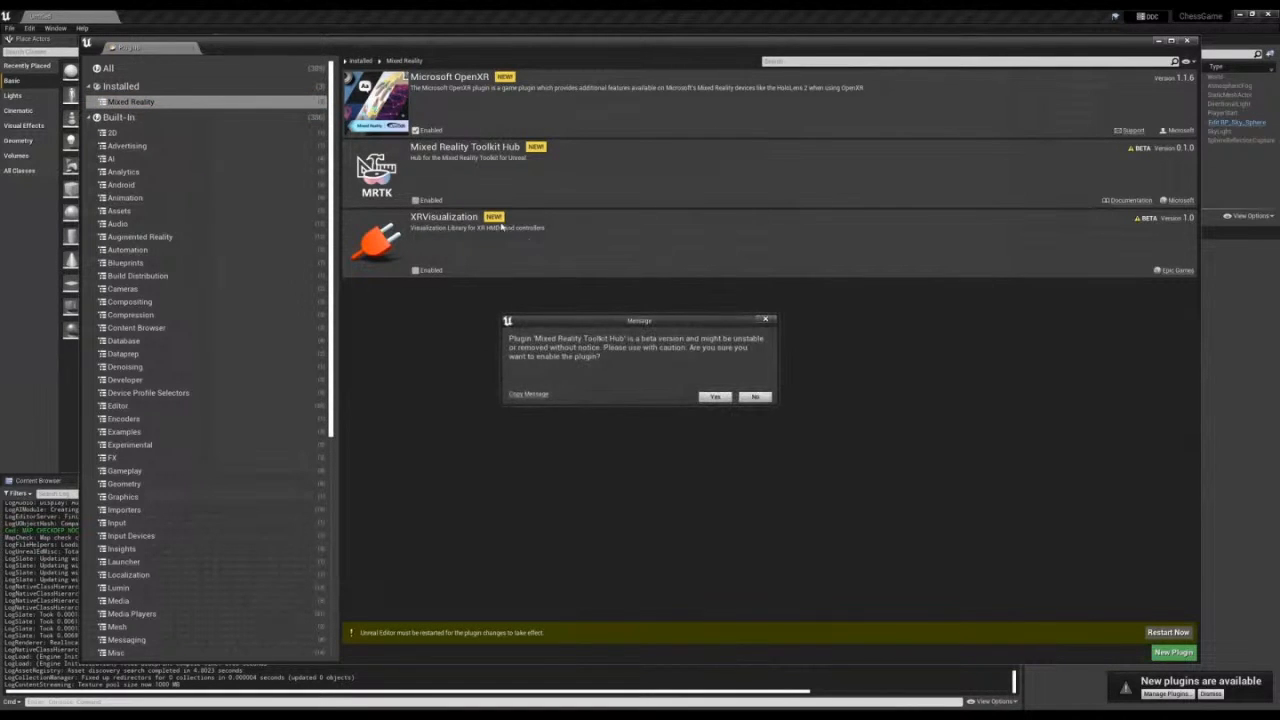
left_click(713, 397)
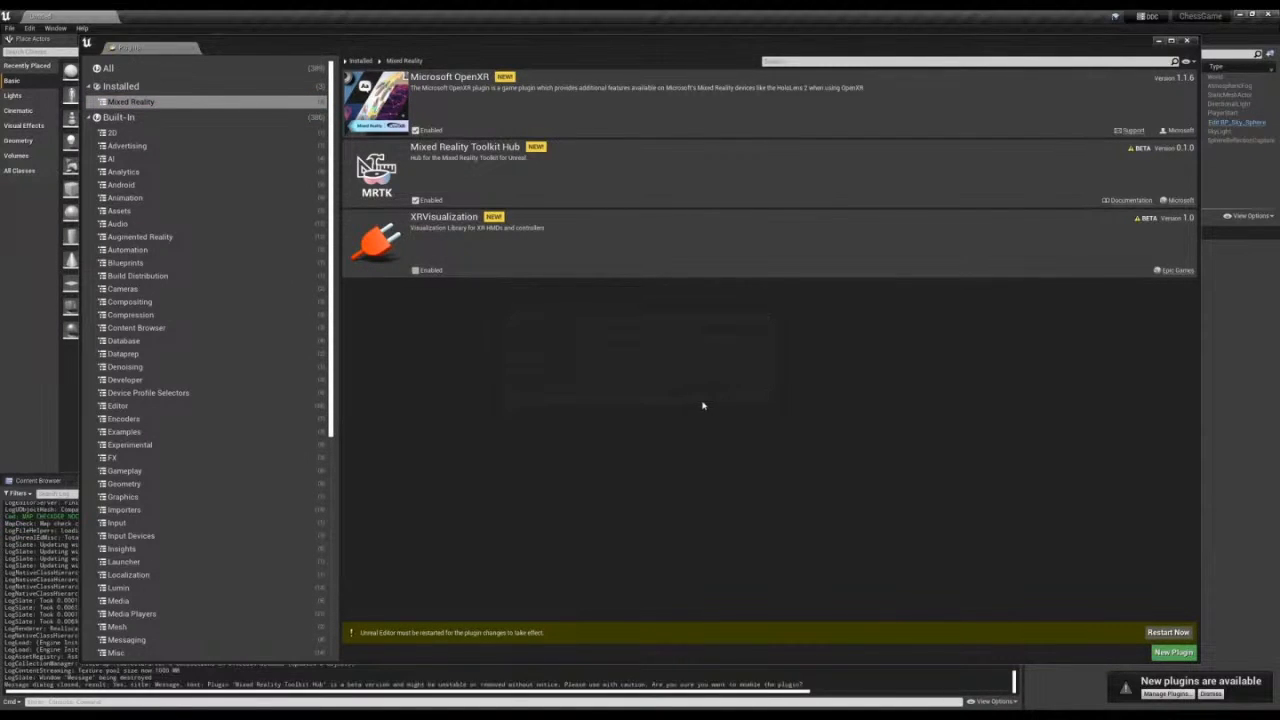
left_click(1166, 633)
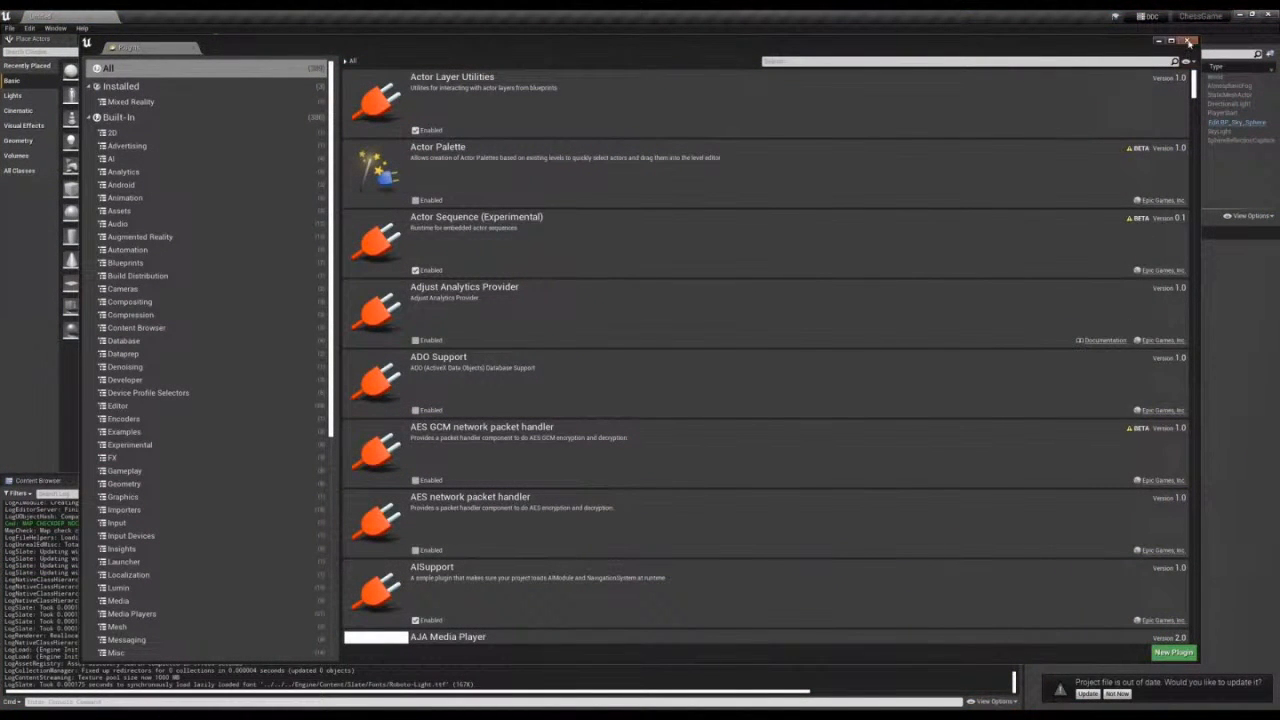
left_click(1187, 40)
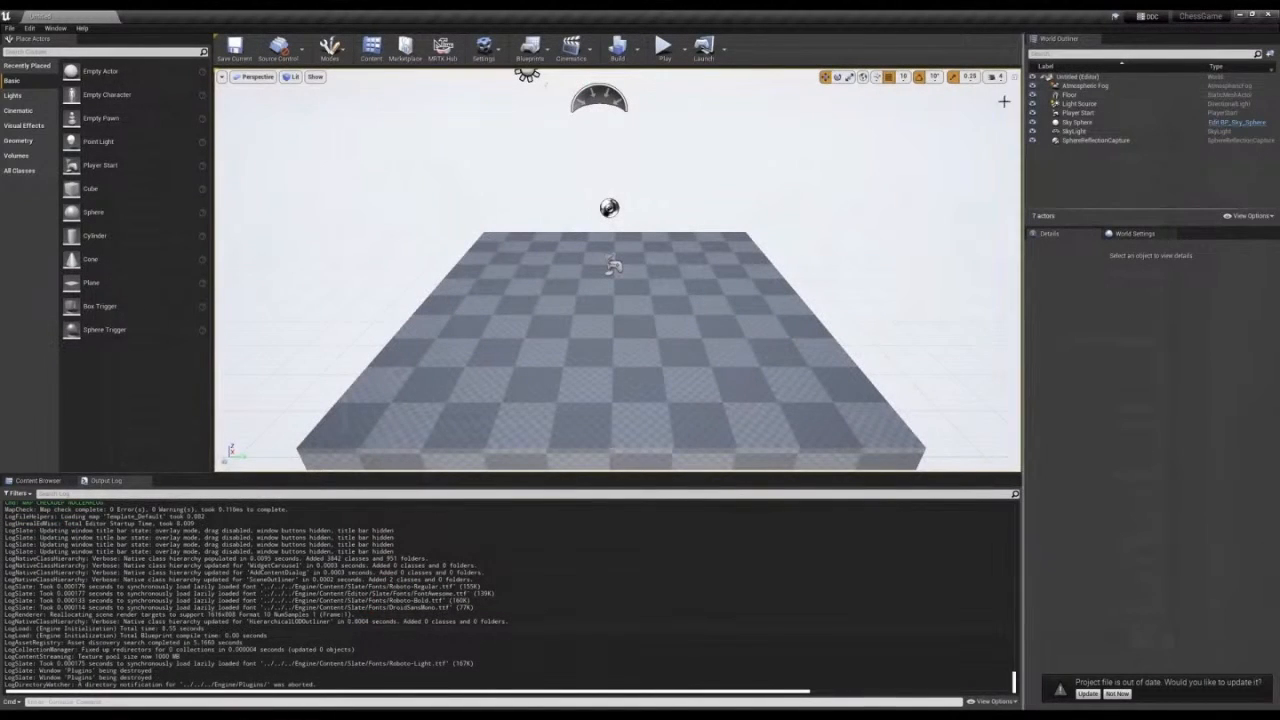
- Install the Mixed Reality UX Tools 0.12.0 and Mixed Reality Graphics Tools 0.3.0 packages through the MRTK Hub
left_click(442, 56)
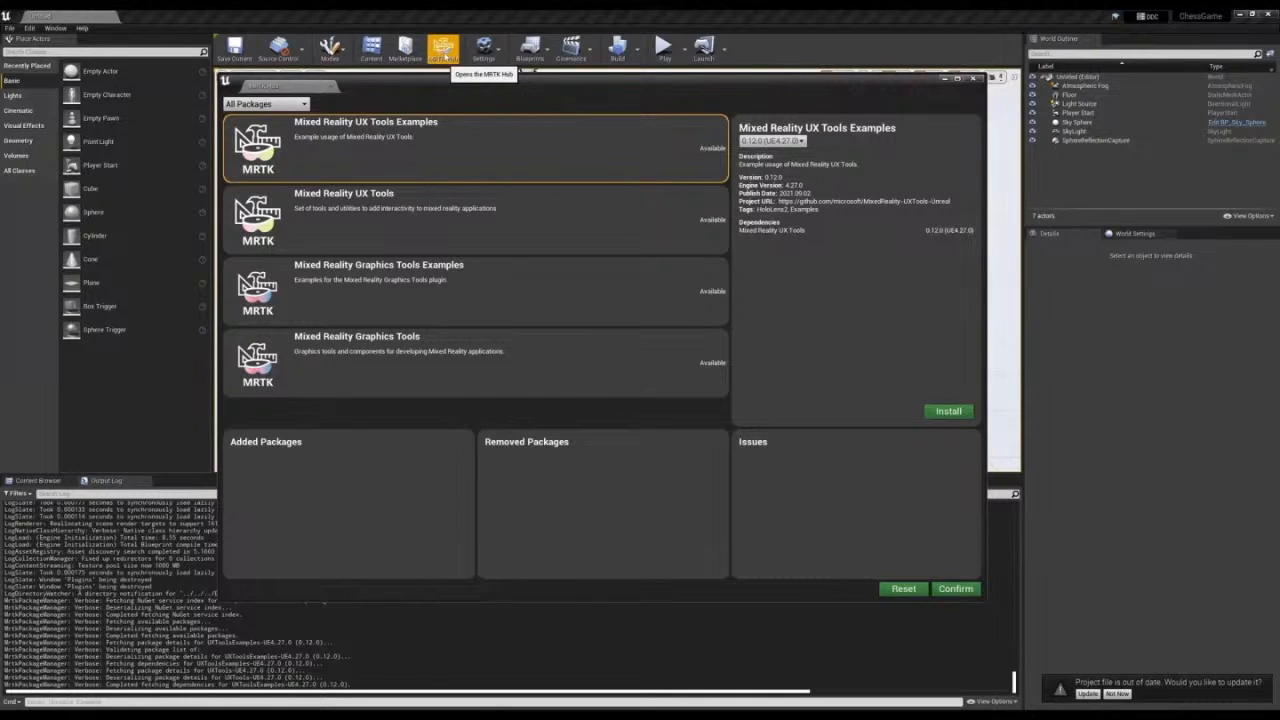
left_click(420, 215)
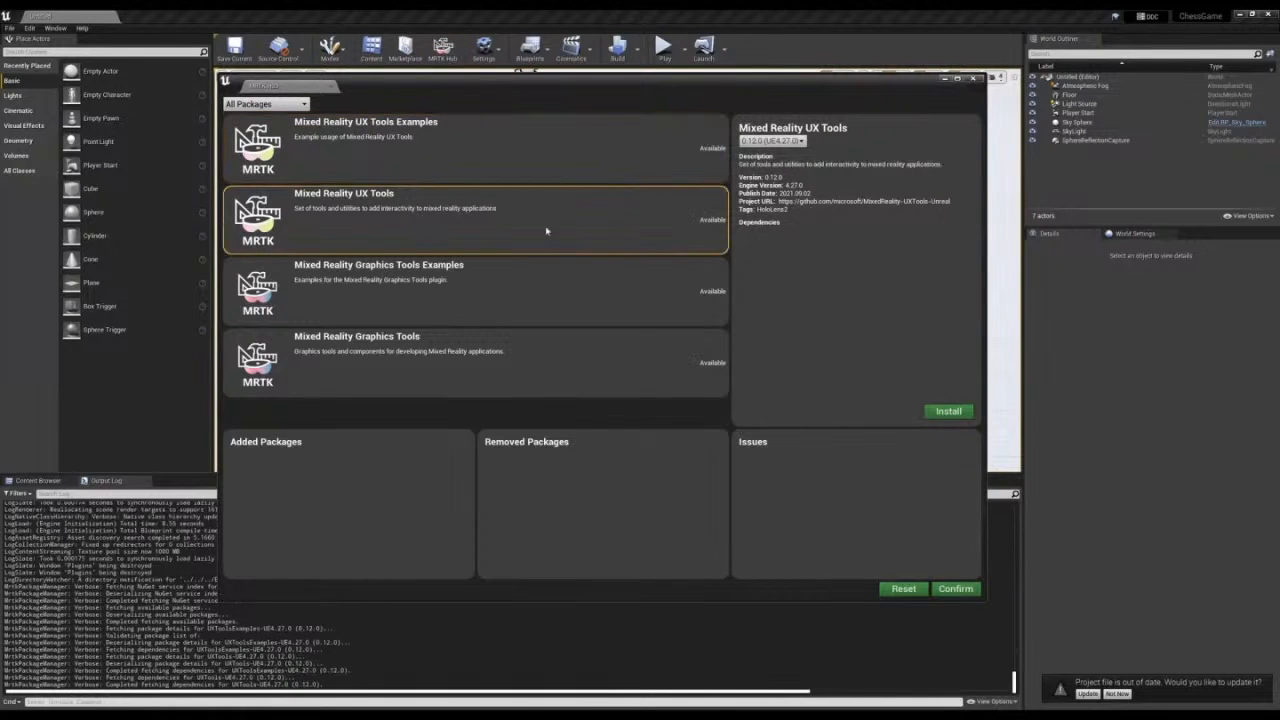
left_click(938, 410)
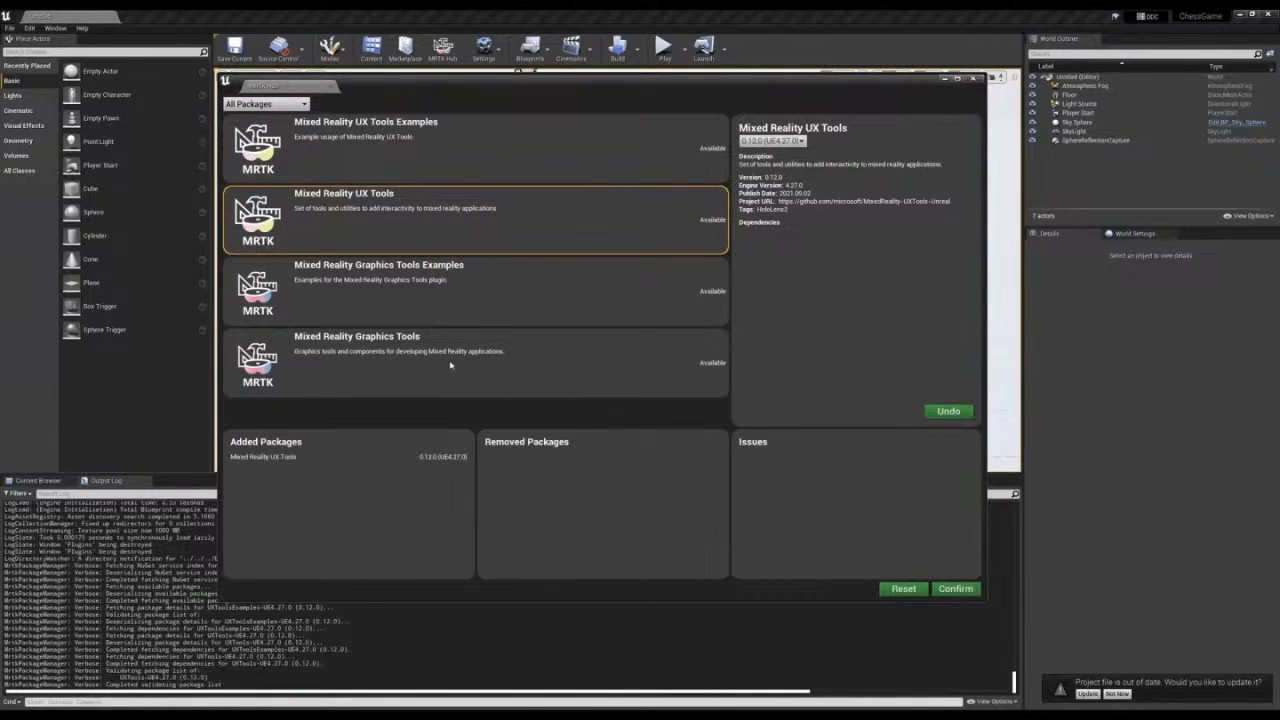
left_click(517, 370)
left_click(949, 411)
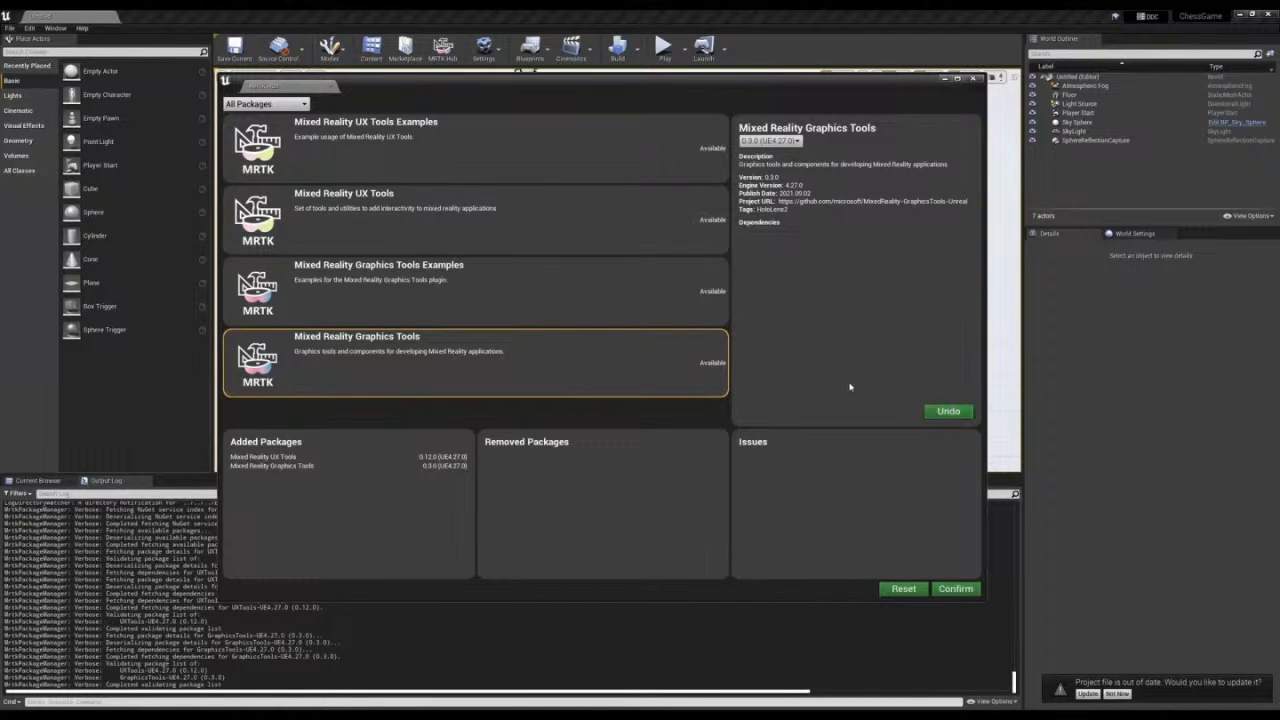
left_click(956, 589)
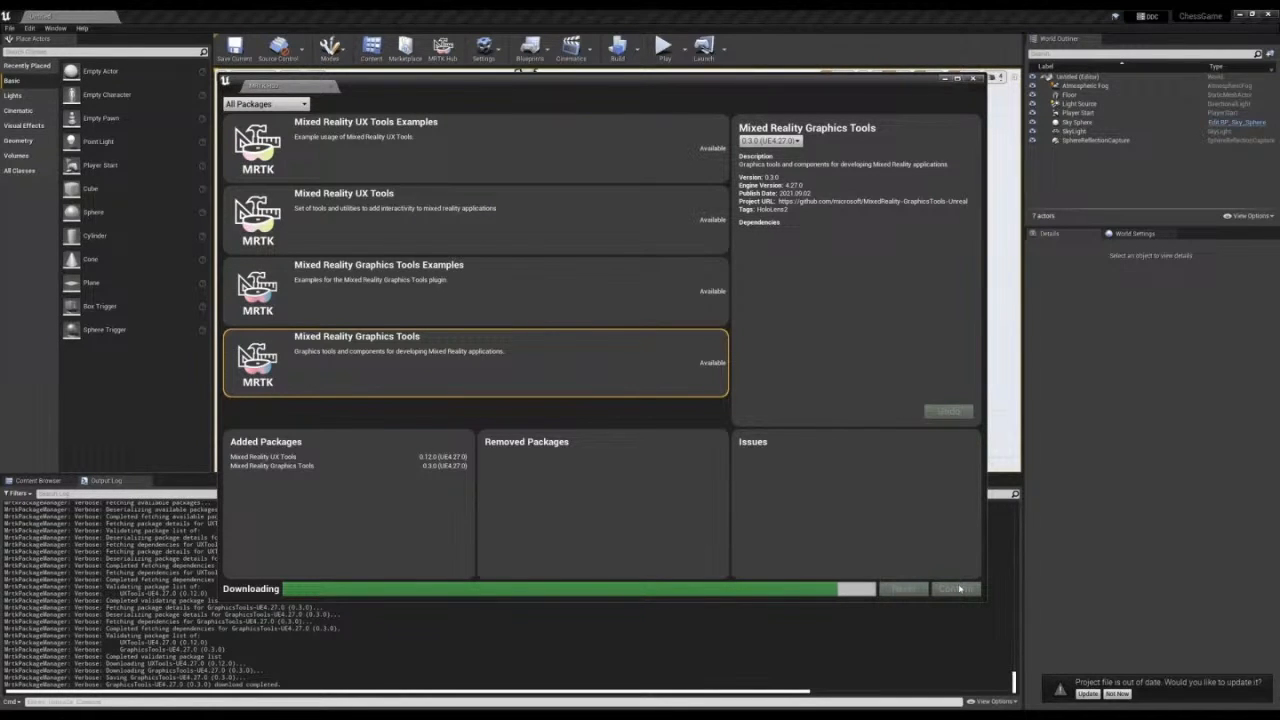
- Restart Unreal Engine 4.27.0 with the ChessGame project and update its project file, dismissing the new-plugins notice
left_click(1267, 16)
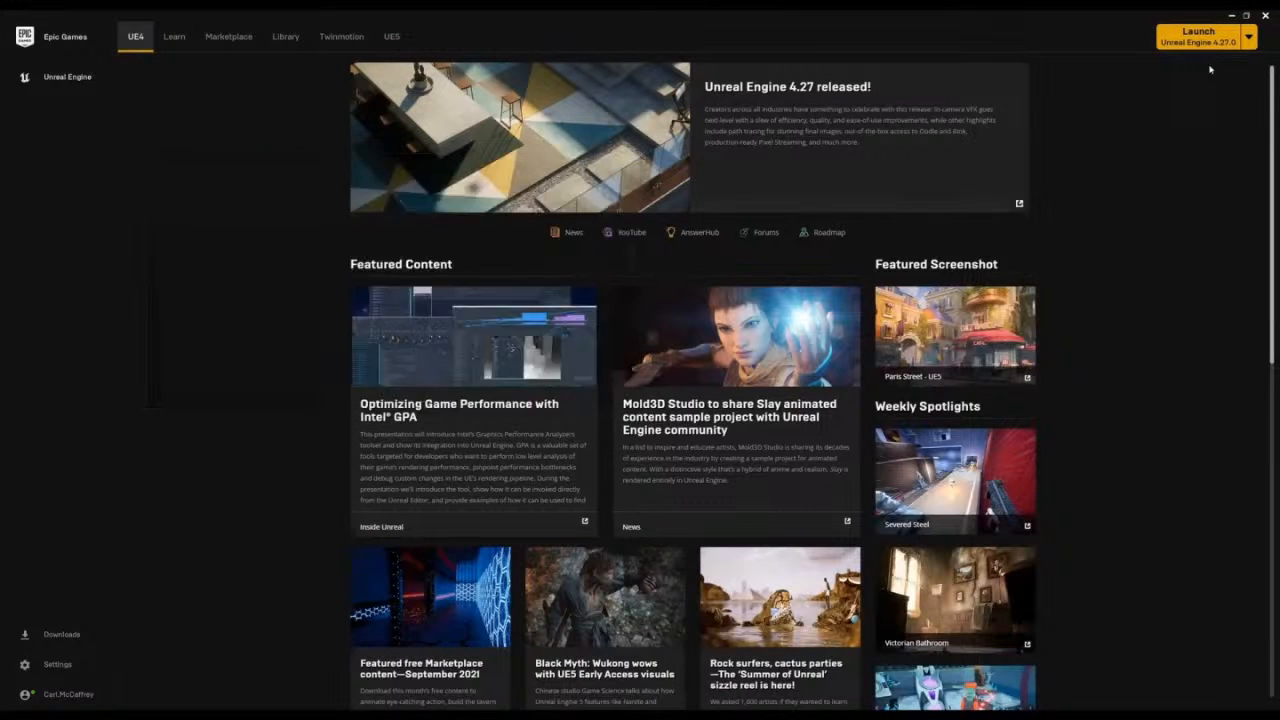
left_click(1214, 42)
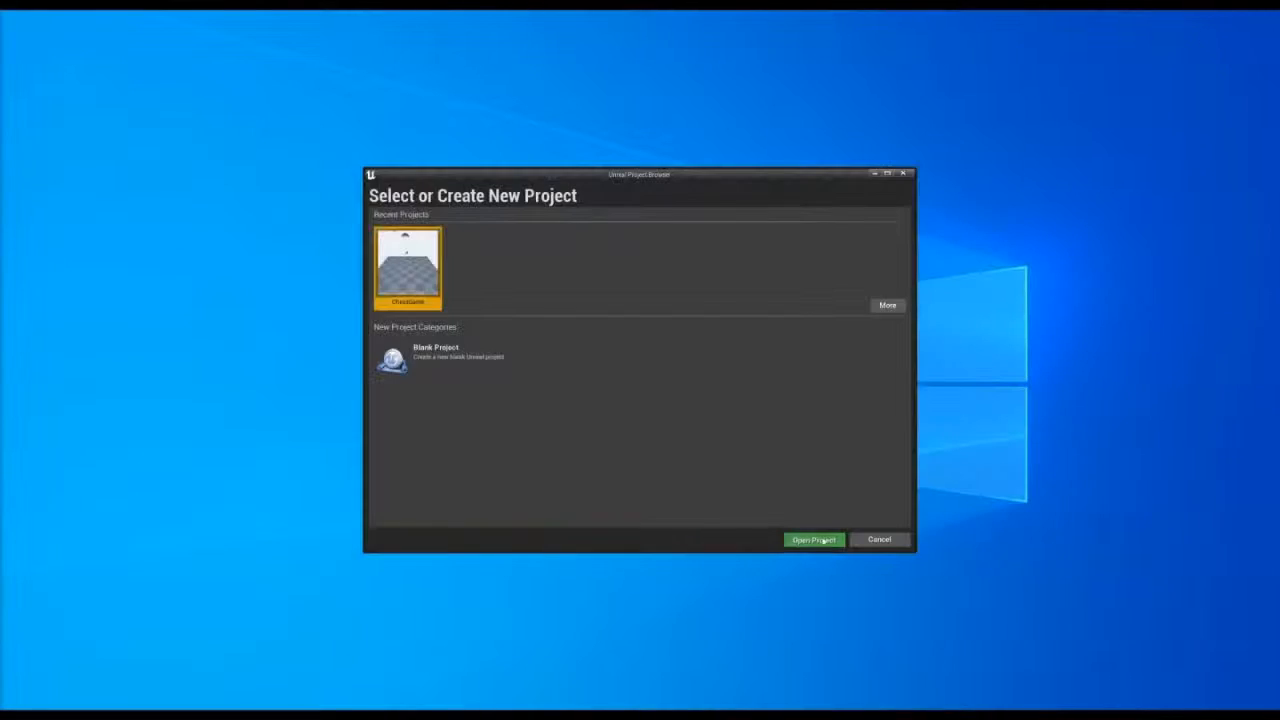
left_click(816, 537)
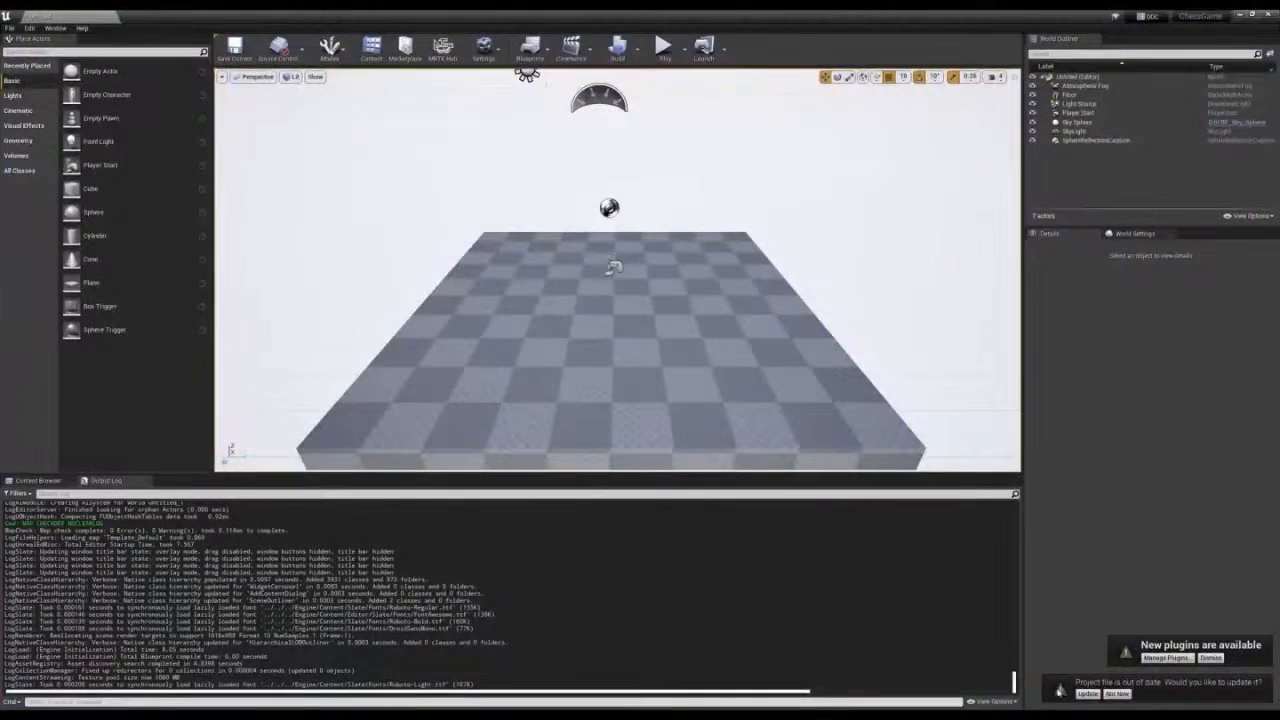
left_click(1087, 693)
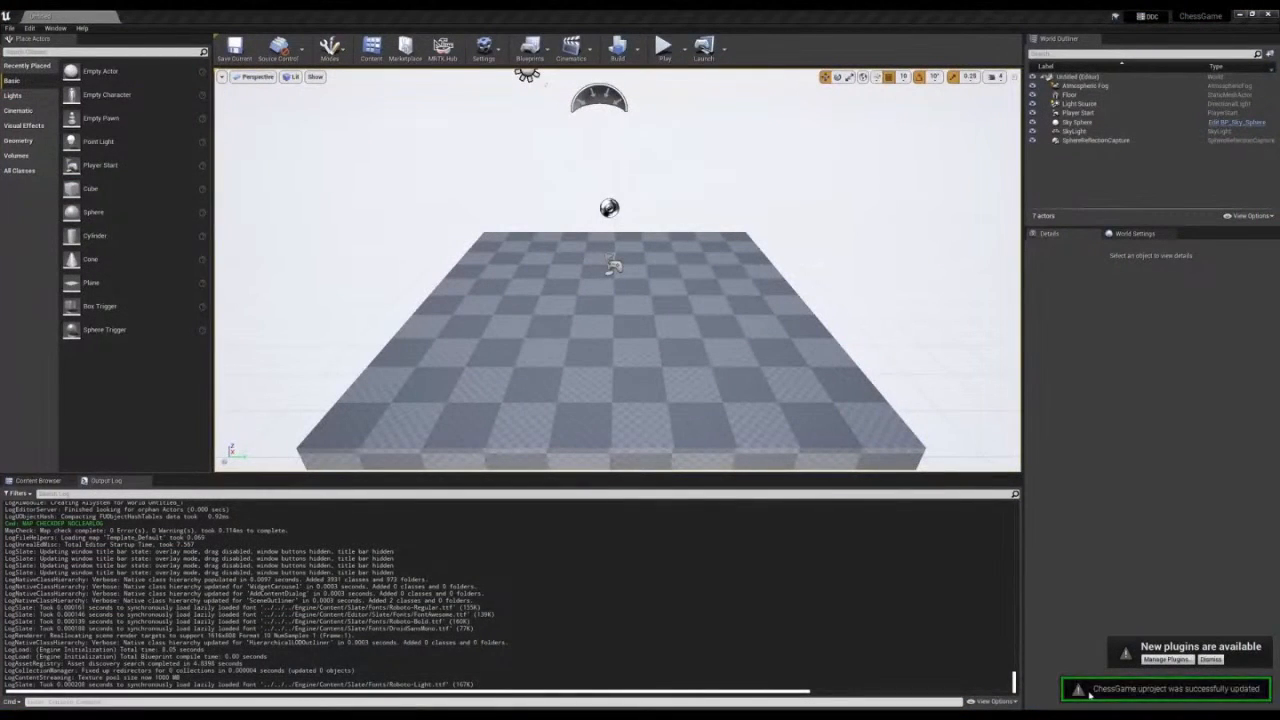
left_click(1210, 660)
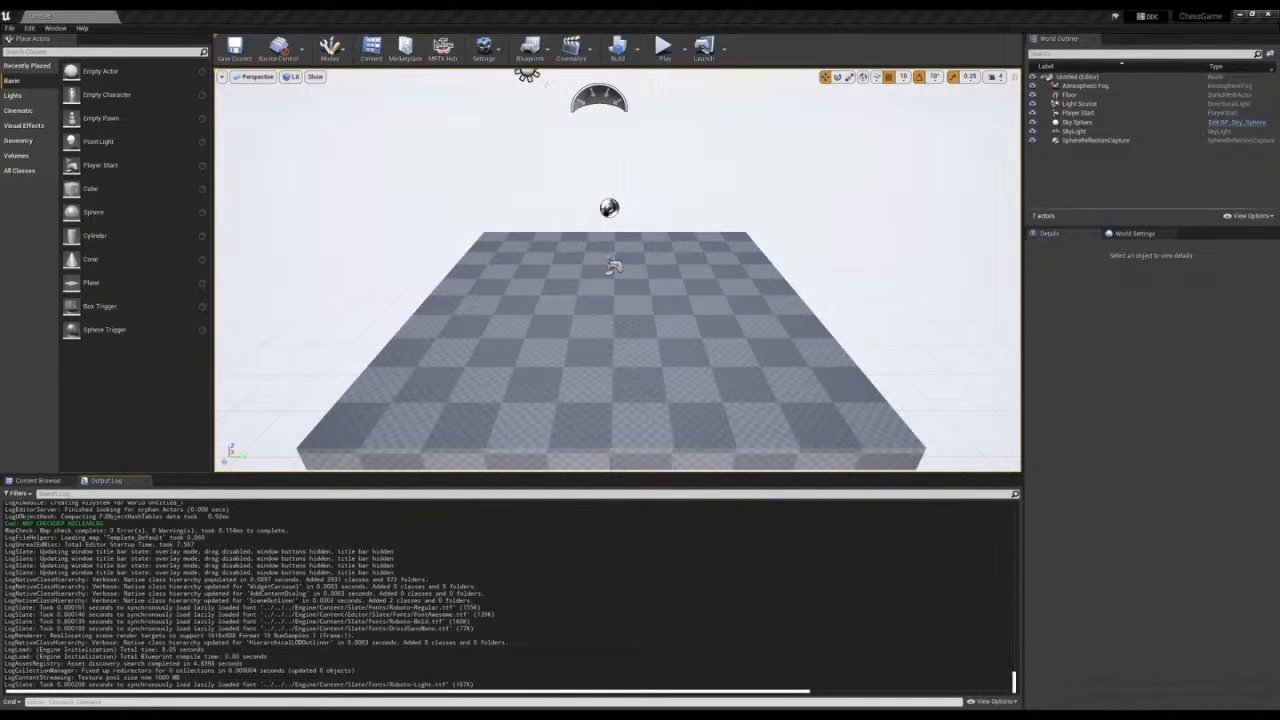
- In File Explorer, copy the Assets folder from Presentation into the ChessGame project's Content folder
left_click(60, 715)
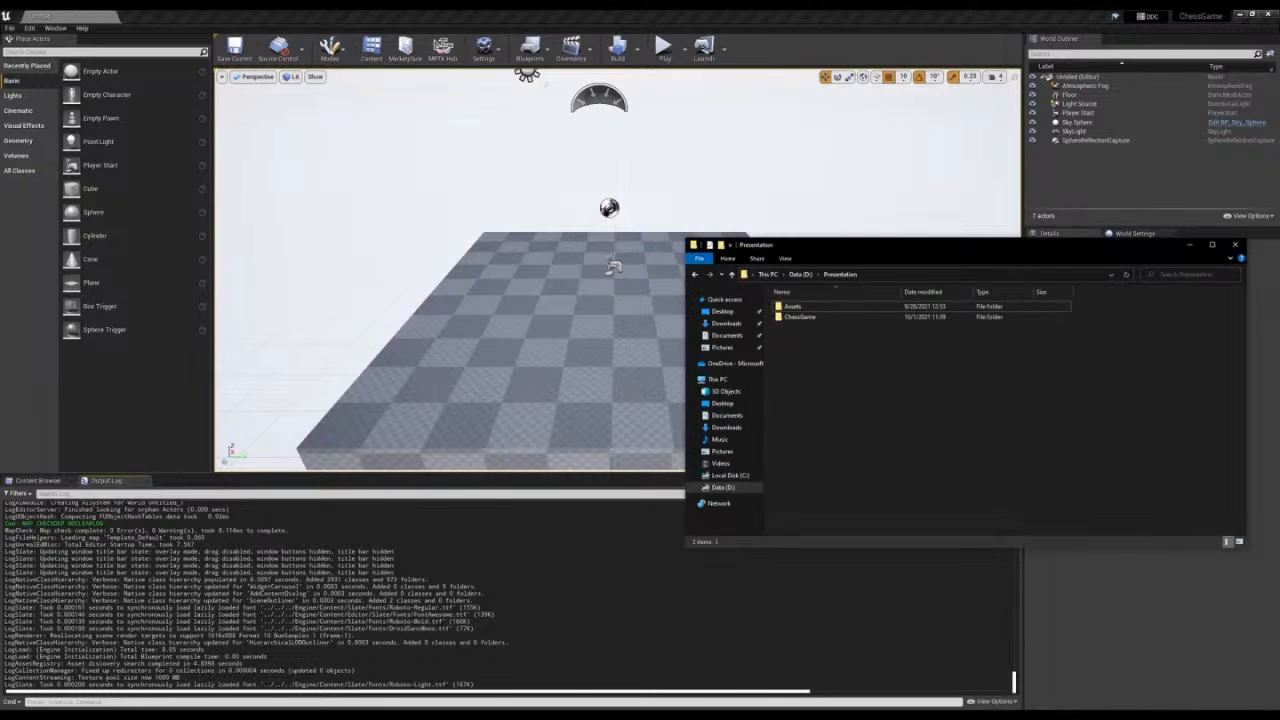
double_click(790, 306)
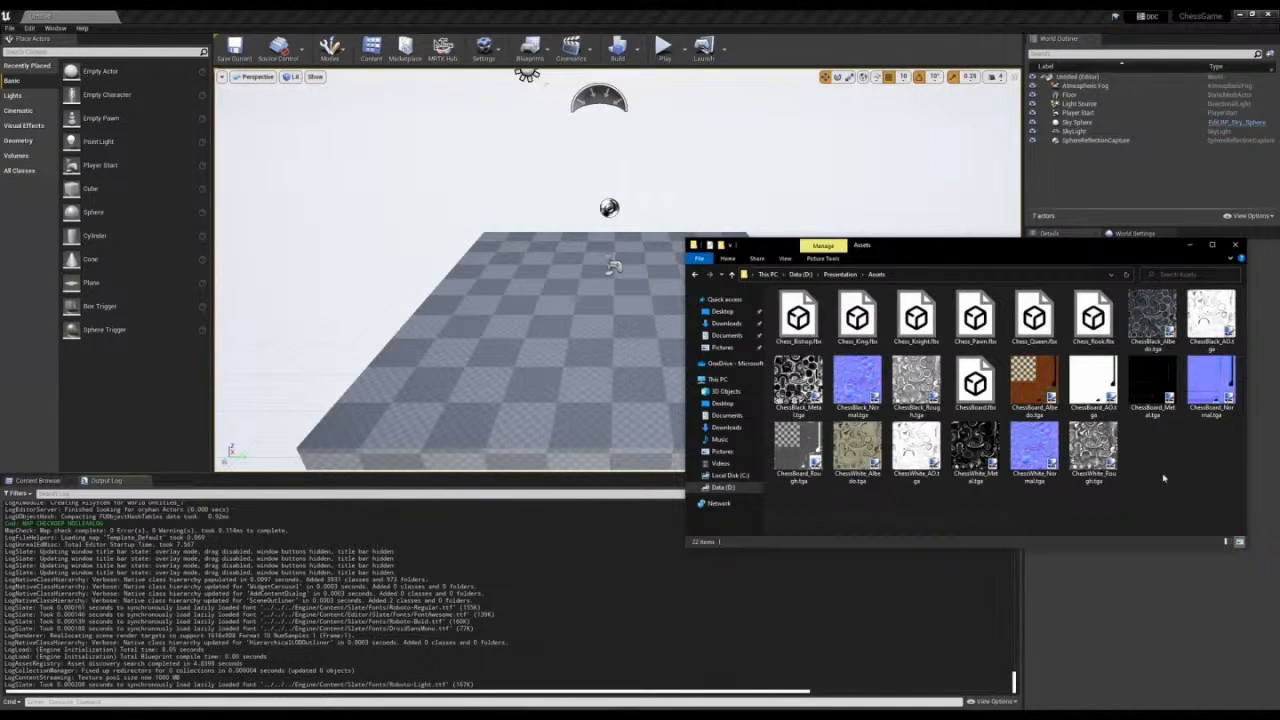
left_click(840, 274)
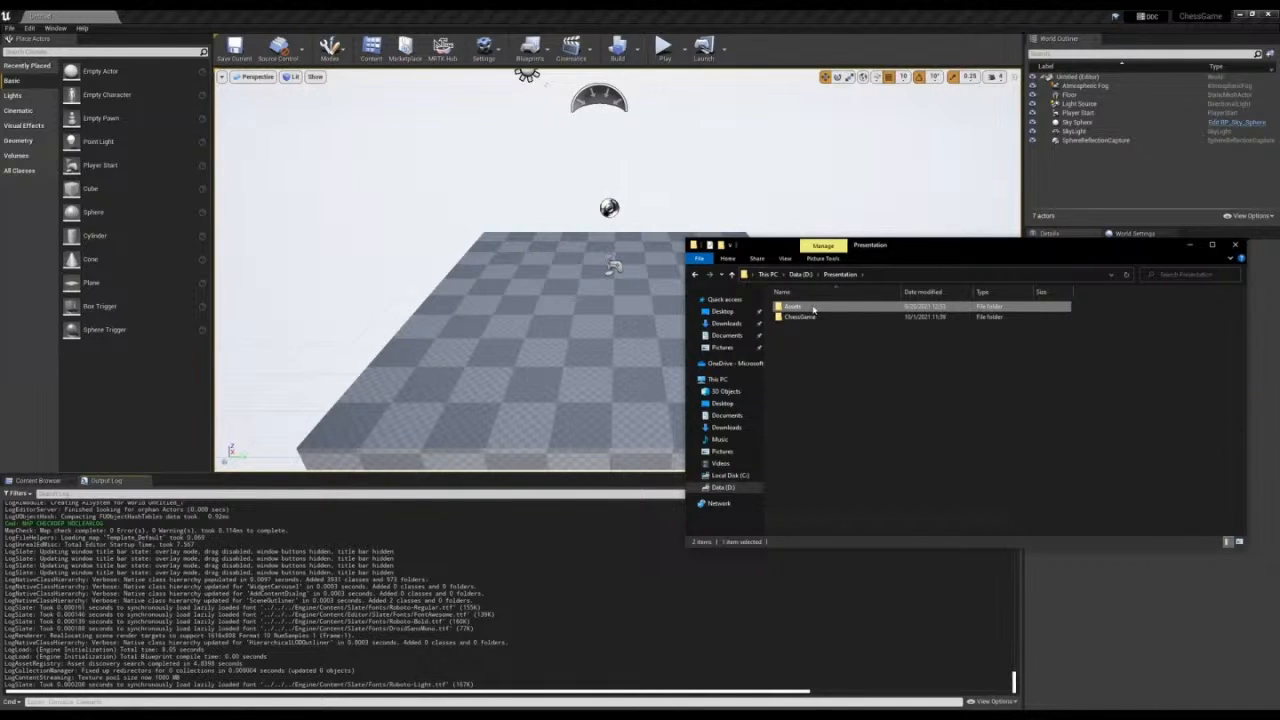
double_click(812, 316)
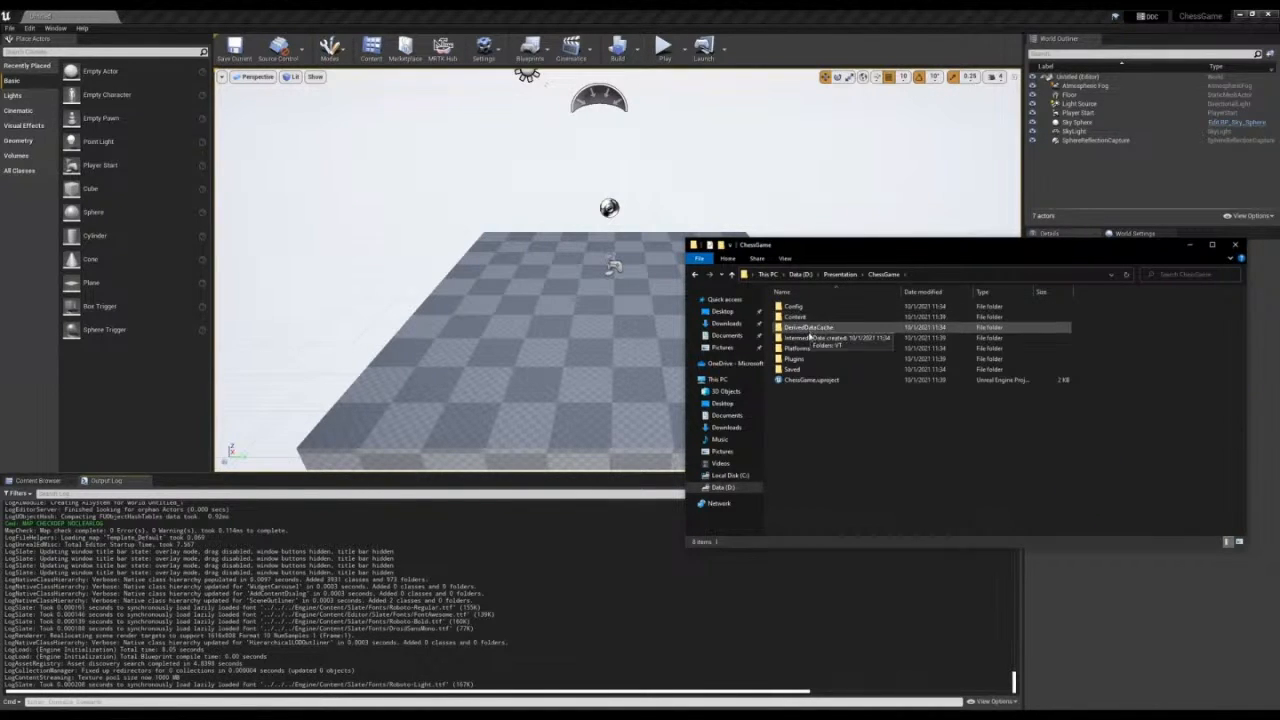
double_click(812, 317)
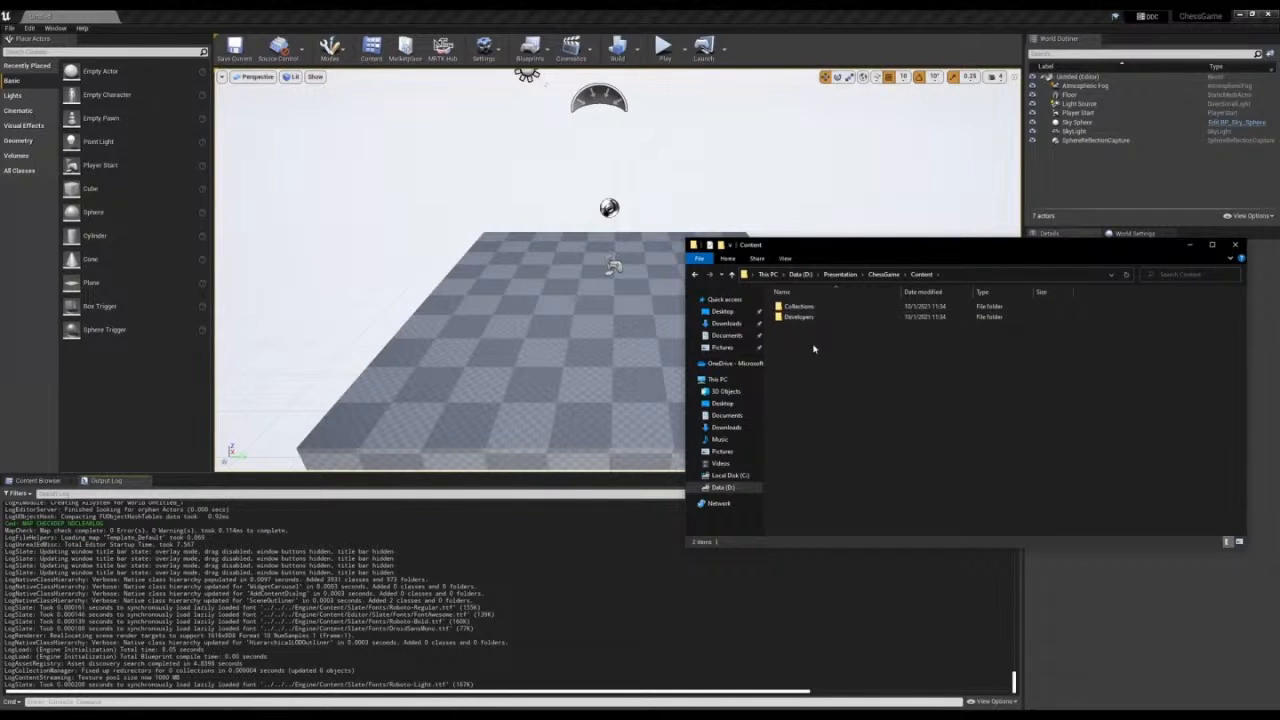
key("ctrl+v")
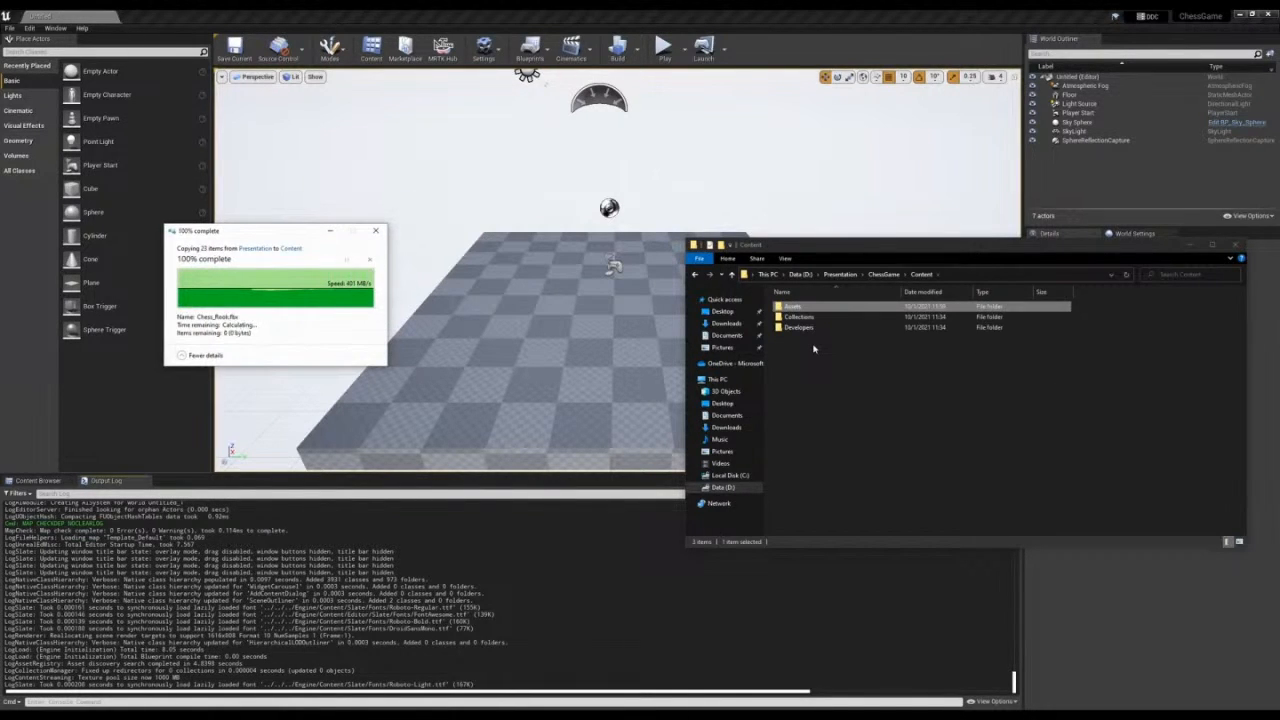
left_click(1188, 244)
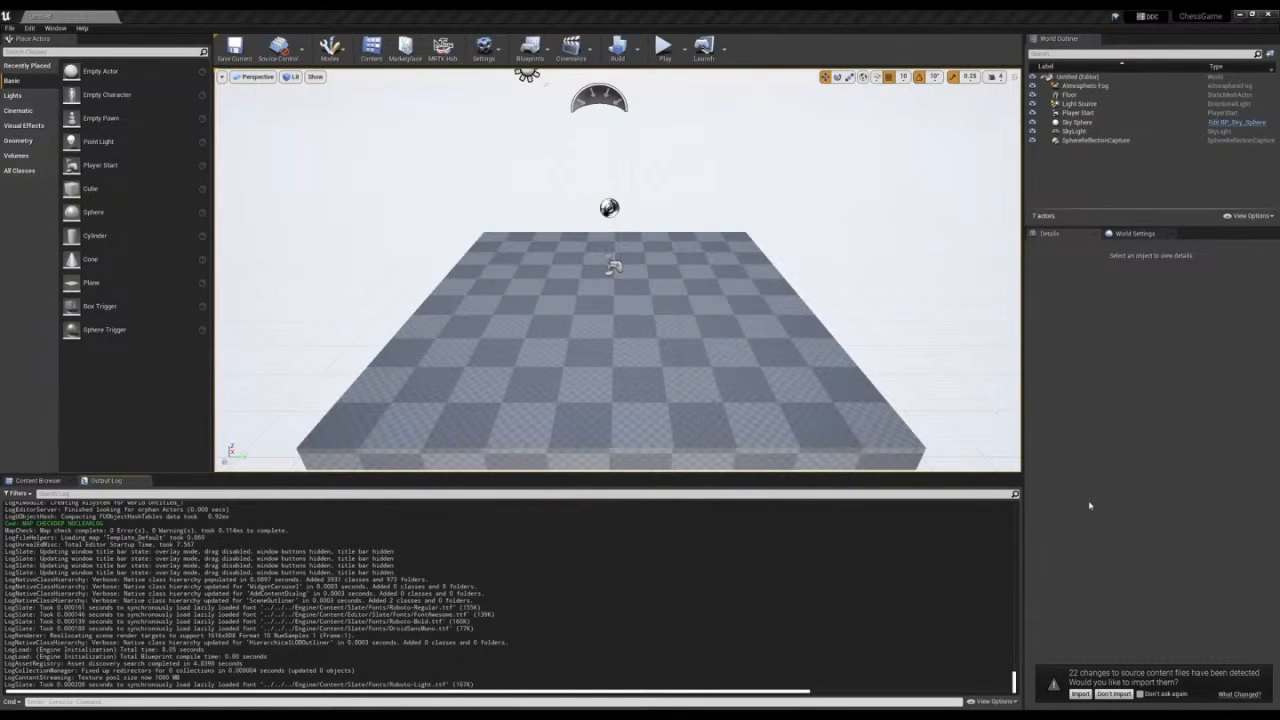
- Import the changed source files, setting the ChessBoard mesh's import uniform scale to 0.05 and its material import method to Do Not Create Material
left_click(1079, 694)
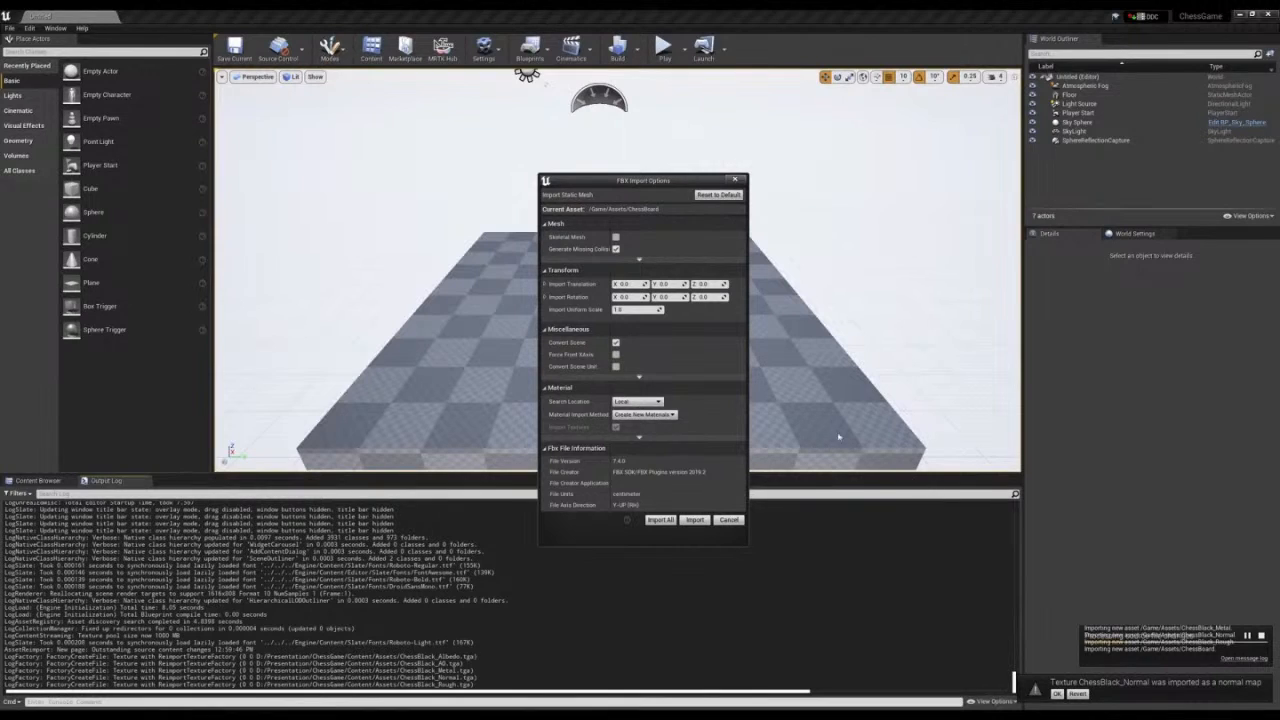
left_click(629, 310)
type("0.09")
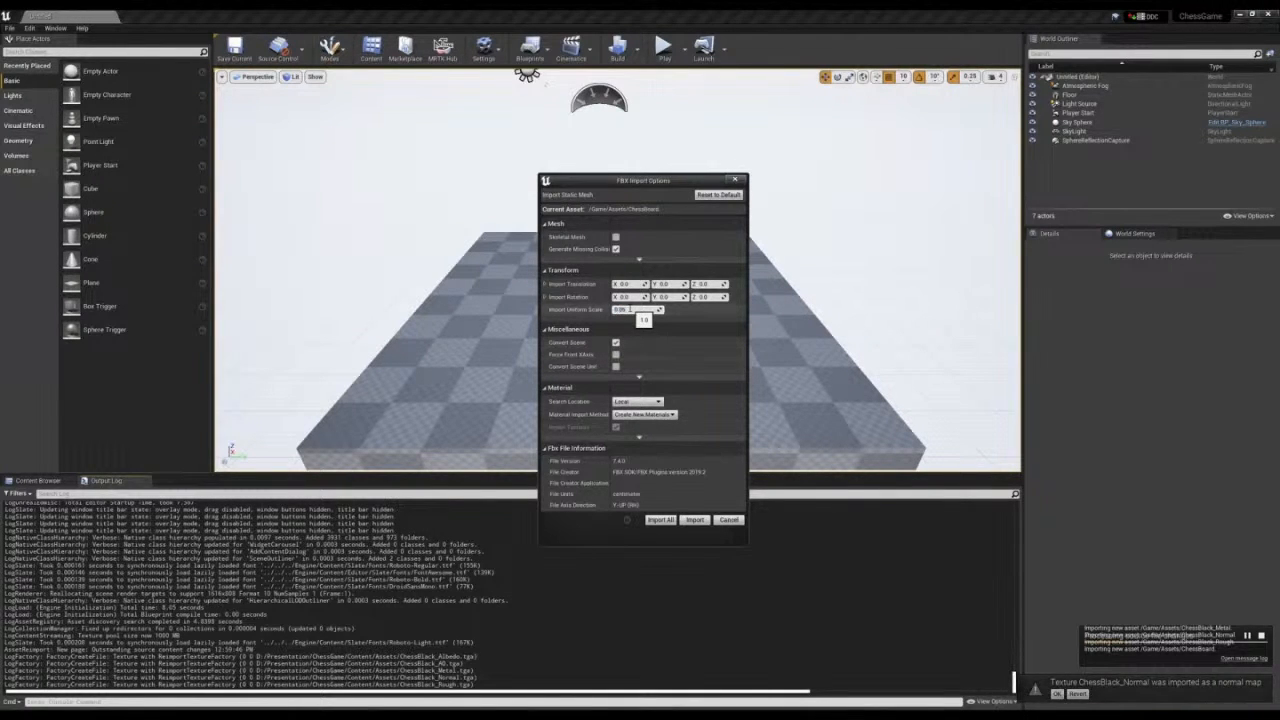
left_click(644, 414)
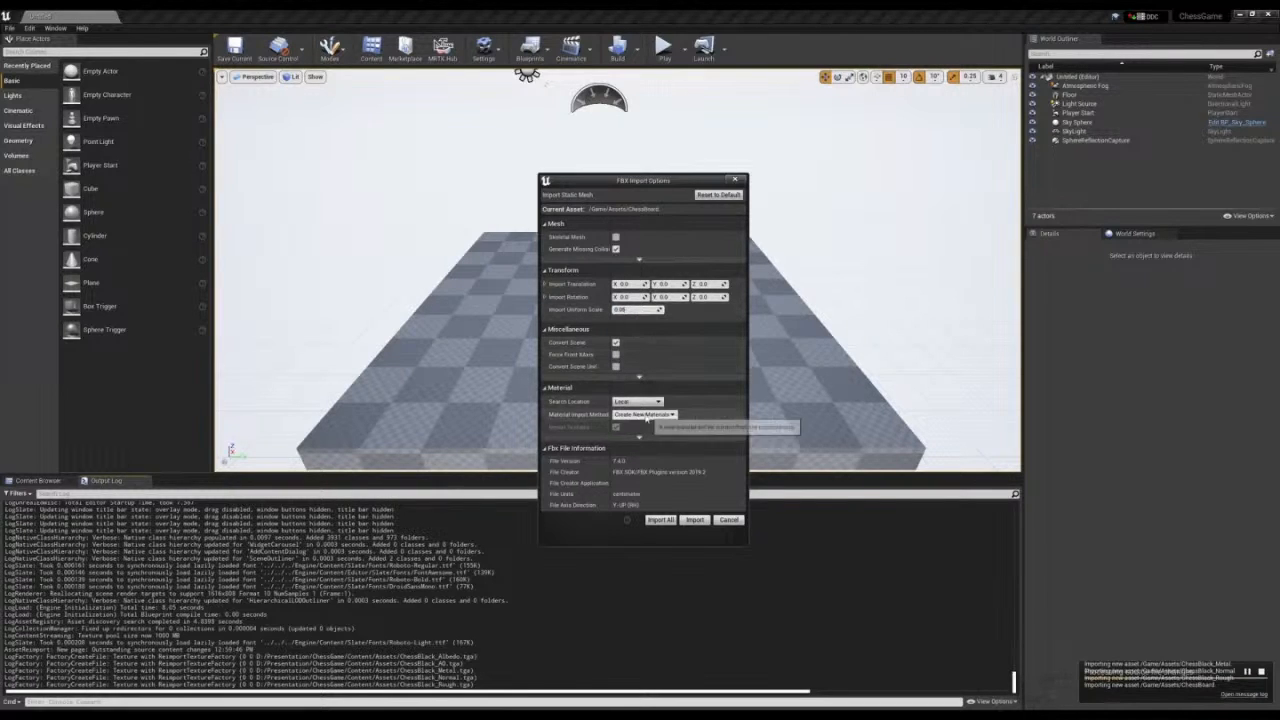
left_click(648, 436)
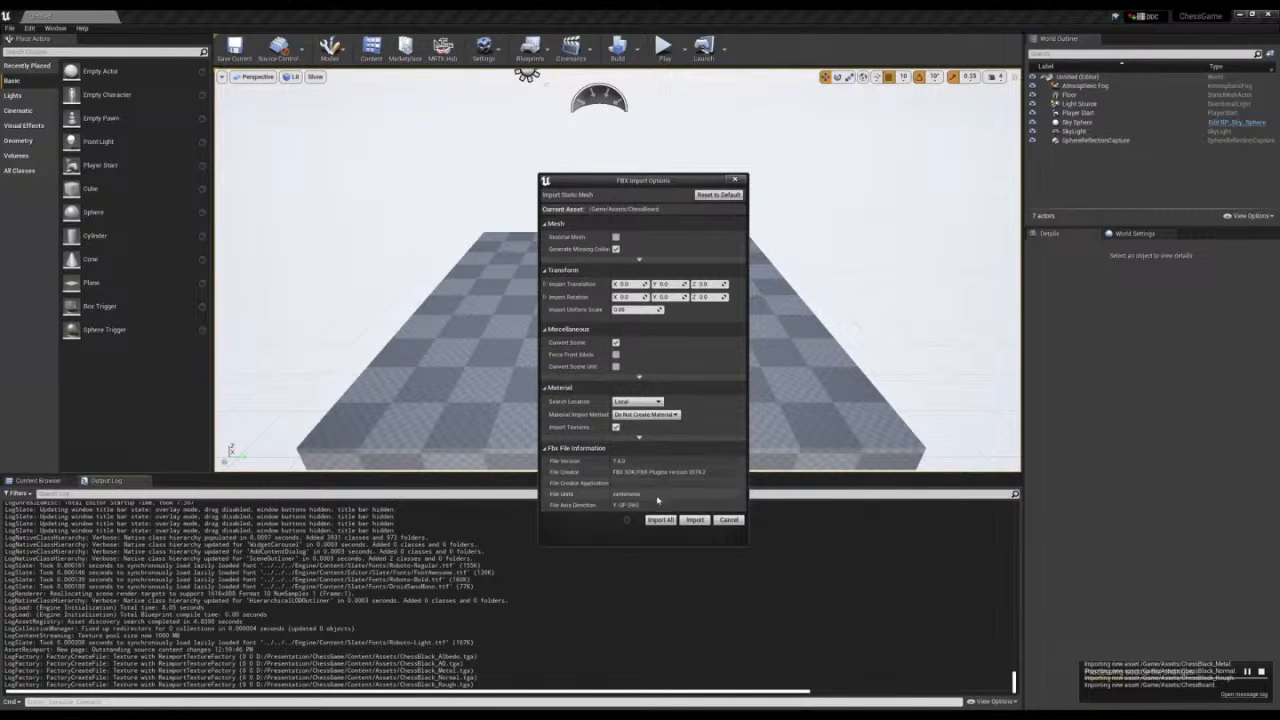
left_click(694, 520)
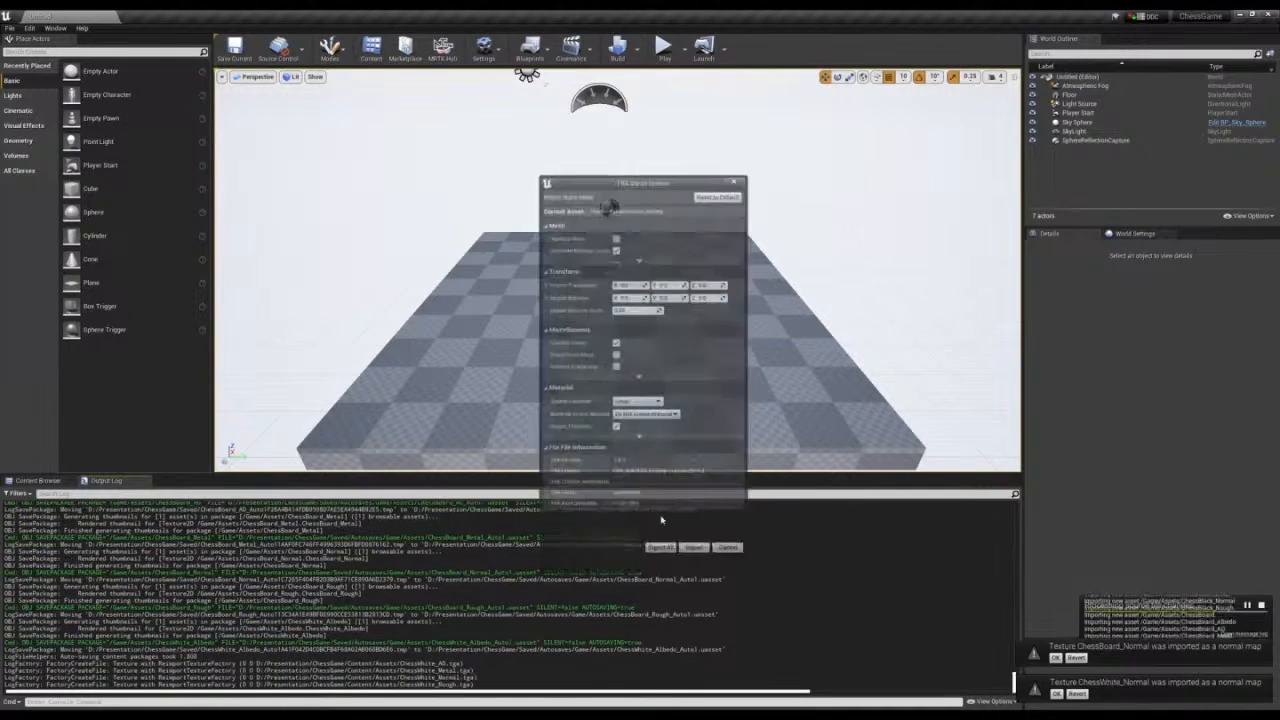
- Import the bishop, king, knight, pawn, queen and rook meshes with the same FBX import options
left_click(661, 520)
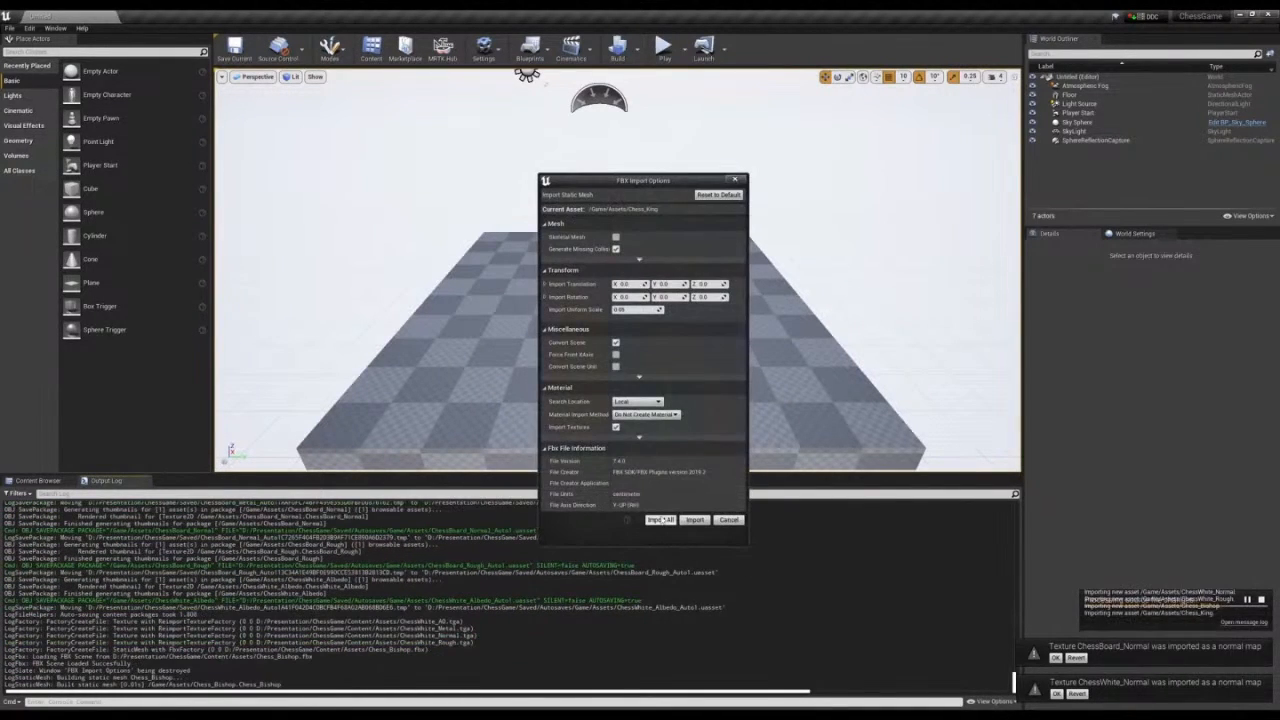
left_click(661, 520)
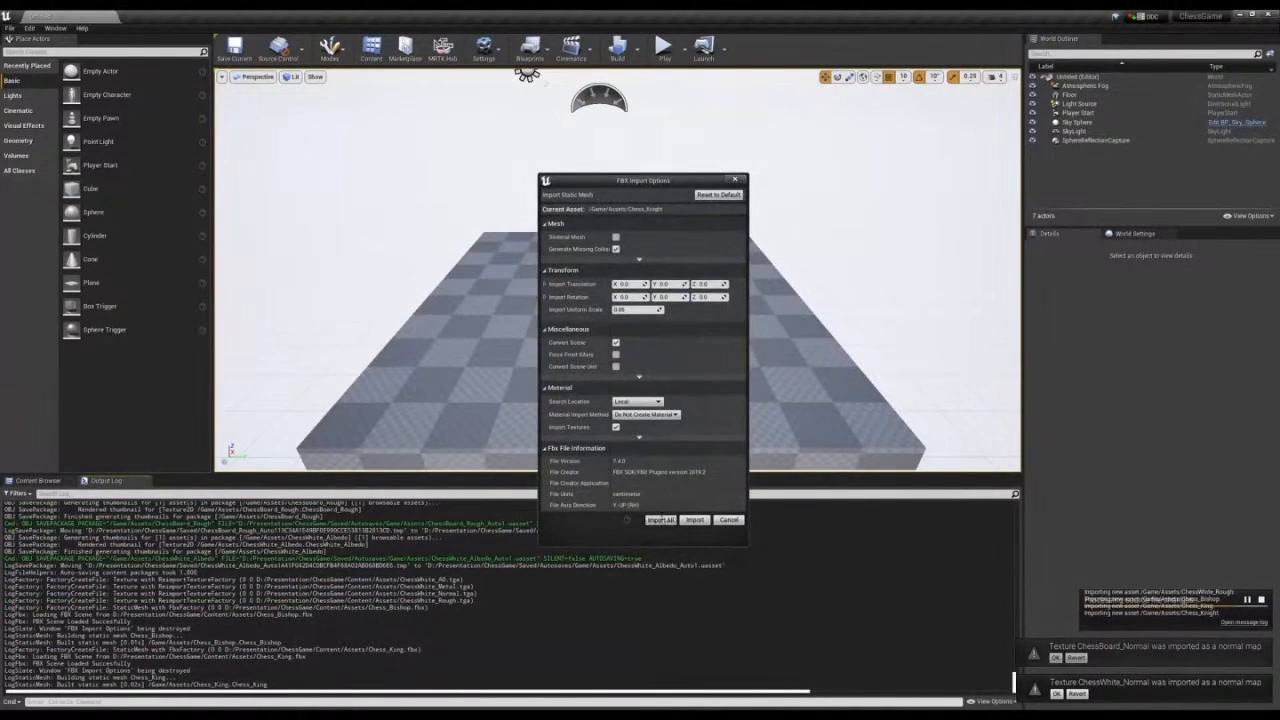
left_click(661, 520)
left_click(661, 520)
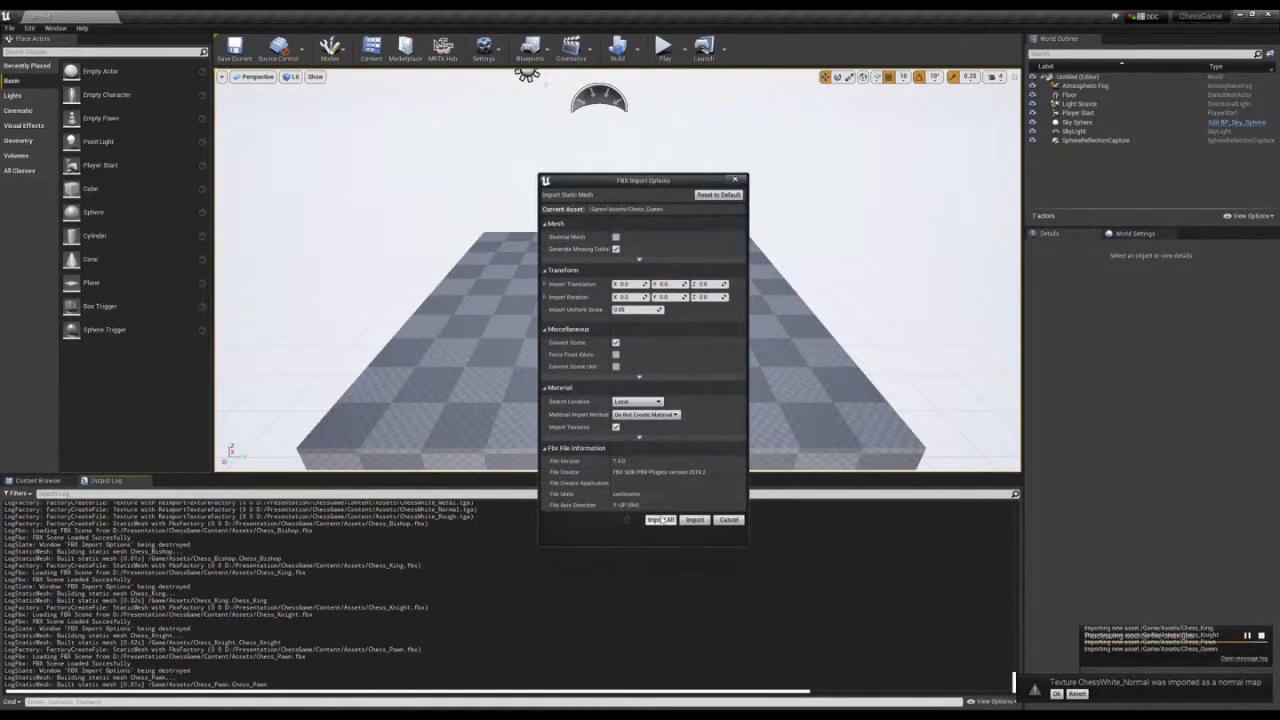
left_click(661, 520)
left_click(661, 520)
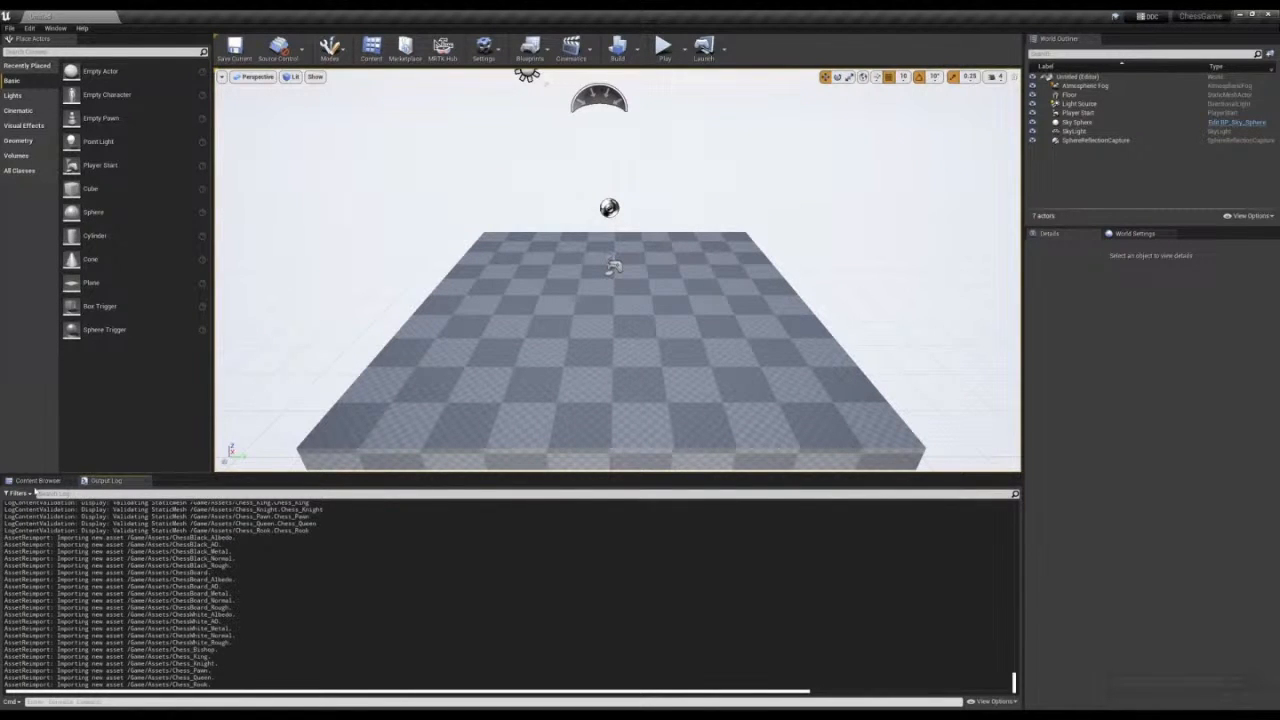
- Create a material named M_ChessBoard in the project's Assets folder
left_click(37, 481)
double_click(28, 540)
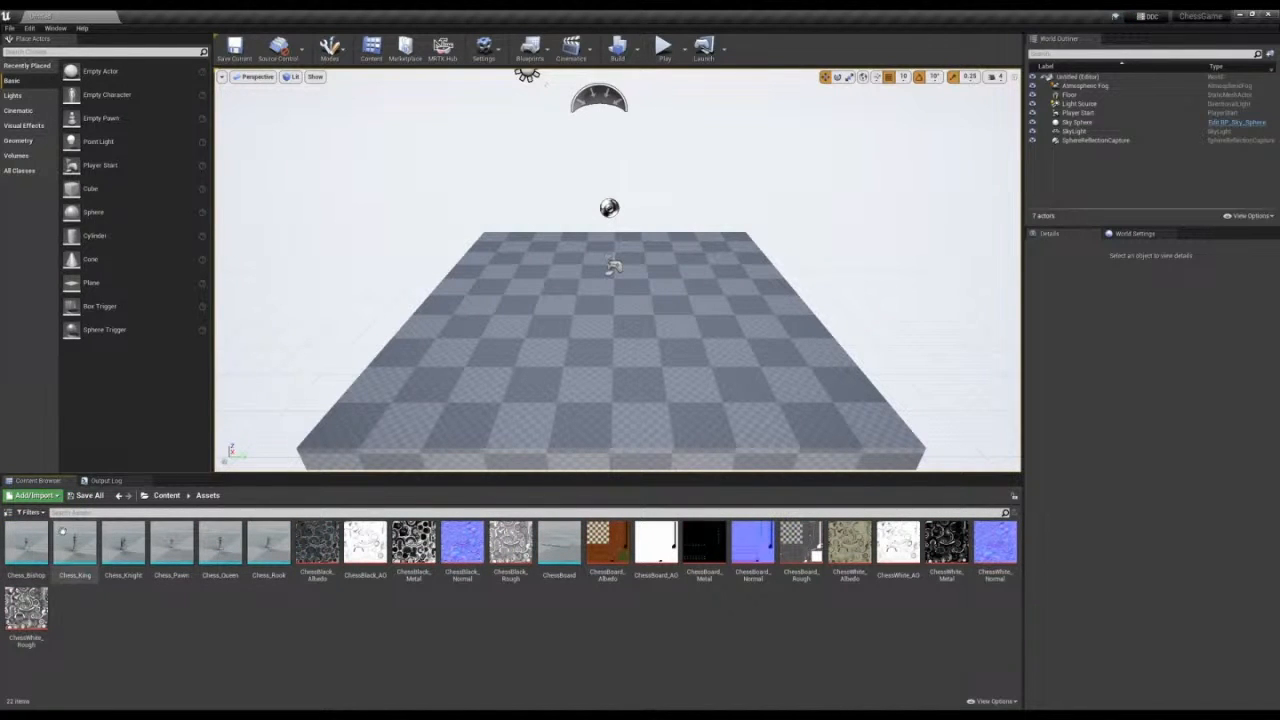
left_click(33, 495)
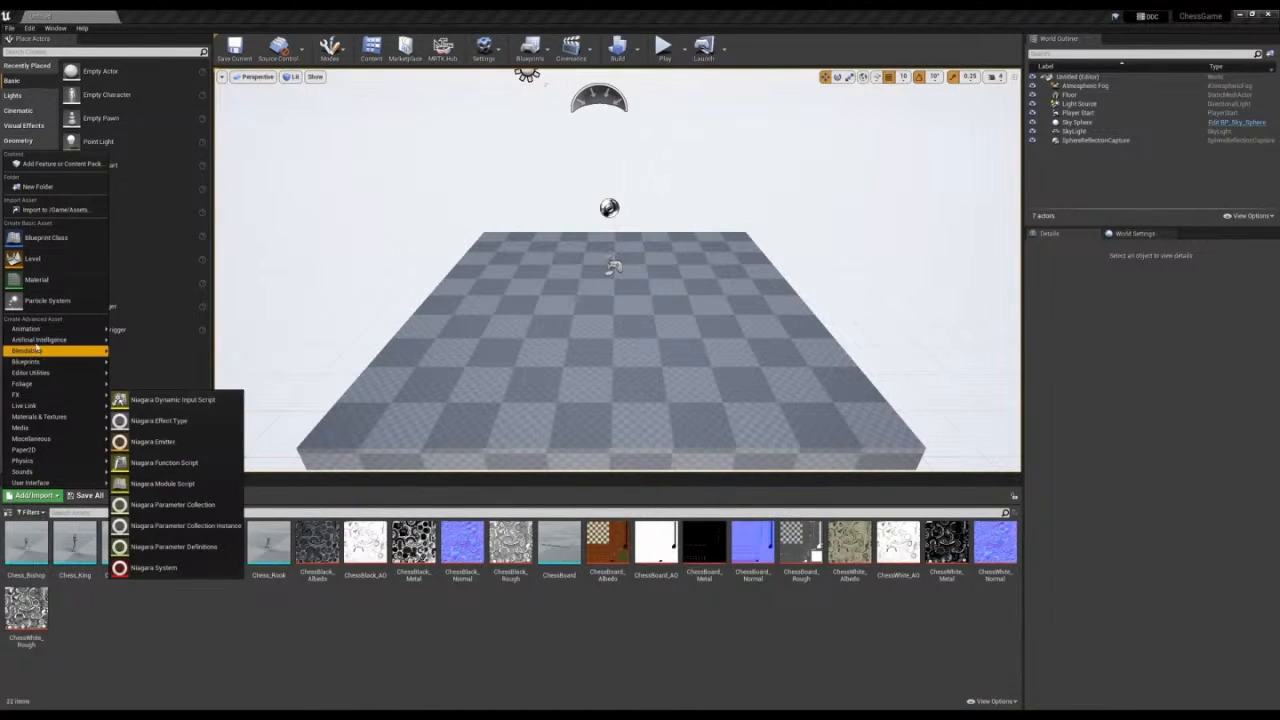
left_click(37, 280)
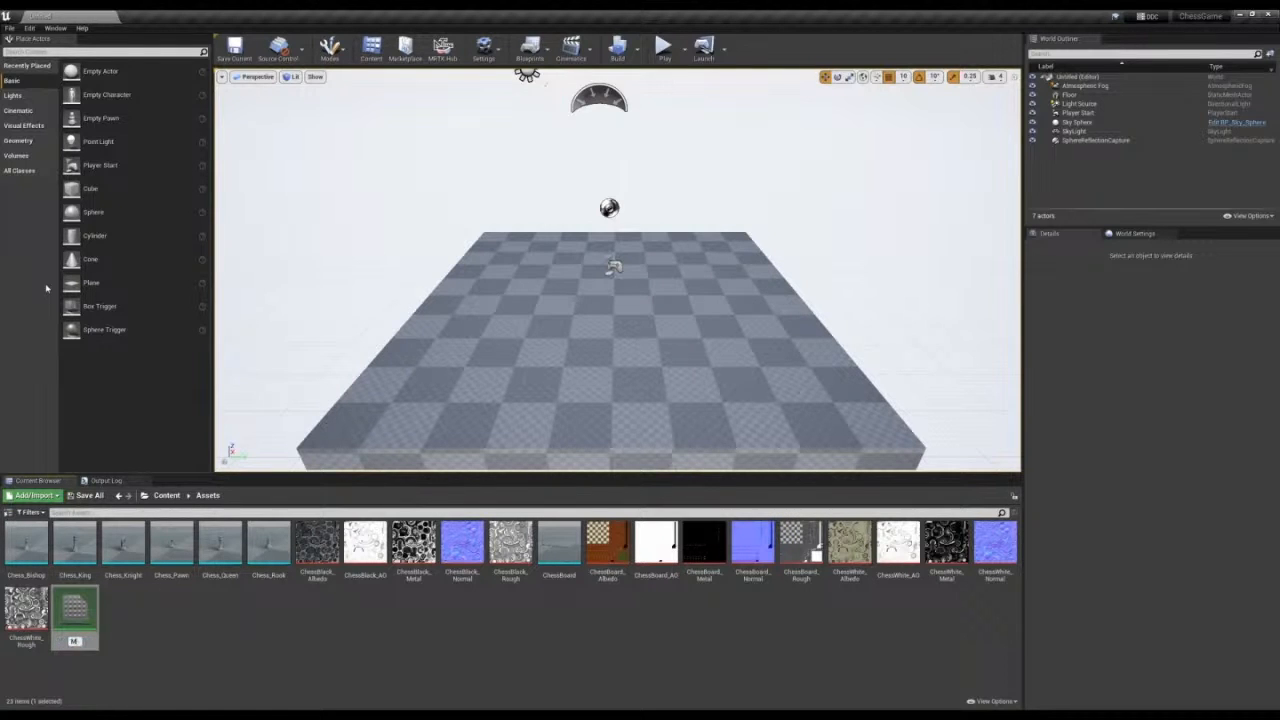
type("M_ChessBoard")
key("Return")
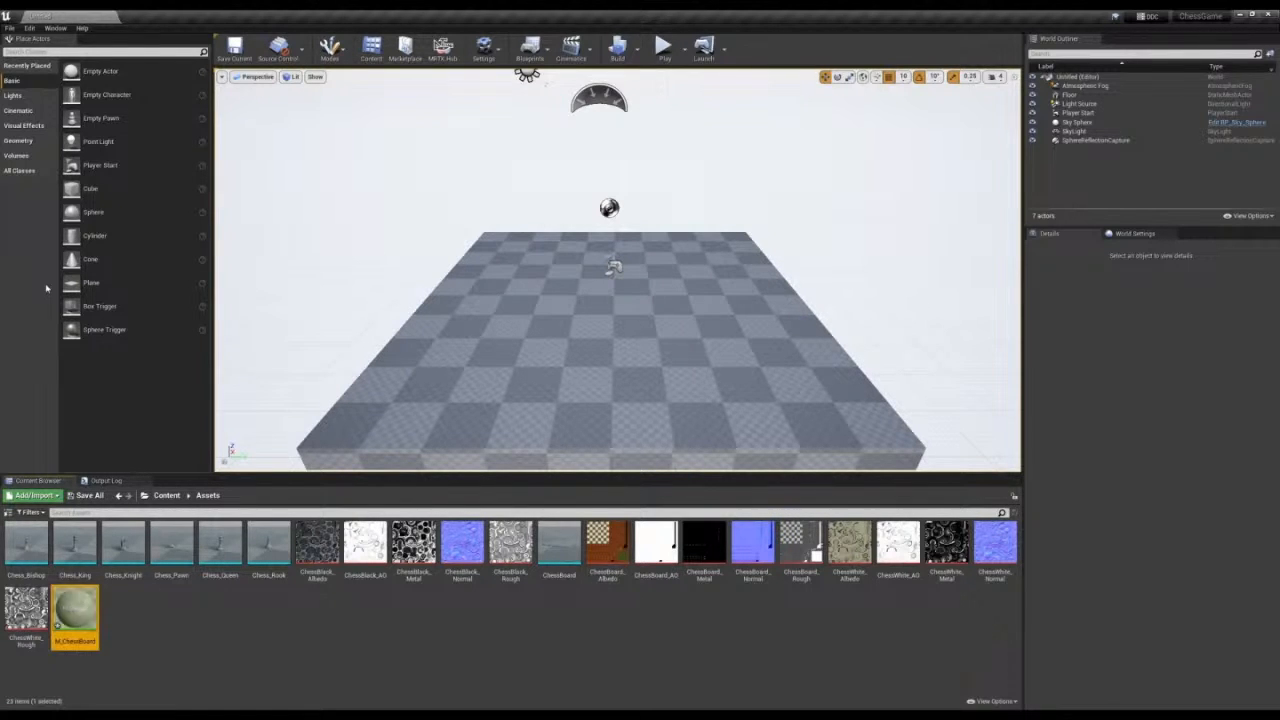
- Open the M_ChessBoard material for editing and set its shading model to Unlit
double_click(75, 614)
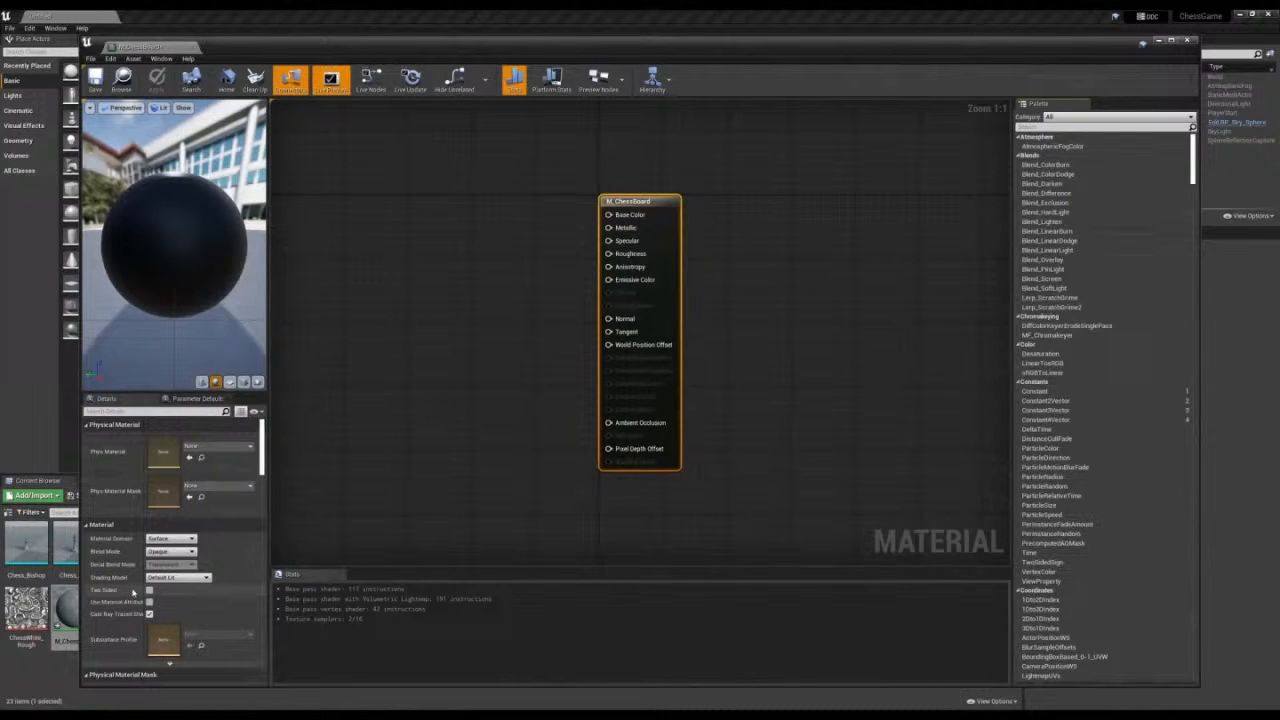
left_click(190, 578)
left_click(186, 591)
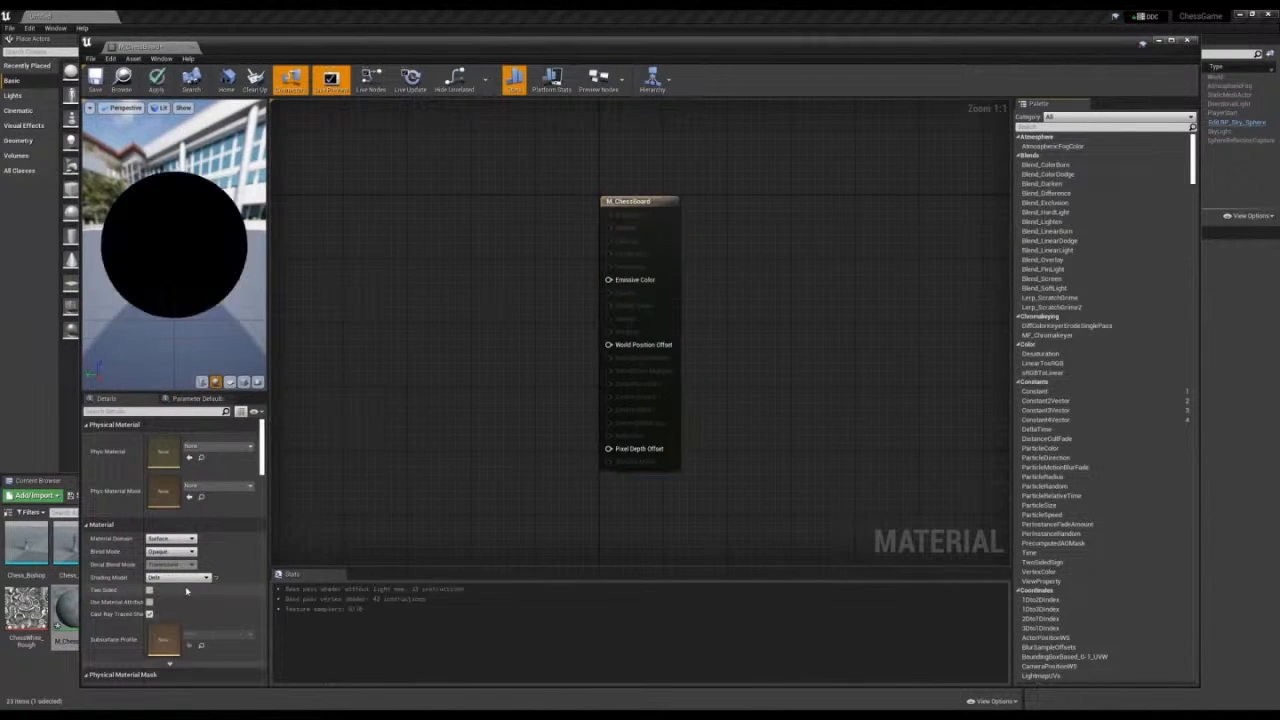
- Add an MF_GTDefaultLit function node and connect its Result to the material's Emissive Color
right_click_drag(391, 446, 571, 414)
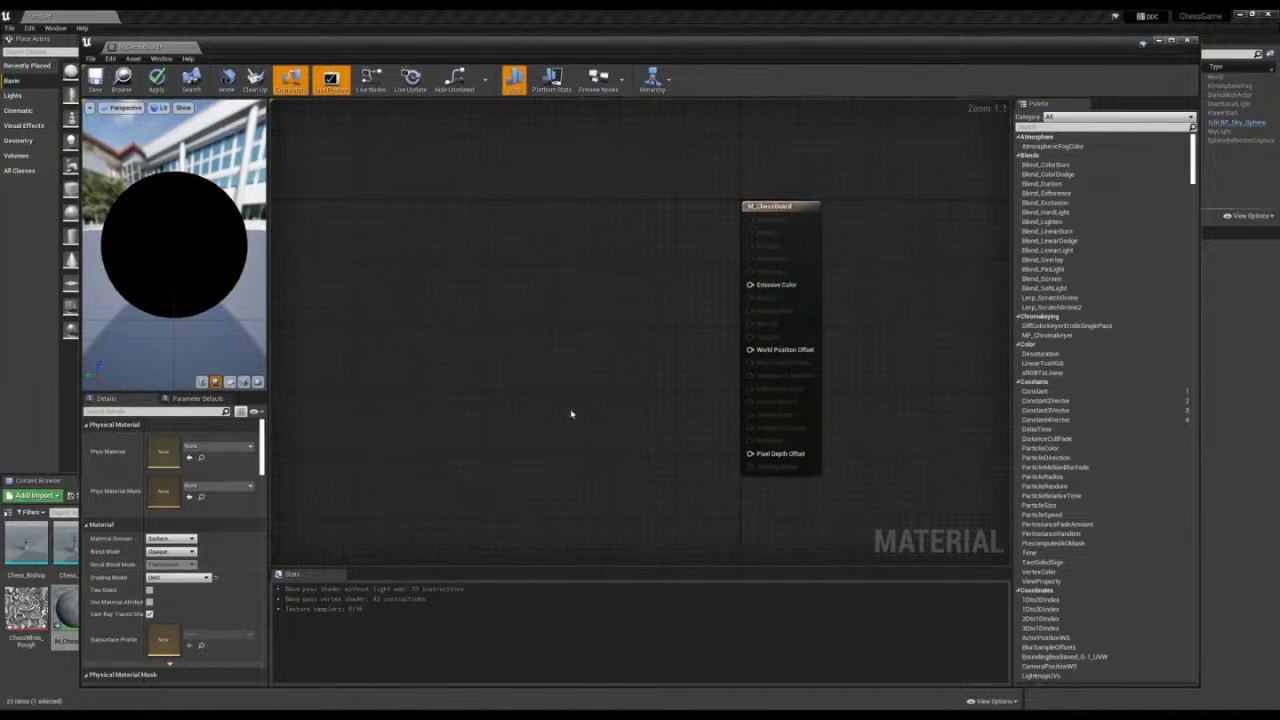
right_click(583, 306)
type("gt")
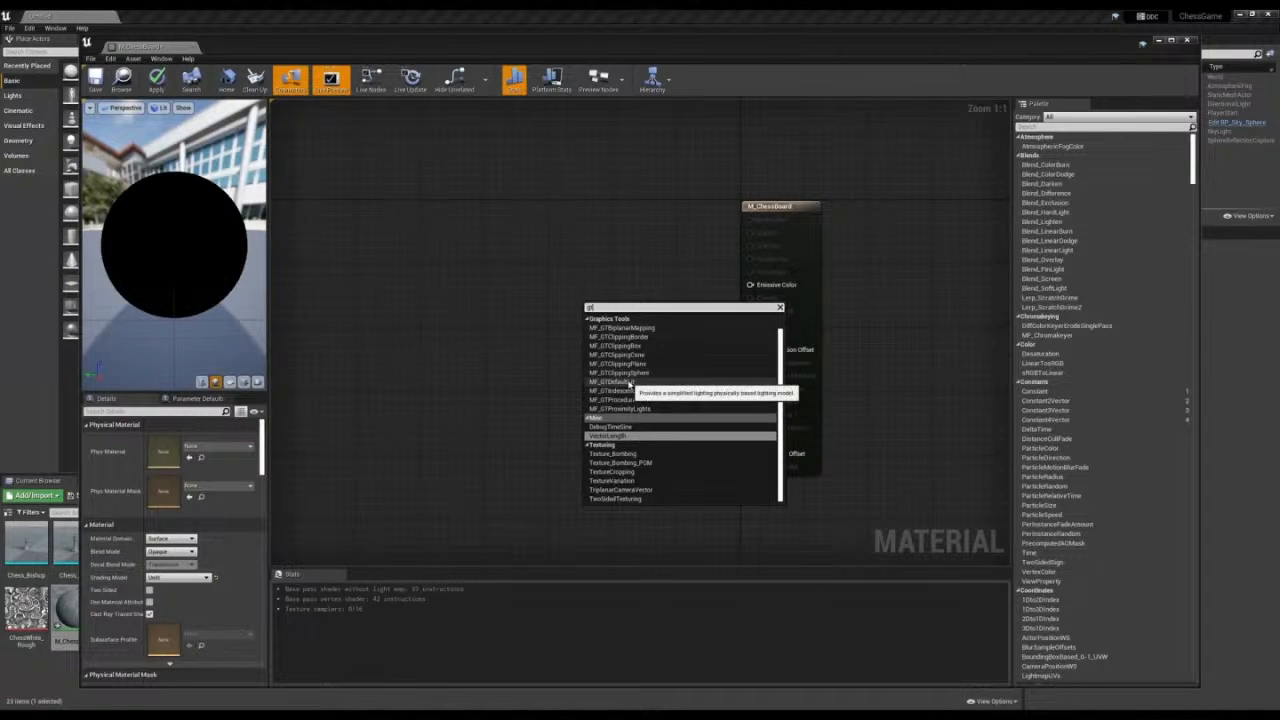
left_click(630, 383)
left_click_drag(640, 306, 607, 270)
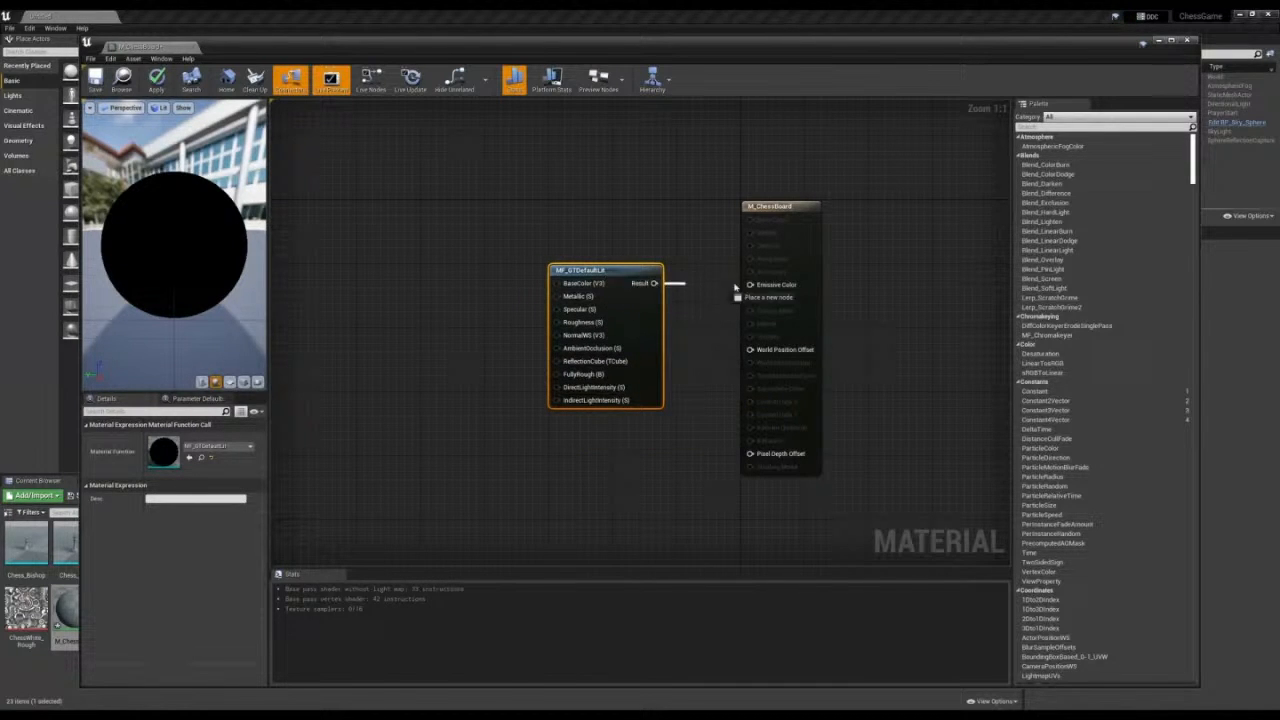
left_click_drag(735, 288, 750, 285)
- Add a Texture Sample node above and before MF_GTDefaultLit and assign it the ChessBoard_Albedo texture
right_click_drag(525, 249, 672, 248)
right_click(458, 210)
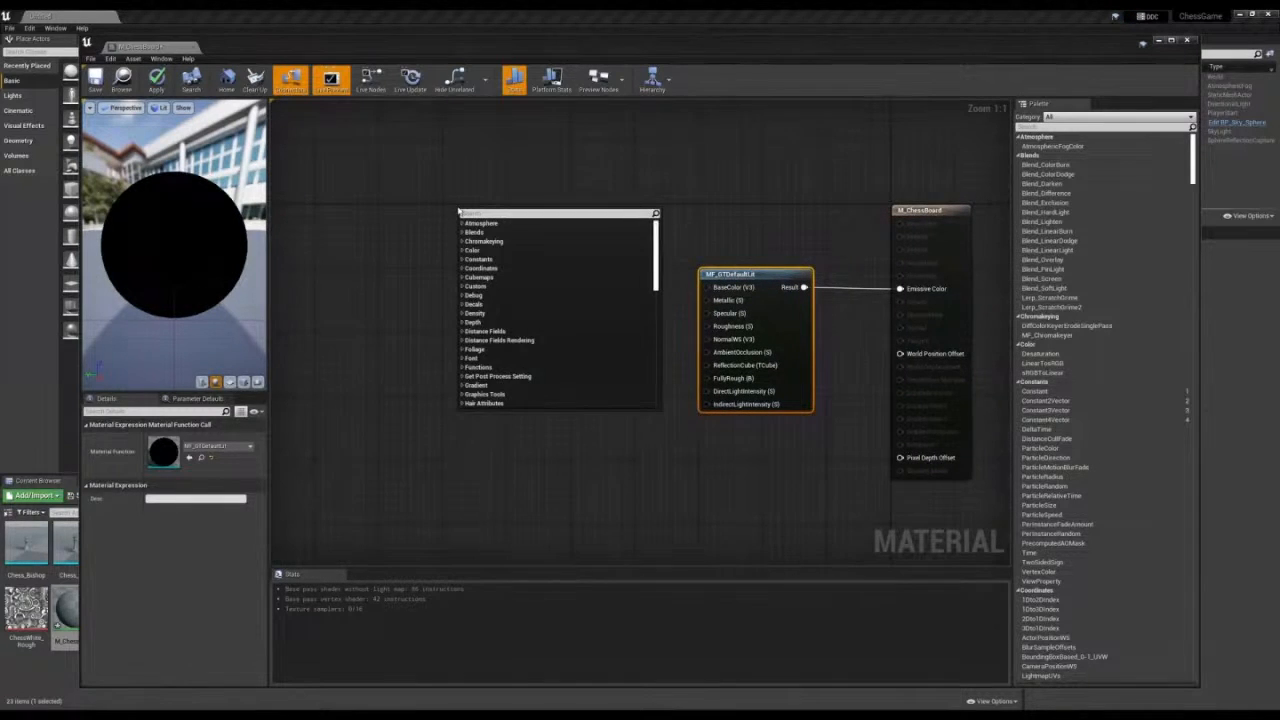
type("texturesam")
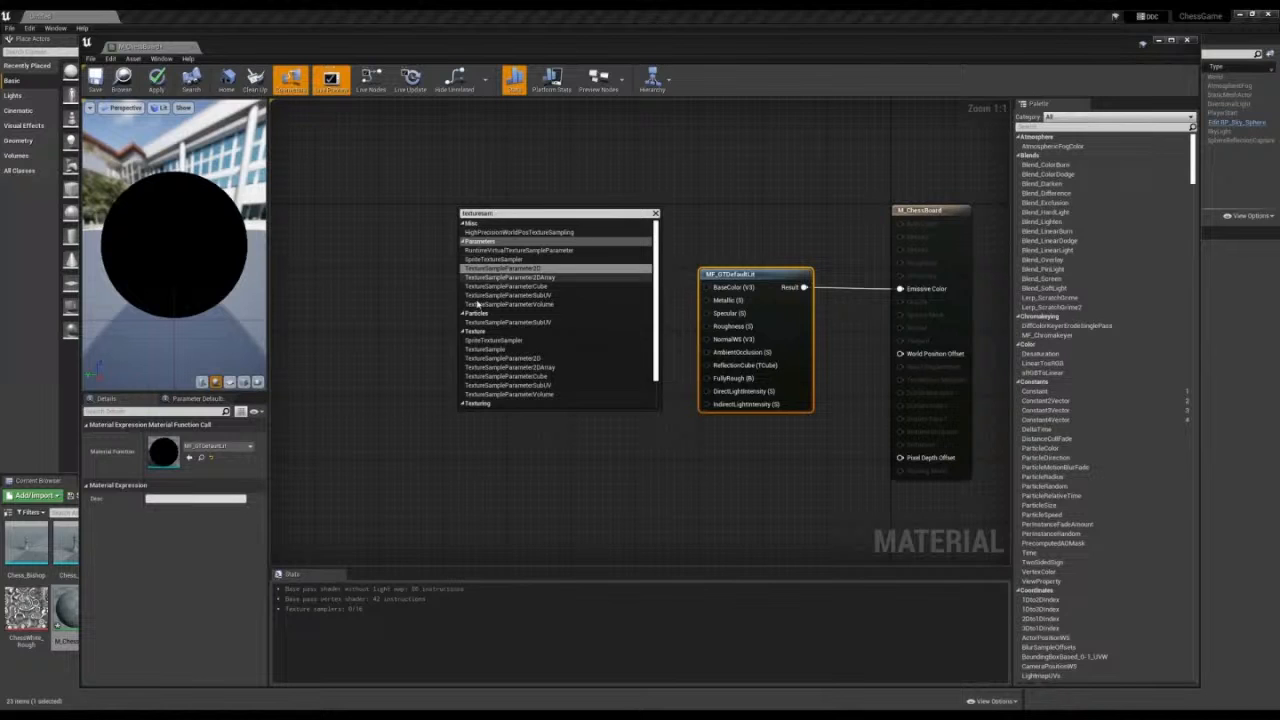
left_click(482, 350)
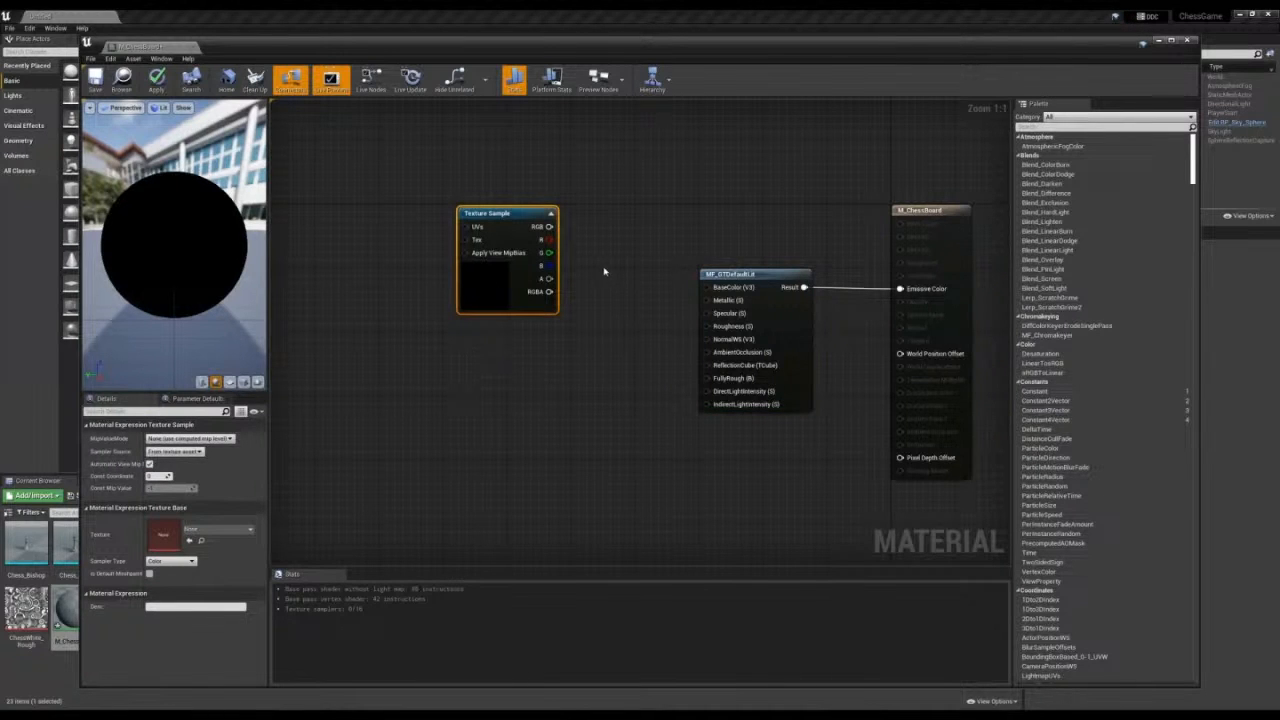
left_click_drag(499, 216, 485, 149)
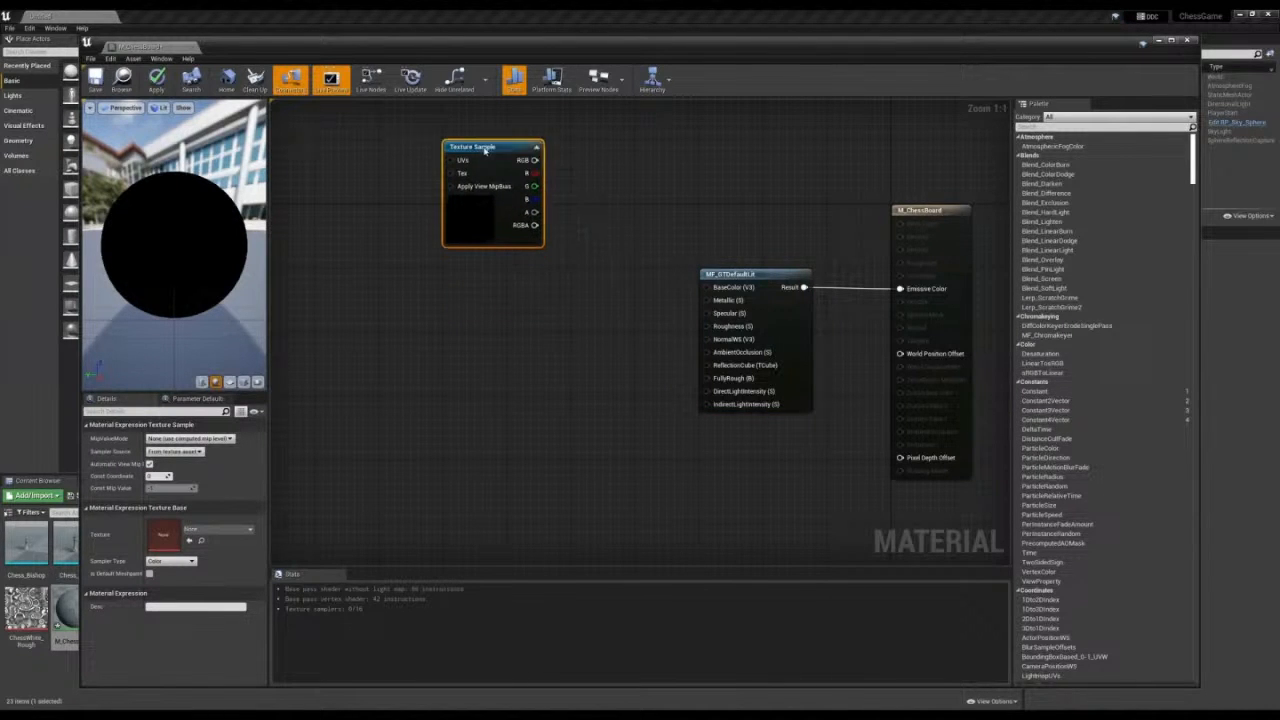
left_click(245, 531)
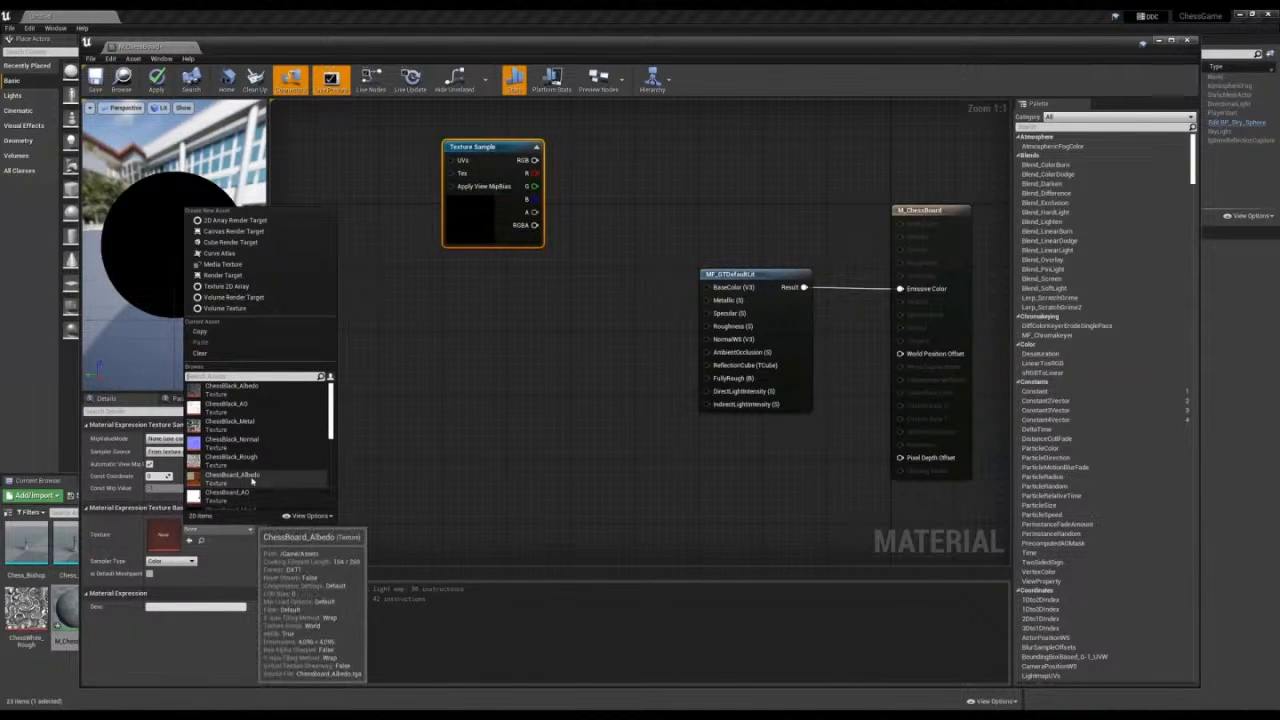
left_click(251, 481)
- Duplicate the texture sample twice, assigning ChessBoard_Metal to one copy and ChessBoard_Rough to the other
key("ctrl+w")
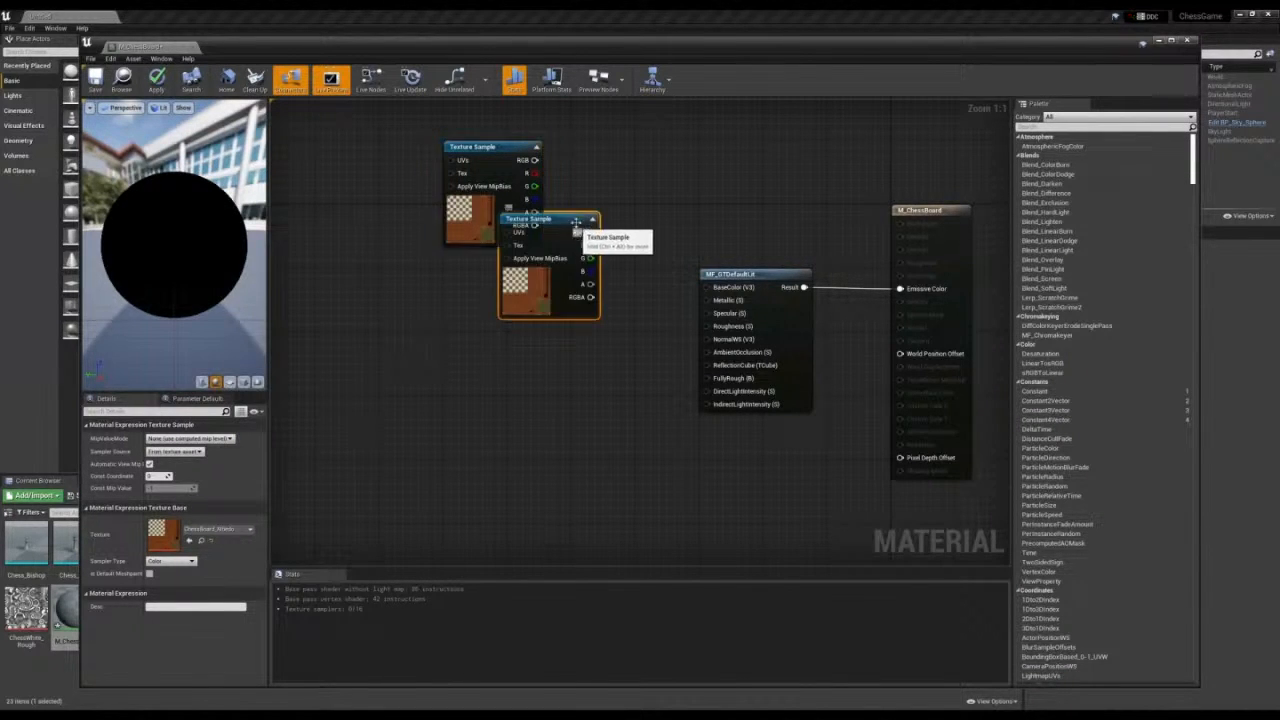
left_click_drag(560, 215, 504, 309)
left_click(223, 530)
scroll(223, 490, "down", 1)
left_click(223, 489)
key("ctrl+w")
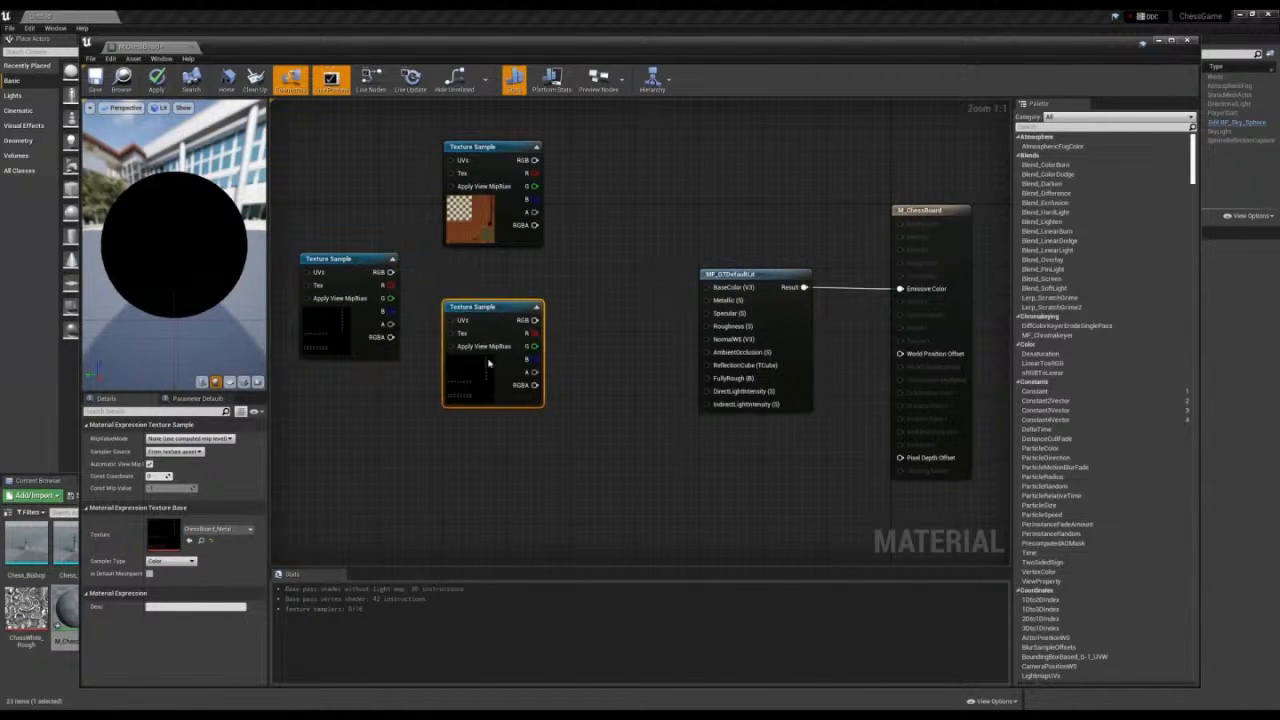
left_click(239, 533)
scroll(236, 490, "down", 2)
left_click(225, 490)
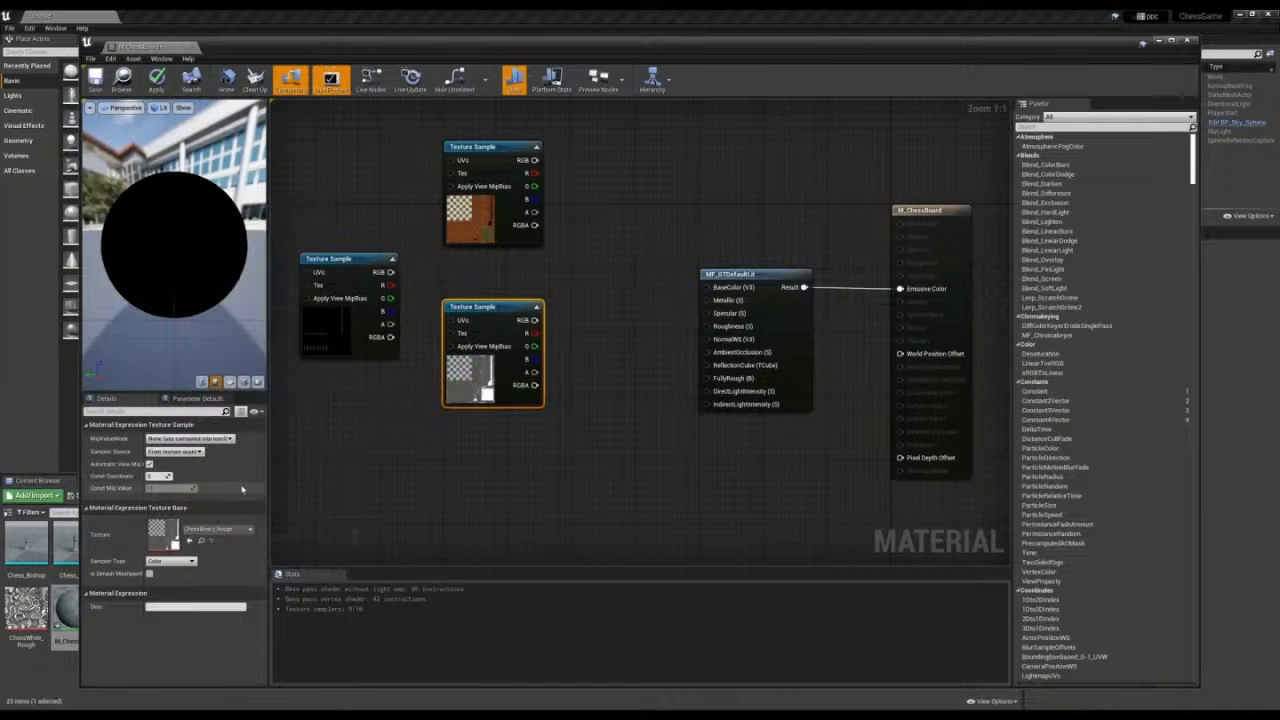
- Duplicate two more texture samples and assign them the ChessBoard_Normal and ChessBoard_AO textures
key("ctrl+w")
left_click_drag(556, 318, 531, 487)
left_click(225, 530)
left_click(231, 433)
key("ctrl+w")
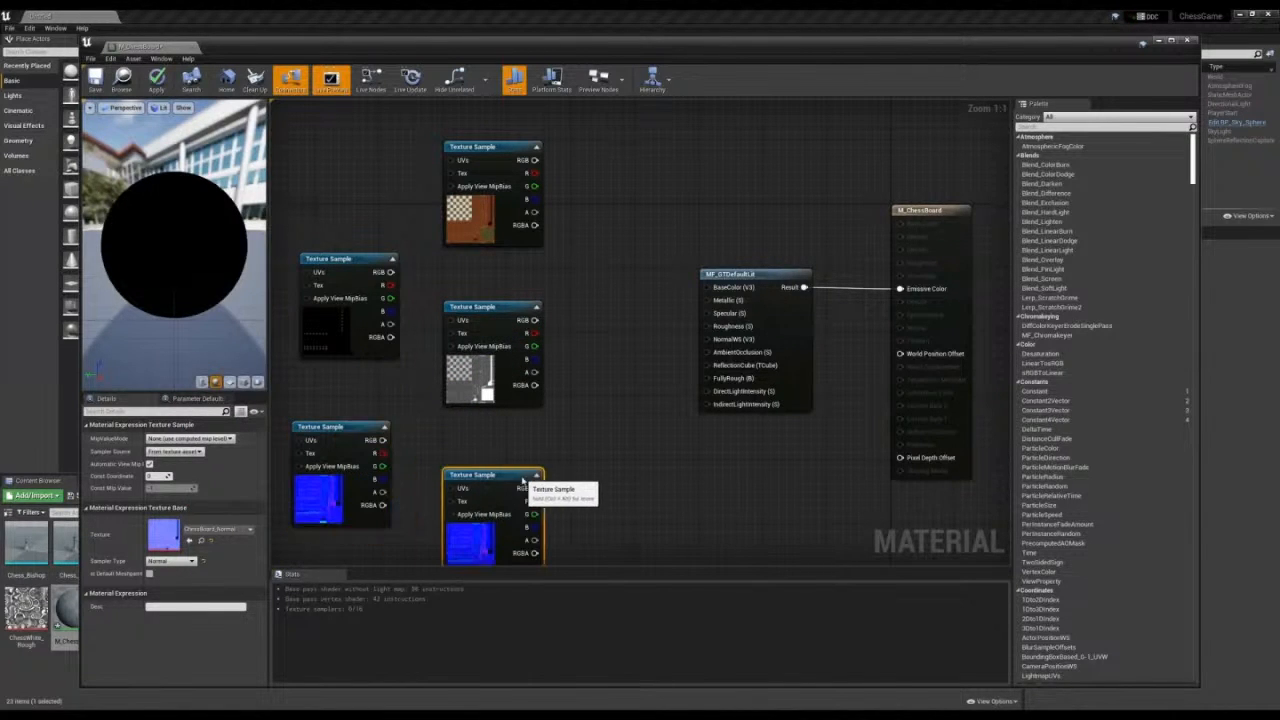
left_click(242, 528)
left_click(235, 436)
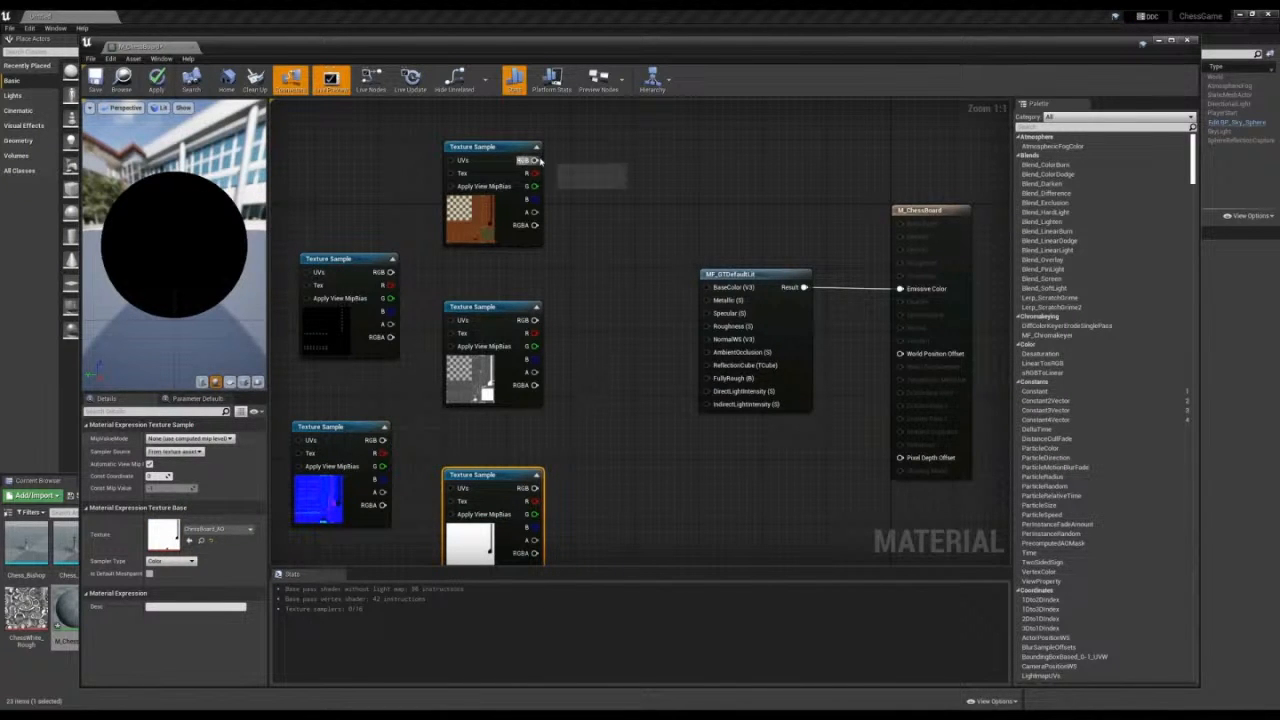
- Connect the RGB outputs of the albedo, metal and rough samples to BaseColor, Metallic and Roughness of MF_GTDefaultLit
left_click_drag(535, 160, 706, 287)
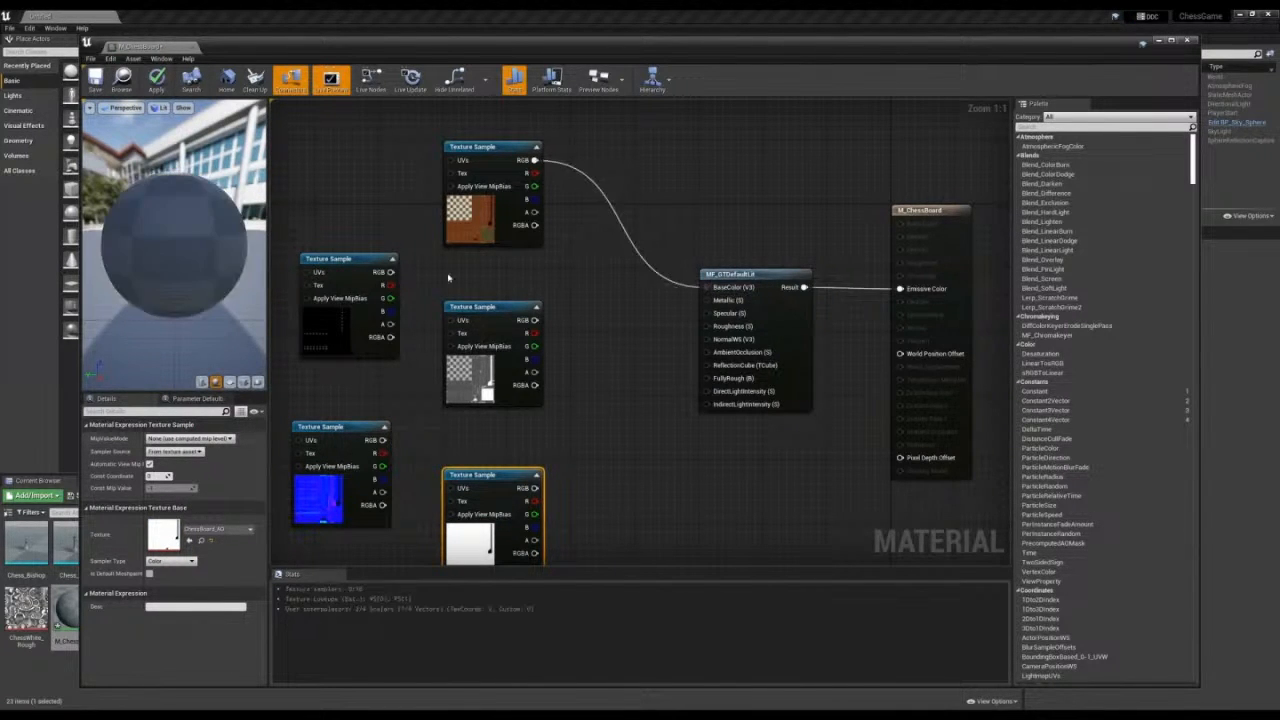
left_click_drag(391, 272, 706, 300)
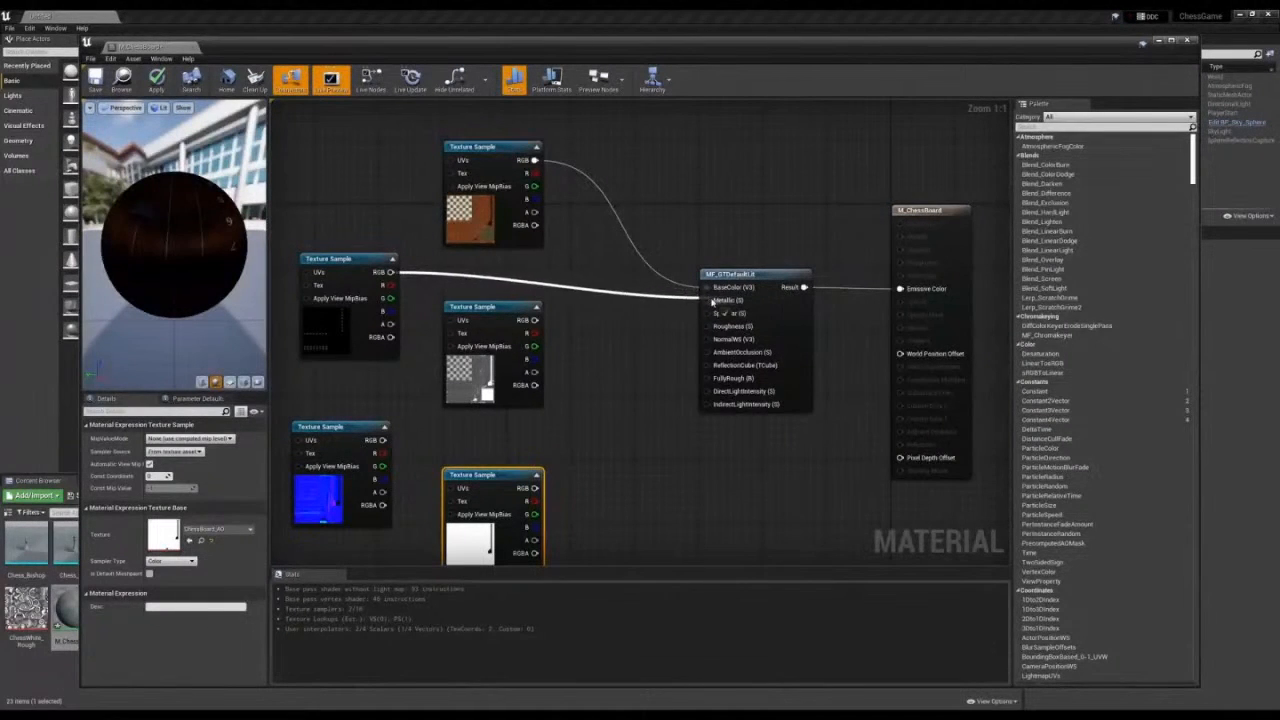
left_click_drag(535, 320, 708, 326)
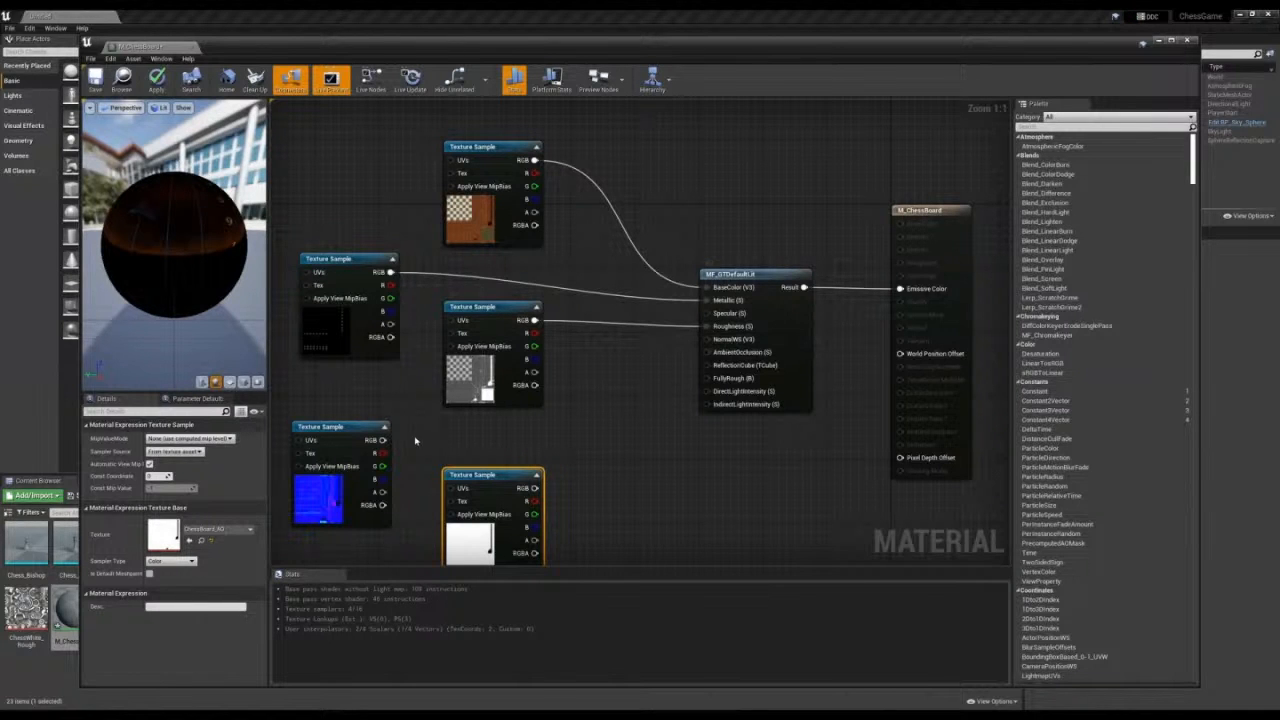
- Route the normal texture's RGB through a TransformVector node, tangent to world space, into NormalWS of MF_GTDefaultLit
left_click_drag(382, 440, 510, 441)
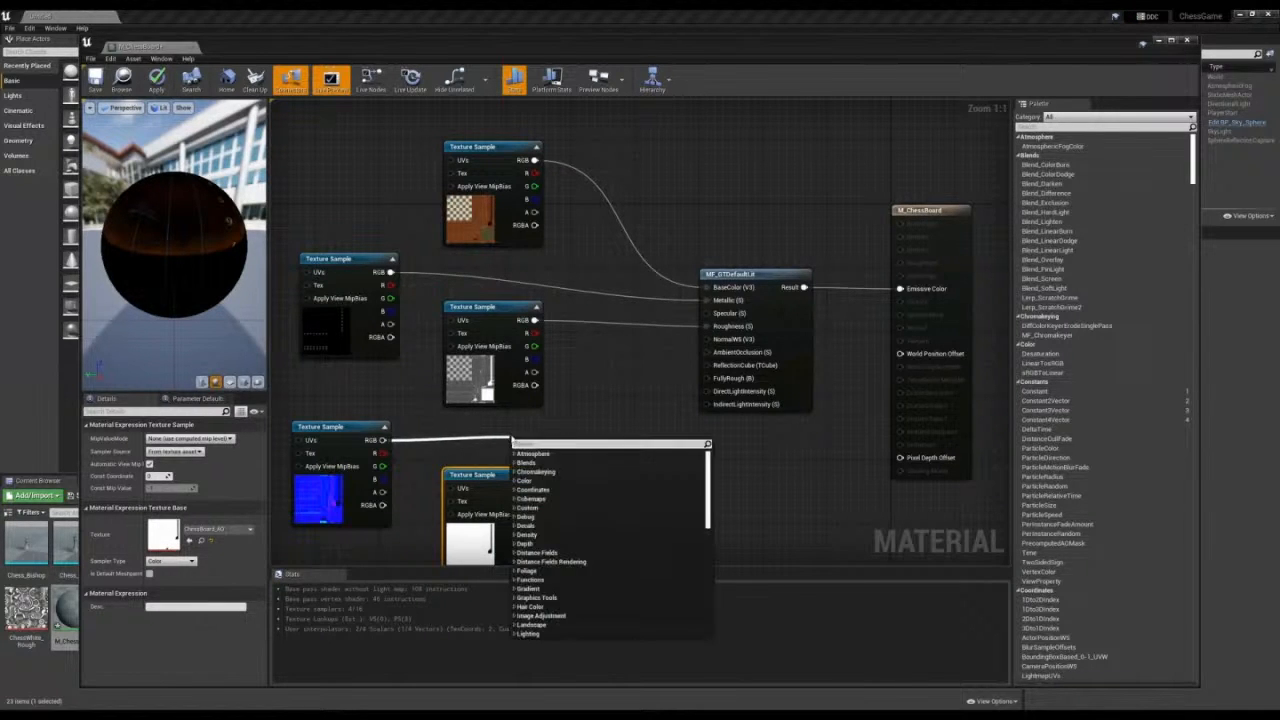
type("Transform")
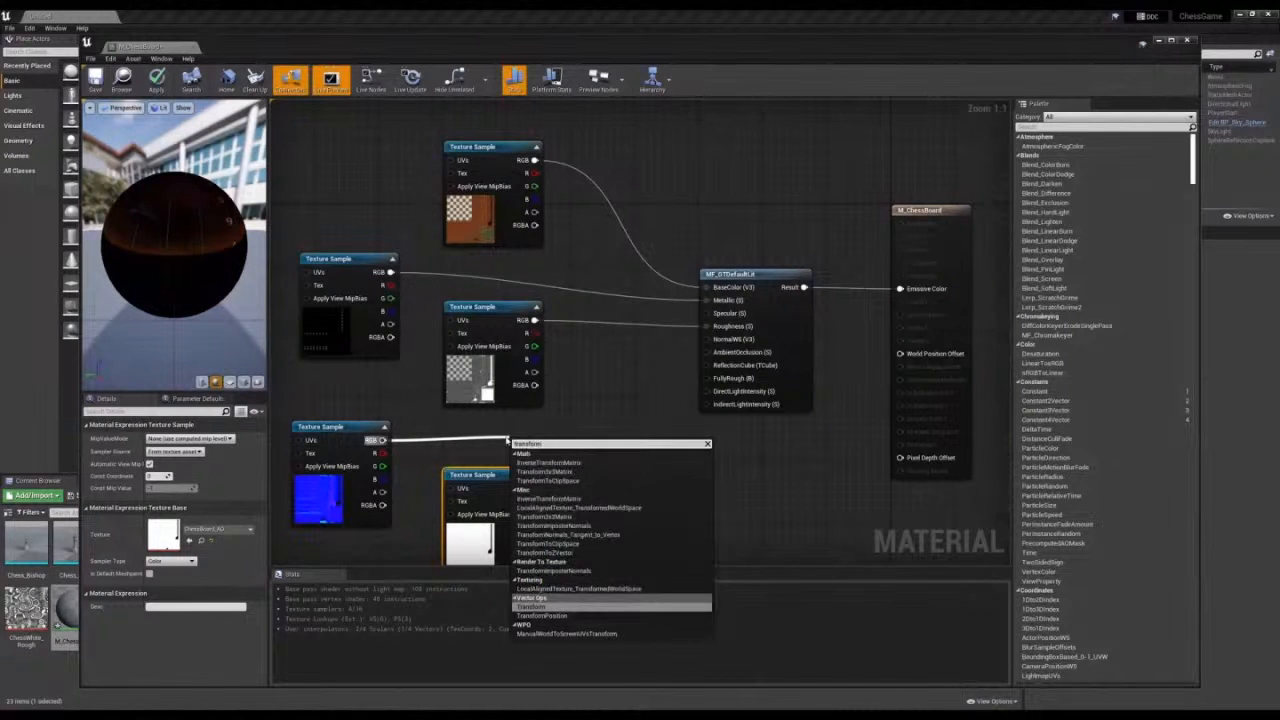
left_click(545, 607)
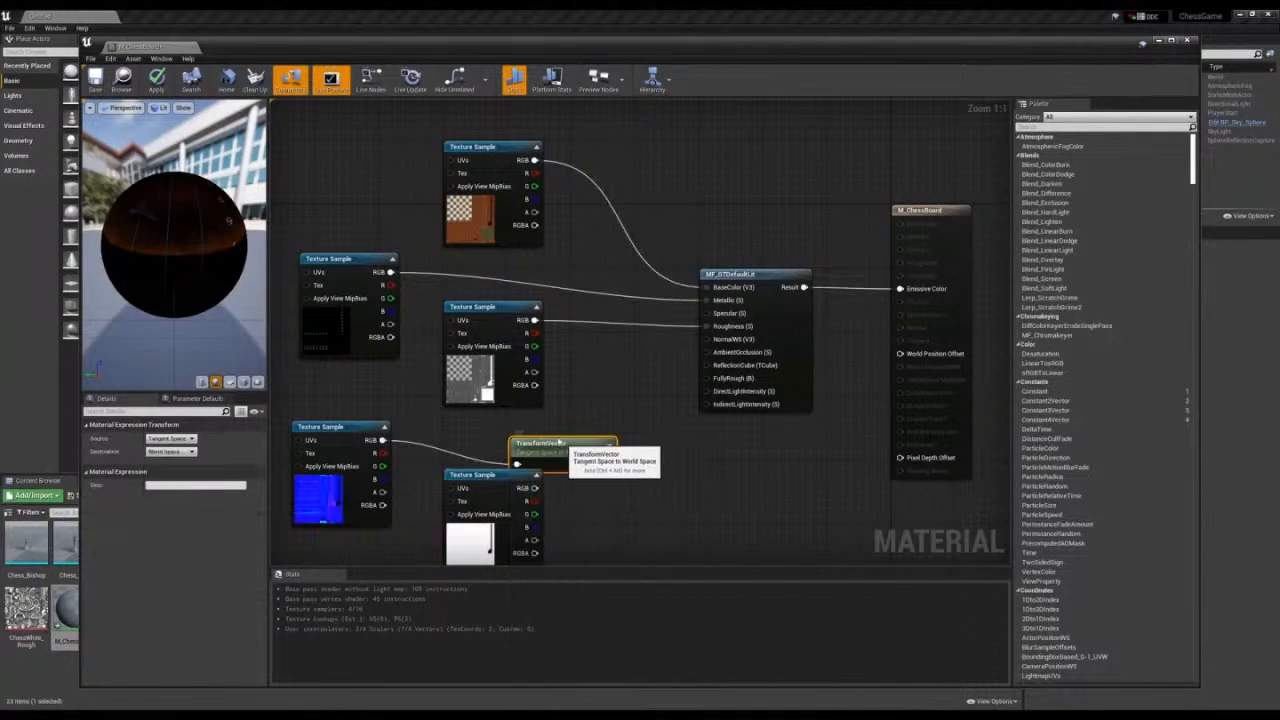
left_click_drag(558, 441, 706, 339)
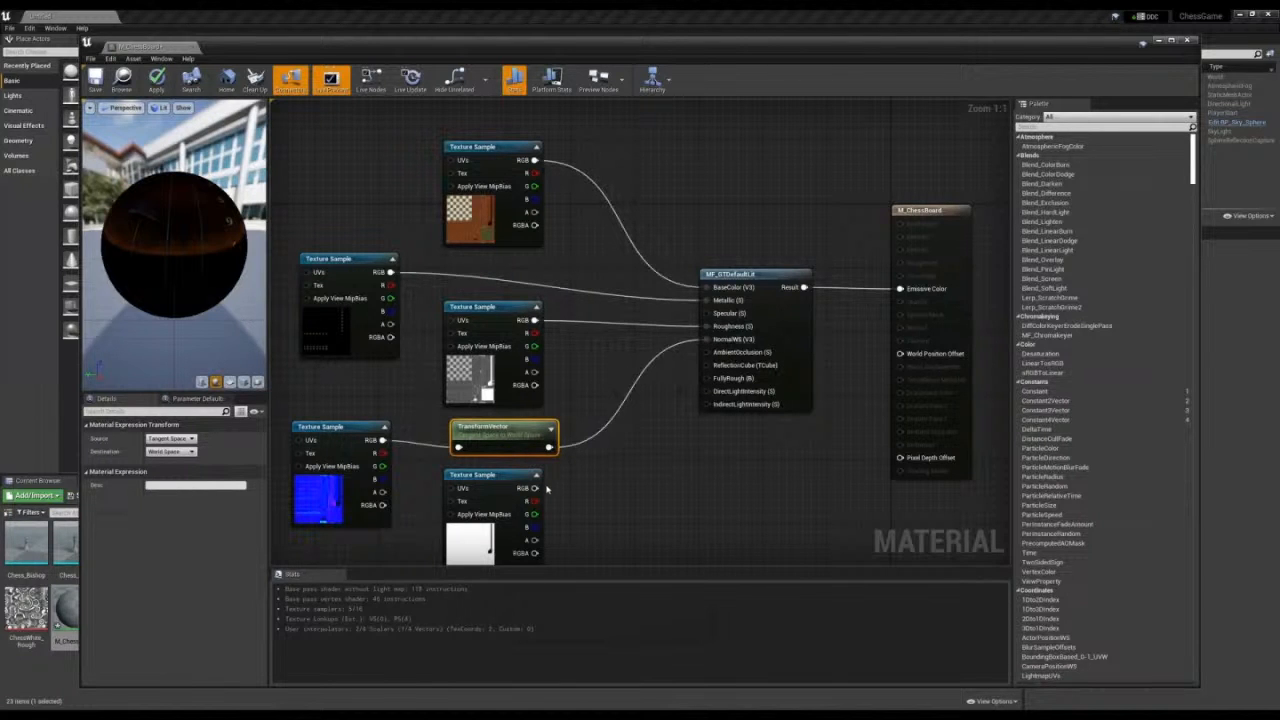
- Connect the ChessBoard_AO sample's RGB output to AmbientOcclusion of MF_GTDefaultLit
left_click_drag(536, 488, 706, 352)
right_click_drag(634, 323, 660, 315)
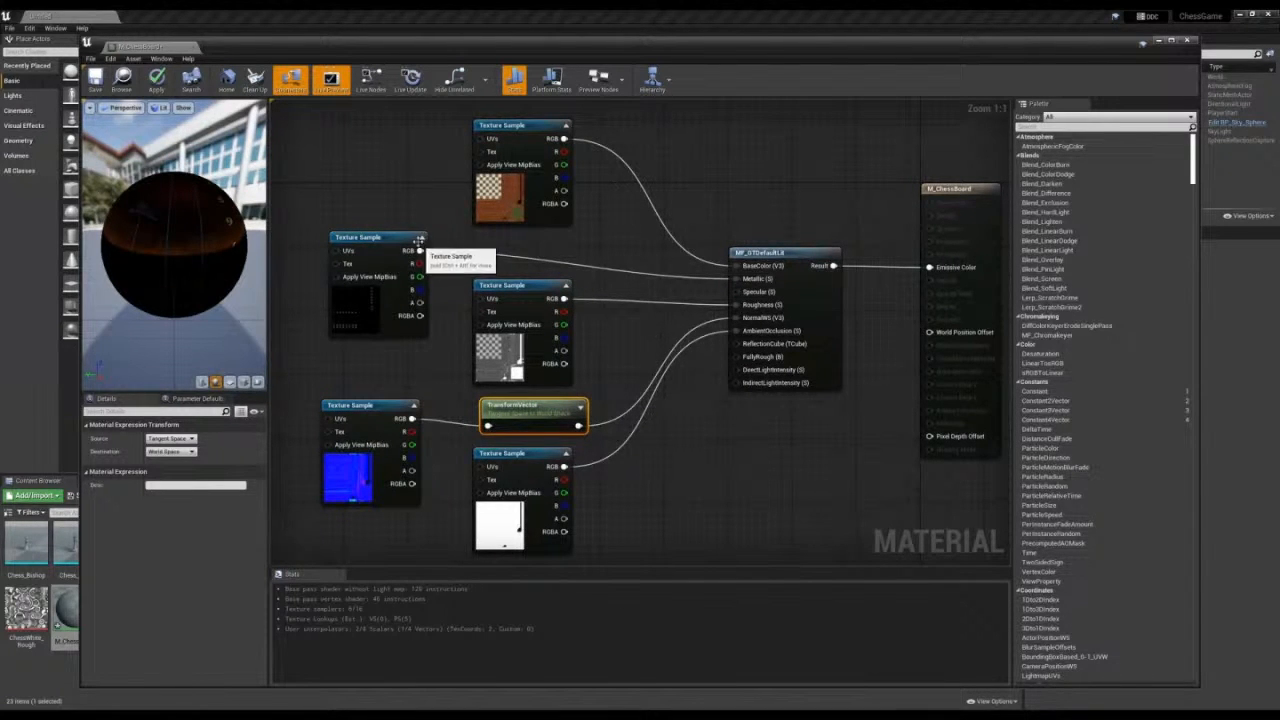
- Convert the albedo and metal texture samples to parameters named BaseColor and Metallic
left_click(511, 126)
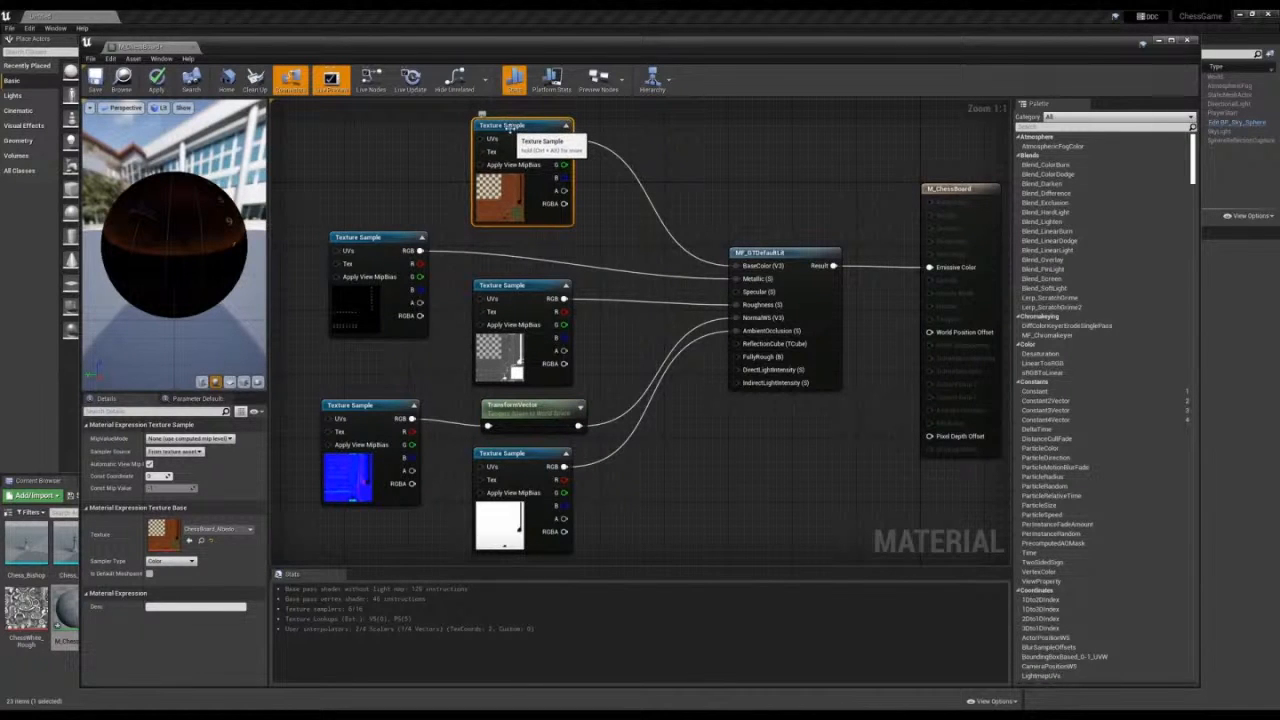
right_click(511, 127)
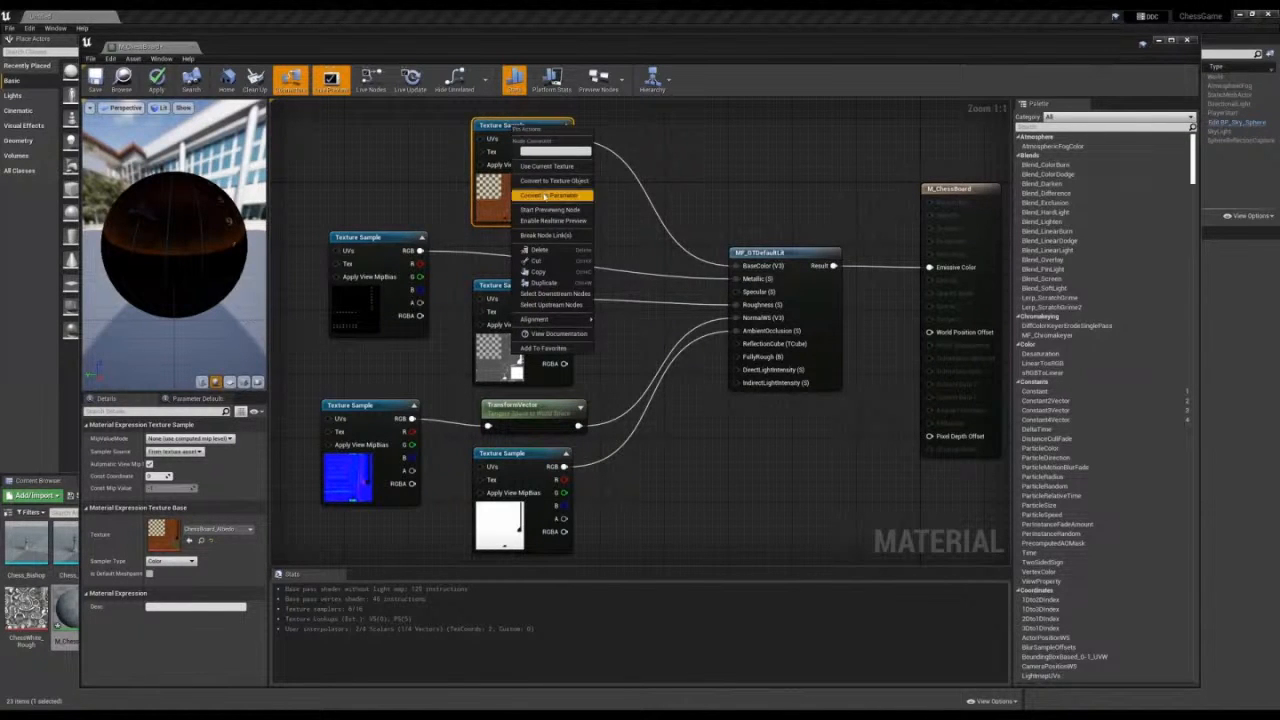
left_click(548, 195)
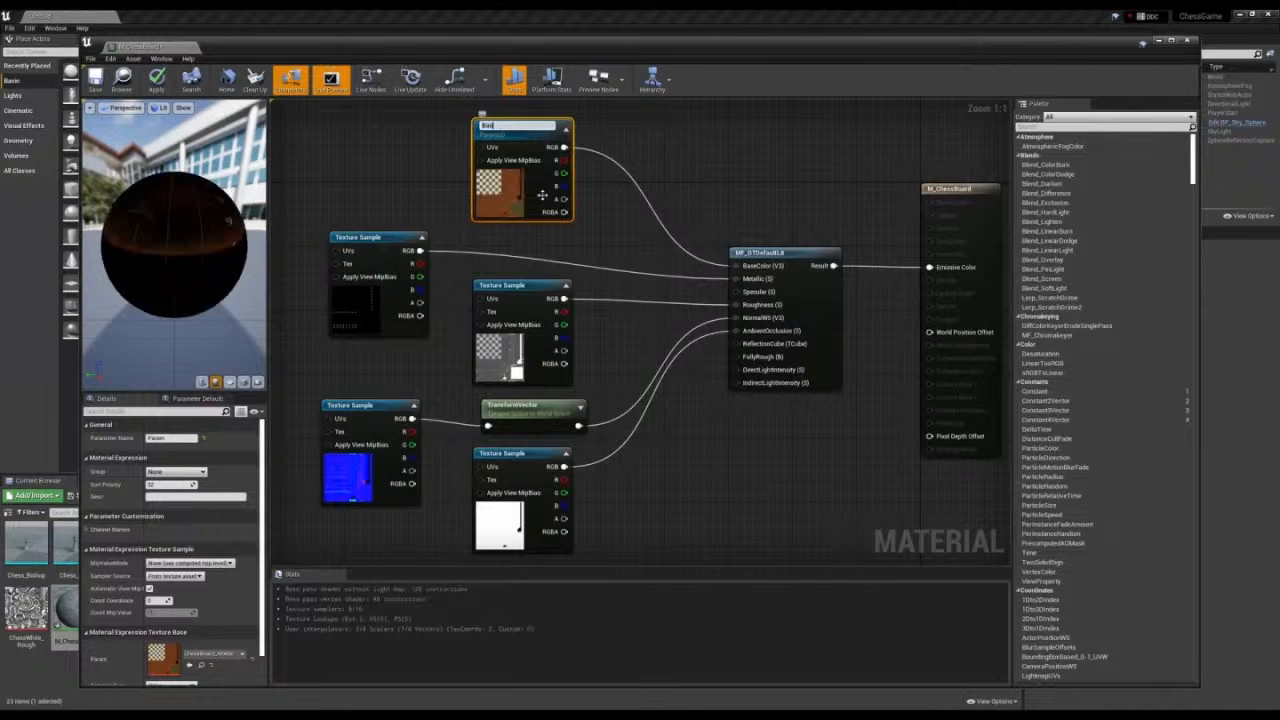
type("BaseColor")
key("Return")
left_click(371, 241)
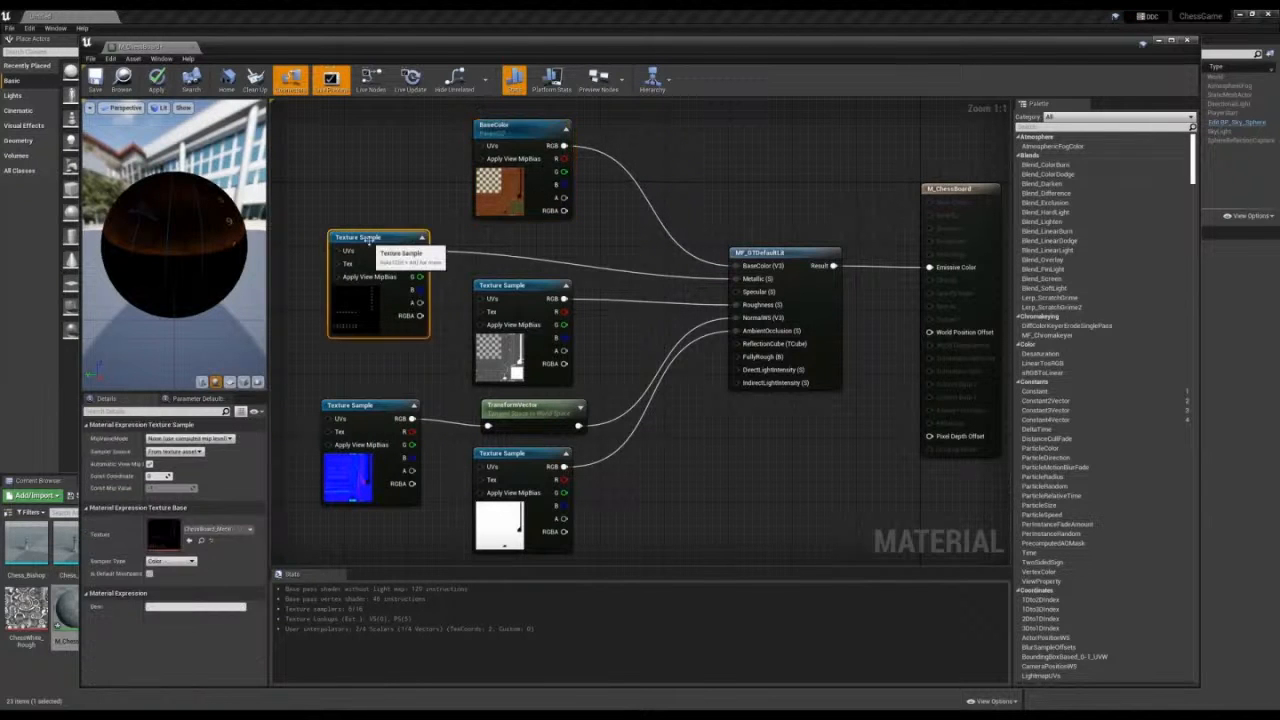
right_click(371, 241)
left_click(408, 309)
type("M")
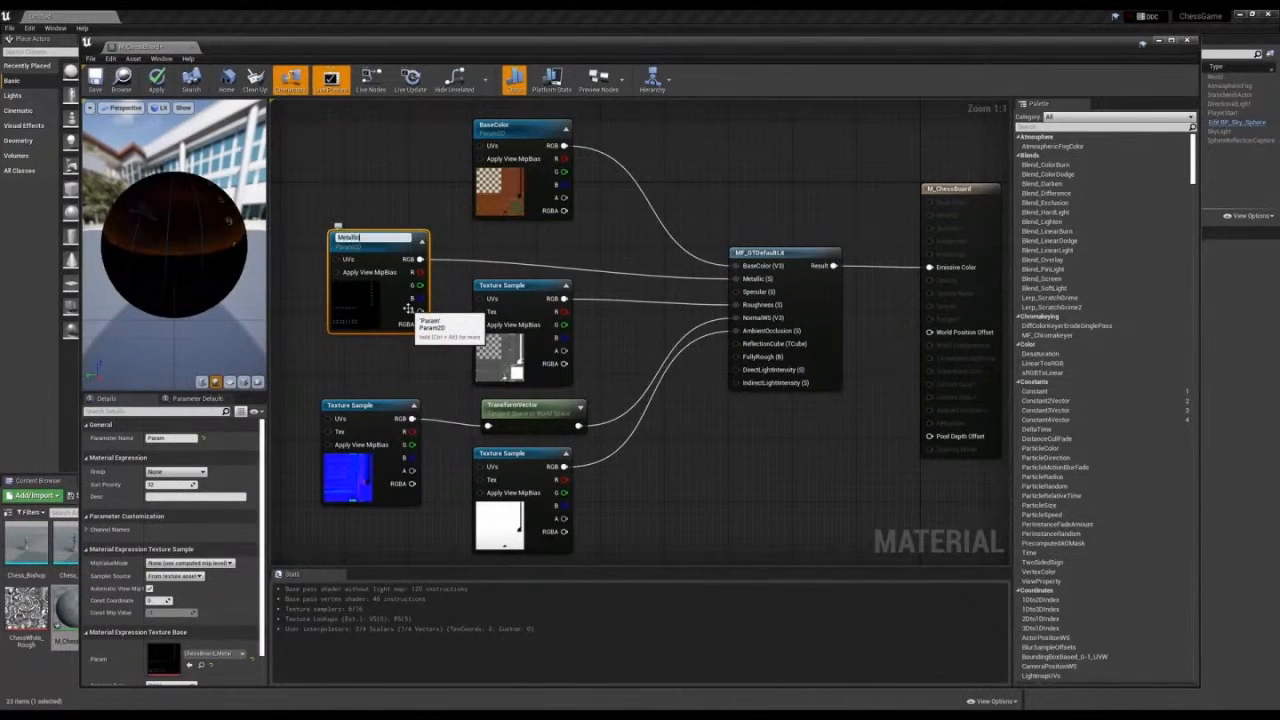
type("etallic")
key("Return")
- Convert the rough and normal texture samples to parameters named Roughness and Normal
left_click(515, 295)
right_click(515, 295)
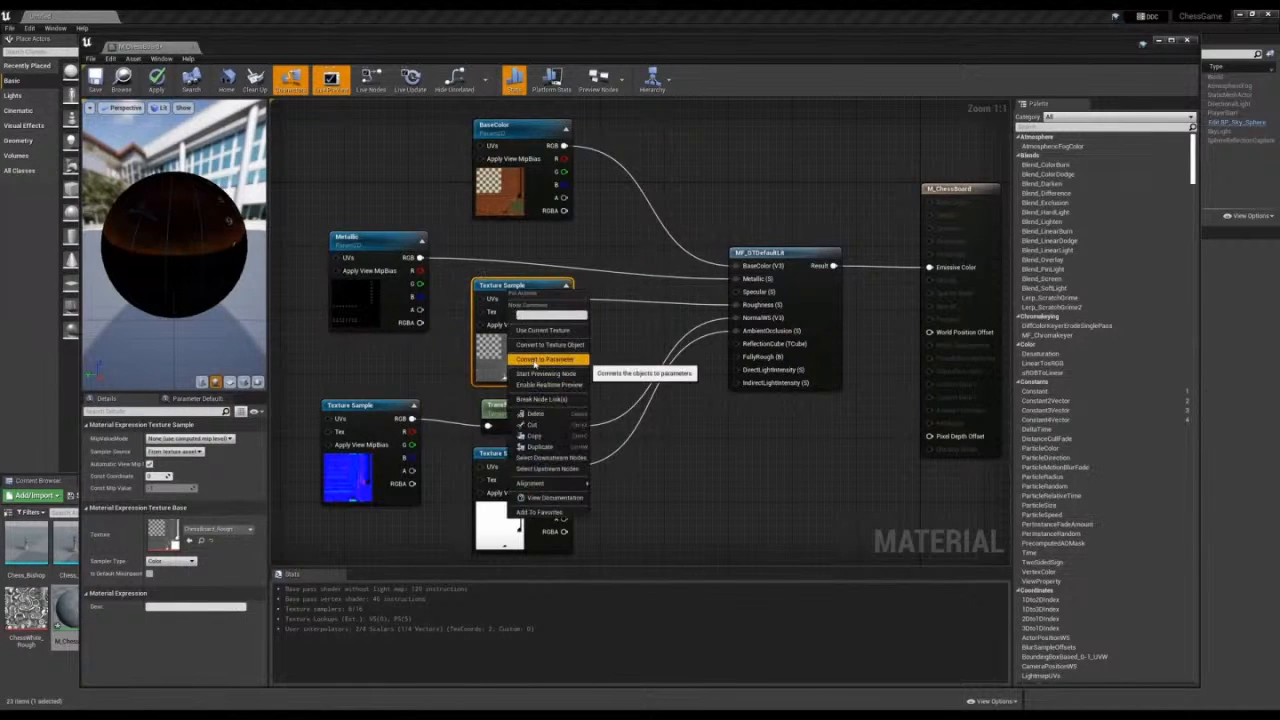
left_click(545, 359)
type("Roughness")
key("Return")
left_click(361, 411)
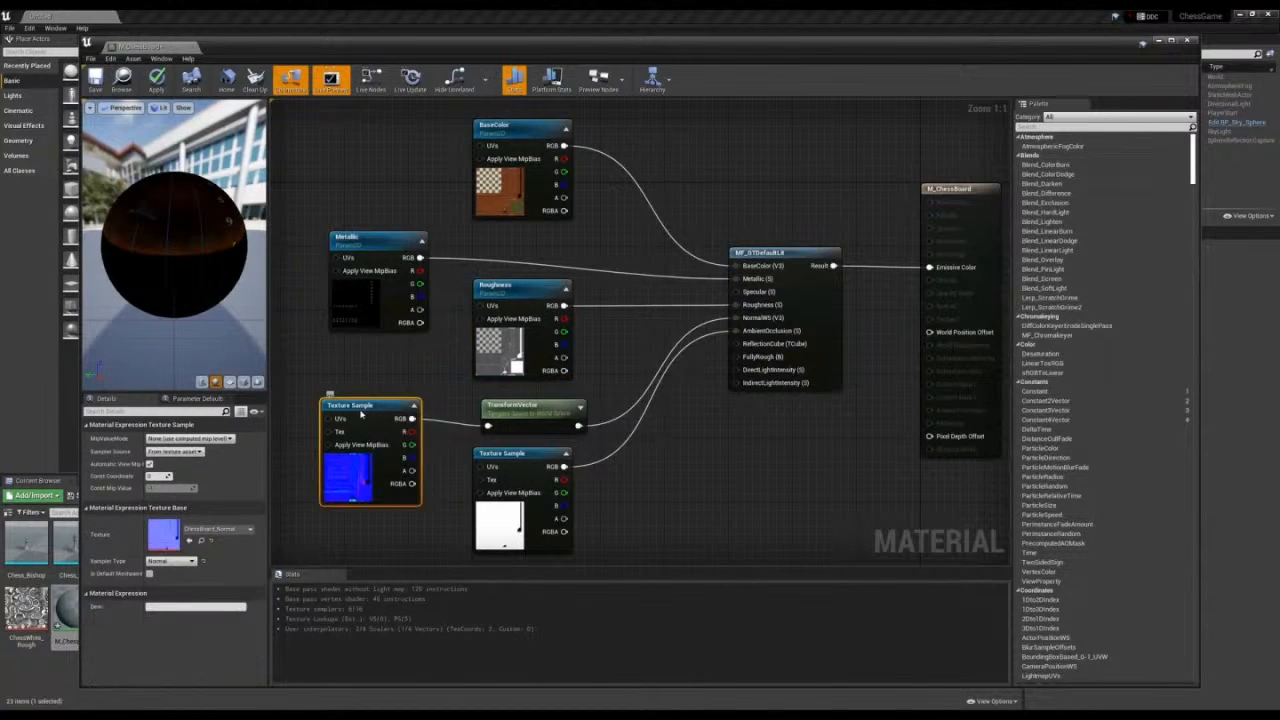
right_click(361, 411)
left_click(392, 475)
type("Normal")
key("Return")
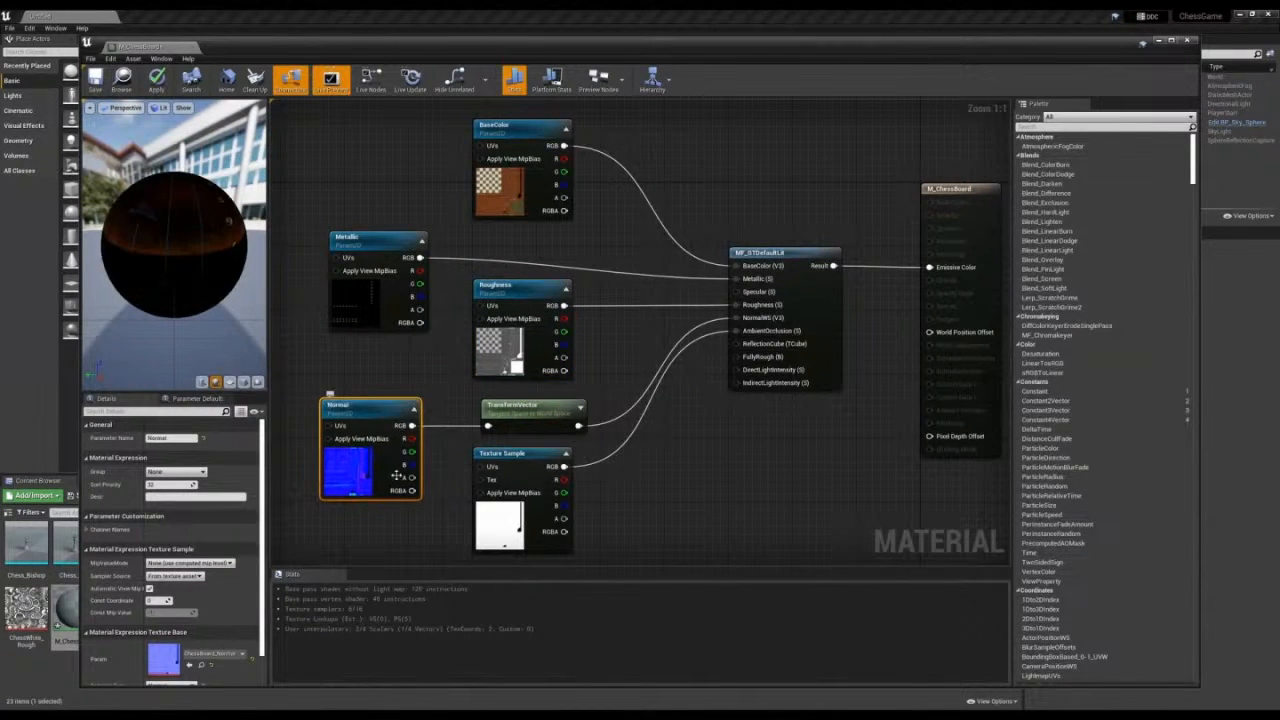
- Convert the AO texture sample to a parameter named AmbientOcclusion, then save and close the M_ChessBoard material
left_click(520, 470)
right_click(520, 470)
left_click(545, 494)
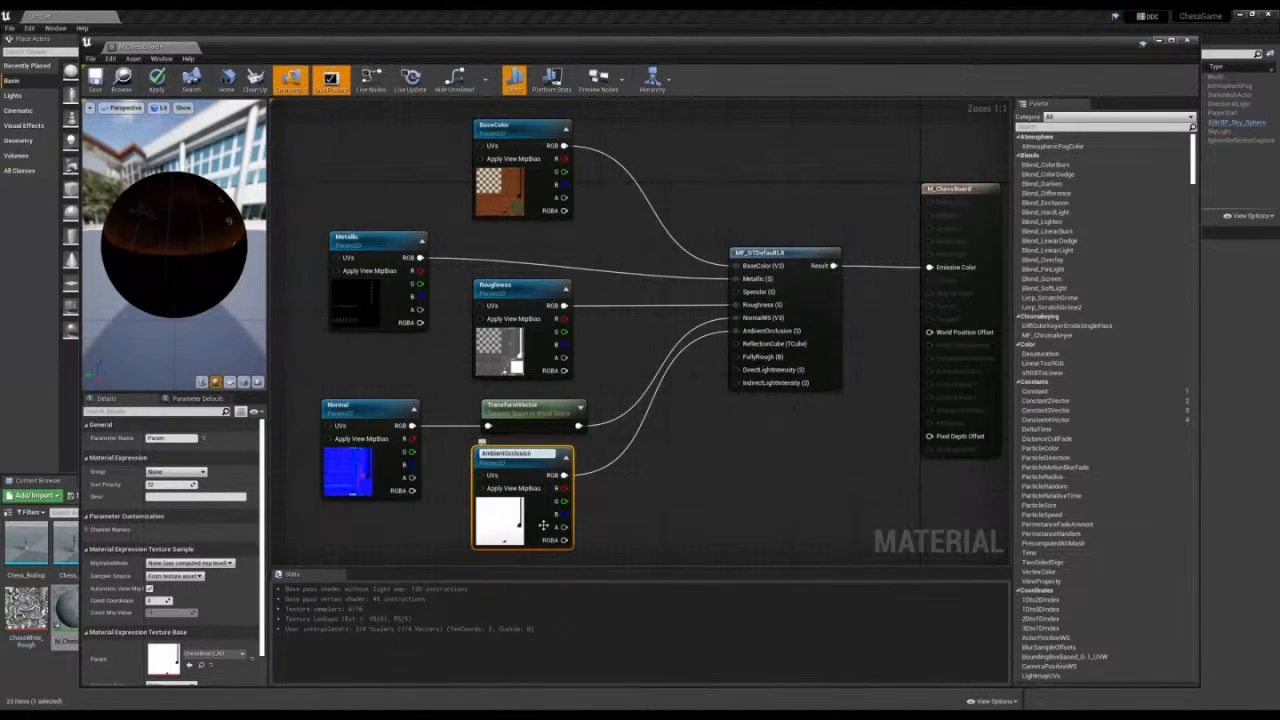
type("AmbientOcclusion")
key("Return")
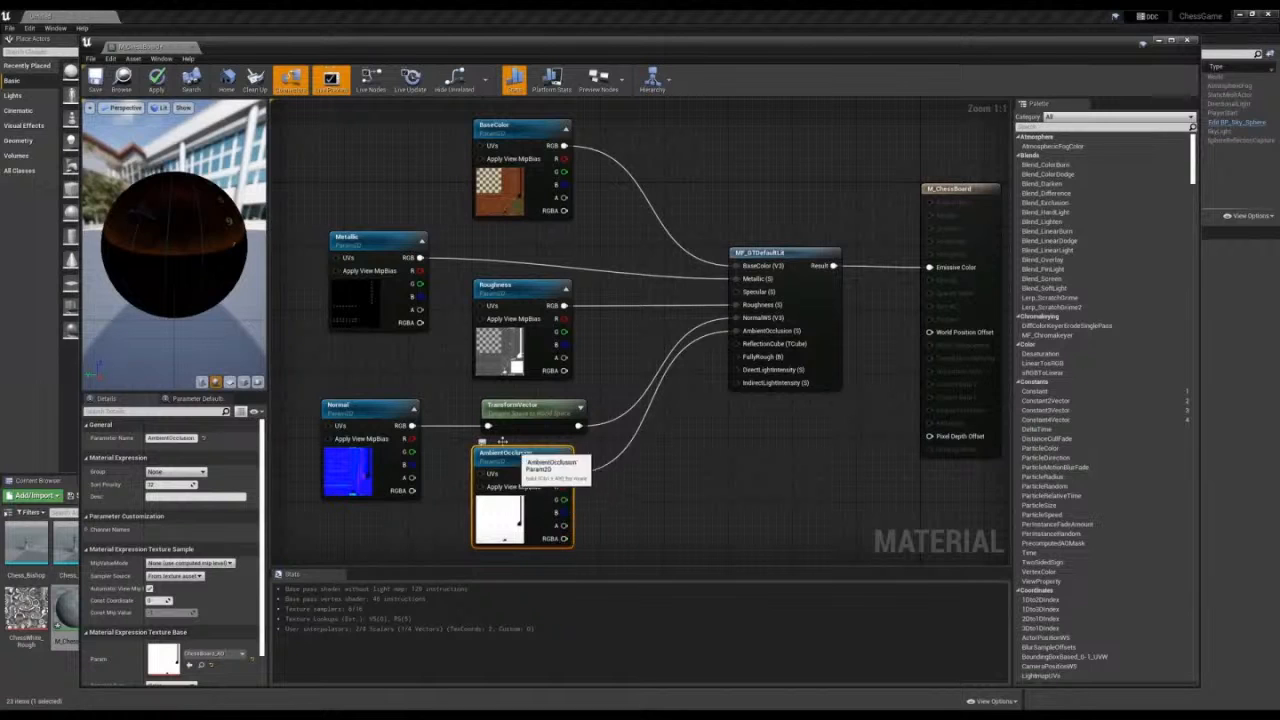
left_click(95, 78)
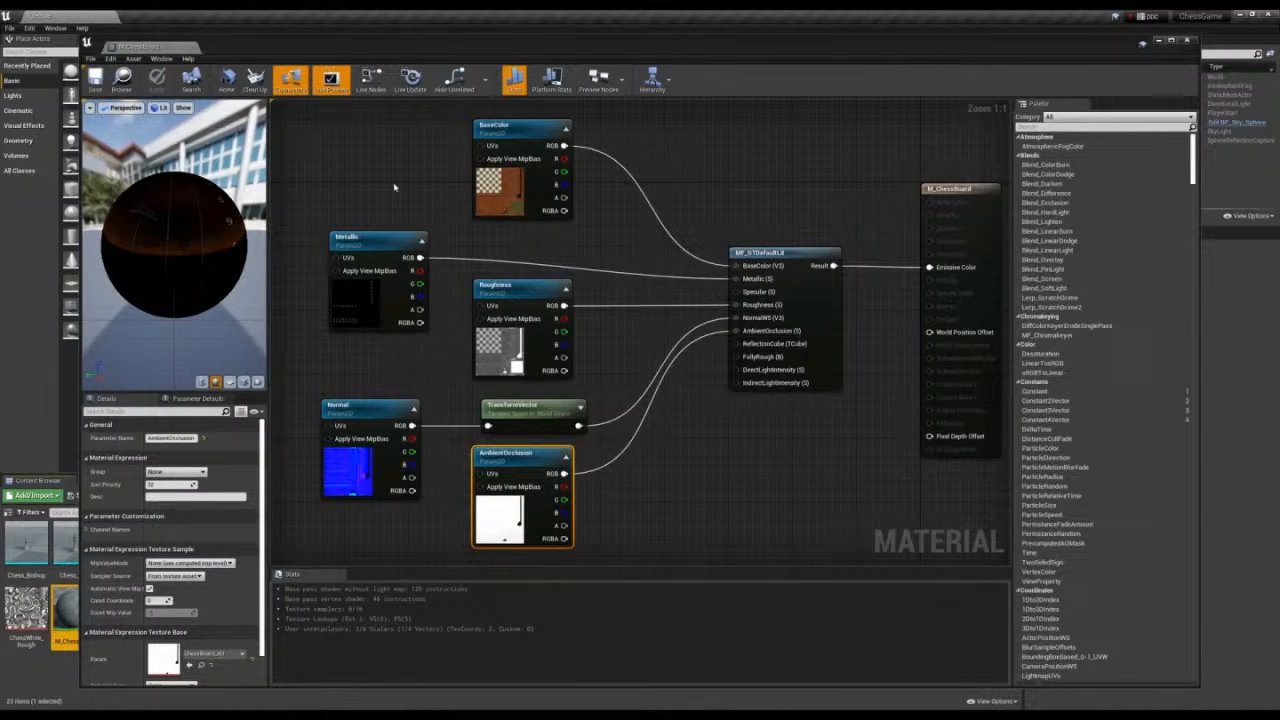
left_click(1186, 41)
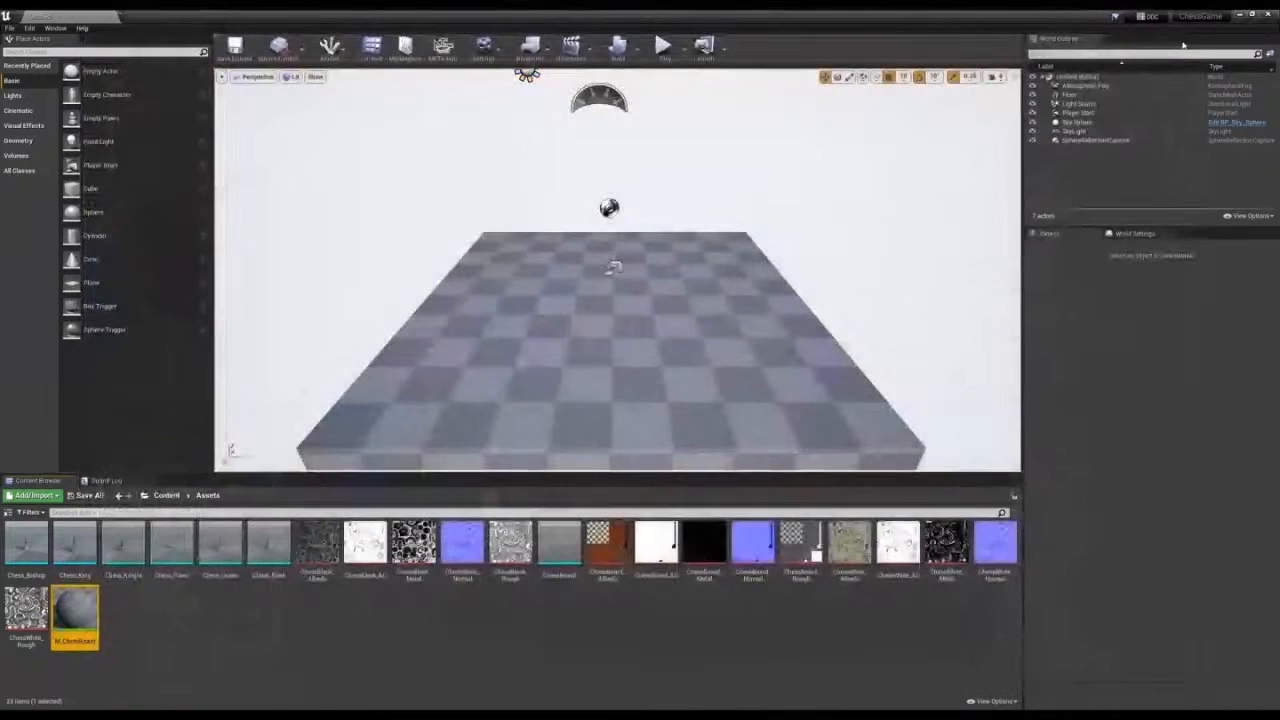
- Create a material instance of M_ChessBoard named M_ChessBlack
right_click(80, 612)
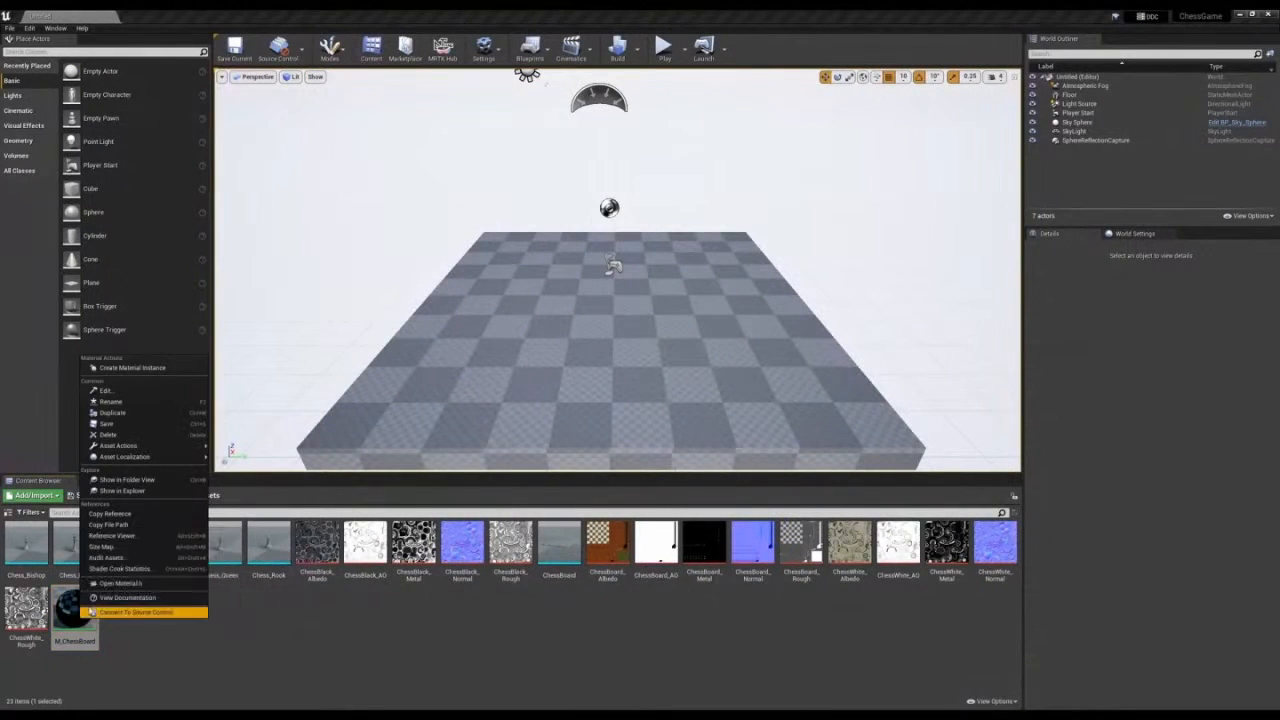
left_click(128, 369)
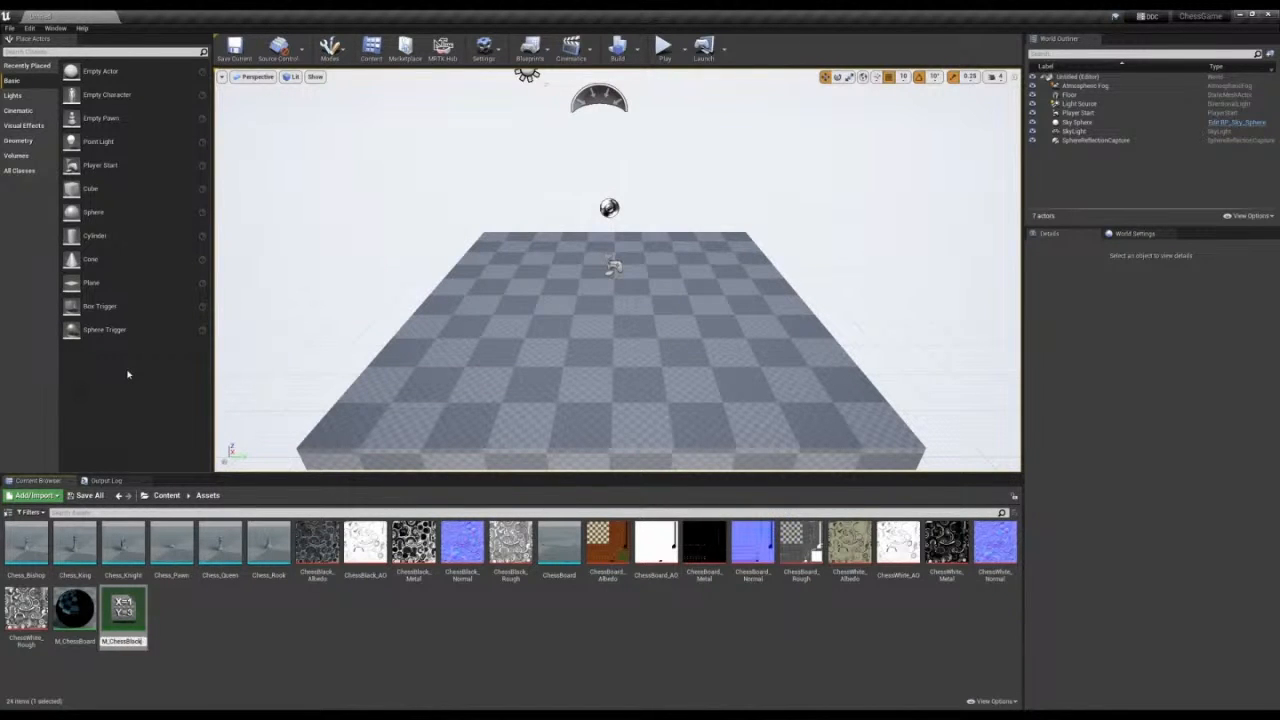
type("M_ChessBlack")
key("Return")
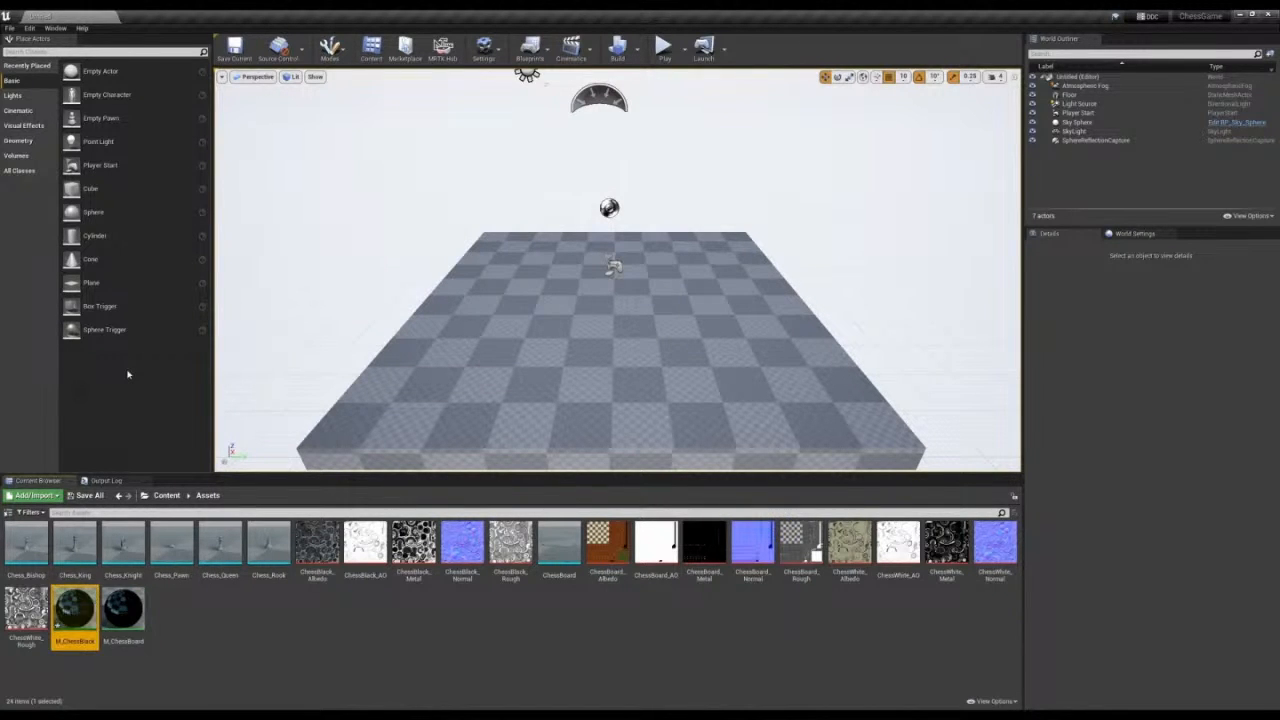
- In M_ChessBlack, override AmbientOcclusion with ChessBlack_AO and BaseColor with ChessBlack_Albedo
double_click(67, 616)
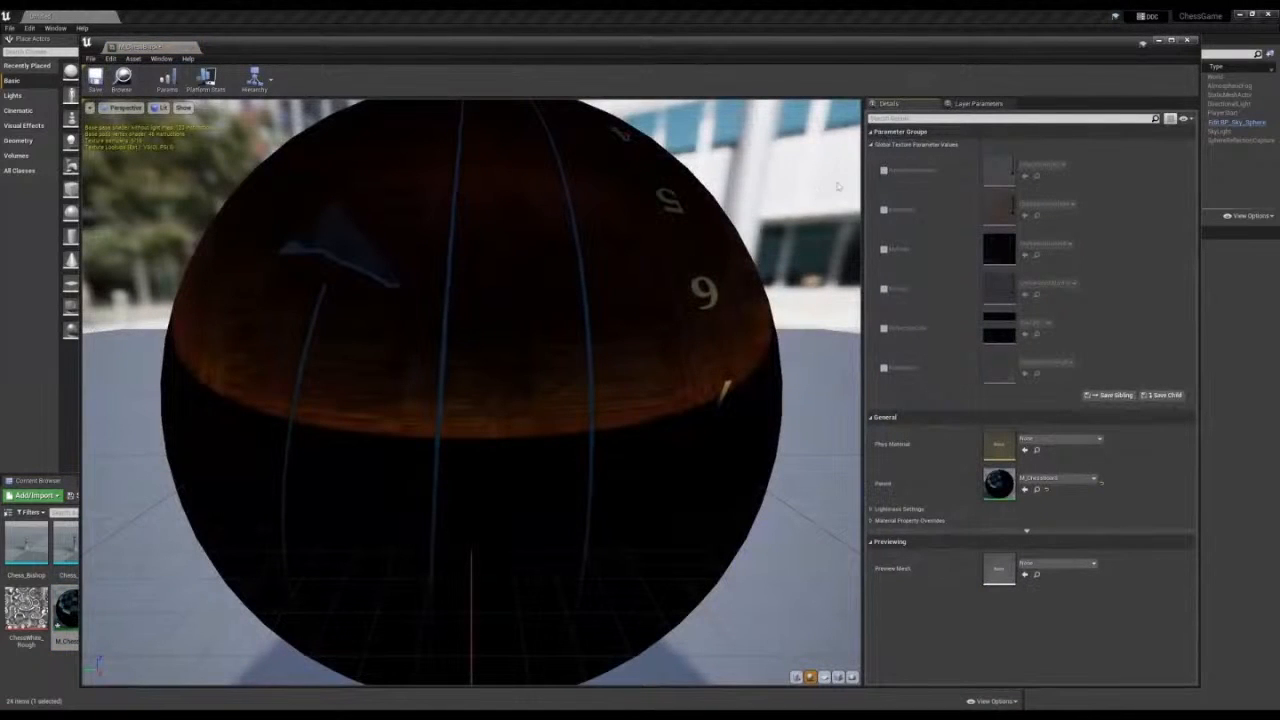
left_click(883, 170)
left_click(1044, 165)
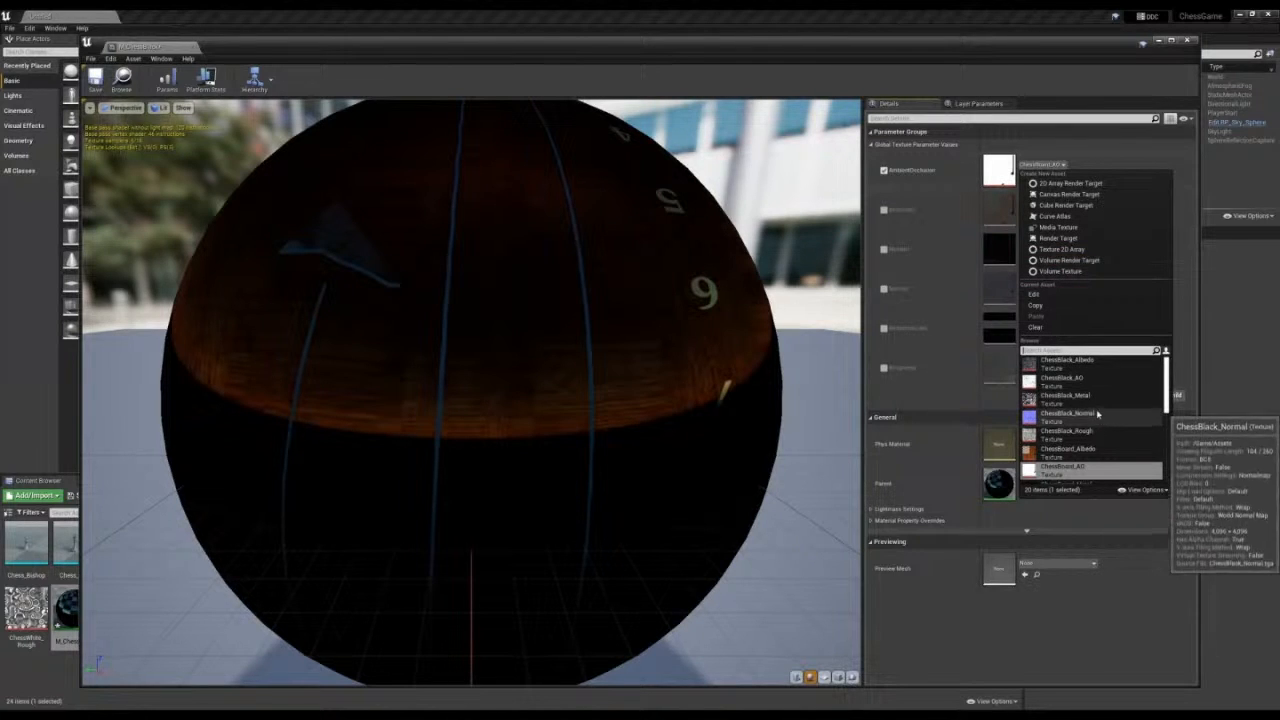
left_click(1063, 381)
left_click(883, 209)
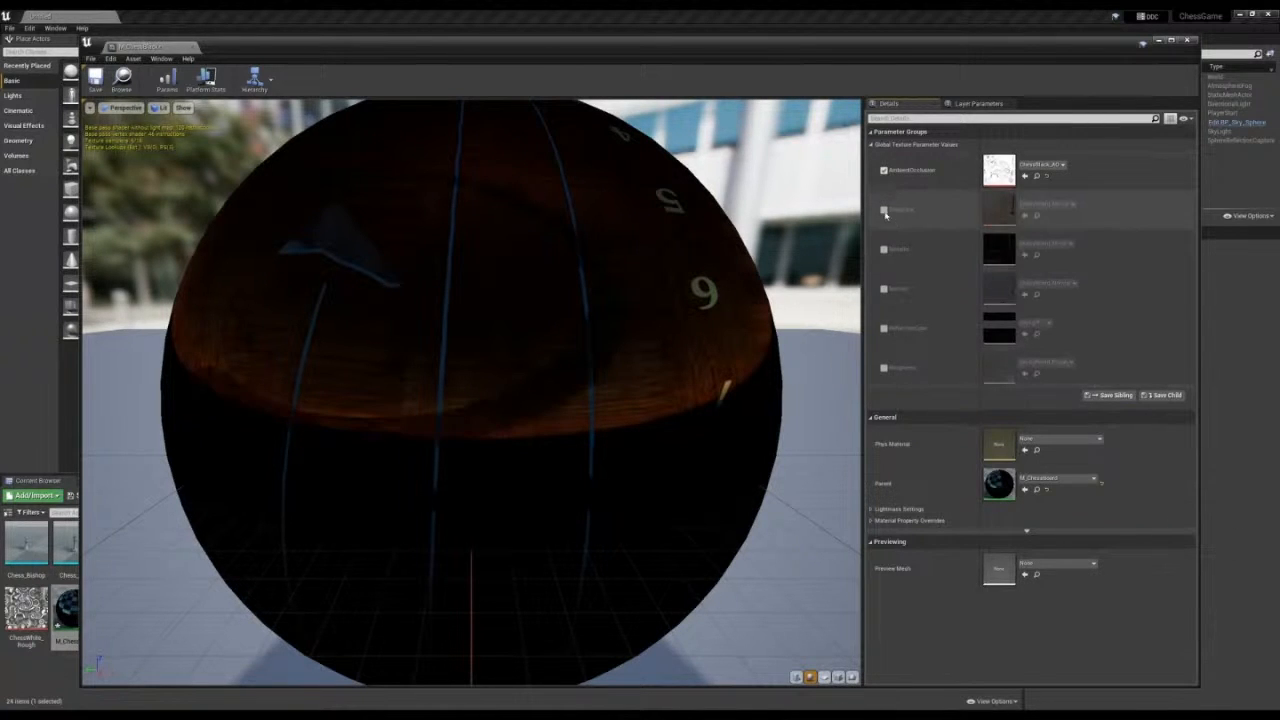
left_click(1044, 204)
left_click(1067, 402)
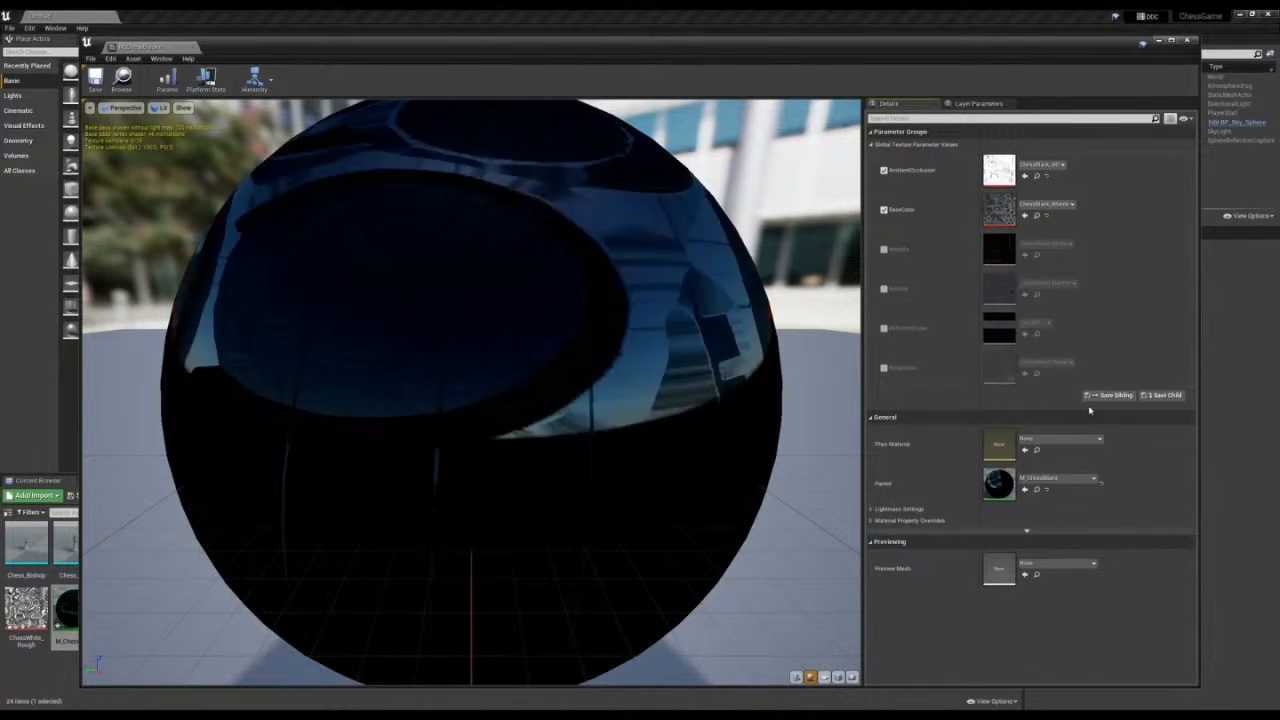
- Override Metallic with ChessBlack_Metal and Normal with ChessBlack_Normal in the M_ChessBlack instance
left_click(883, 249)
left_click(1044, 243)
left_click(1065, 478)
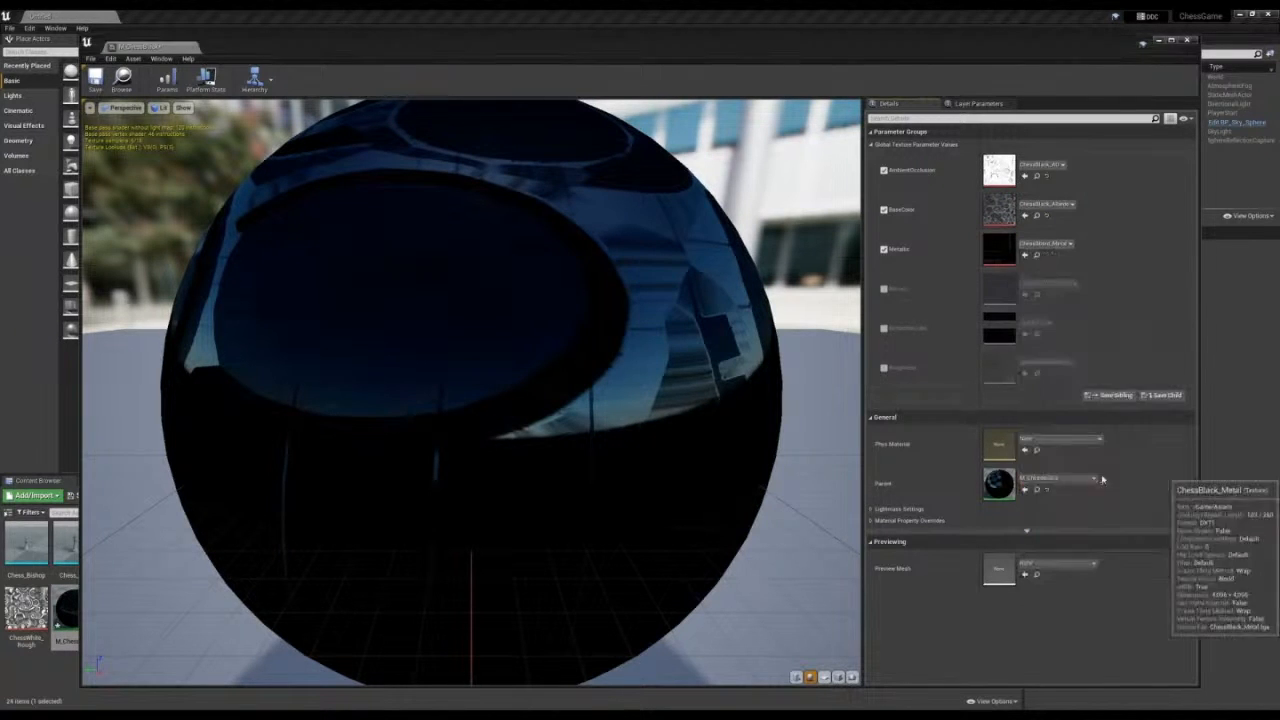
left_click(883, 288)
left_click(1044, 283)
scroll(1085, 508, "up", 2)
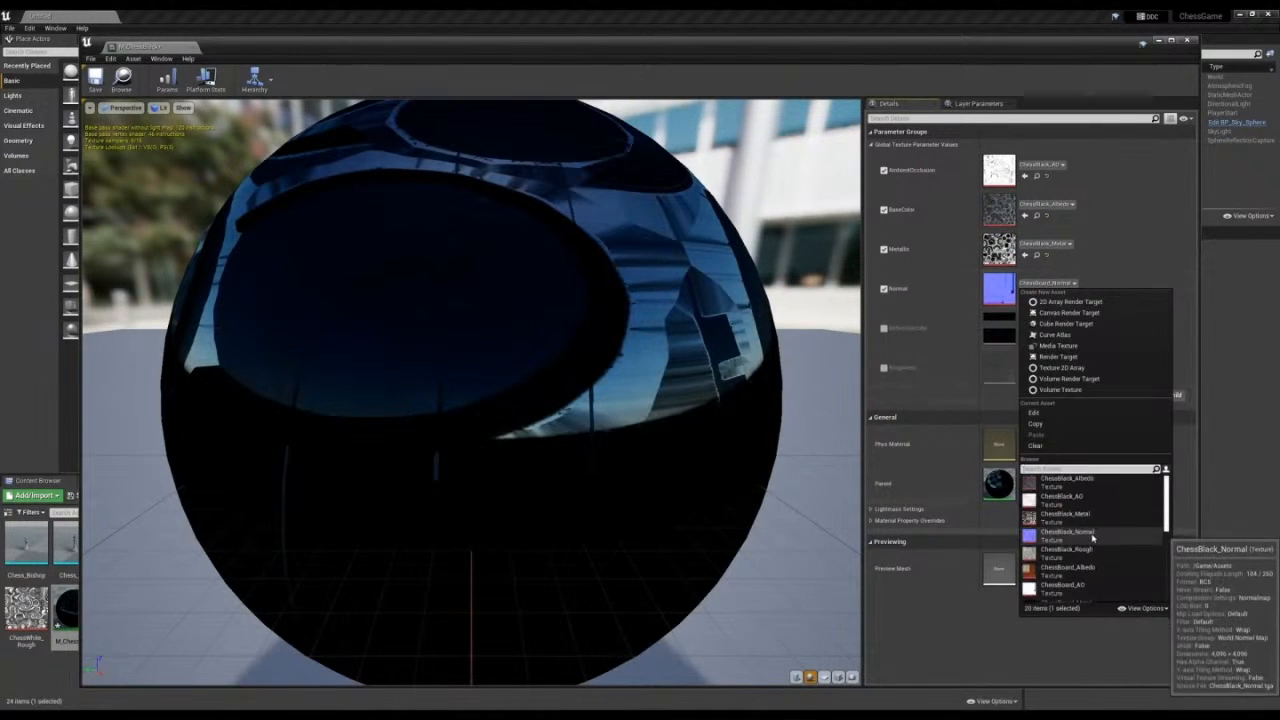
left_click(1091, 535)
- Override Roughness with ChessBlack_Rough, then save and close the M_ChessBlack instance
left_click(884, 368)
scroll(1065, 600, "up", 3)
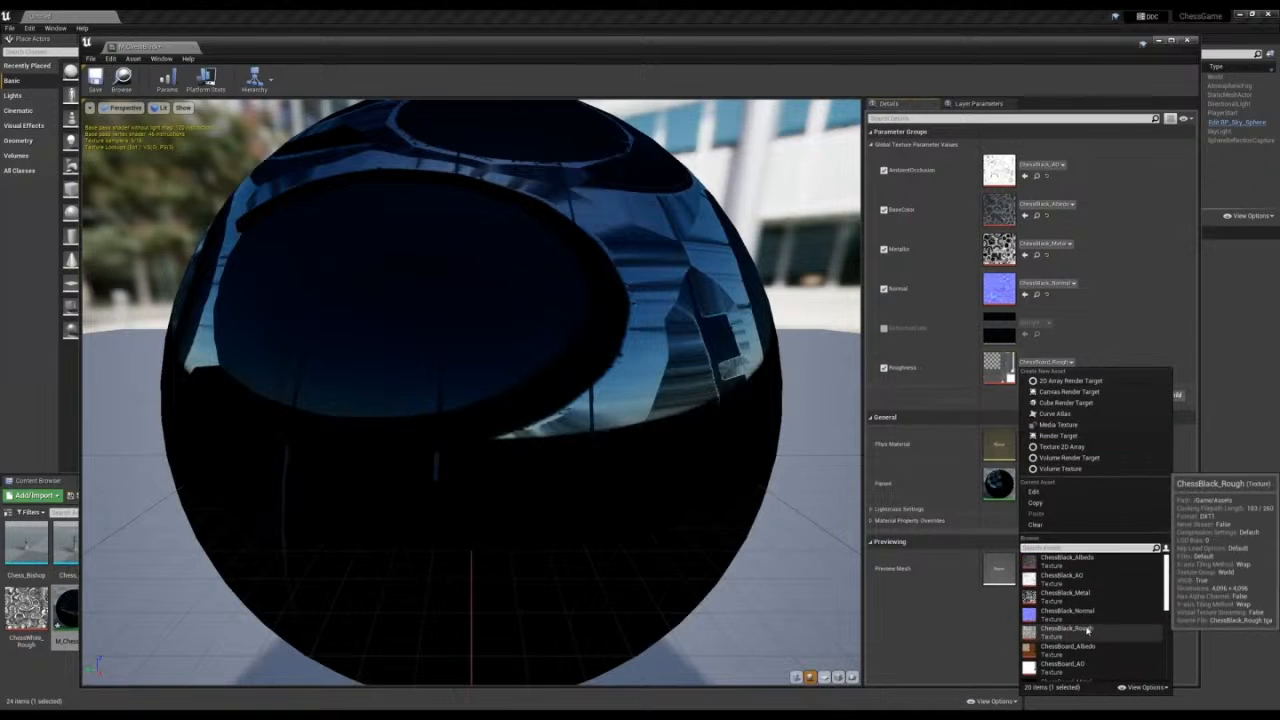
left_click(1095, 632)
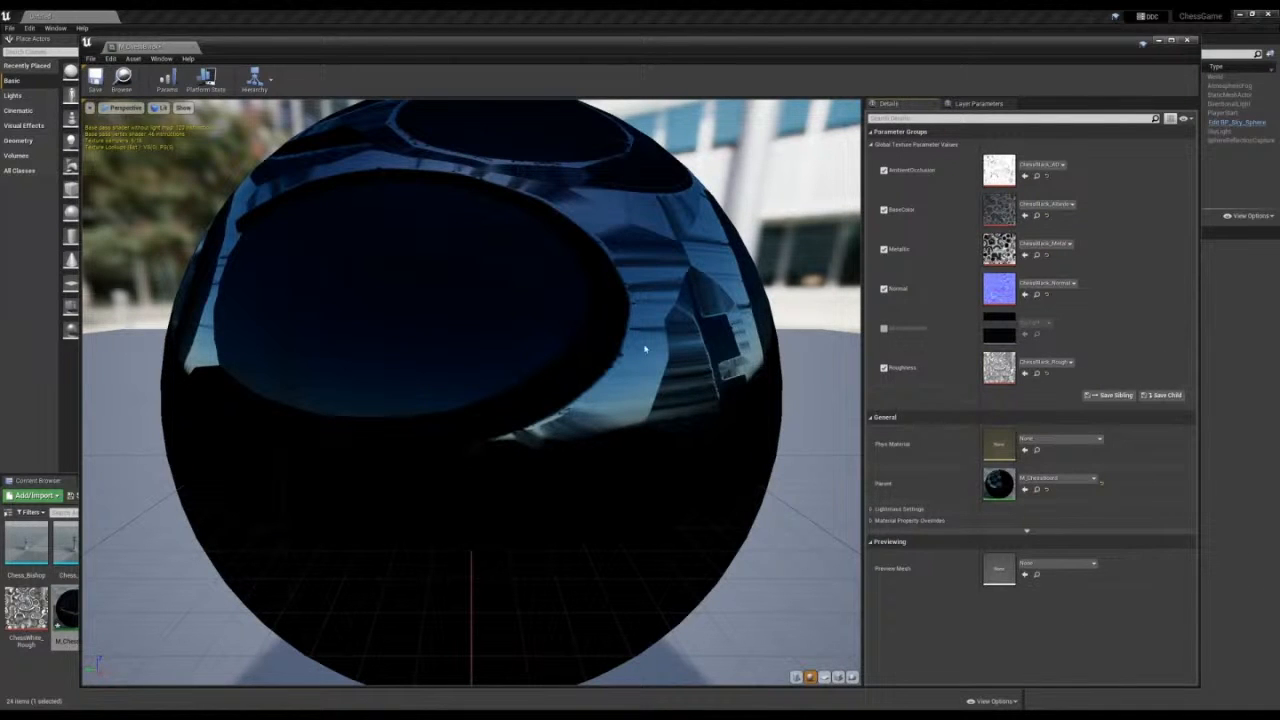
left_click(95, 85)
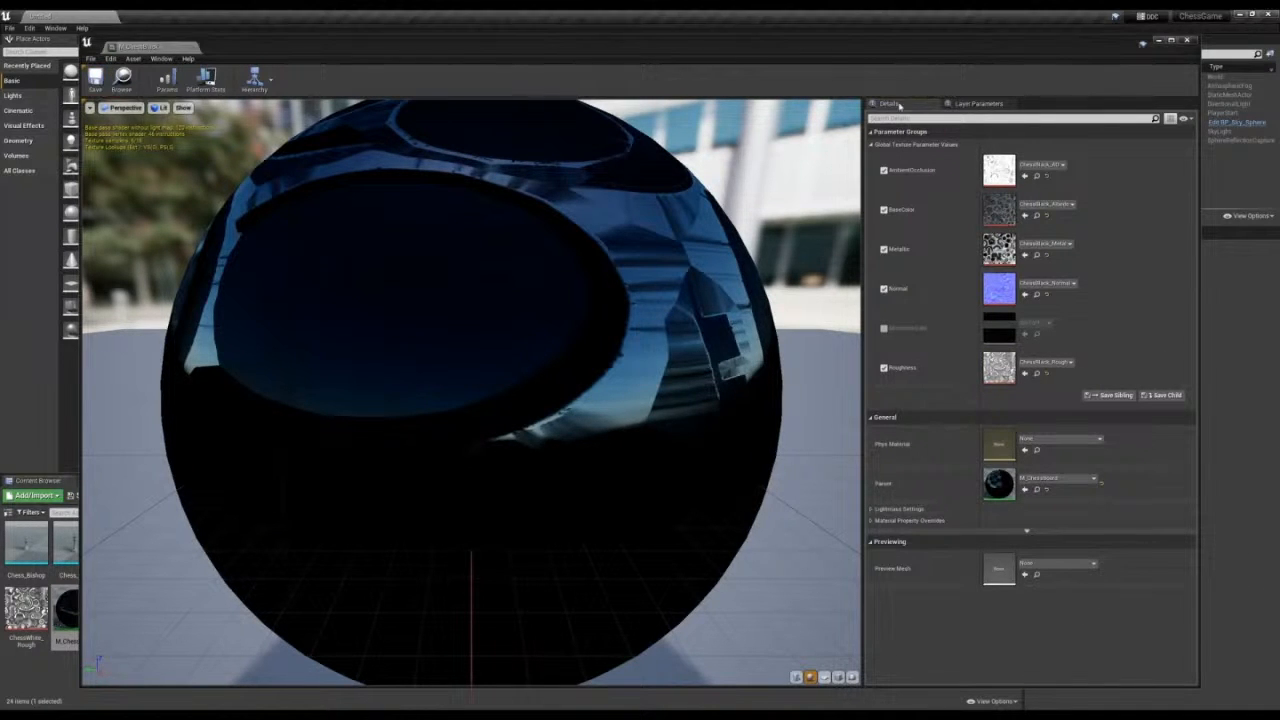
left_click(1187, 40)
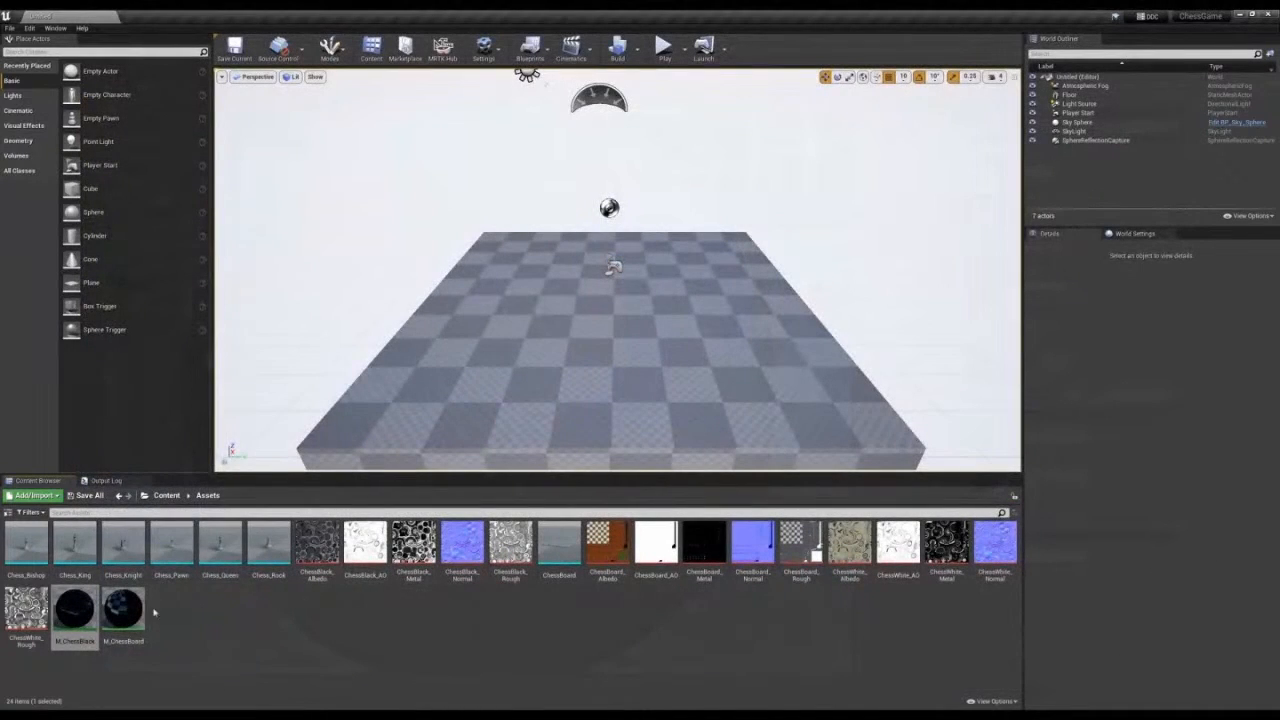
- Create another material instance of M_ChessBoard named M_ChessWhite
right_click(123, 612)
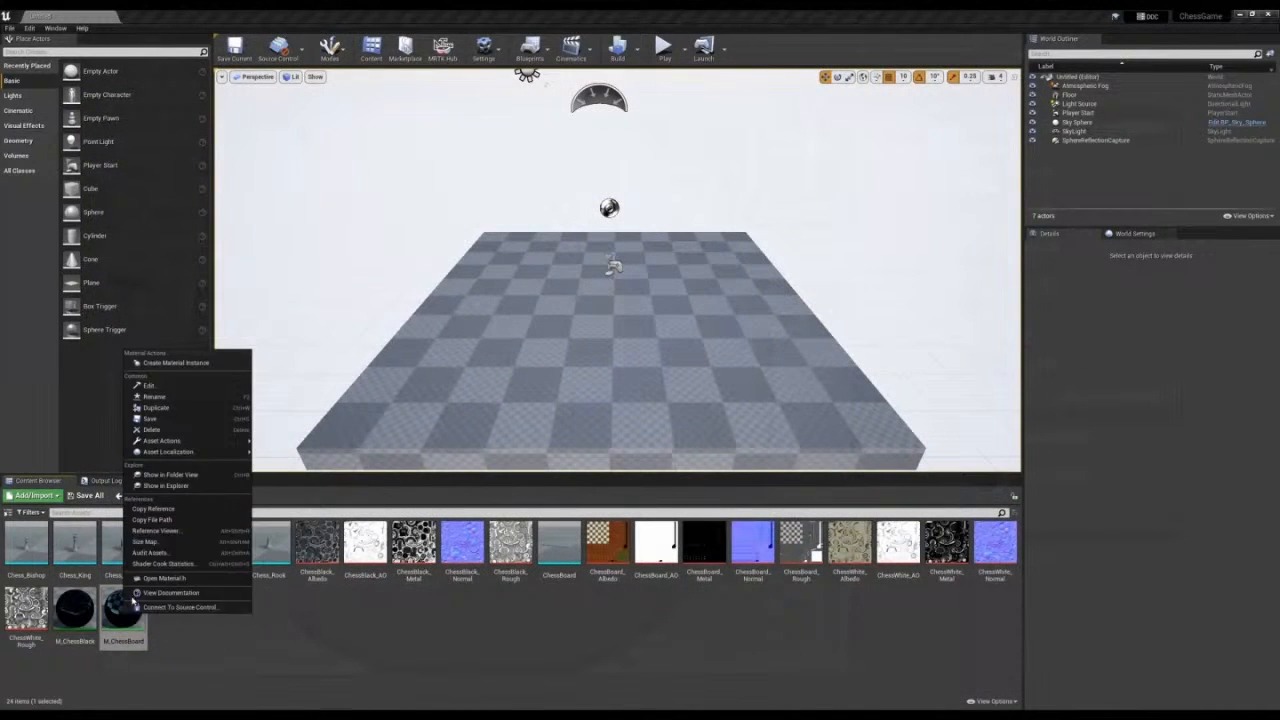
left_click(179, 363)
type("M_ChessWhite")
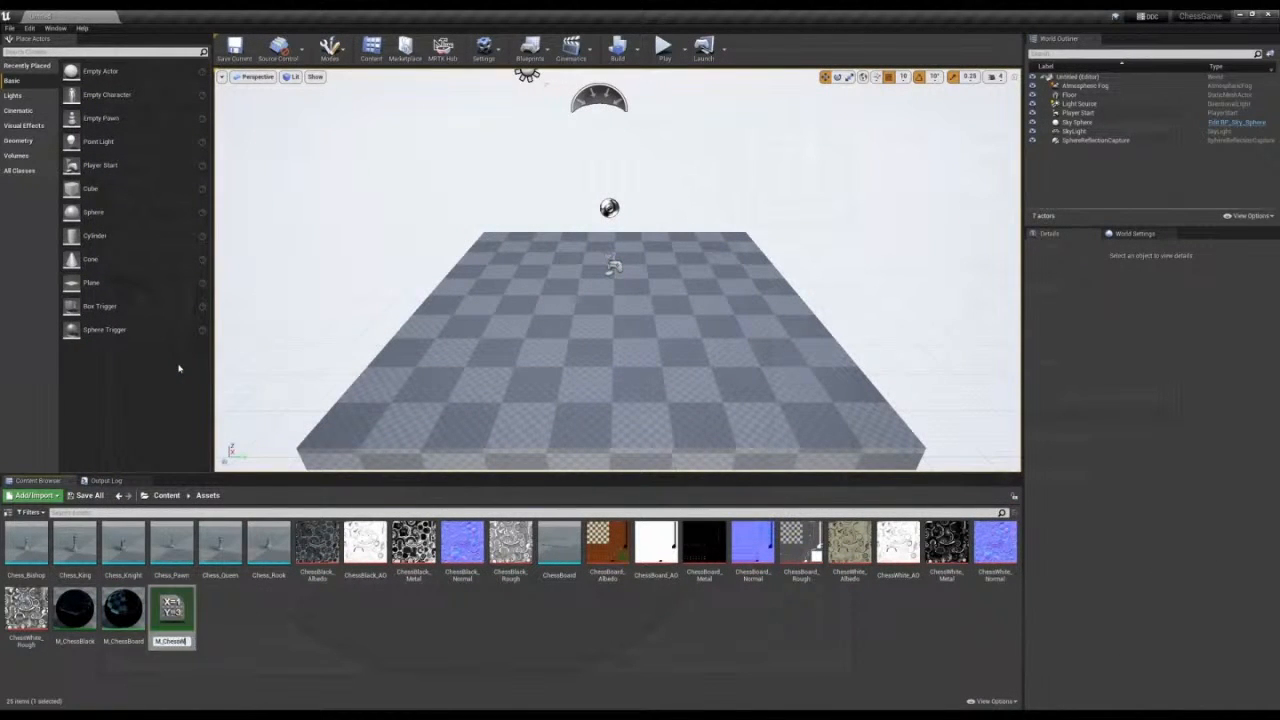
key("Return")
- In M_ChessWhite, override AmbientOcclusion with ChessWhite_AO and BaseColor with ChessWhite_Albedo
double_click(171, 608)
left_click(883, 170)
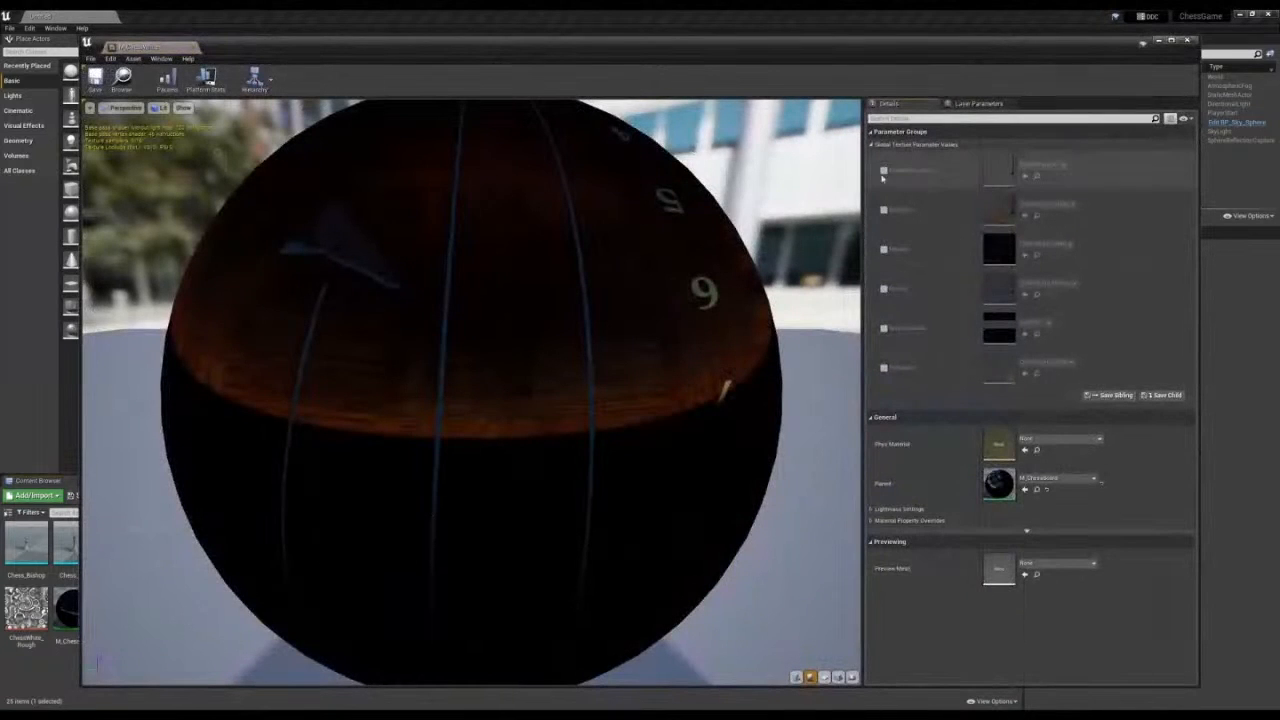
left_click(1043, 165)
scroll(1075, 420, "down", 3)
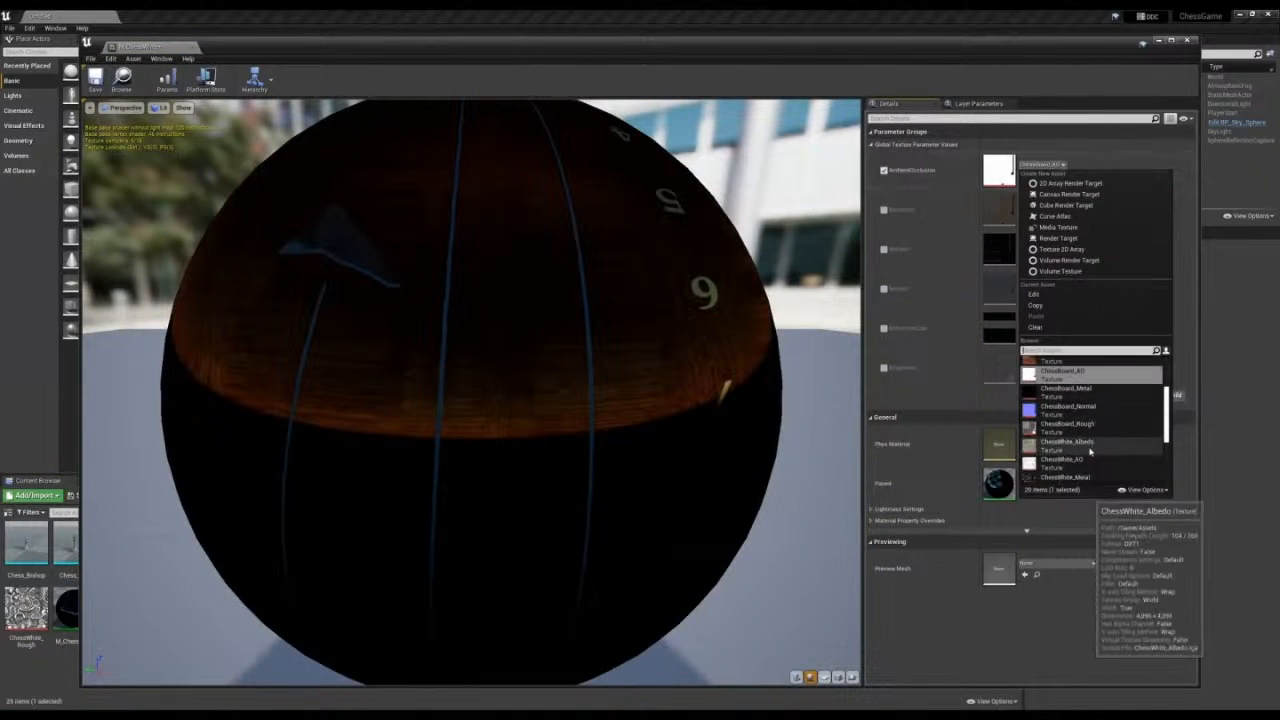
left_click(1065, 377)
left_click(884, 210)
left_click(1045, 204)
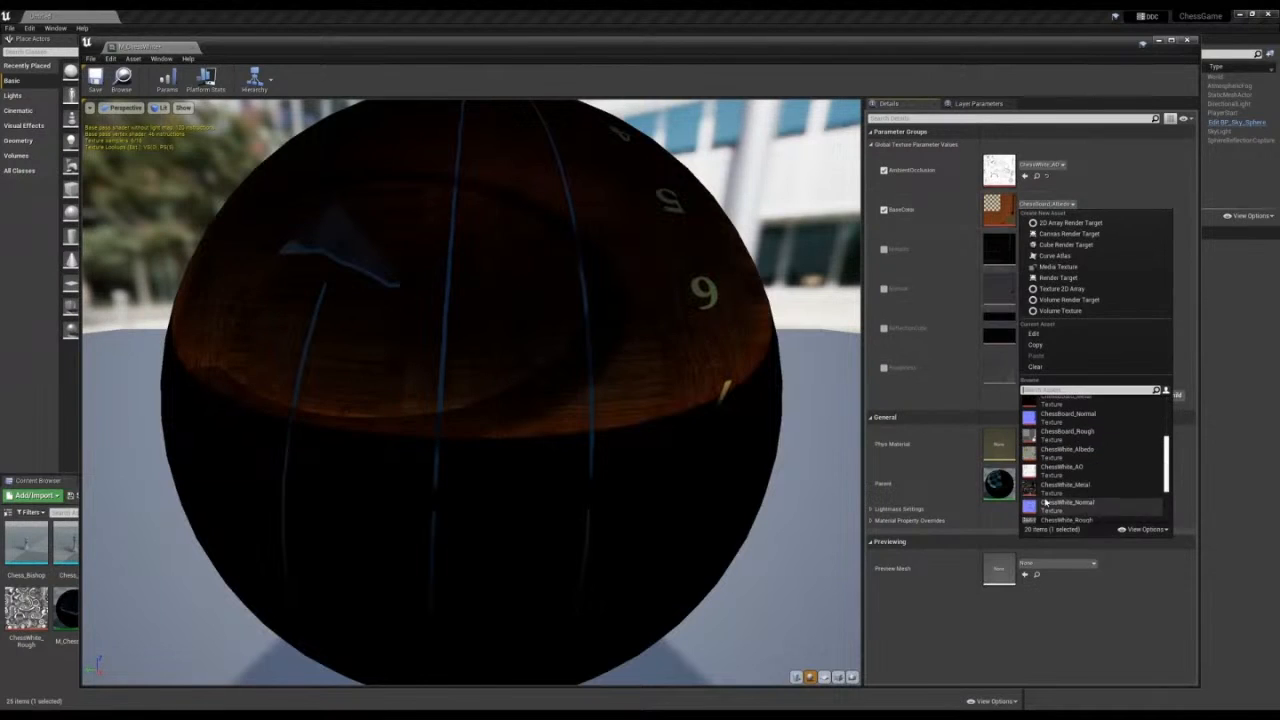
left_click(1065, 483)
- Override Metallic with ChessWhite_Metal and Normal with ChessWhite_Normal in the M_ChessWhite instance
left_click(883, 249)
left_click(1045, 243)
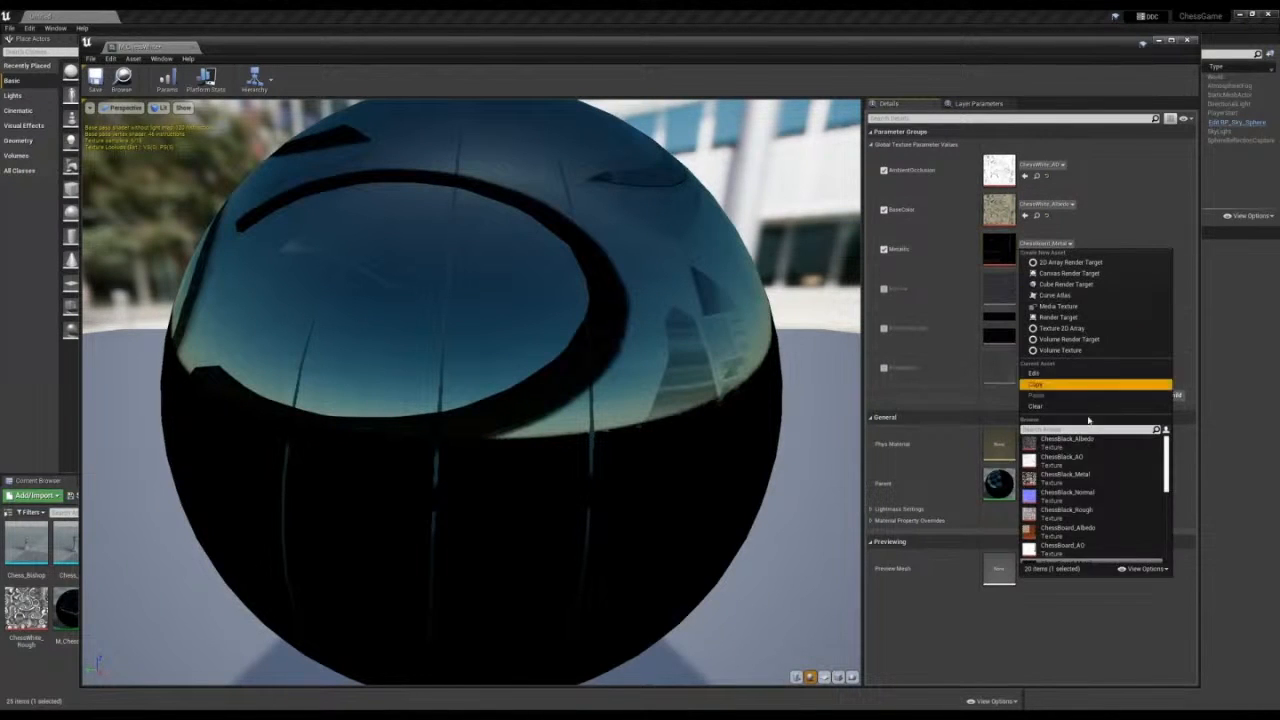
left_click(1095, 541)
left_click(883, 288)
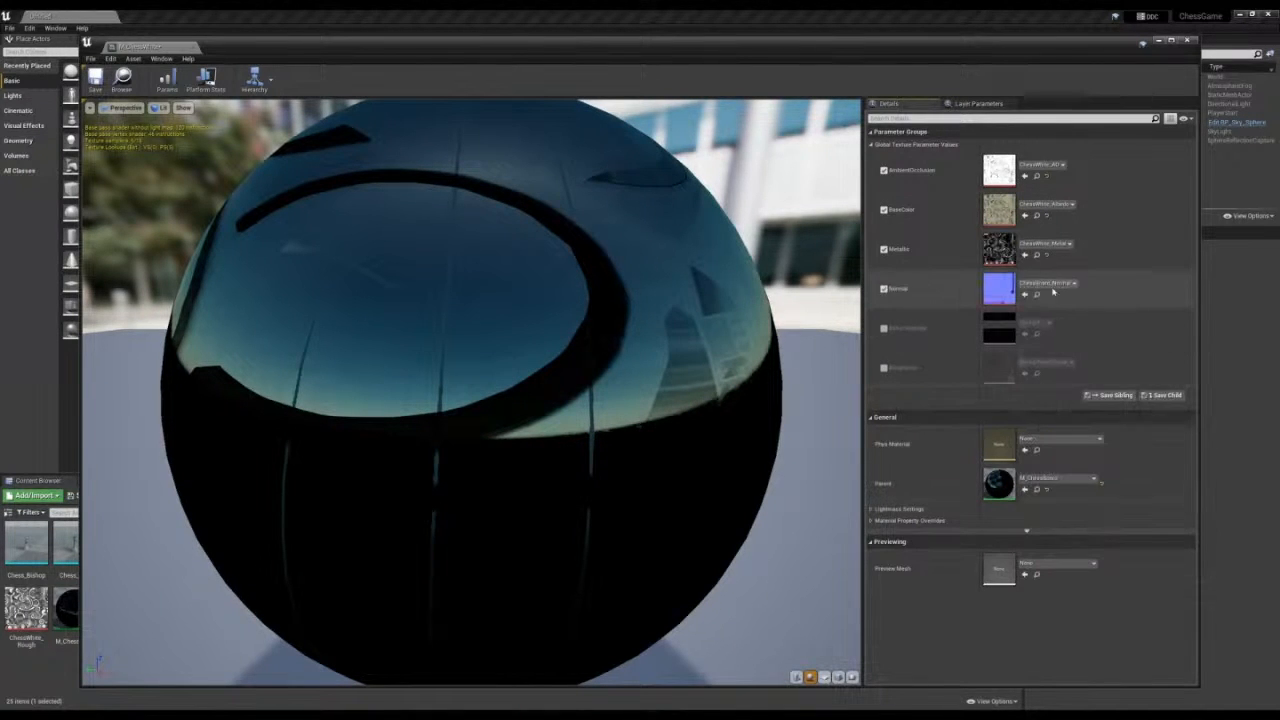
left_click(1045, 283)
scroll(1088, 541, "down", 3)
left_click(1067, 487)
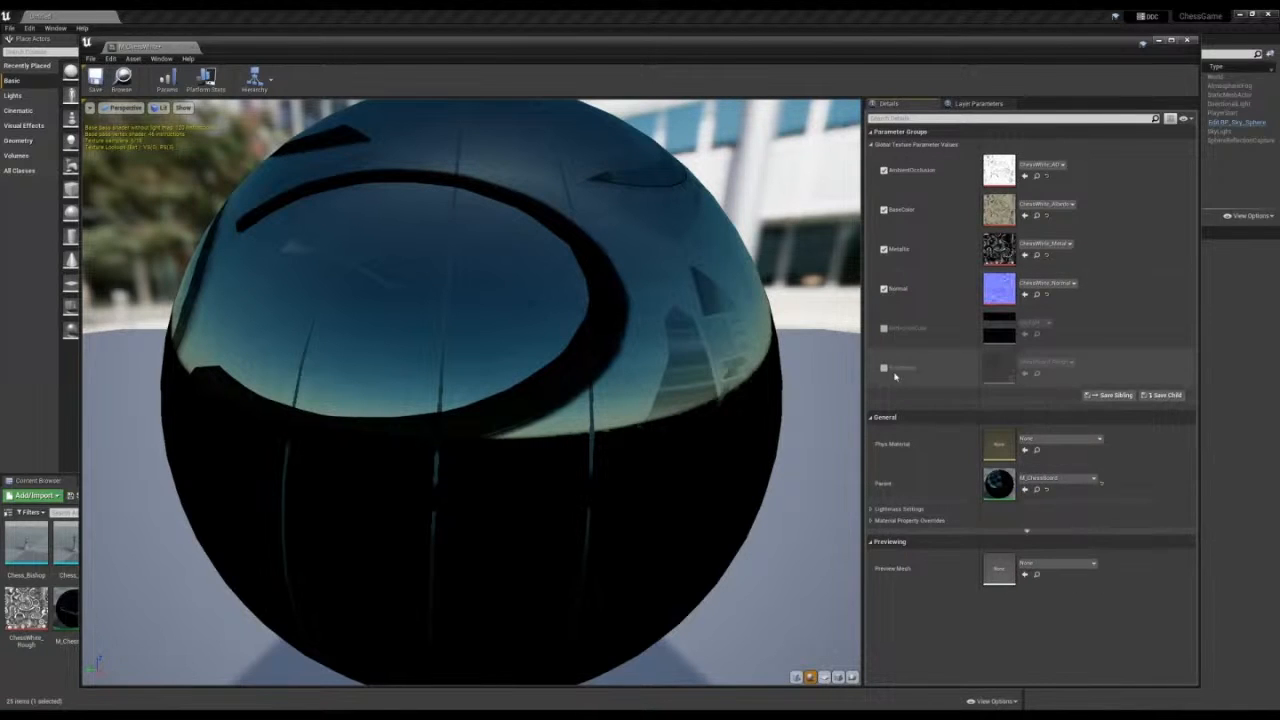
- Override Roughness with ChessWhite_Rough, then save and close the M_ChessWhite instance
left_click(883, 367)
left_click(1045, 362)
scroll(1060, 600, "down", 3)
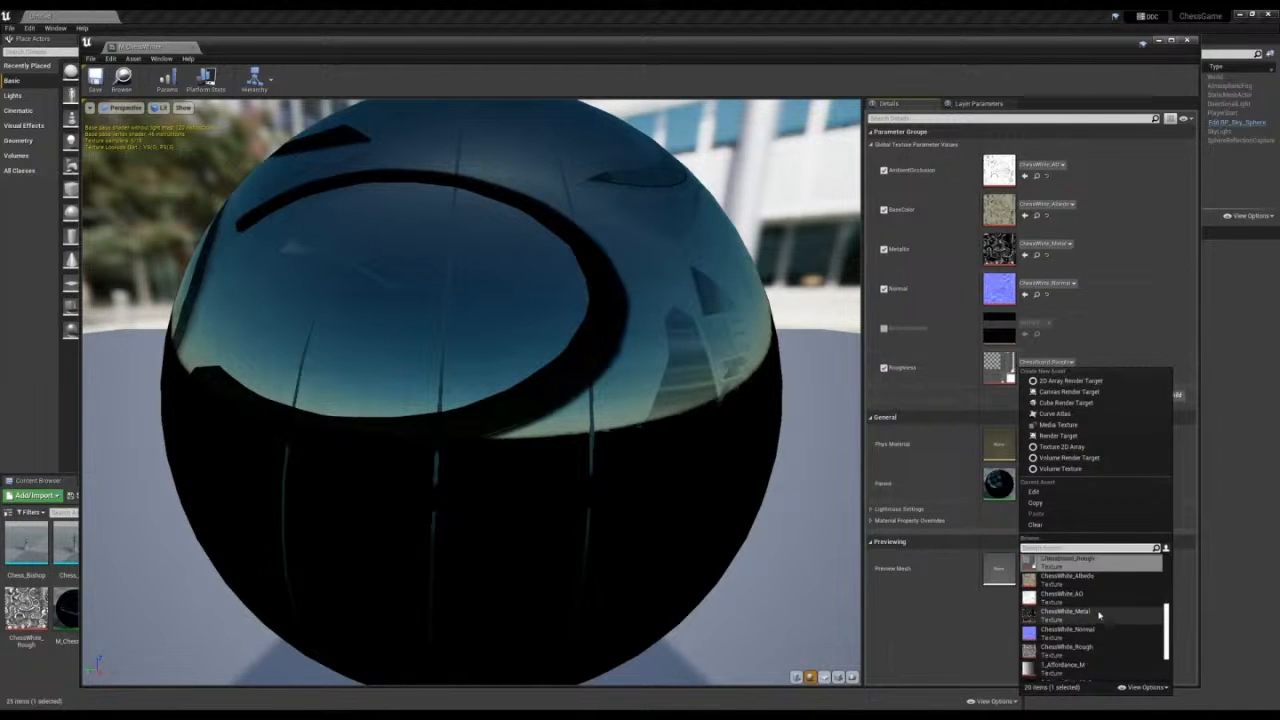
left_click(1065, 625)
left_click(95, 78)
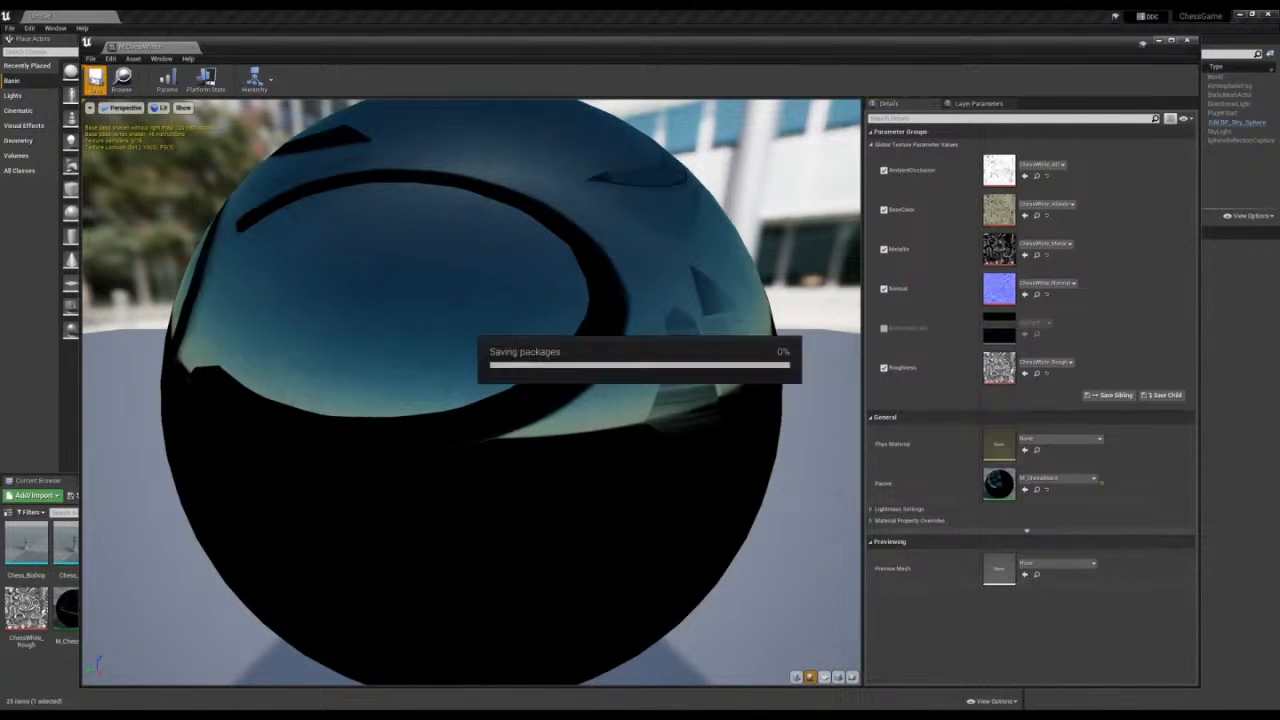
left_click(1188, 41)
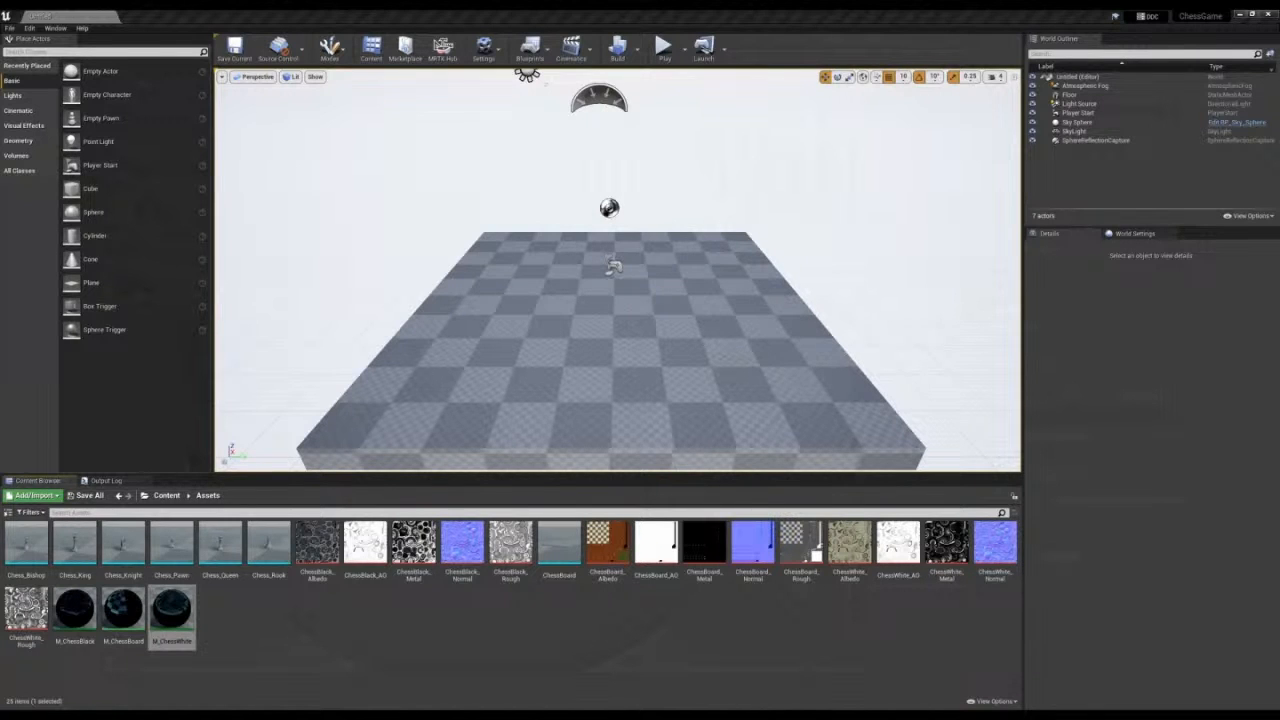
- Create a new level named ChessGame in the main Content folder
left_click(166, 495)
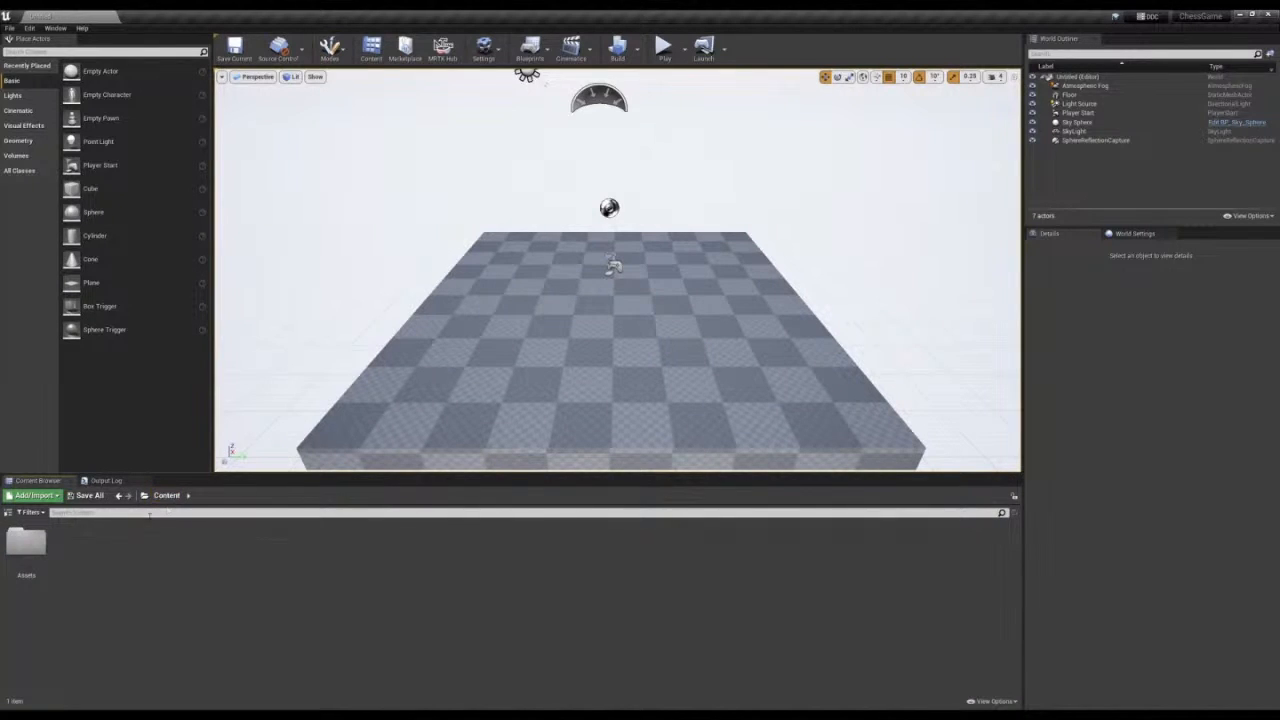
left_click(33, 495)
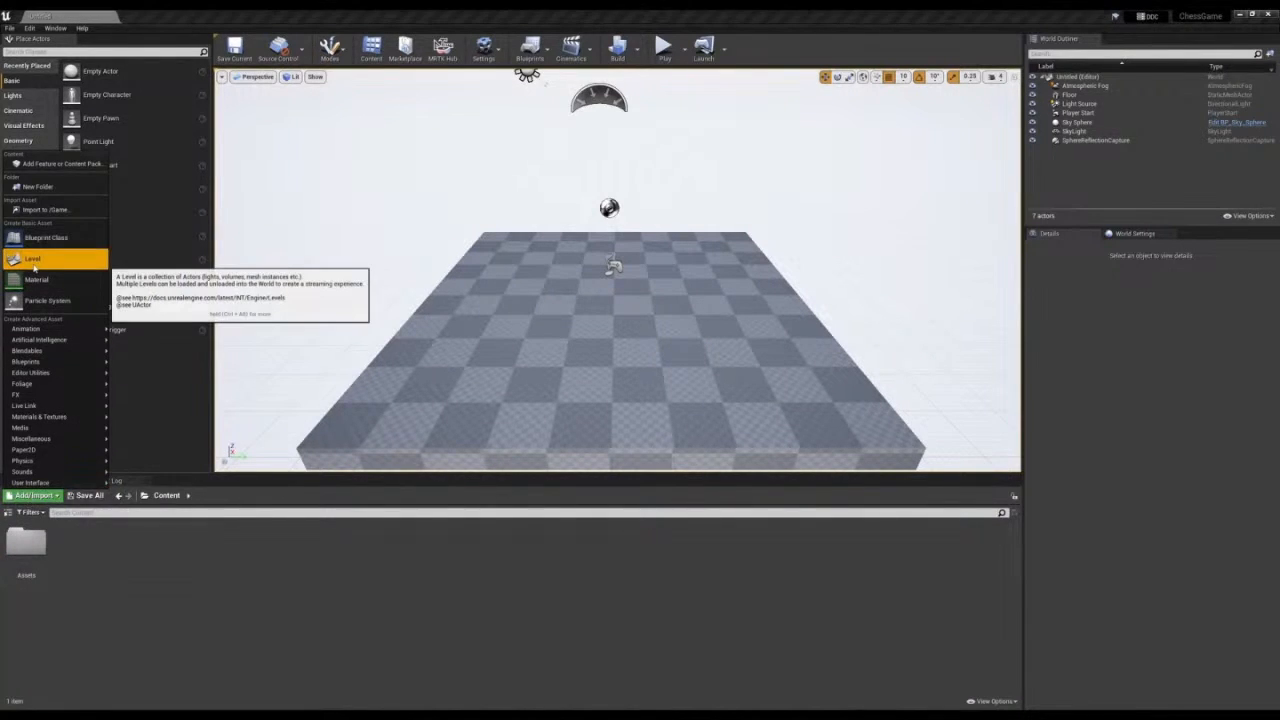
left_click(34, 260)
type("ChessGame")
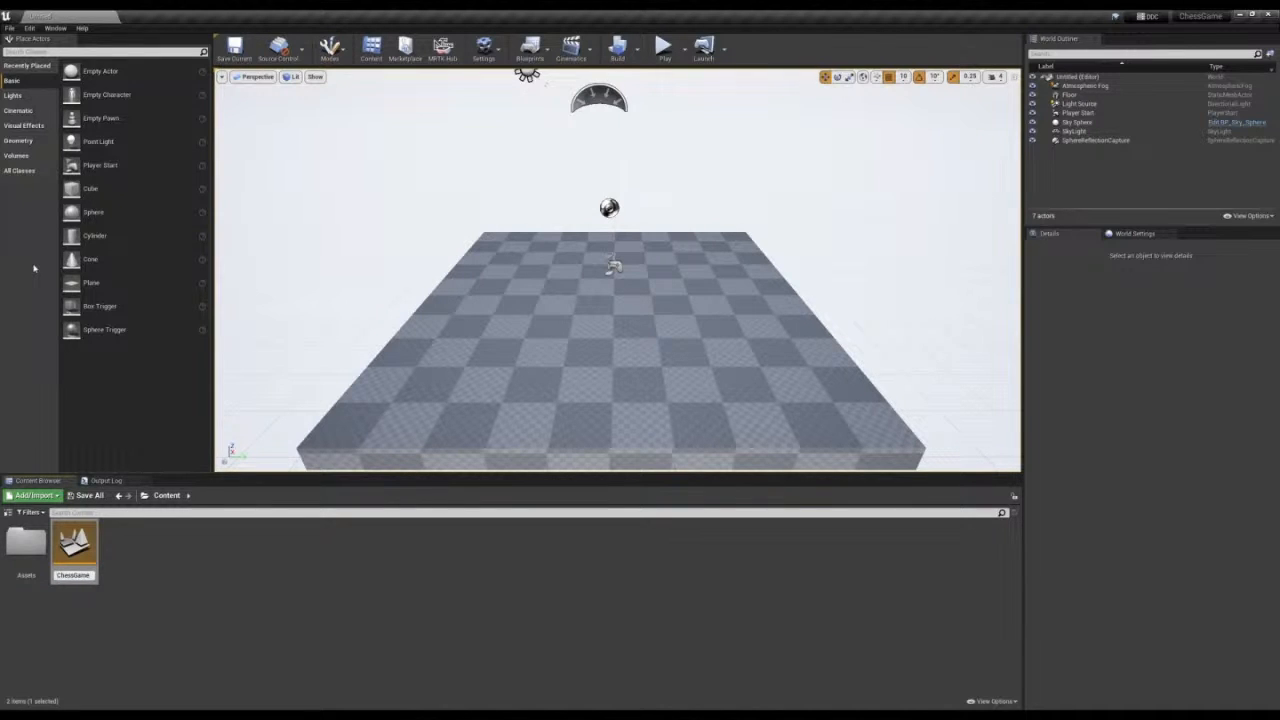
key("Return")
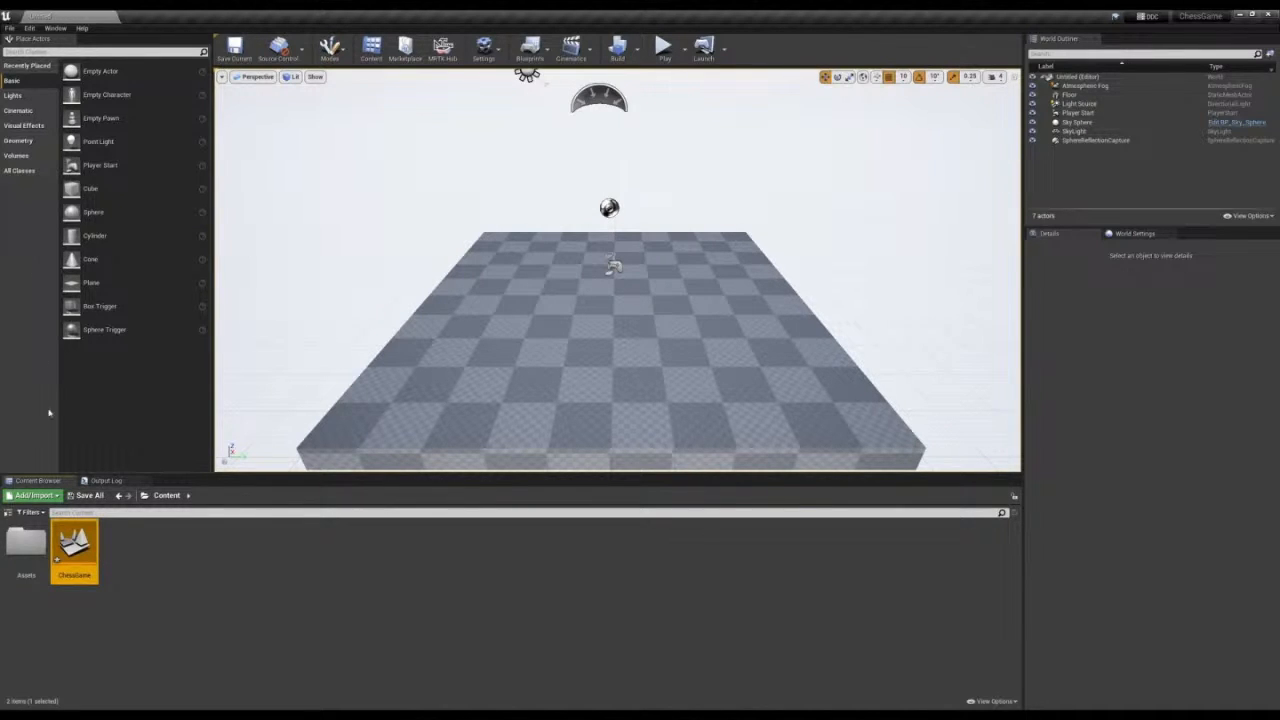
- Open the ChessGame level, saving its asset when asked, and reduce the viewport camera speed
double_click(80, 538)
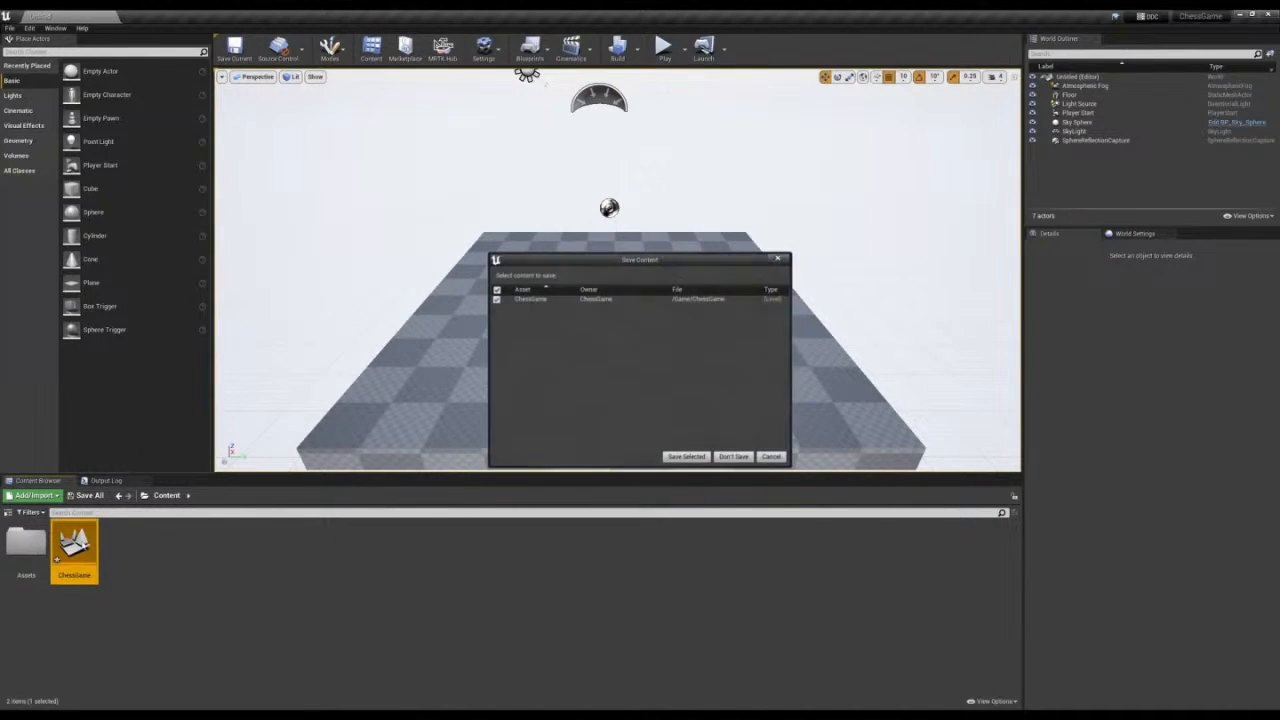
left_click(686, 457)
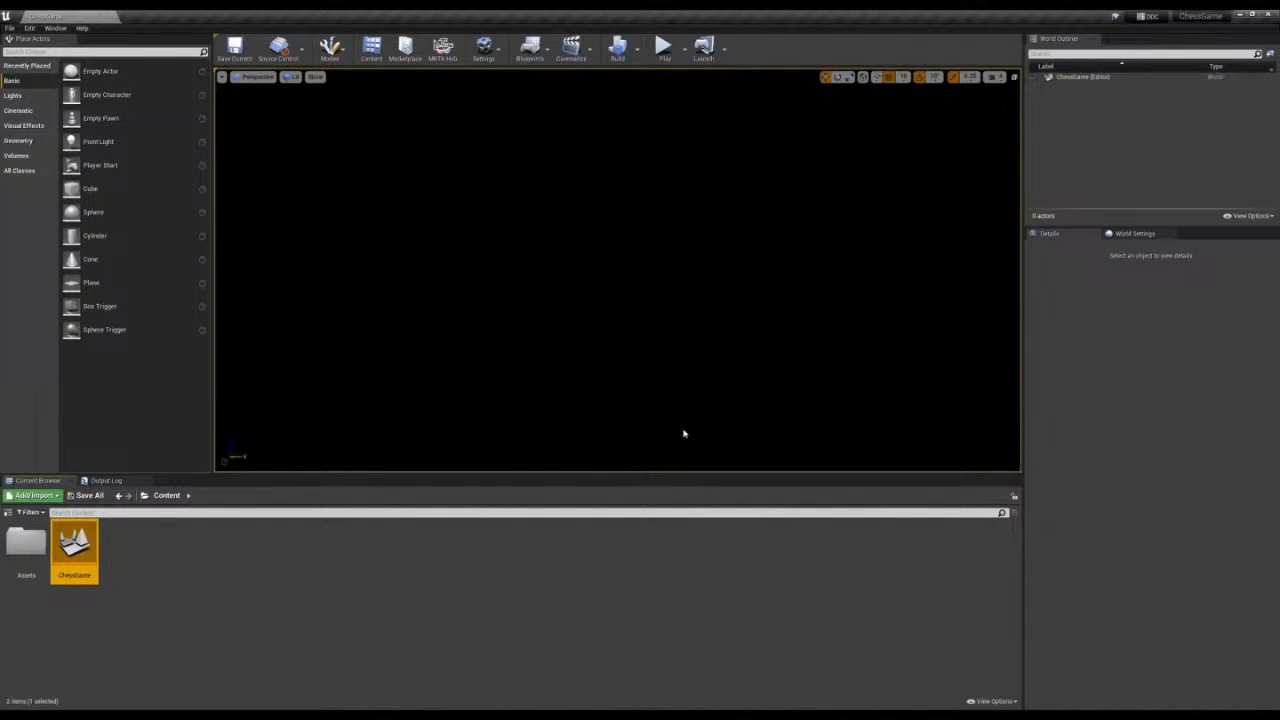
left_click(993, 77)
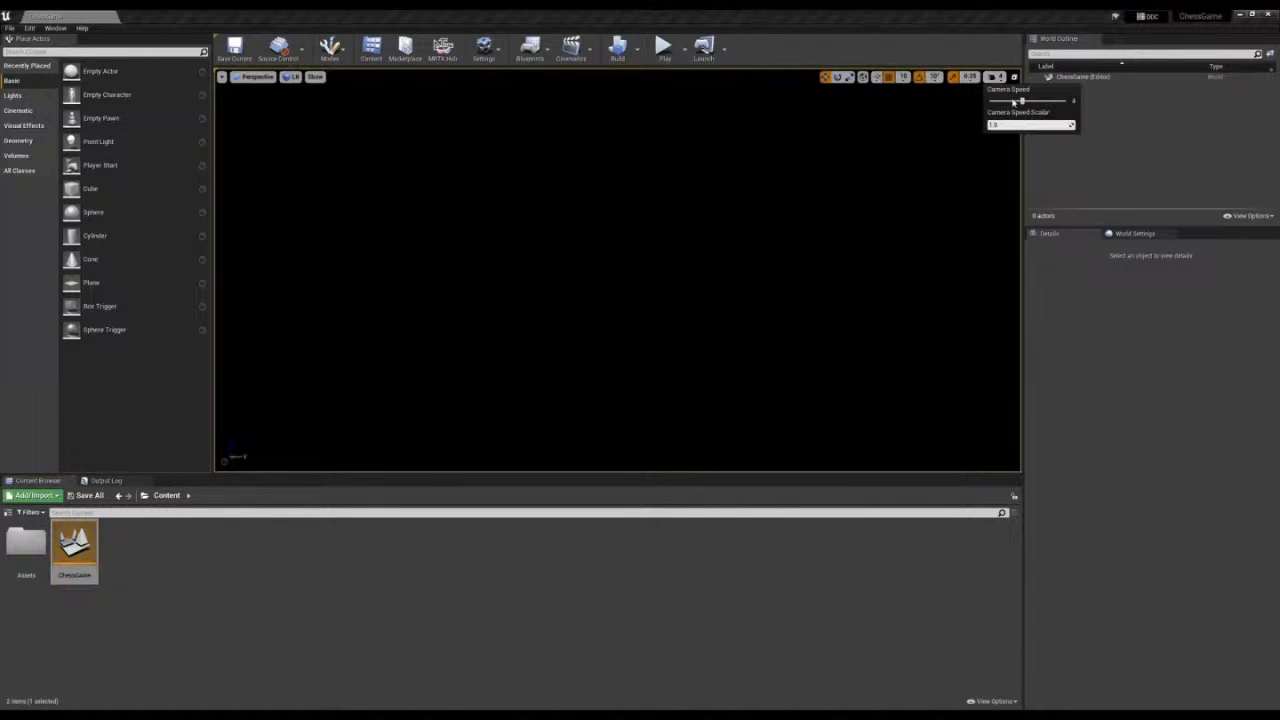
left_click(760, 250)
right_click_drag(760, 250, 729, 246)
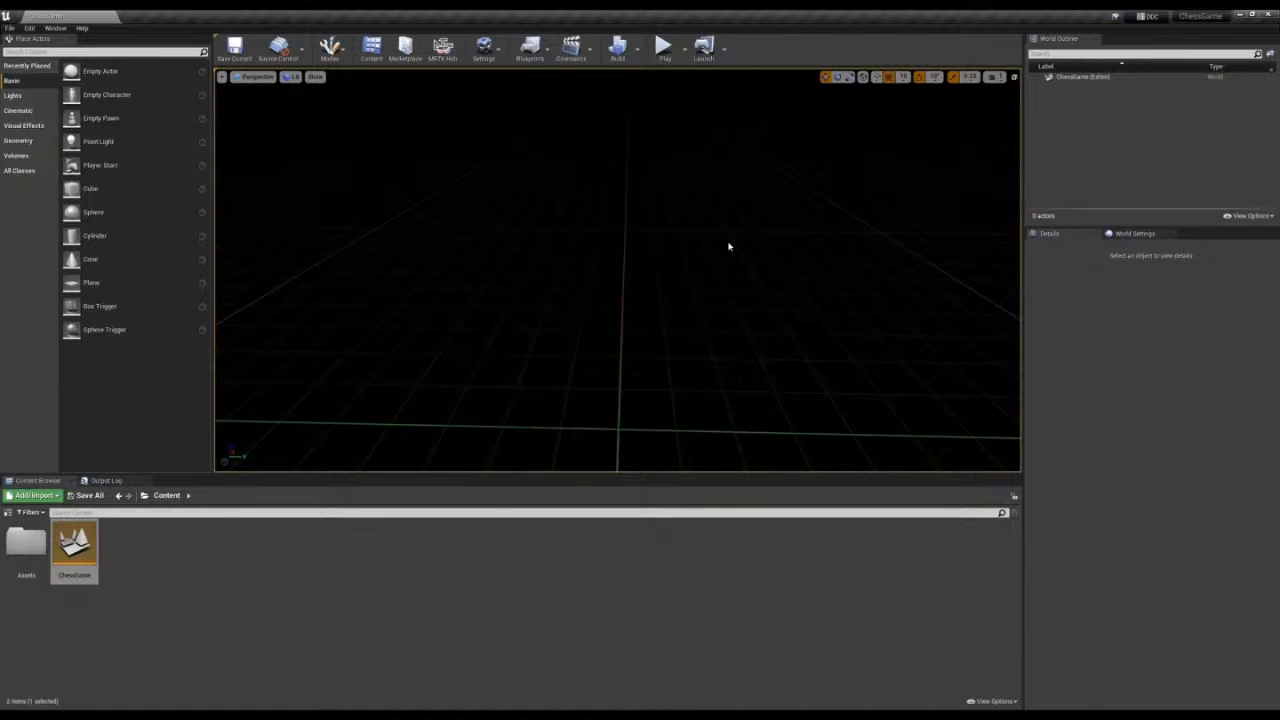
- Place the ChessBoard mesh from the Assets folder in the level and reset its location to the origin
double_click(40, 550)
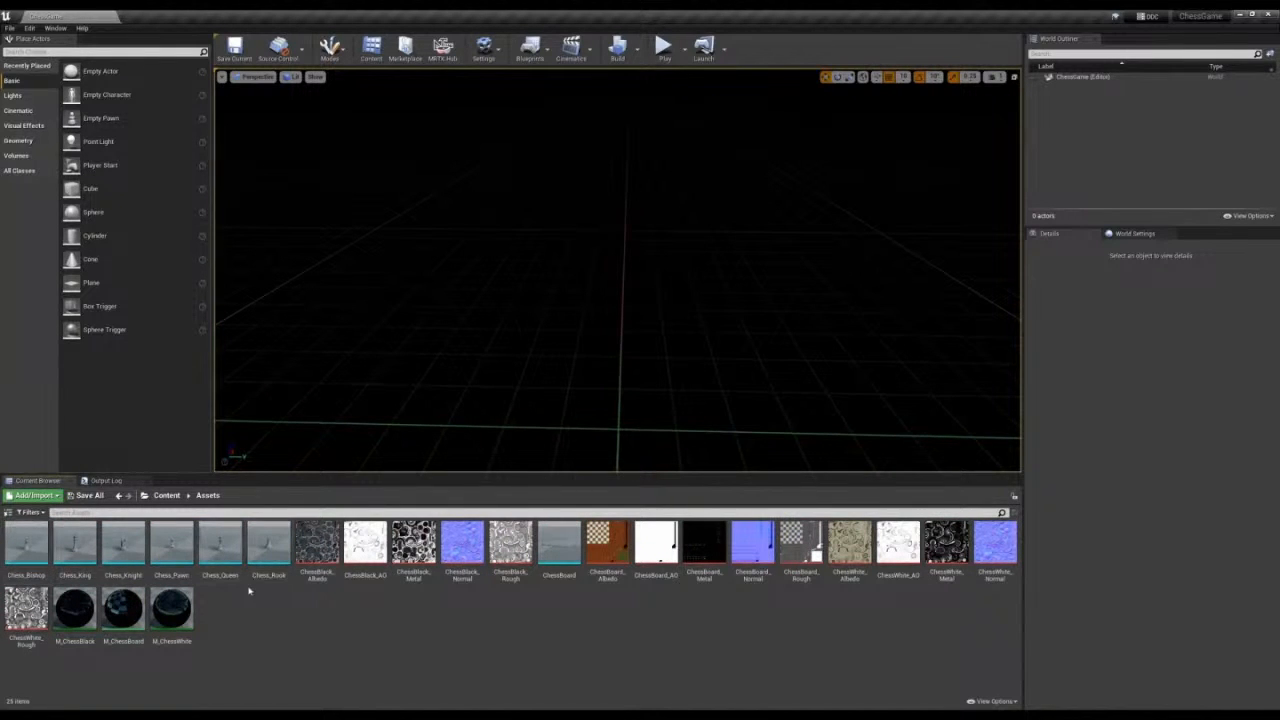
left_click_drag(559, 548, 600, 387)
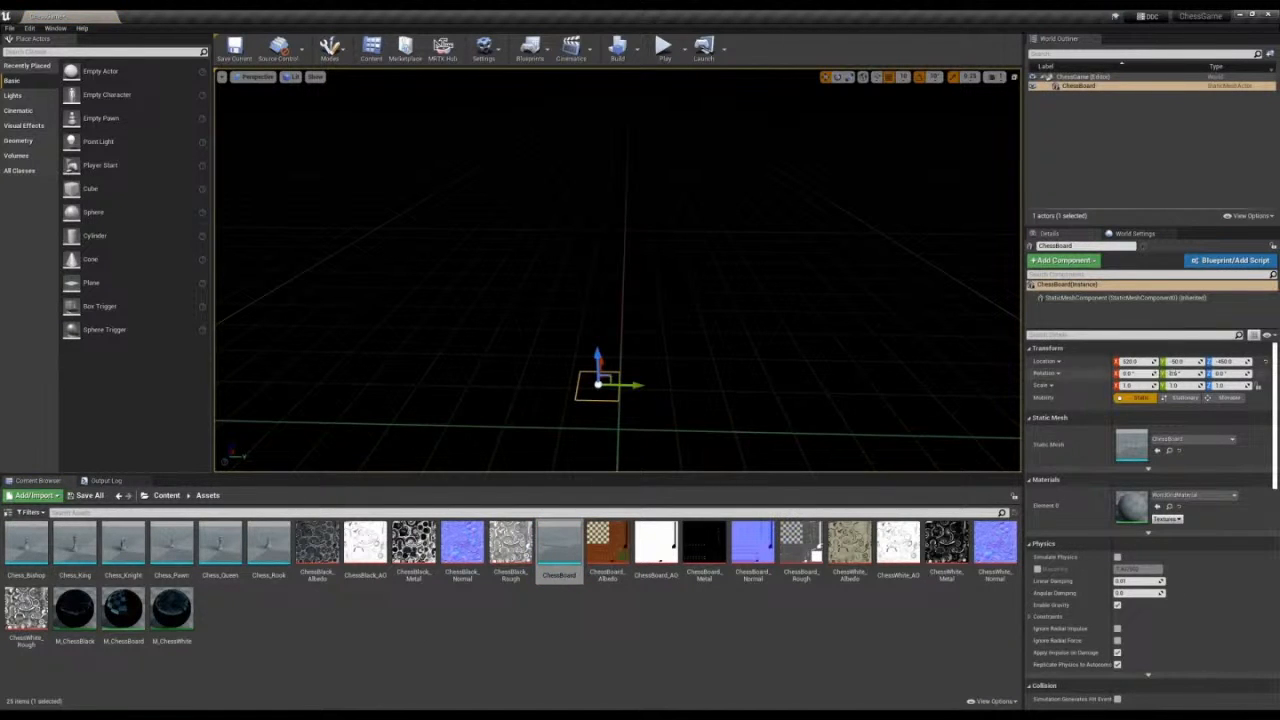
left_click(1266, 363)
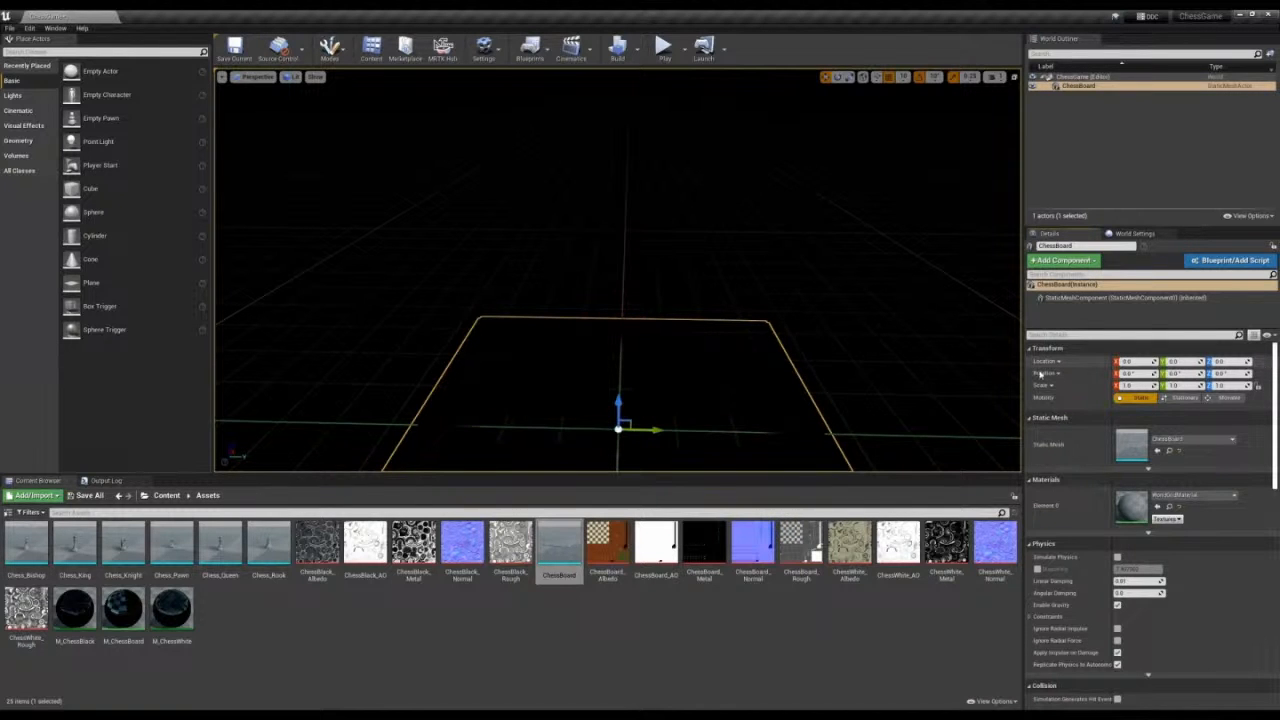
right_click_drag(889, 389, 897, 470)
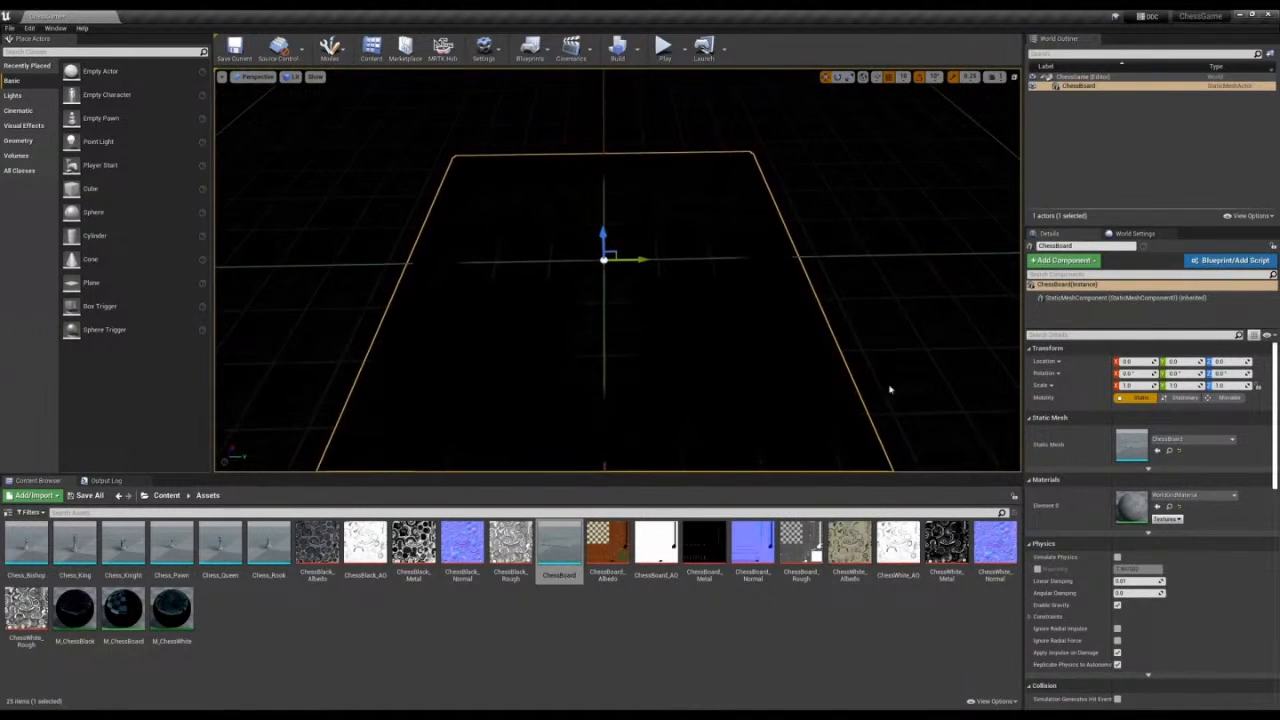
- Assign the M_ChessBoard material to the chessboard
left_click(1176, 497)
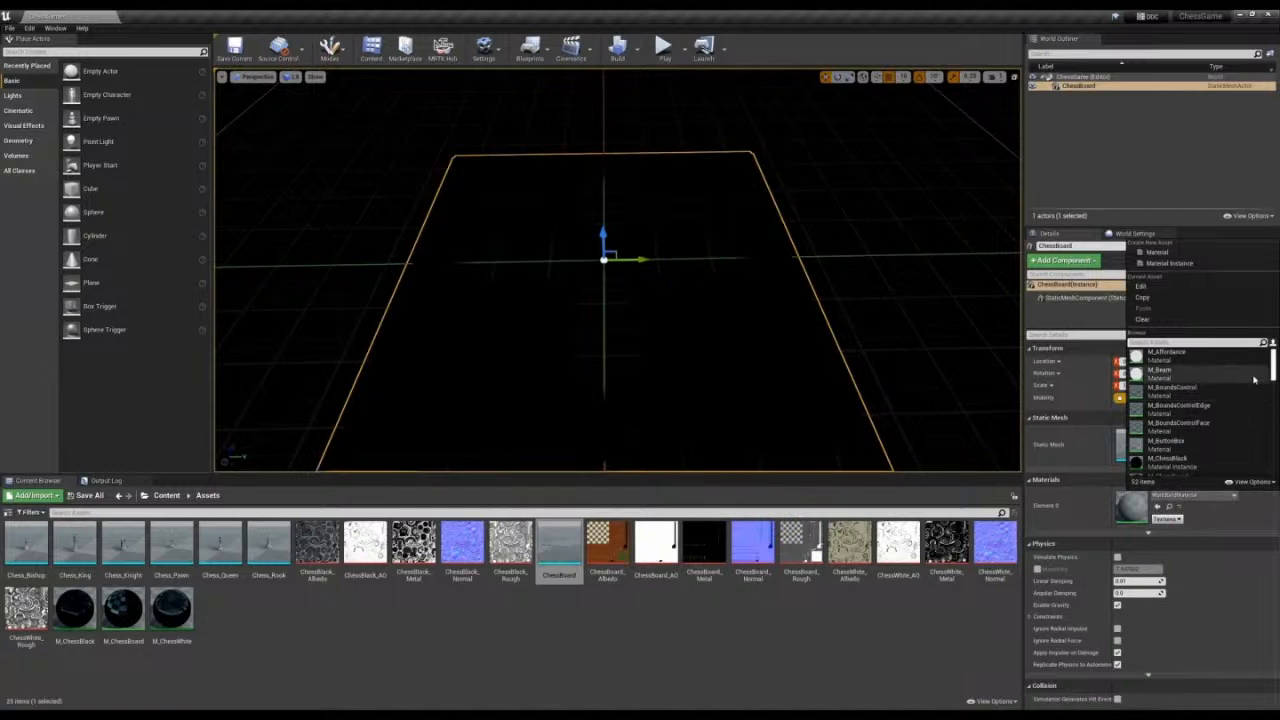
scroll(1273, 367, "down", 1)
scroll(1273, 367, "down", 2)
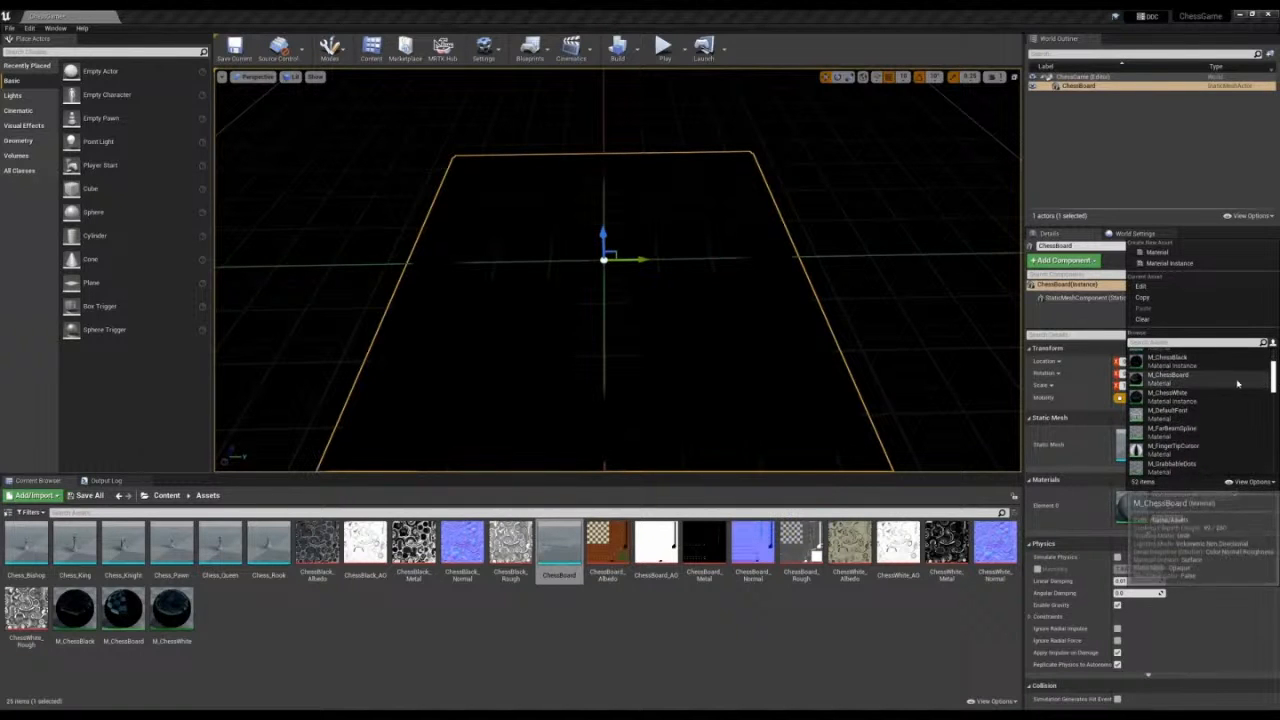
left_click(1156, 382)
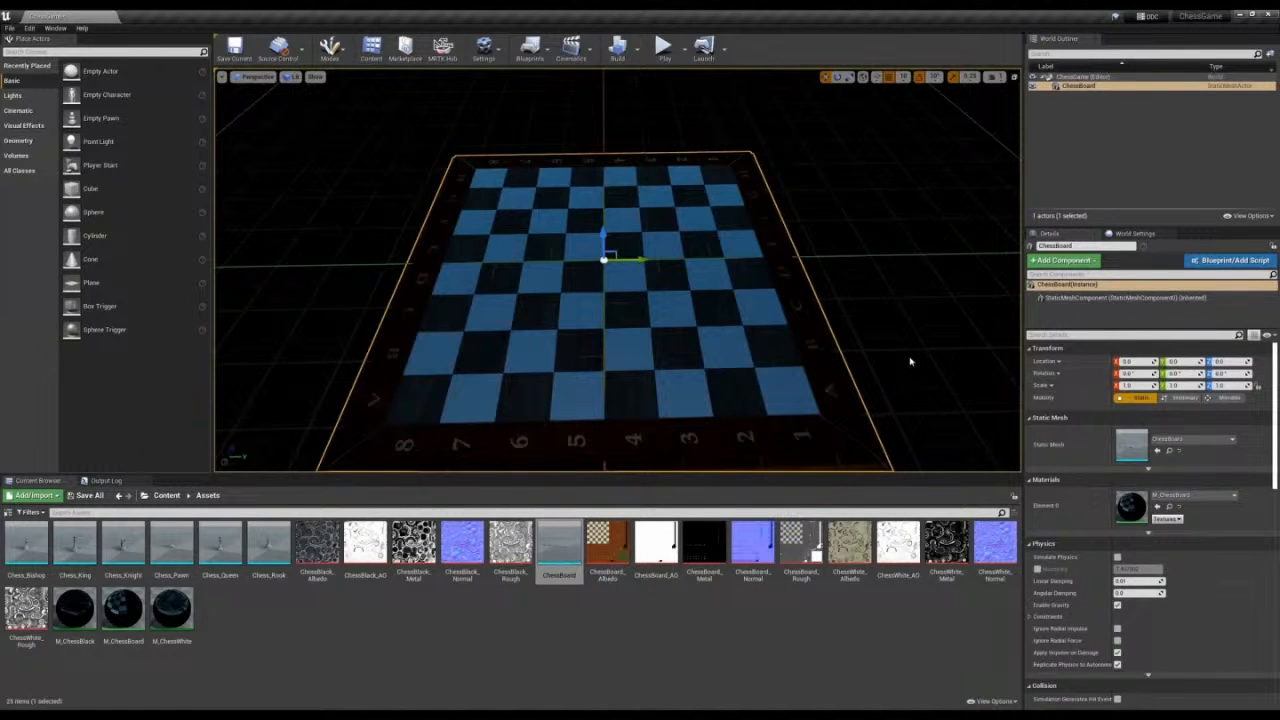
mouse_move(891, 344)
right_mouse_down()
mouse_move(881, 364)
mouse_move(892, 344)
right_mouse_up()
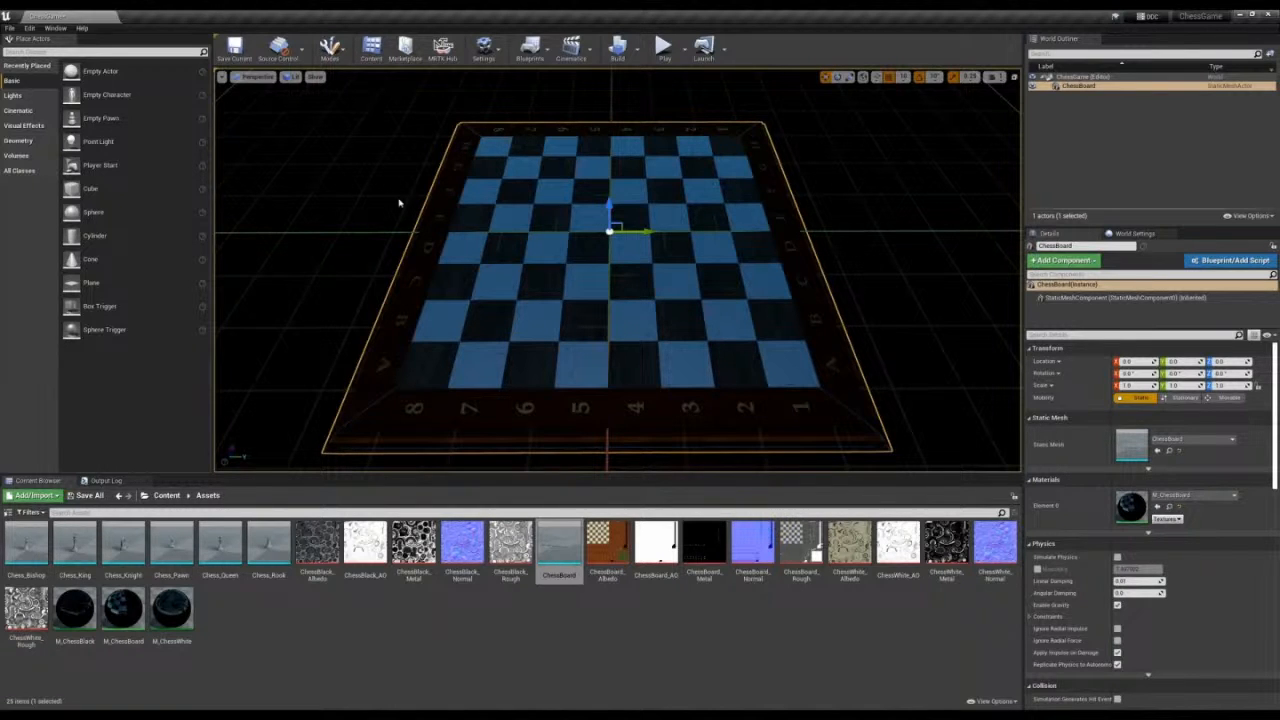
- Find the GT Directional Light Actor and place it at the centre of the chessboard
left_click(83, 52)
type("gt")
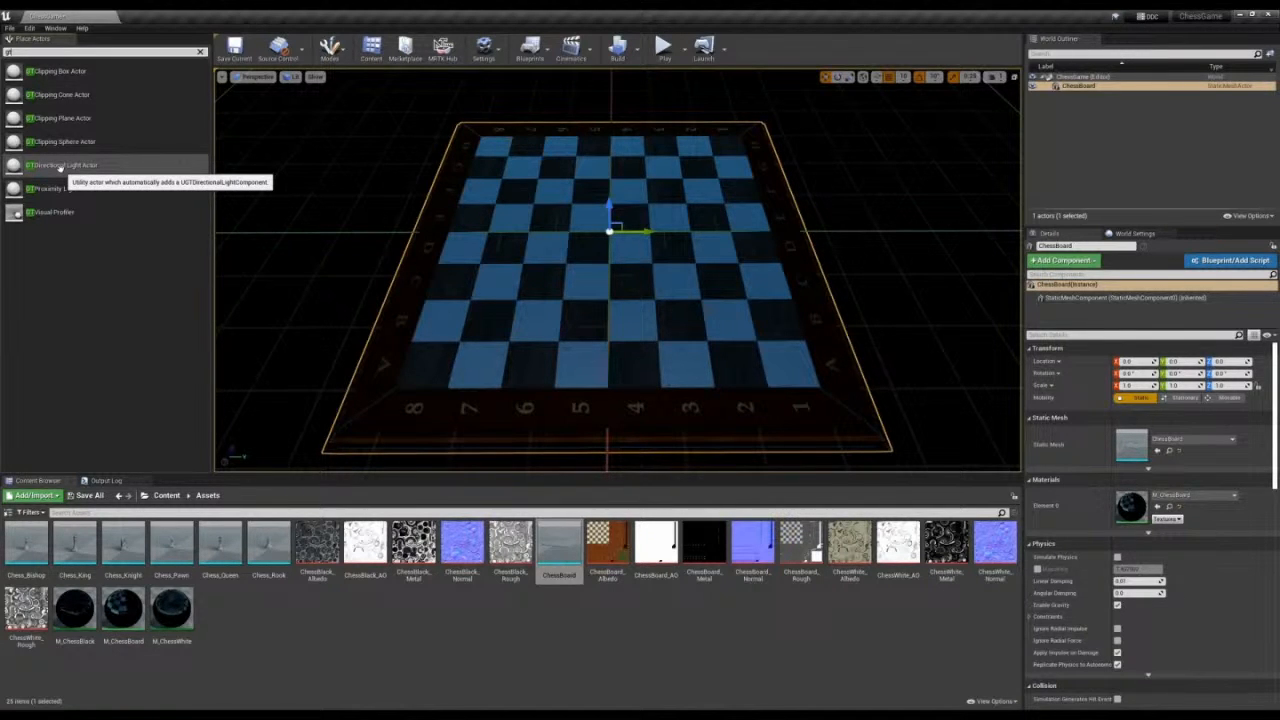
left_click_drag(60, 168, 601, 232)
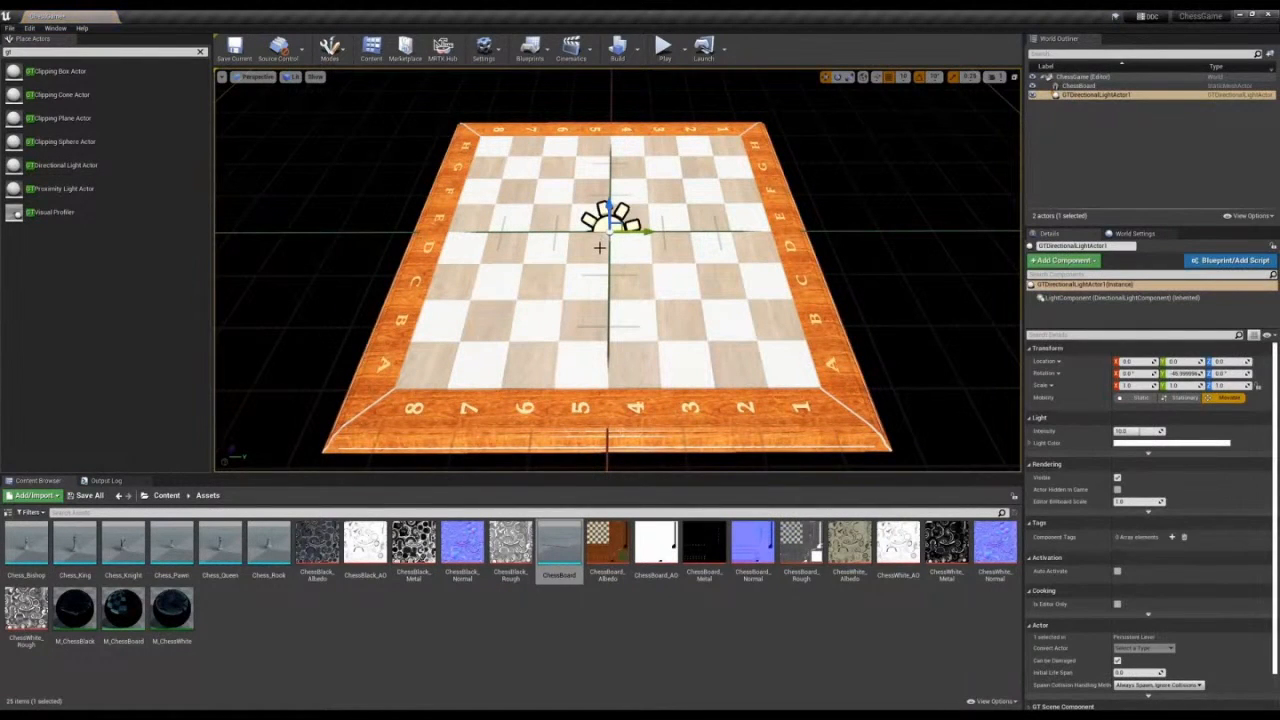
- Raise the directional light above the board to Z 40 and reduce its intensity
mouse_move(729, 288)
right_mouse_down()
mouse_move(742, 274)
mouse_move(728, 277)
right_mouse_up()
key("s")
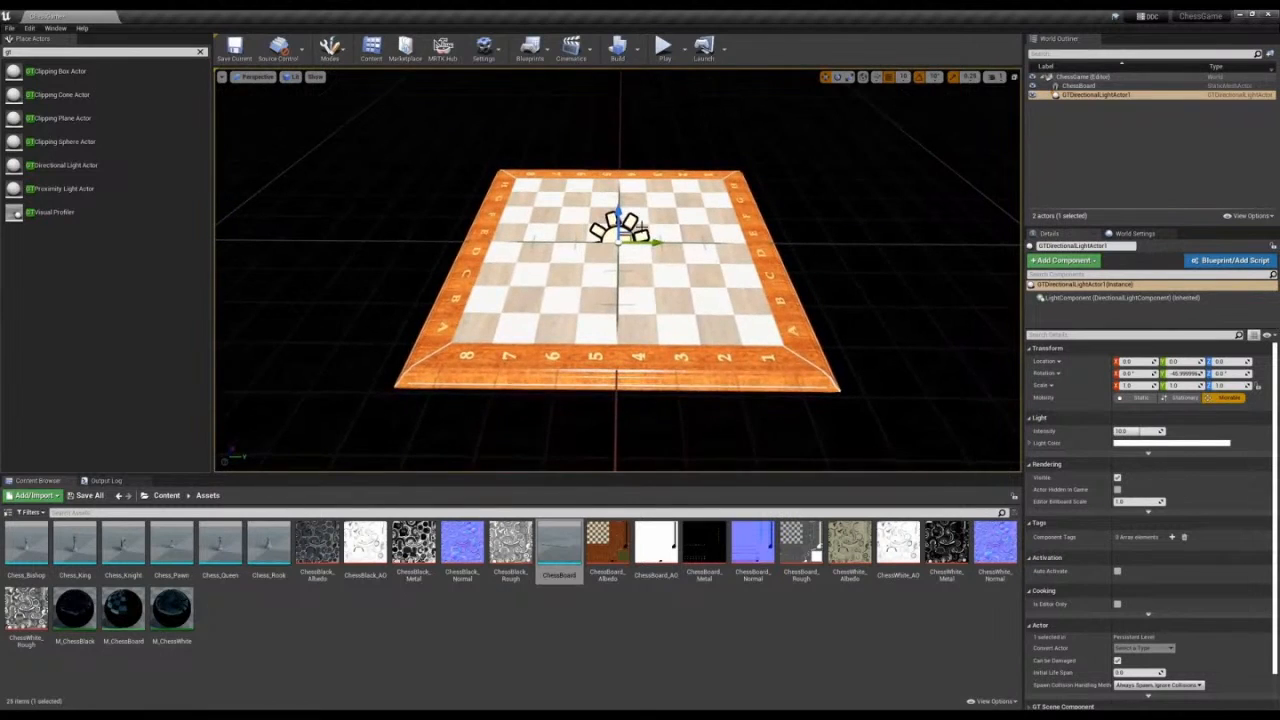
left_click_drag(620, 216, 620, 30)
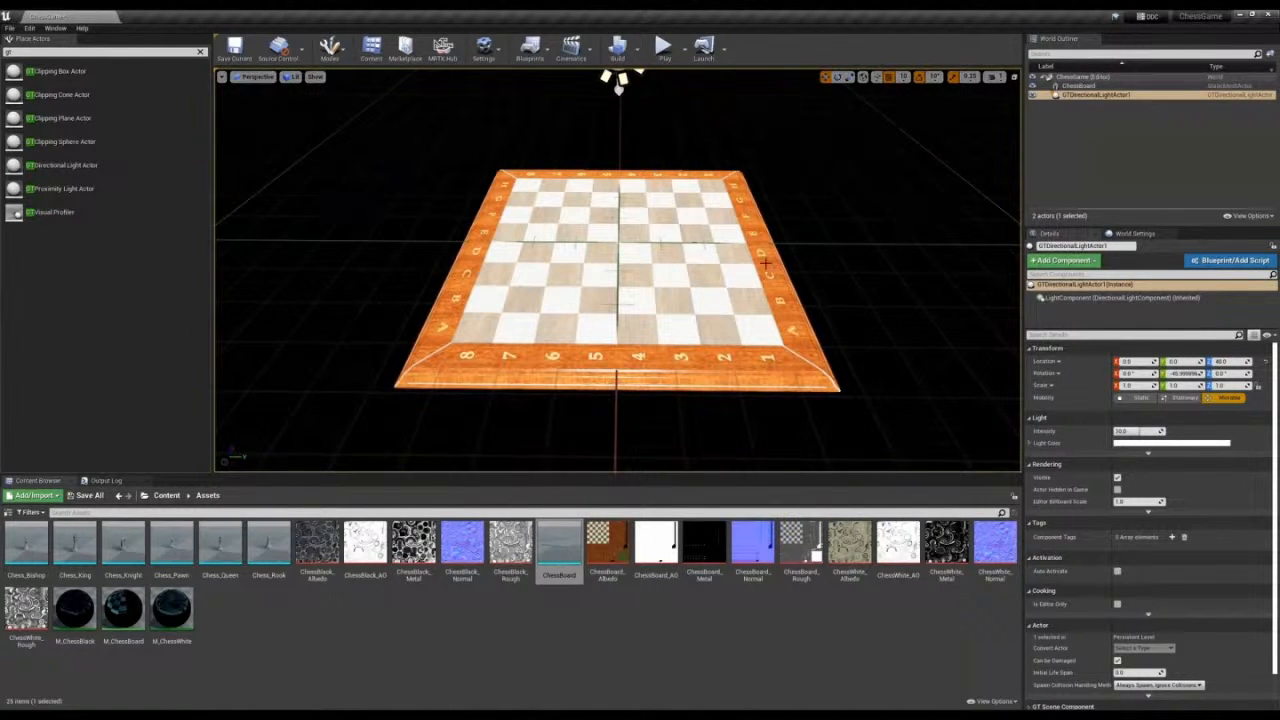
left_click_drag(1136, 431, 1119, 431)
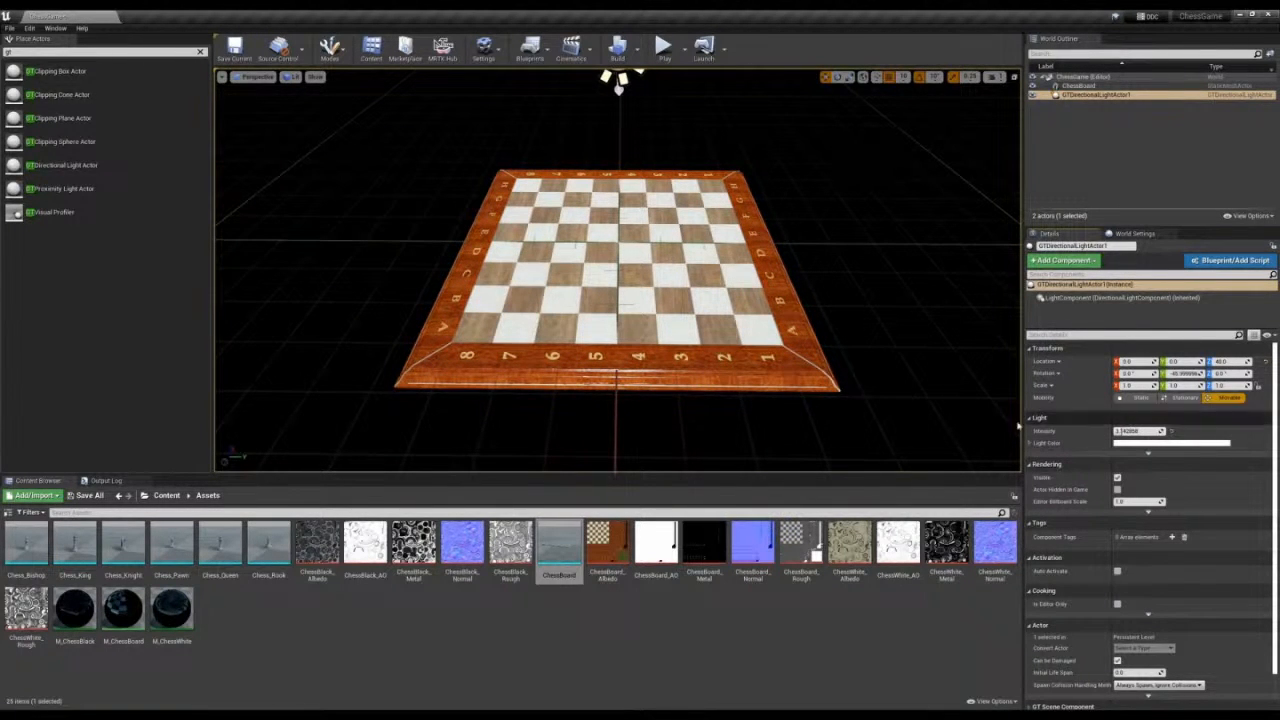
- Rotate the chessboard 90 degrees about Z so the A–H letter edge faces the camera
left_click(668, 300)
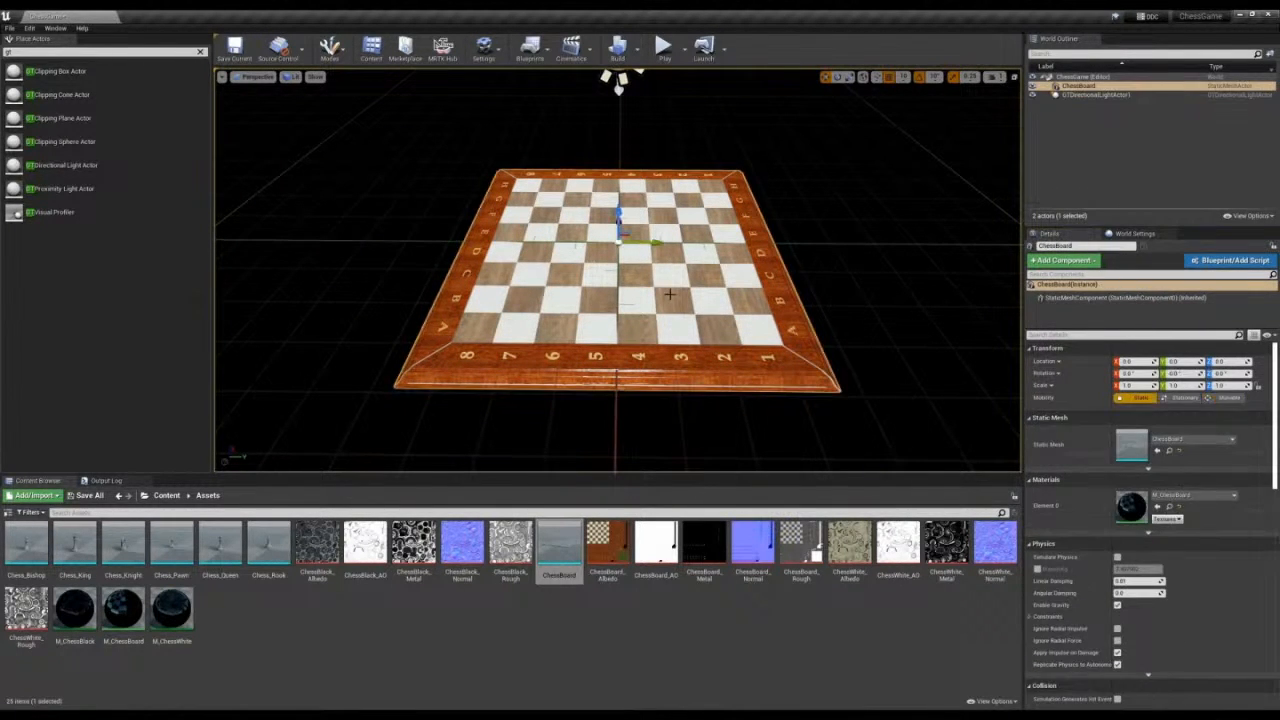
key("e")
left_click_drag(648, 272, 672, 279)
key("w")
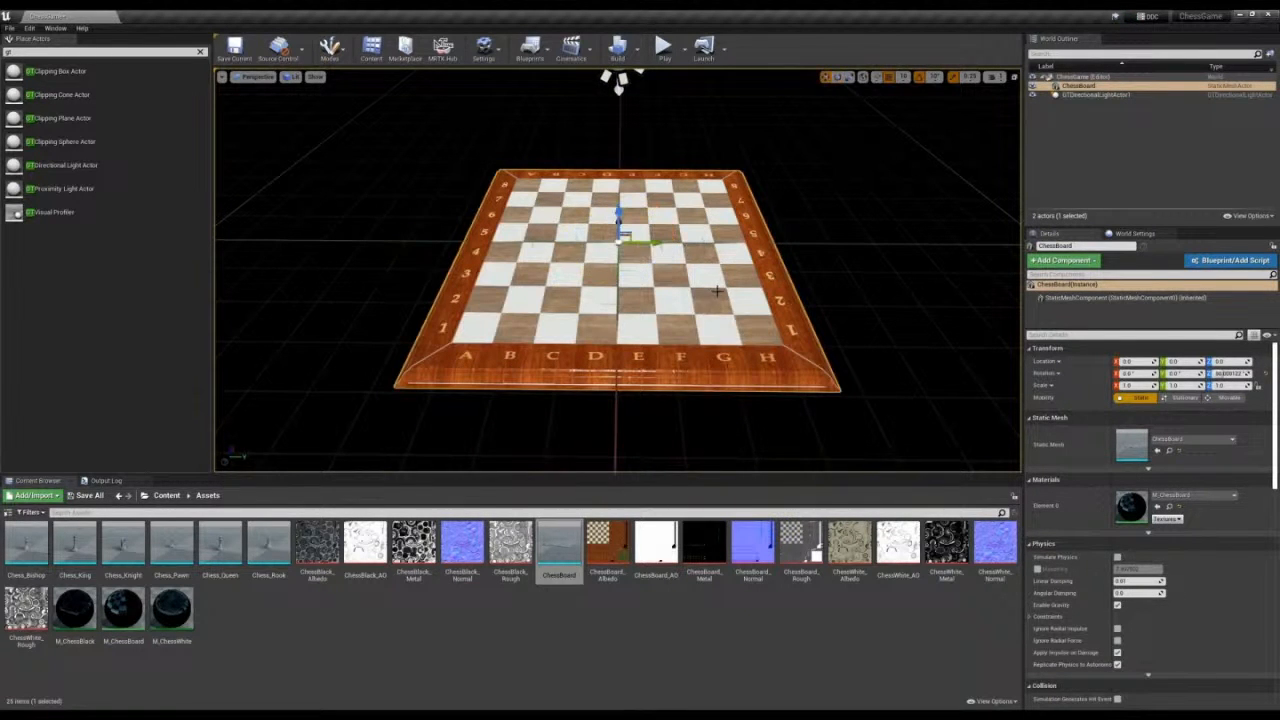
- Place the Chess_Knight mesh on the near half of the board at about X -20, Y 0
mouse_move(716, 291)
right_mouse_down()
mouse_move(722, 312)
mouse_move(320, 292)
mouse_move(332, 324)
mouse_move(432, 328)
mouse_move(30, 338)
mouse_move(20, 352)
mouse_move(40, 328)
mouse_move(709, 289)
right_mouse_up()
key("w")
key("d")
key("a")
key("d")
key("s")
key("w")
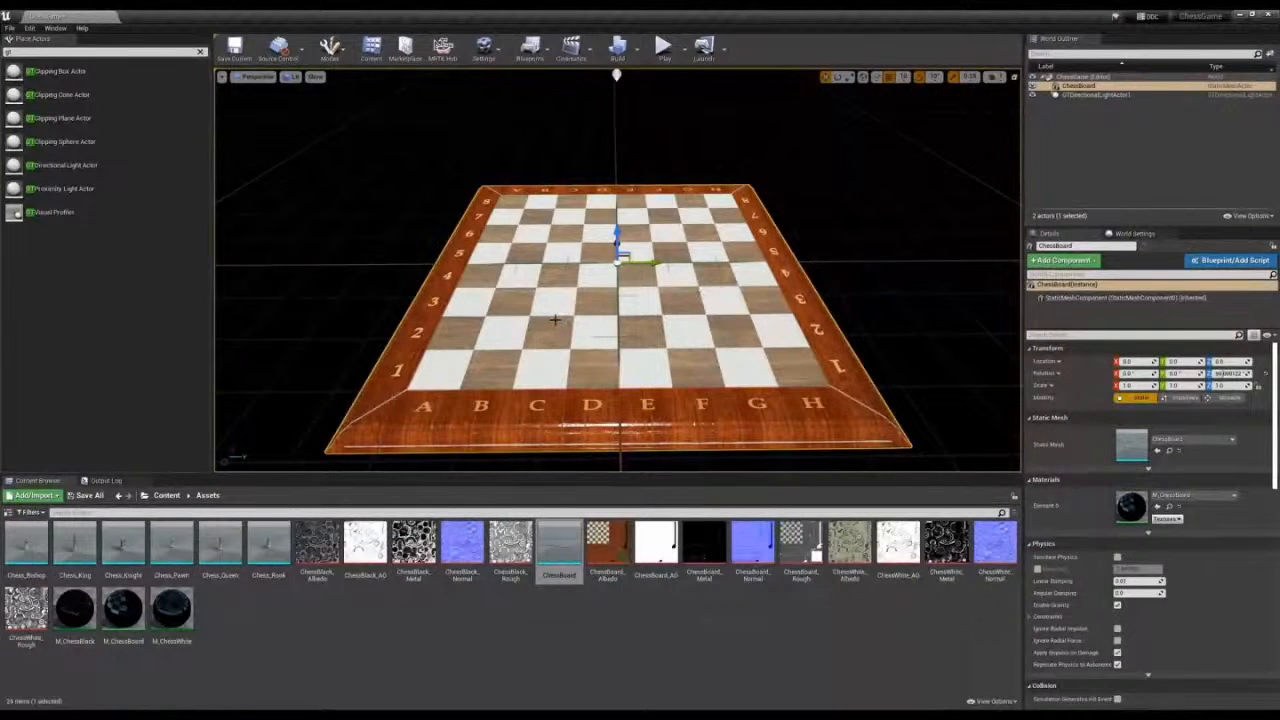
left_click_drag(123, 545, 617, 322)
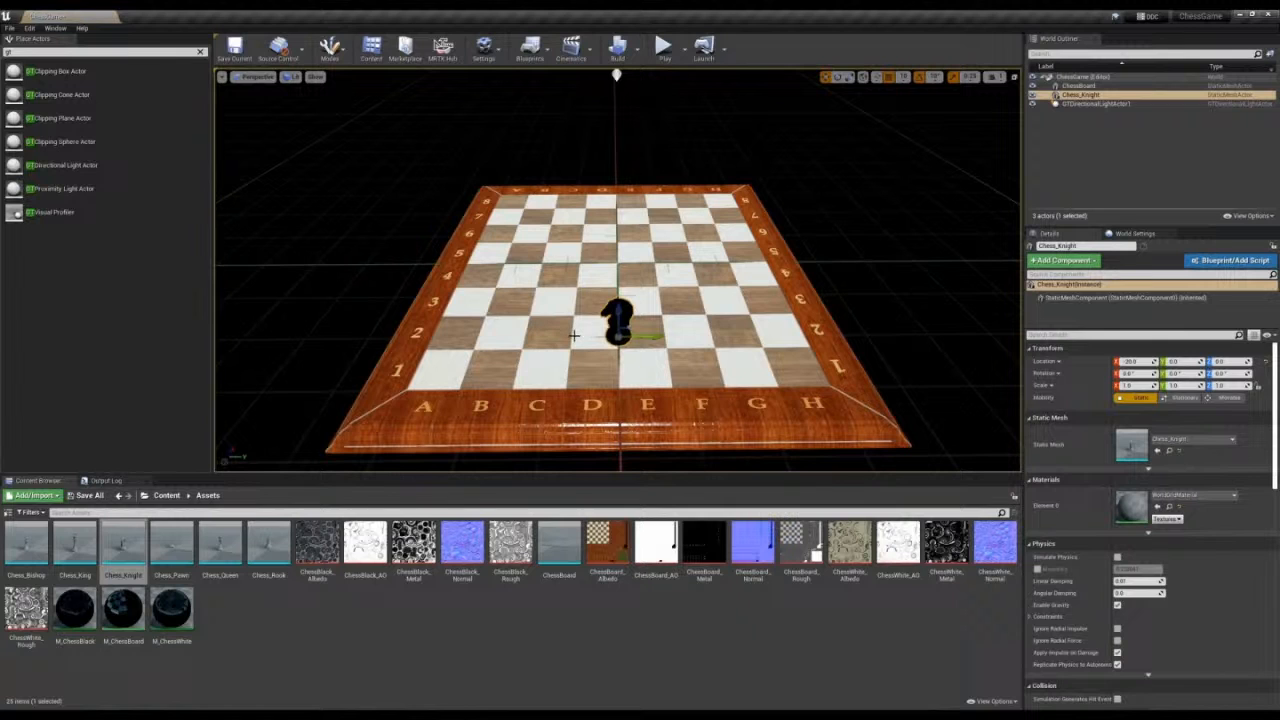
- Assign the M_ChessBlack material to the knight and set its mobility to Movable
left_click(1205, 495)
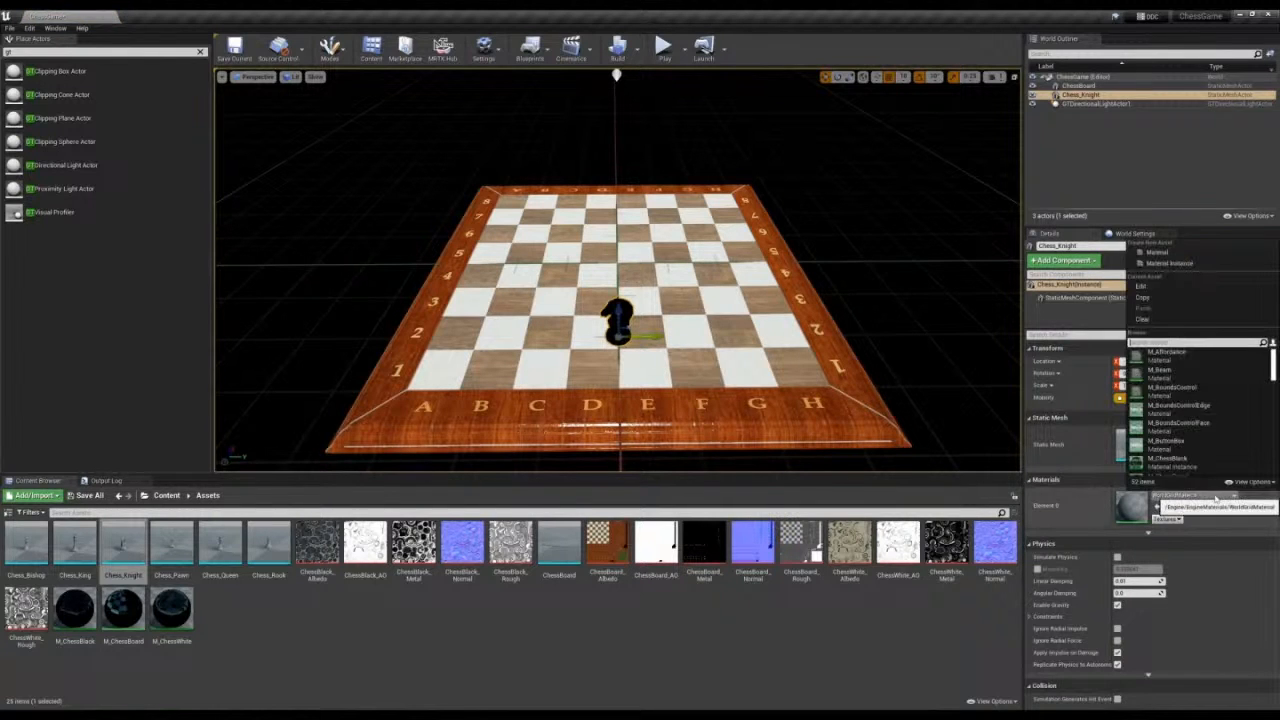
left_click(1170, 461)
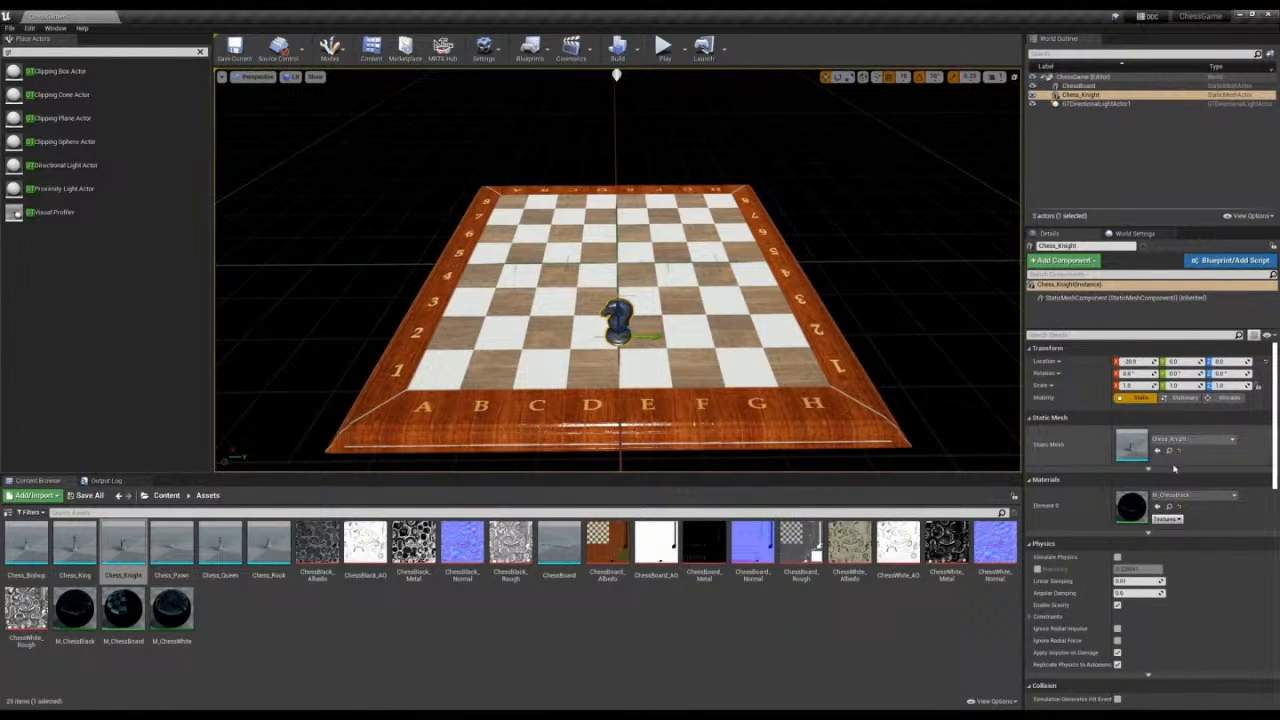
left_click(1226, 398)
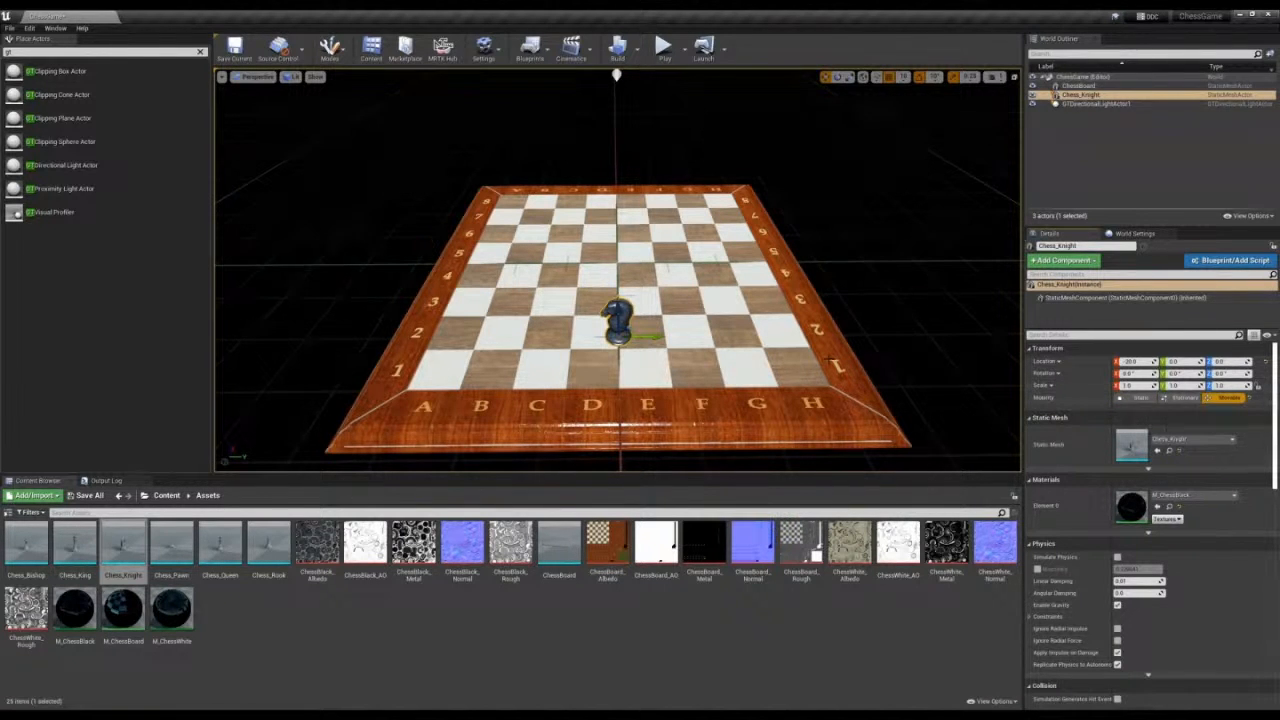
- Add a Player Start actor to the level and reset its location to the origin
right_click_drag(829, 360, 774, 351)
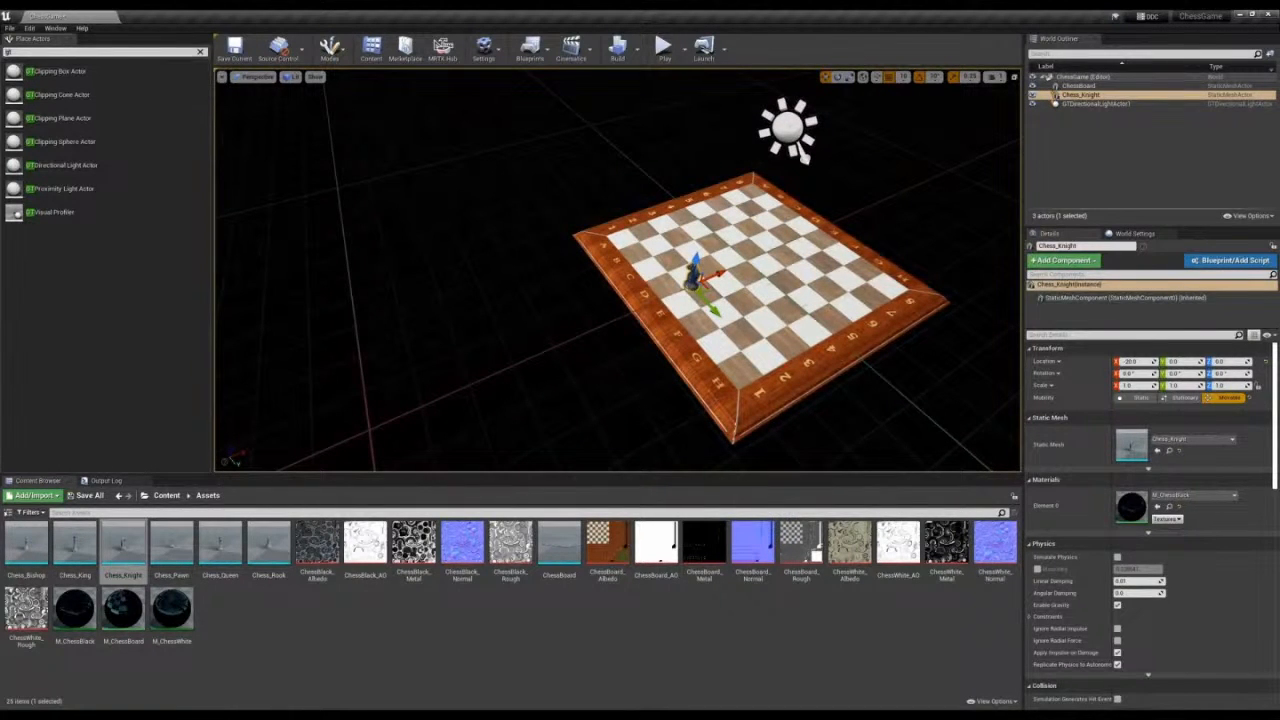
type("player")
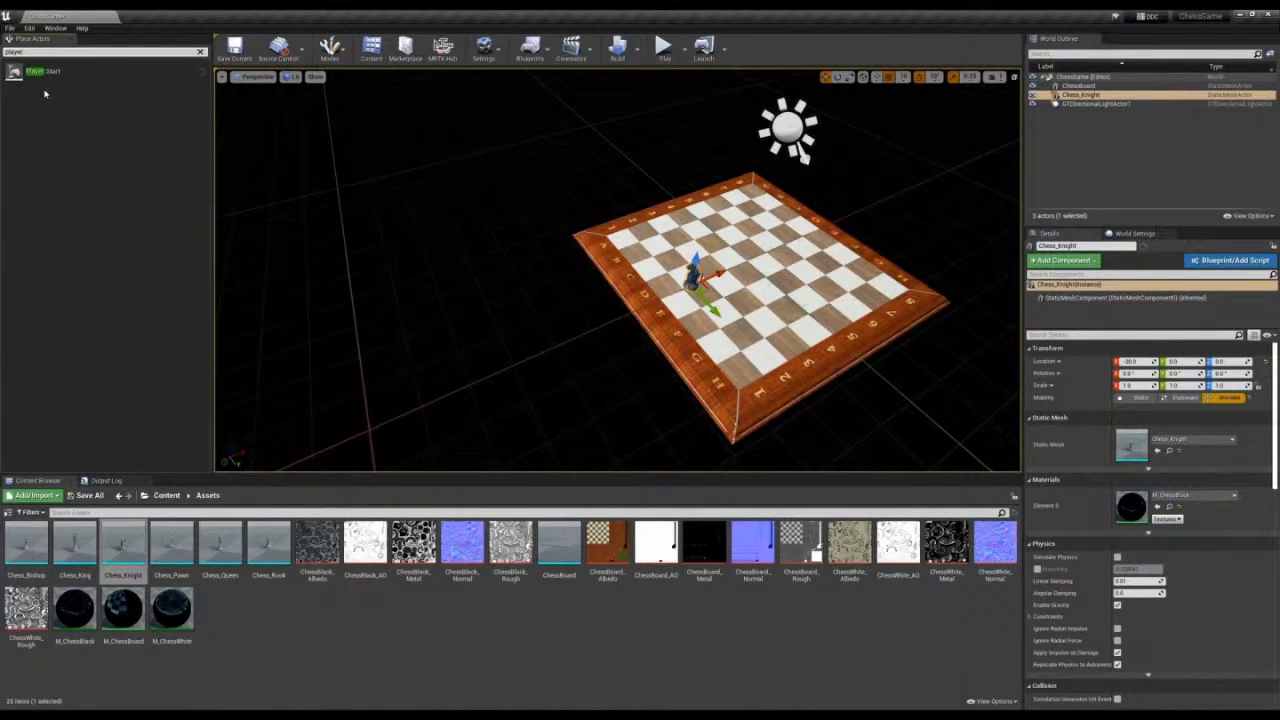
left_click_drag(96, 72, 490, 360)
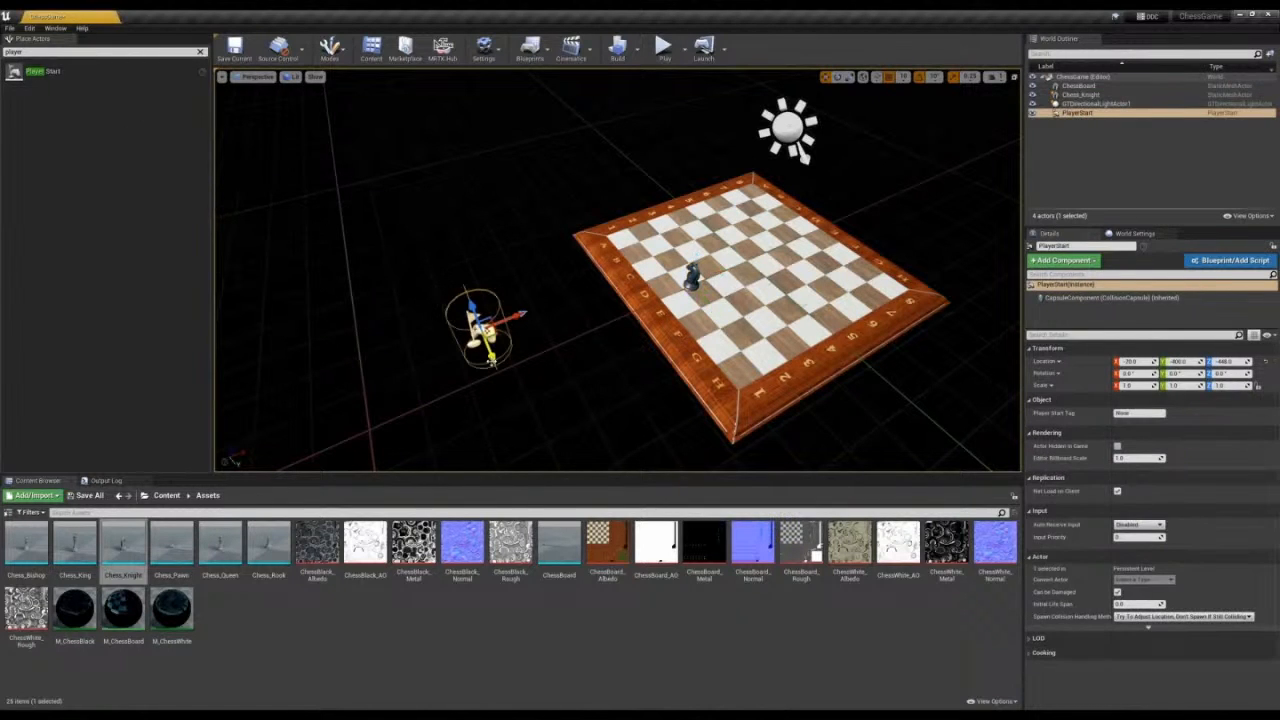
left_click(1265, 362)
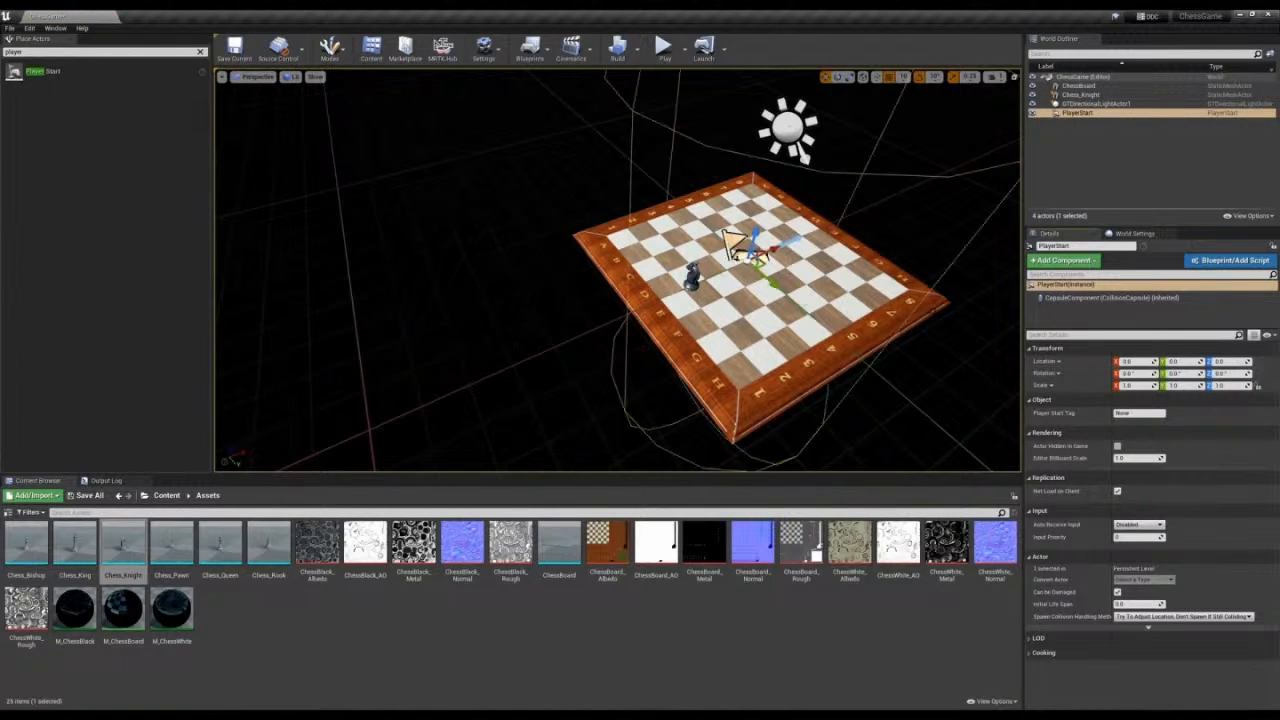
- Move the Player Start back along X, away from the chessboard, and raise it to Z 20
left_click_drag(774, 251, 367, 310)
mouse_move(708, 352)
right_mouse_down()
mouse_move(612, 300)
mouse_move(714, 356)
right_mouse_up()
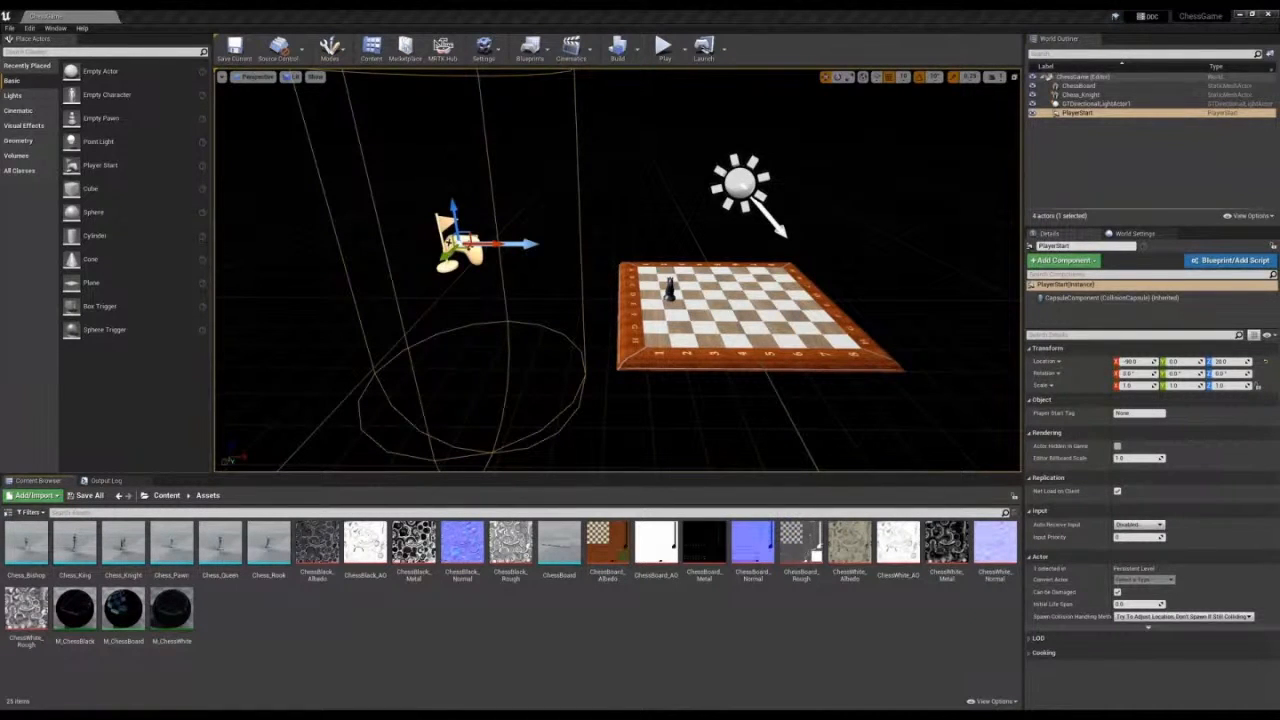
- Create a new folder named GameMode in the project's Content folder
left_click(166, 495)
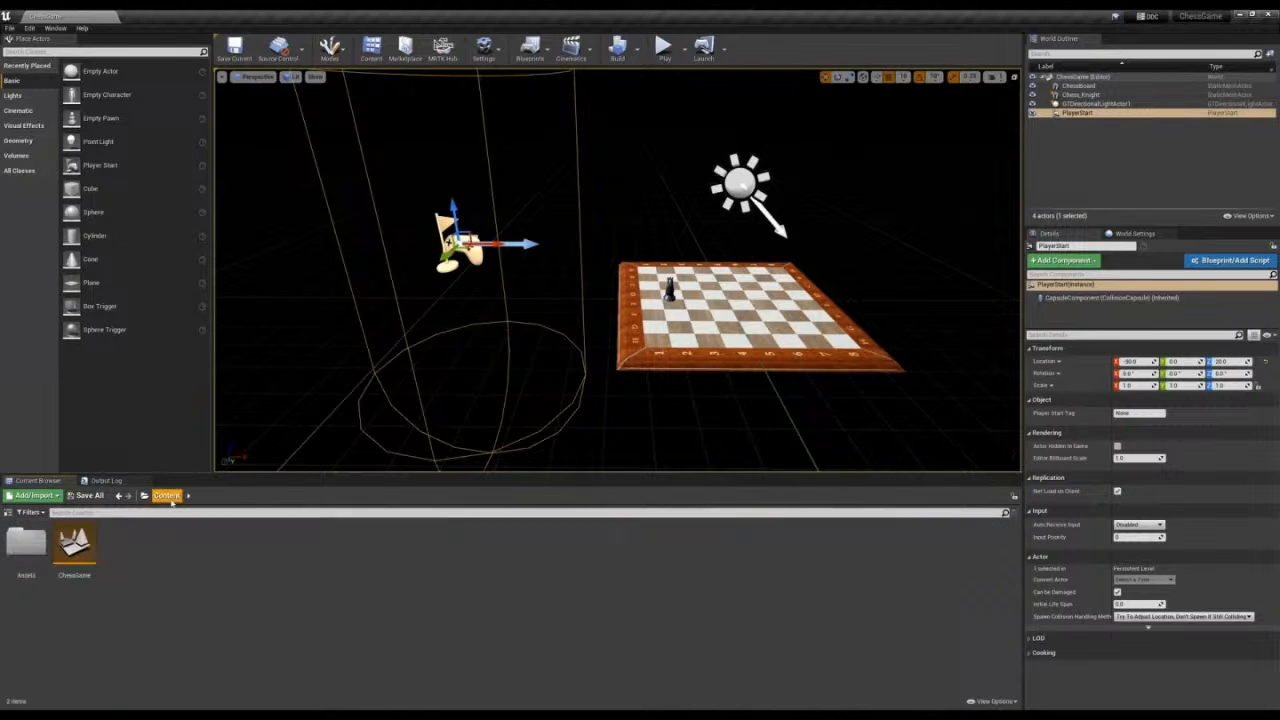
left_click(33, 495)
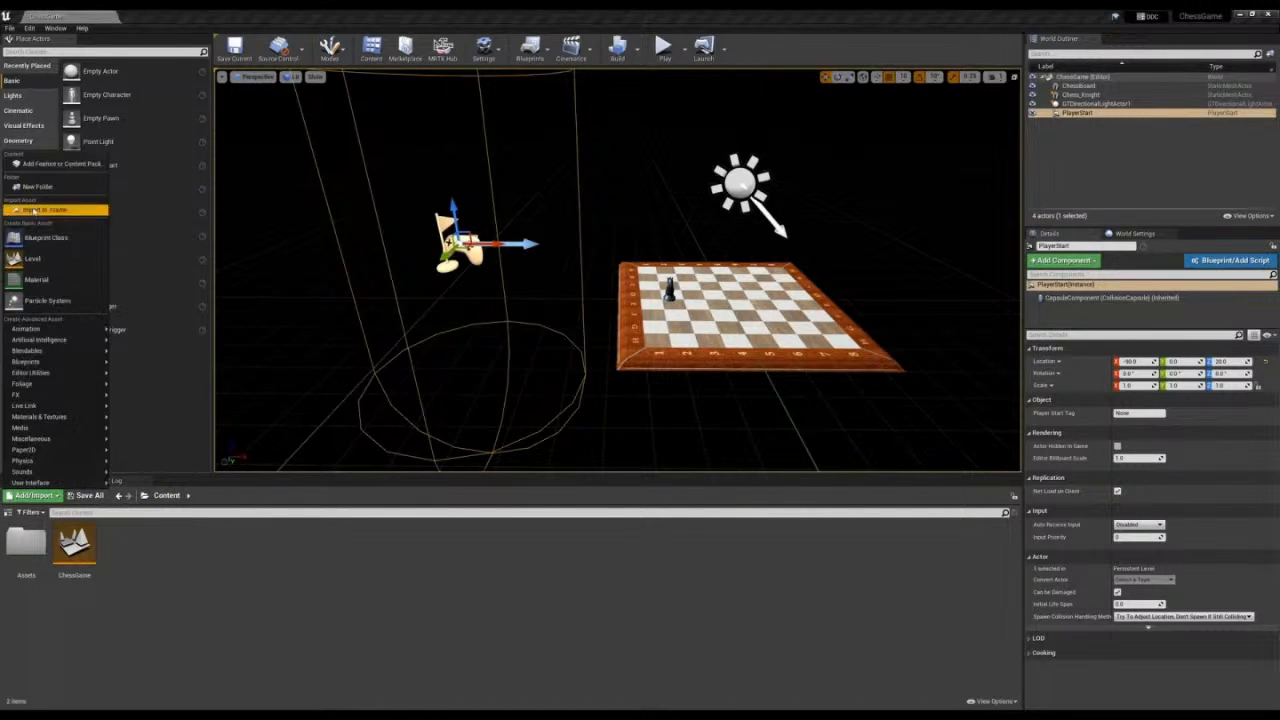
left_click(36, 187)
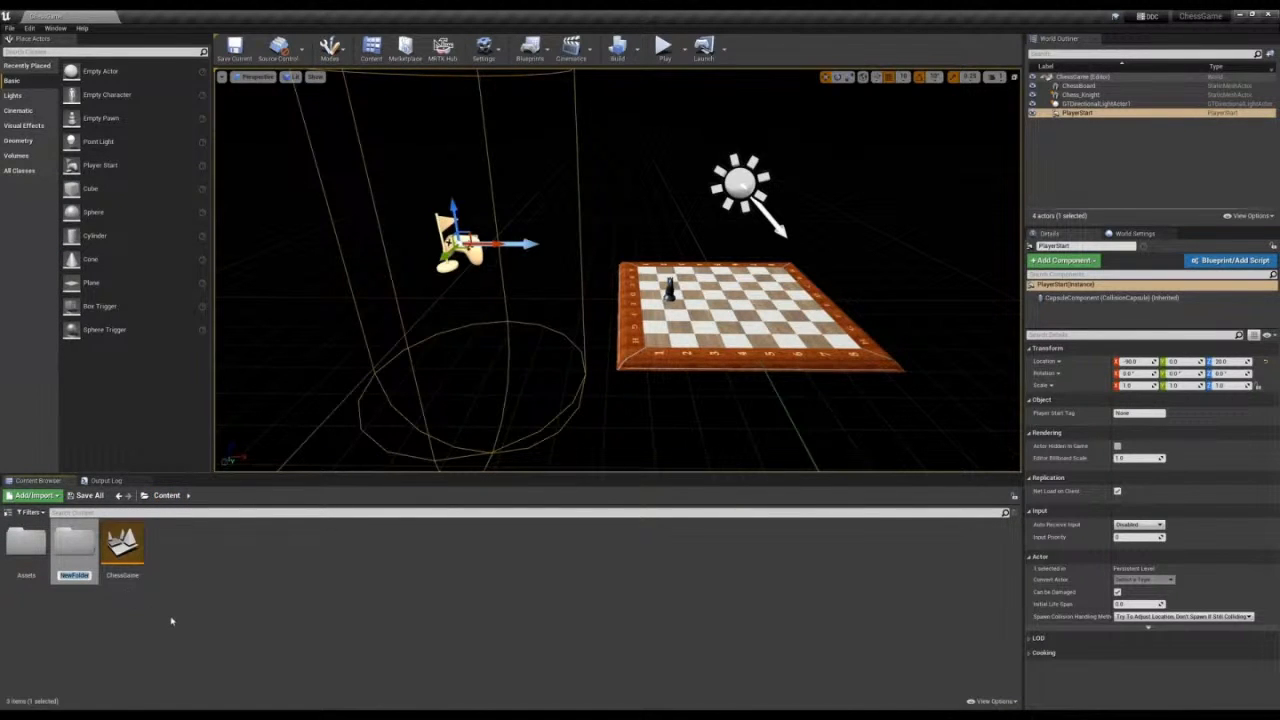
type("GameMode")
key("Return")
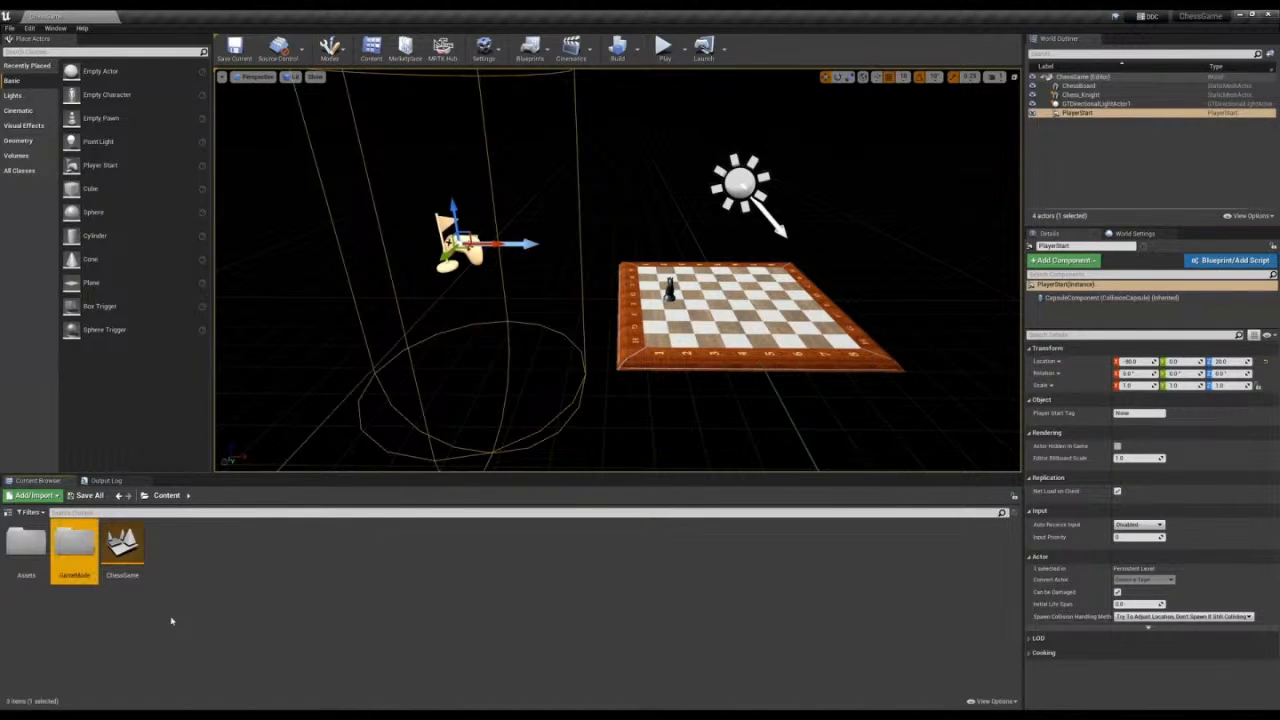
- Create a data asset of class ARSessionConfig inside the GameMode folder and name it ARSessionConfig
double_click(70, 562)
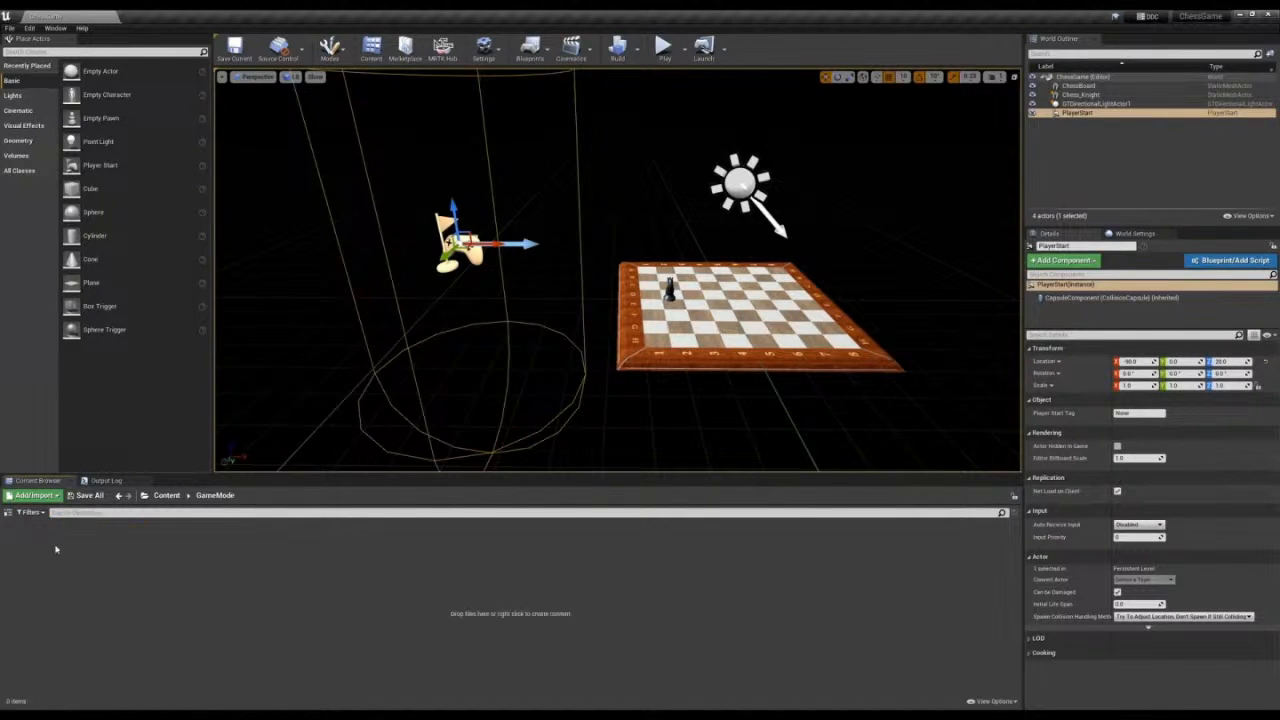
left_click(32, 496)
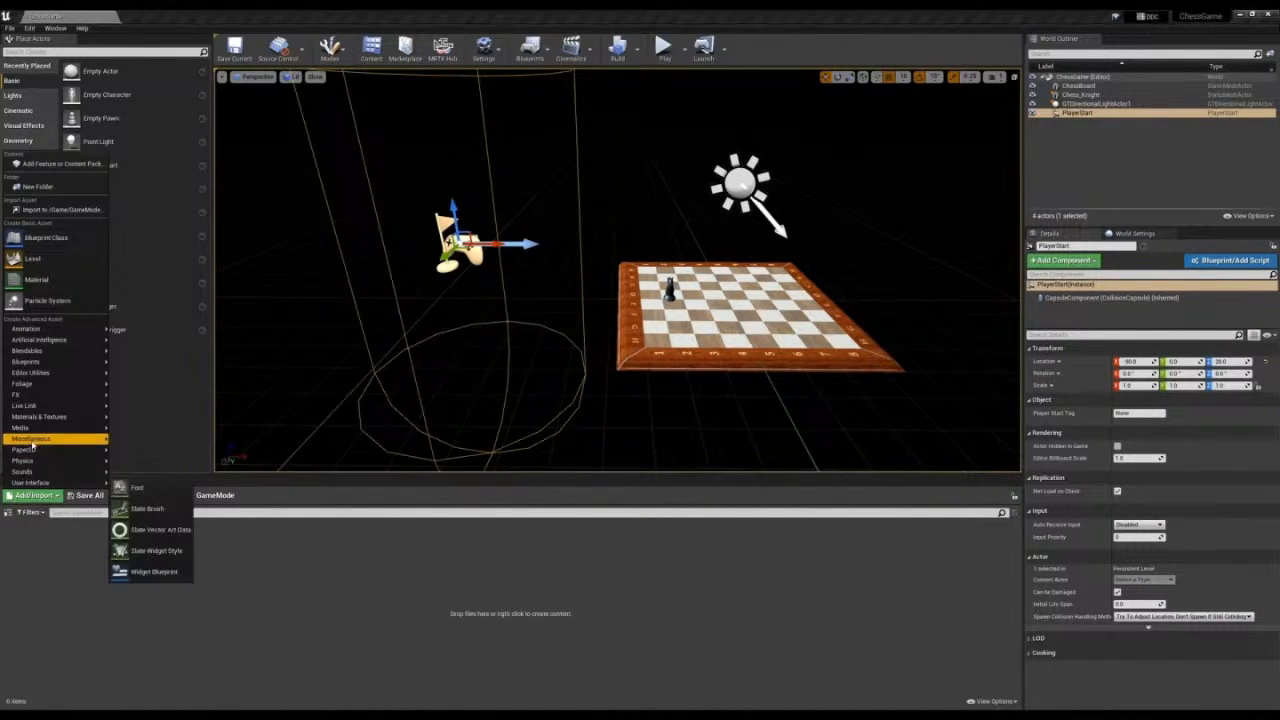
mouse_move(33, 442)
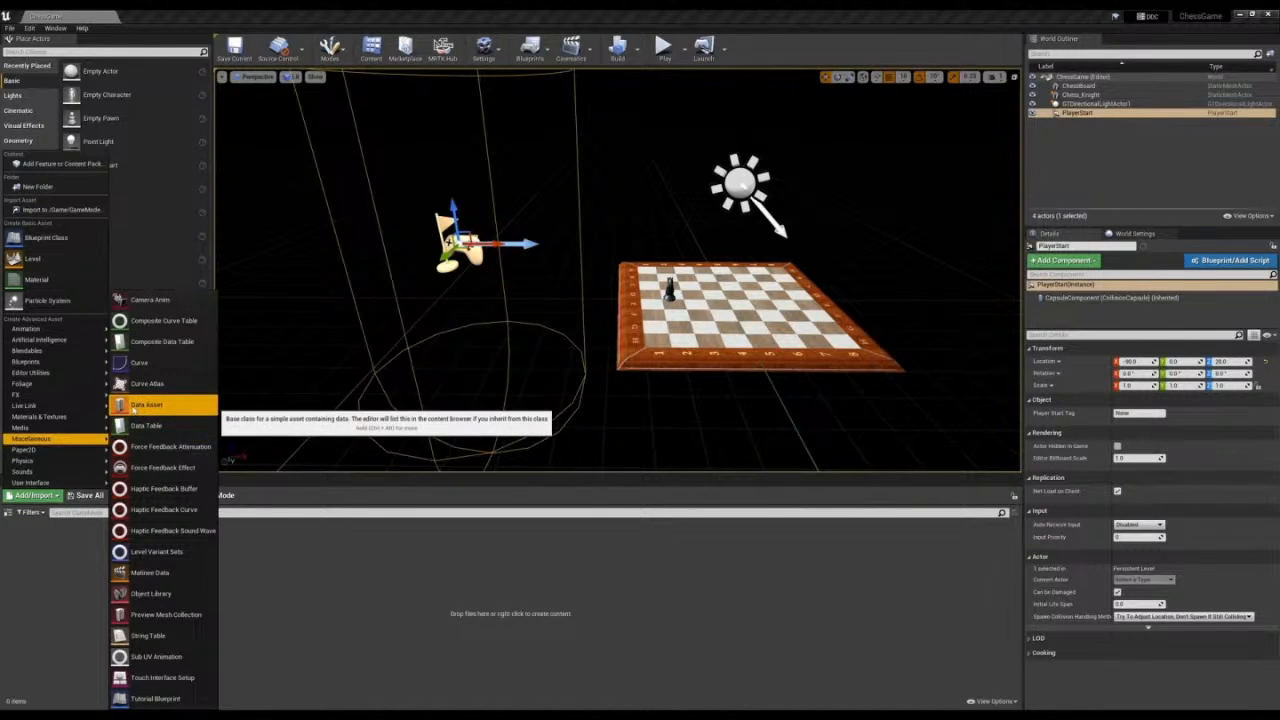
left_click(133, 408)
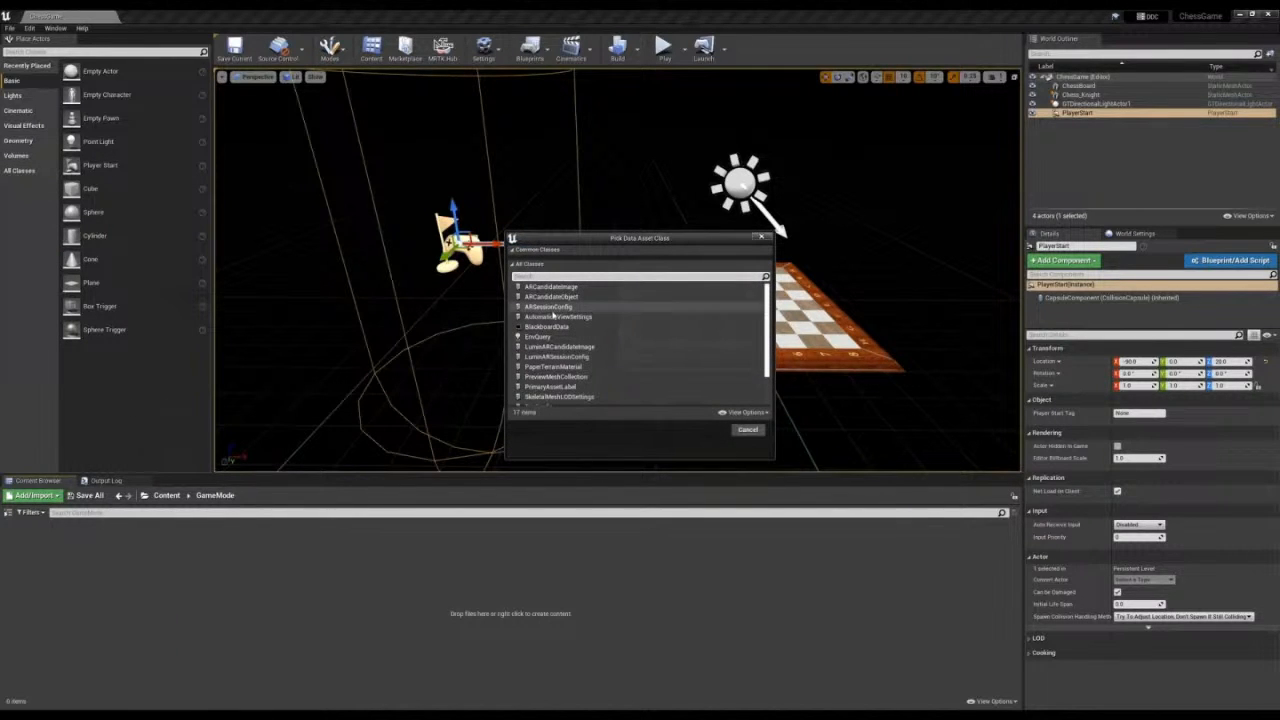
left_click(550, 306)
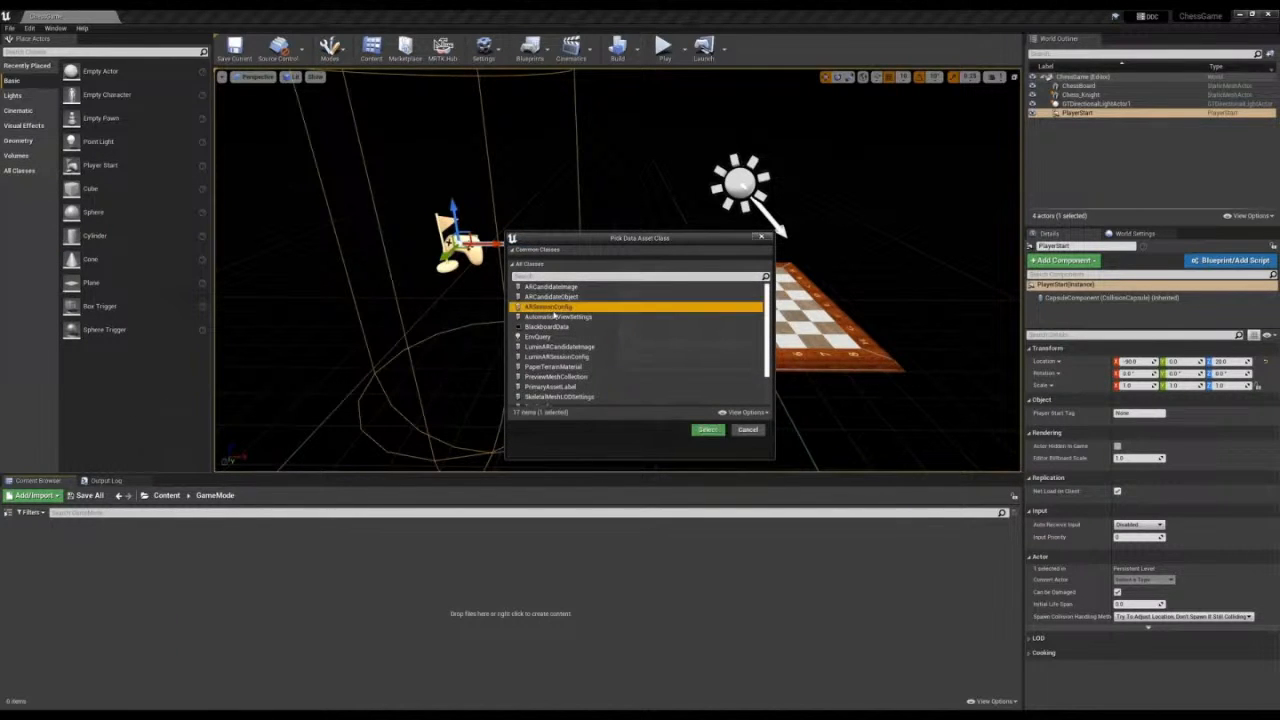
left_click(705, 430)
type("AR")
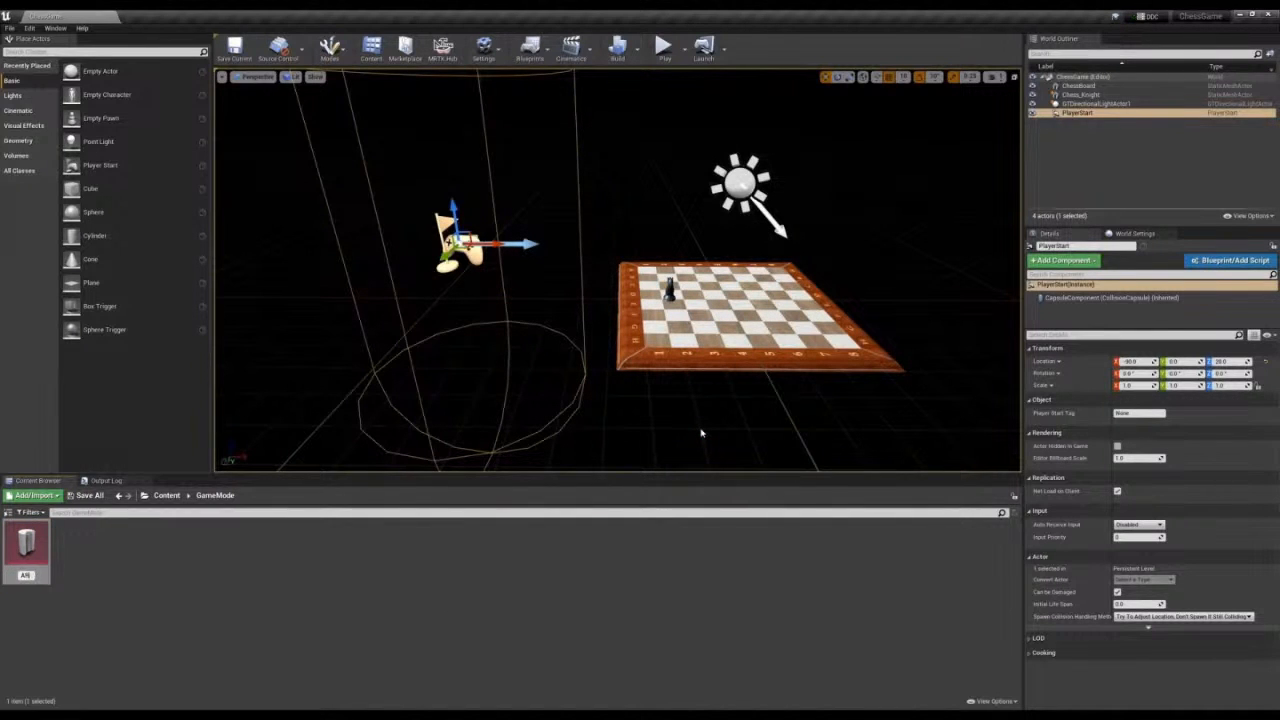
type("SessionConfig")
key("Return")
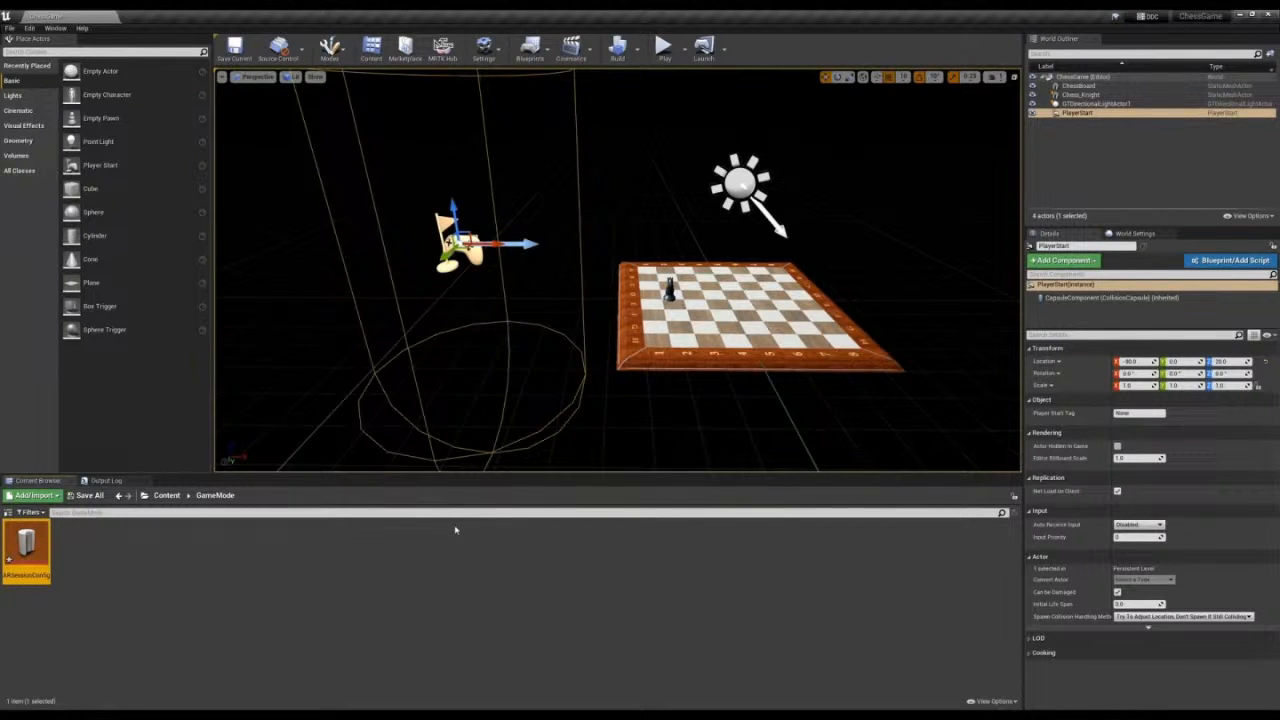
- Open the ARSessionConfig asset, save it with its default settings and close its editor
double_click(30, 548)
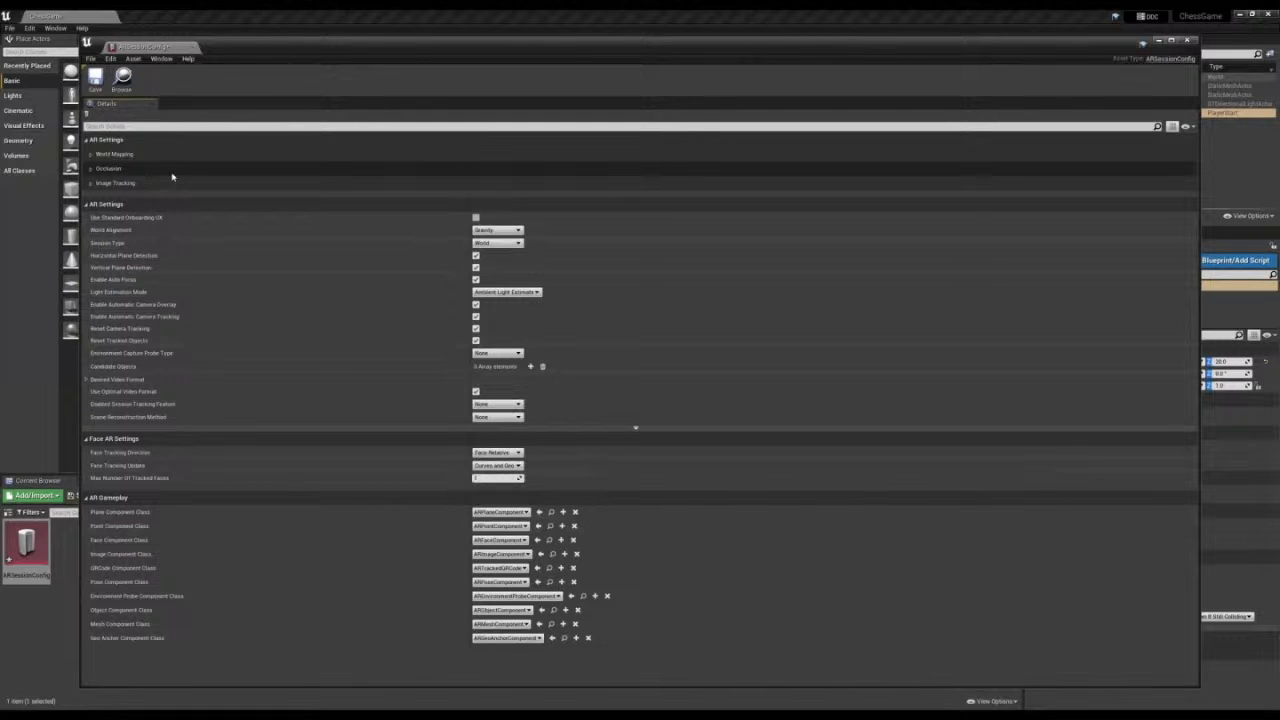
left_click(95, 80)
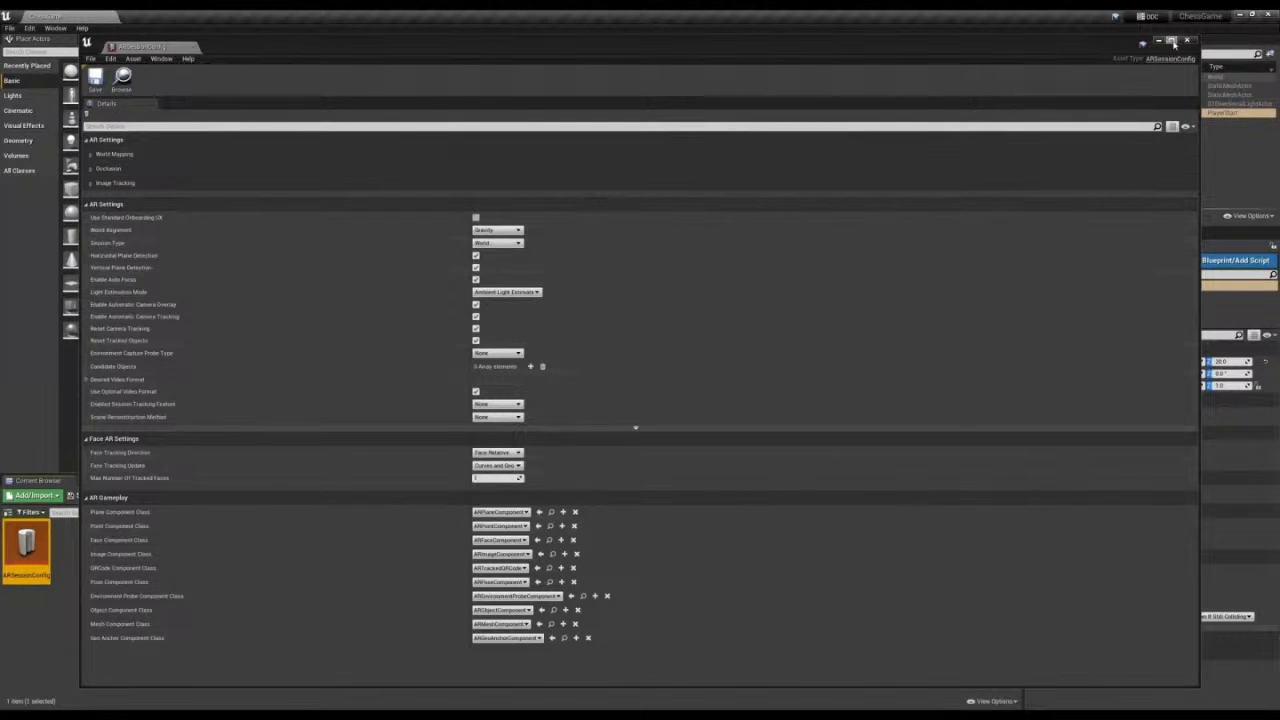
left_click(1186, 41)
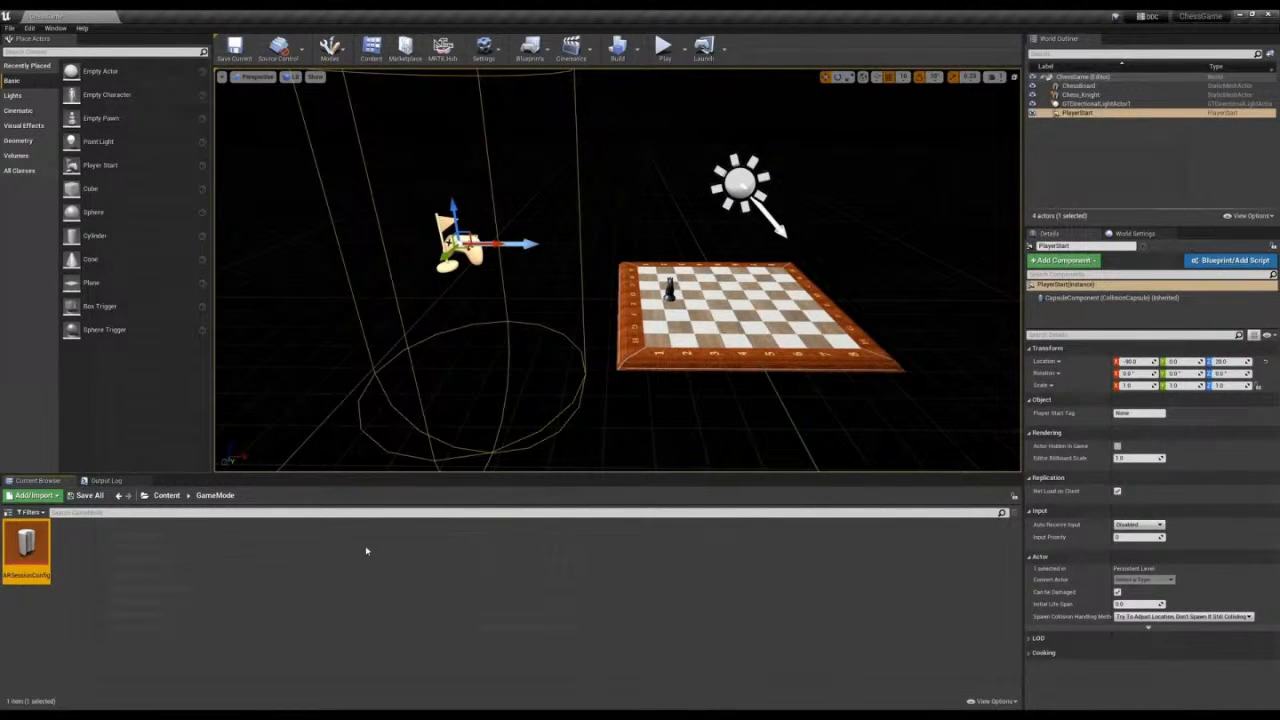
- Create a Blueprint class based on DefaultPawn in the GameMode folder and name it MRPawn
left_click(33, 495)
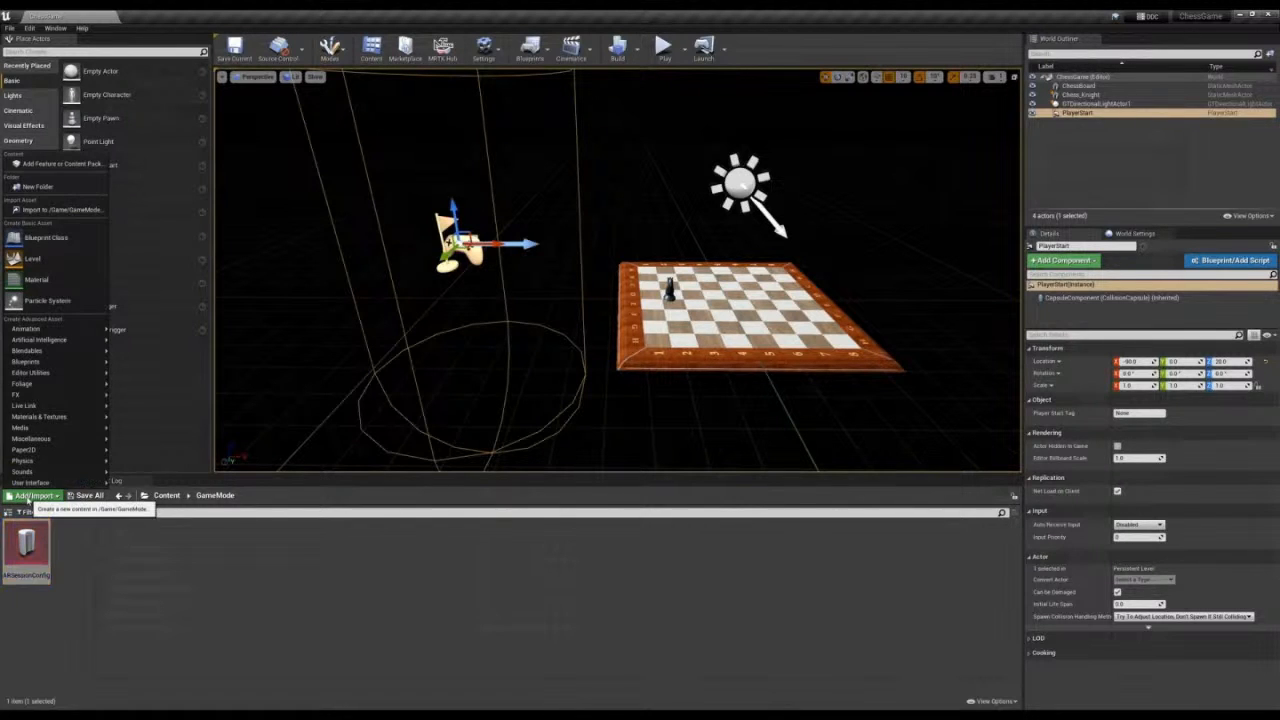
left_click(50, 238)
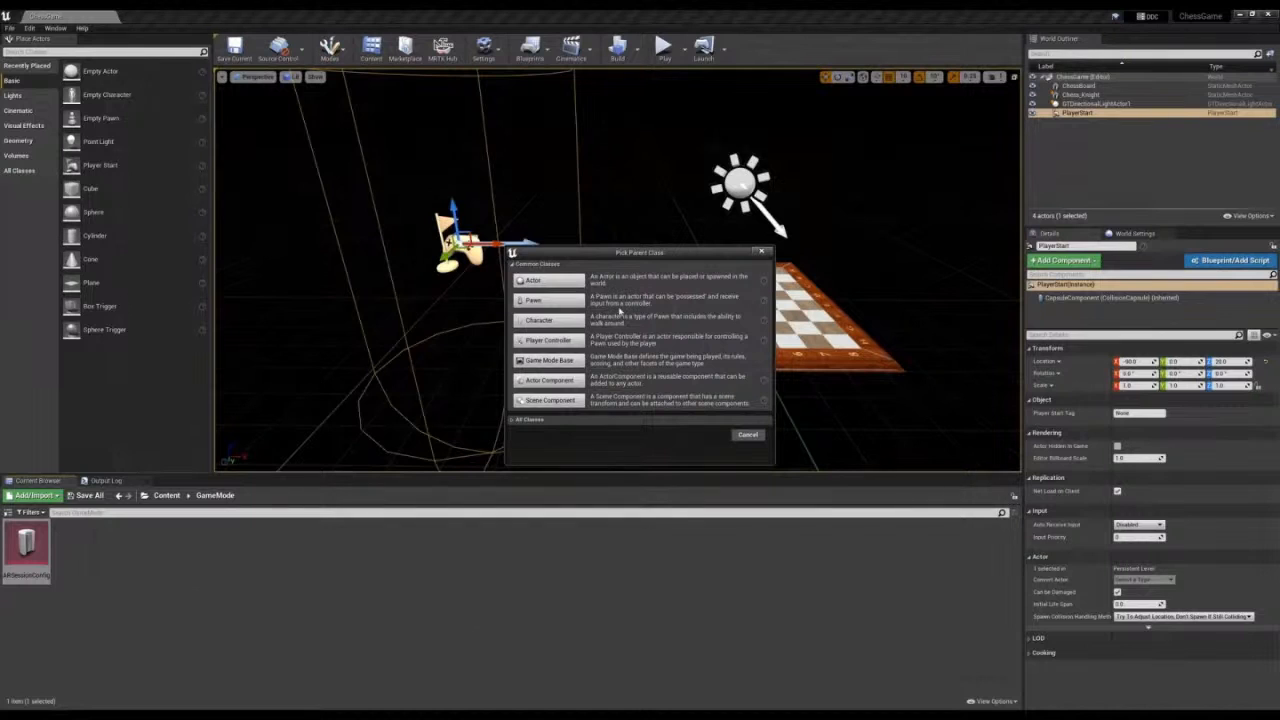
left_click(518, 420)
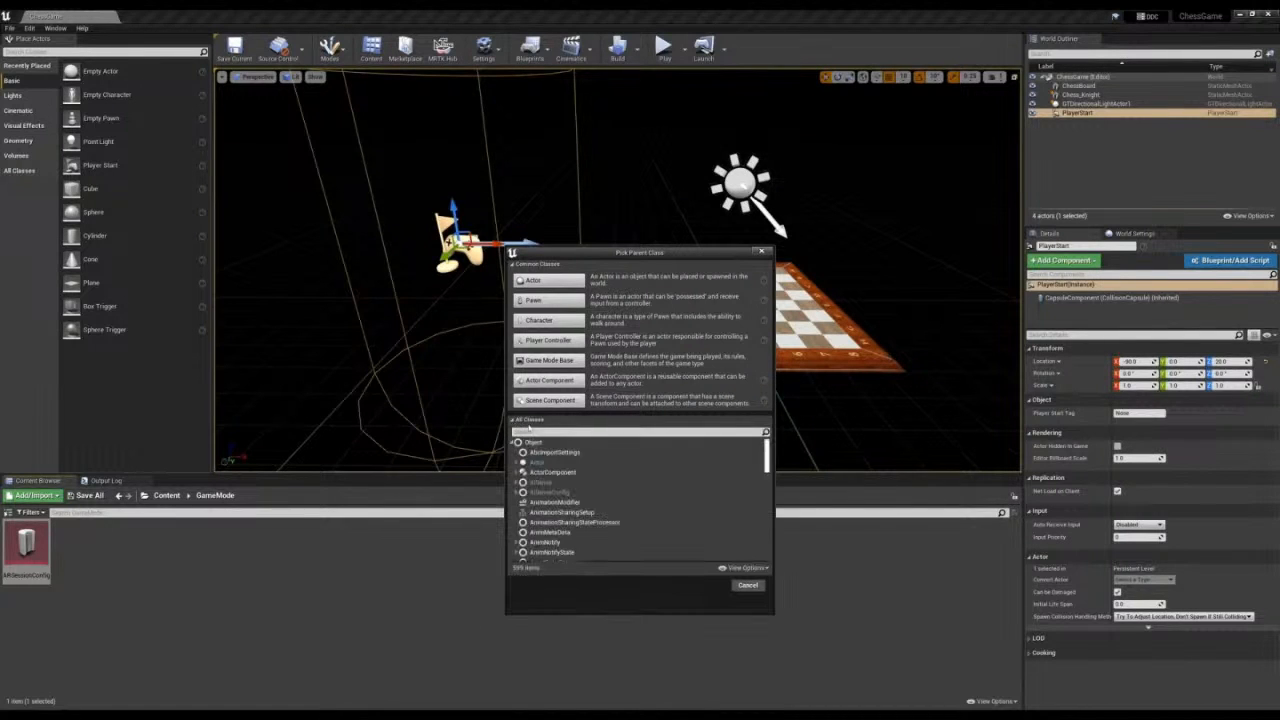
type("defaultpawn")
left_click(553, 471)
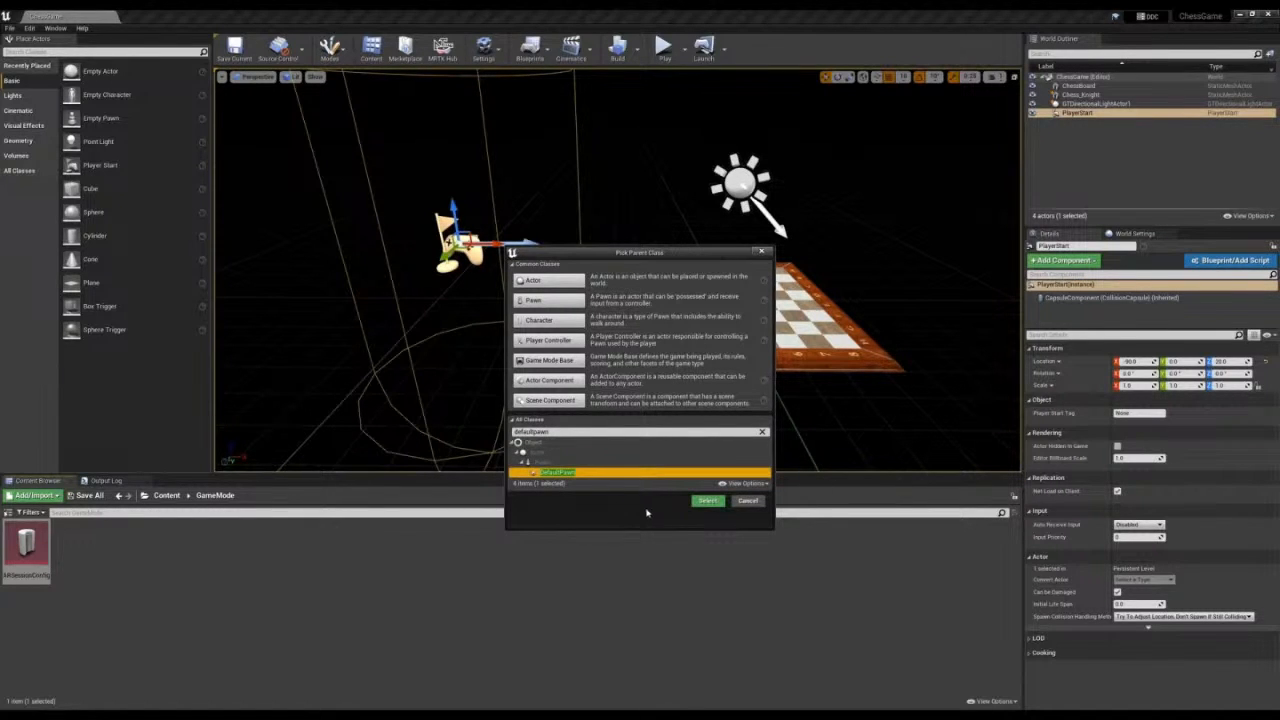
left_click(707, 500)
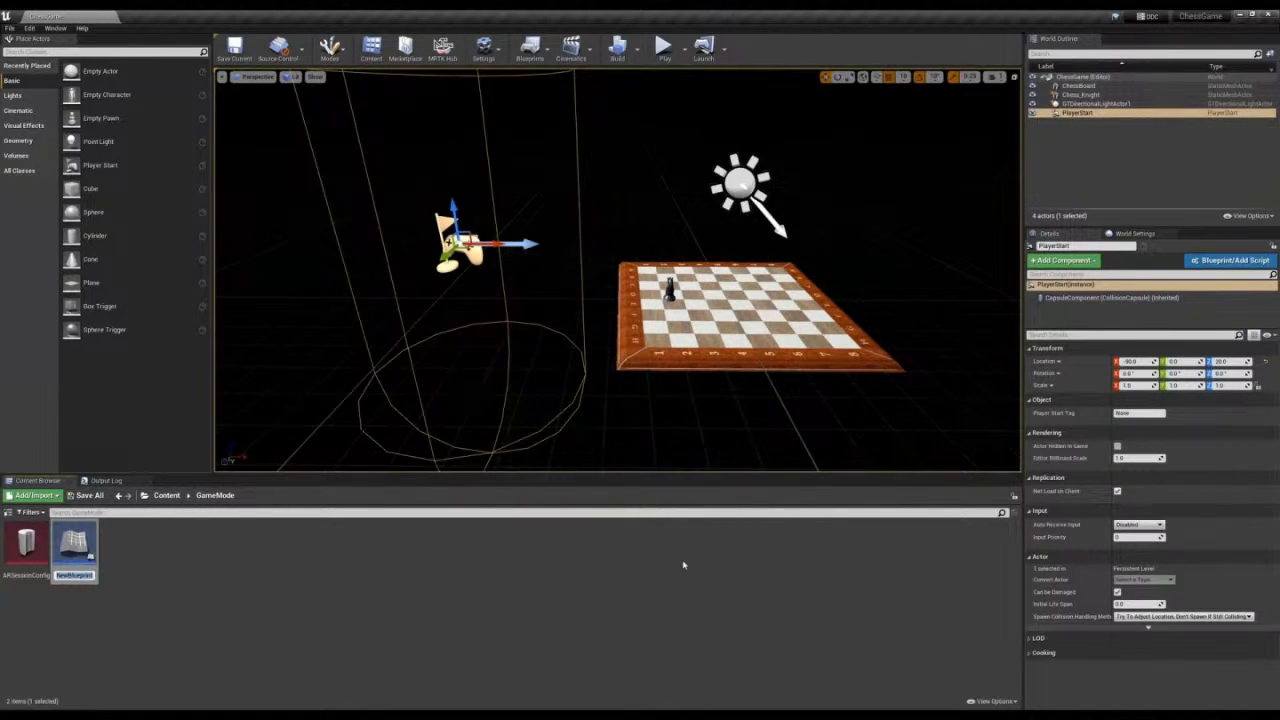
type("MRPawn")
key("Return")
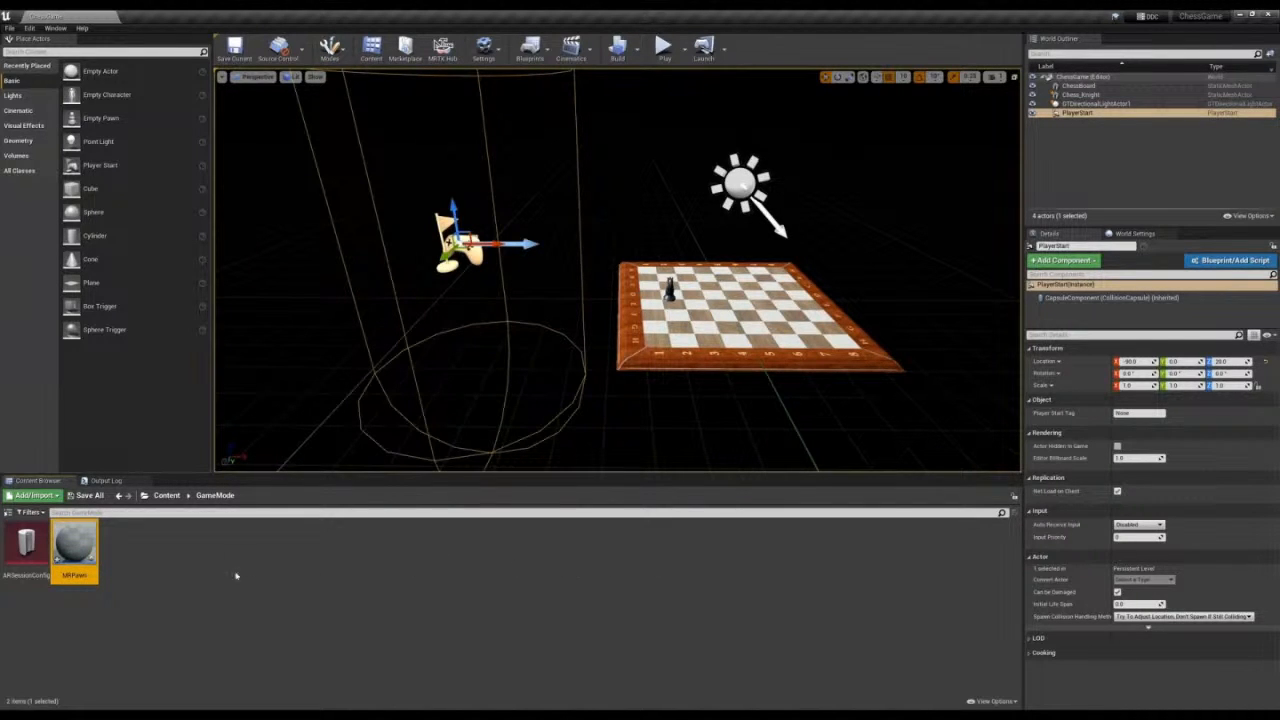
- Open MRPawn and set the collision preset of both its Collision Component and Mesh Component to NoCollision
double_click(89, 553)
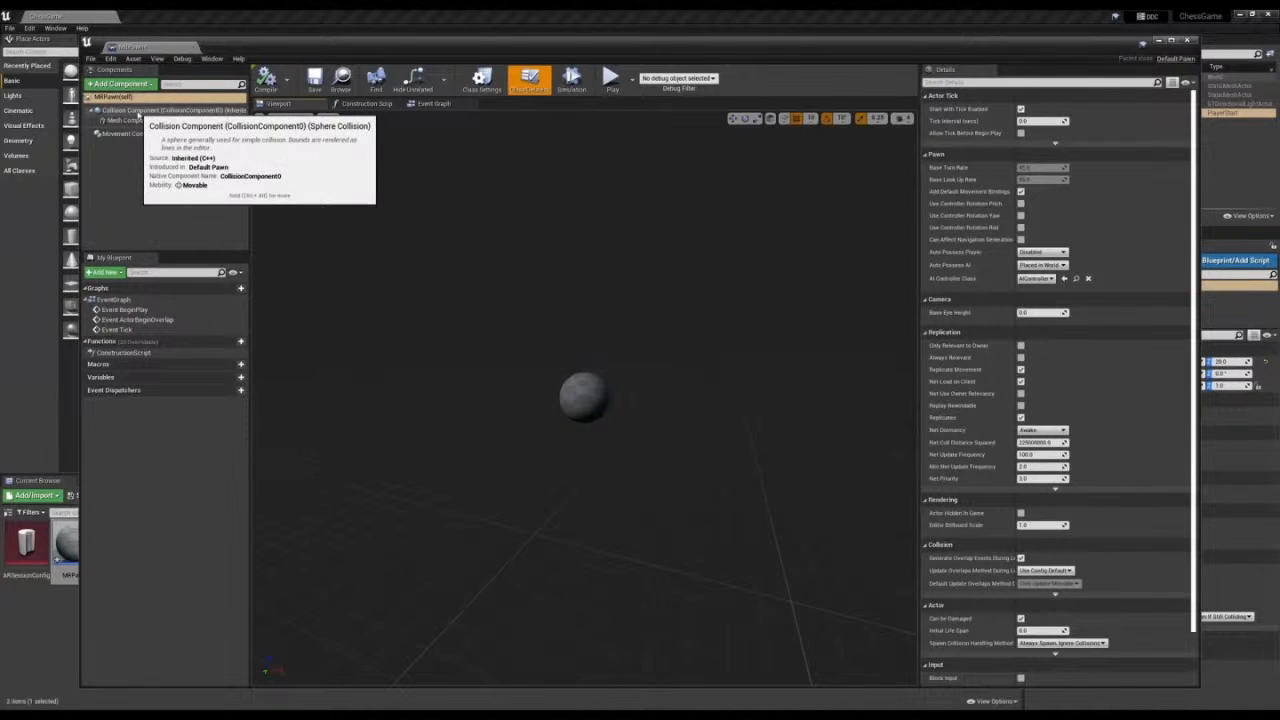
left_click(150, 110)
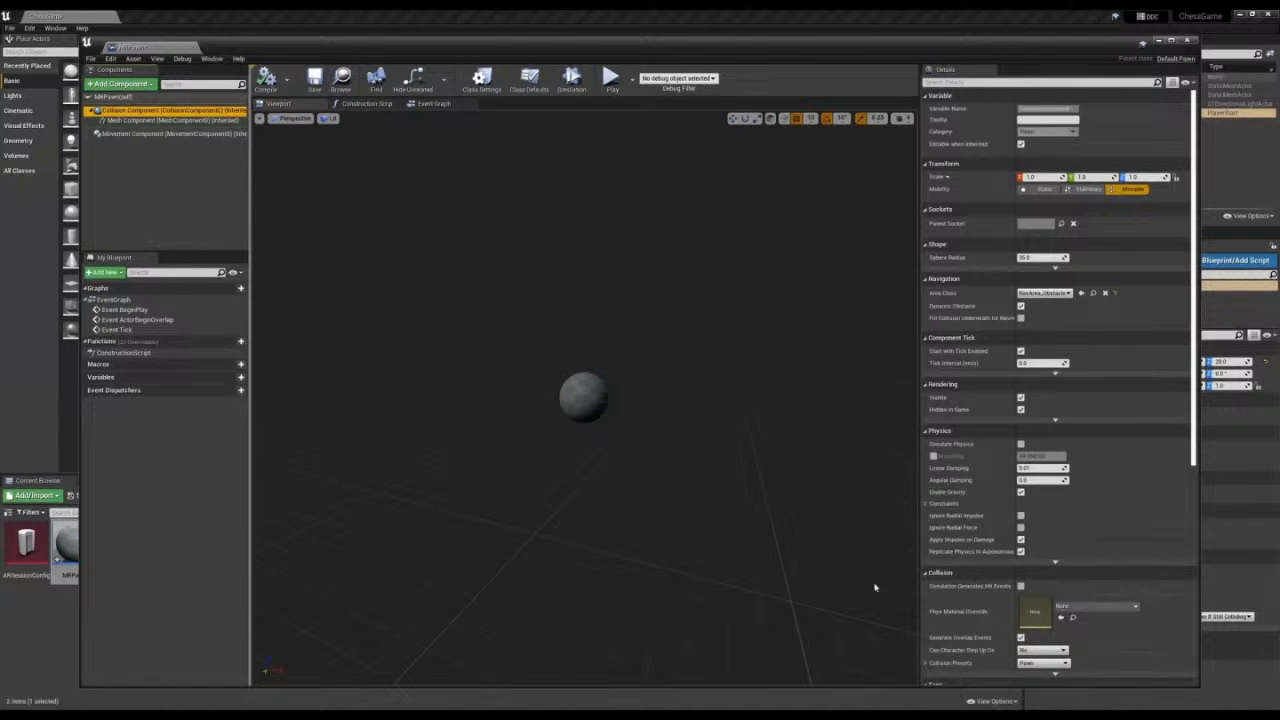
left_click(1043, 663)
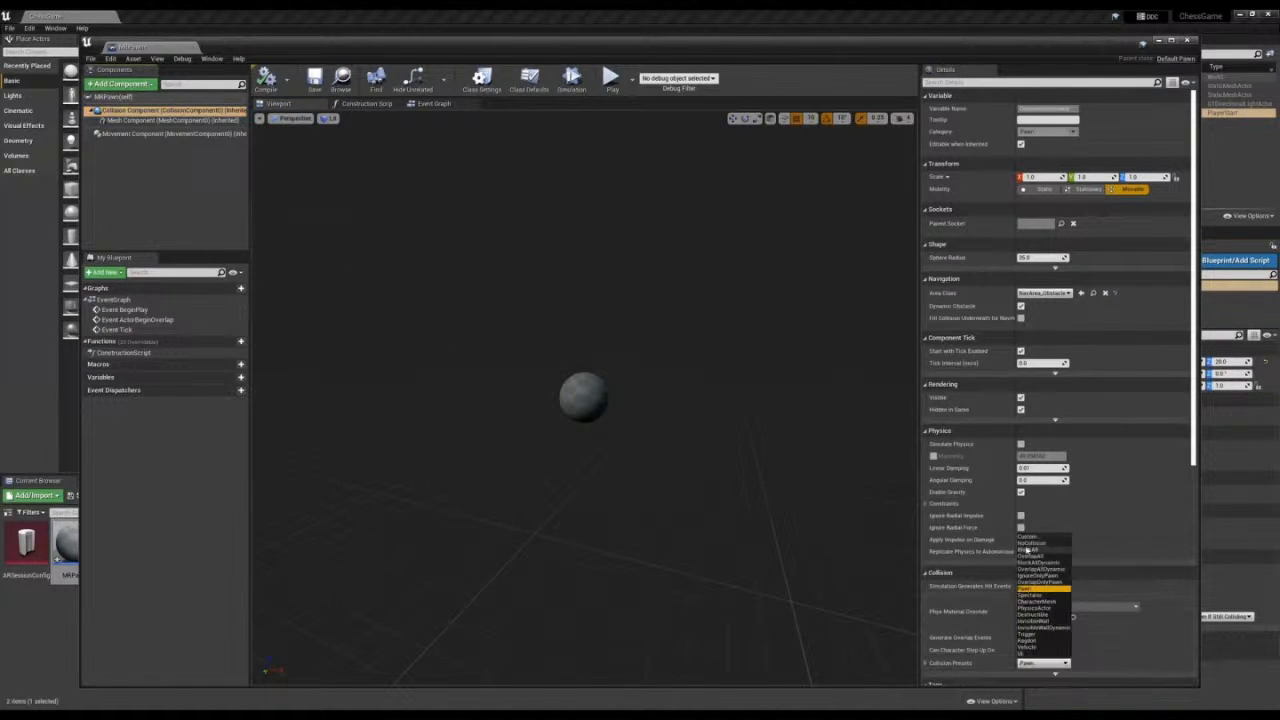
left_click(1030, 543)
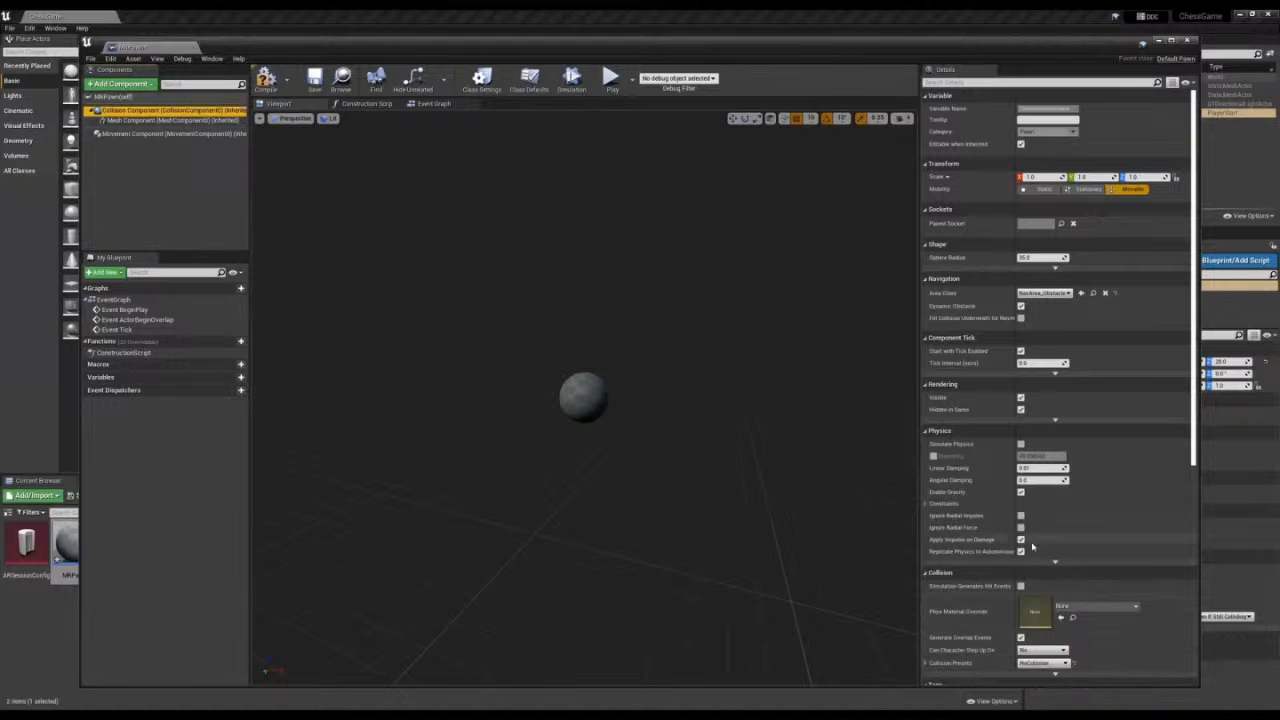
left_click(200, 121)
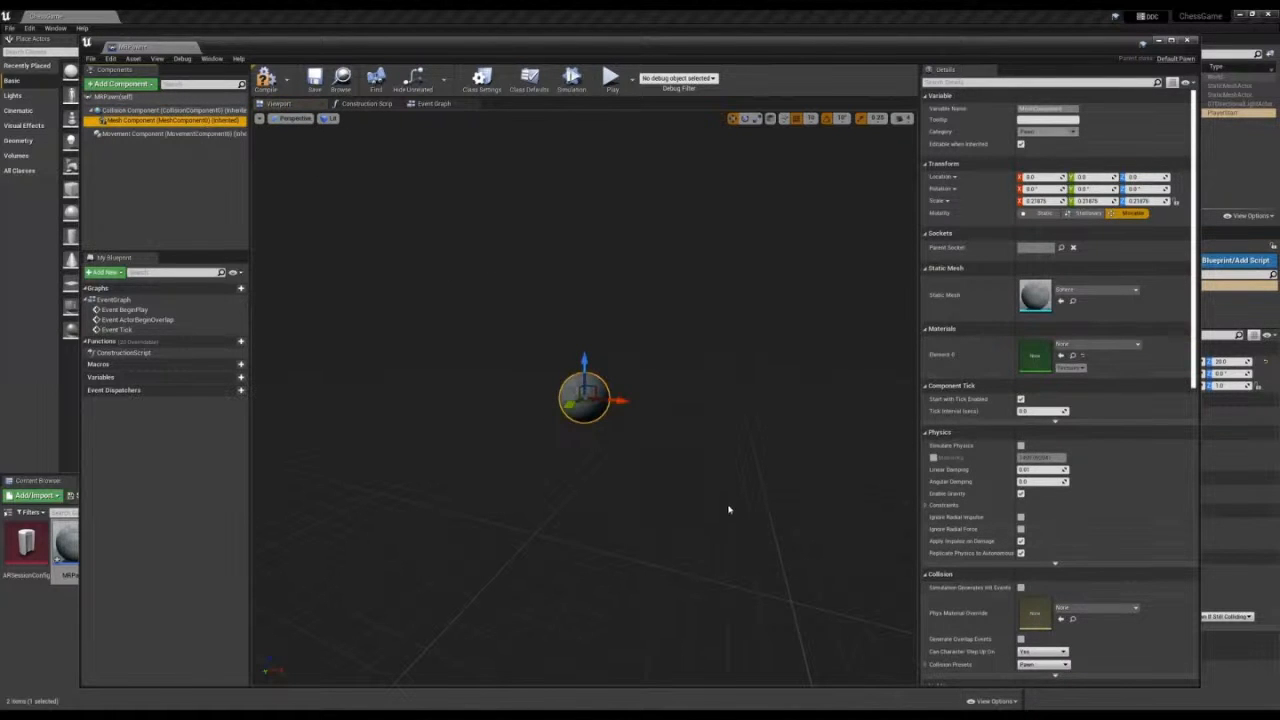
left_click(1043, 664)
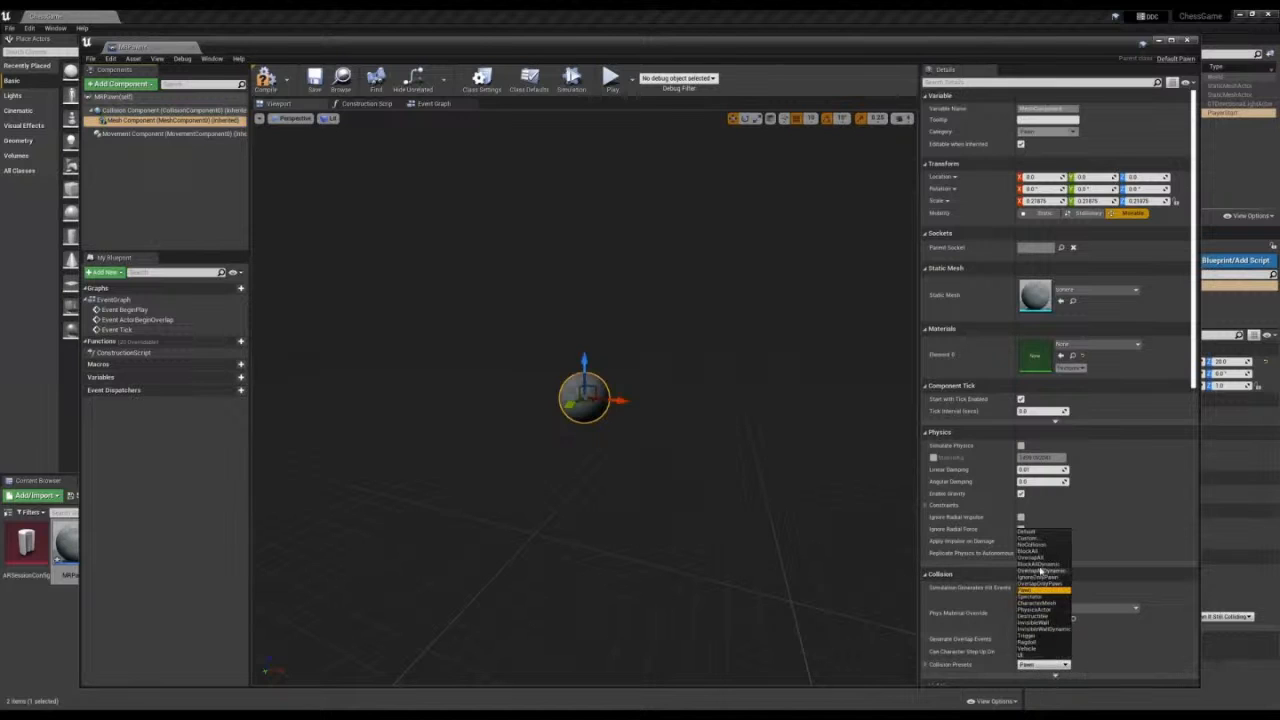
left_click(1039, 547)
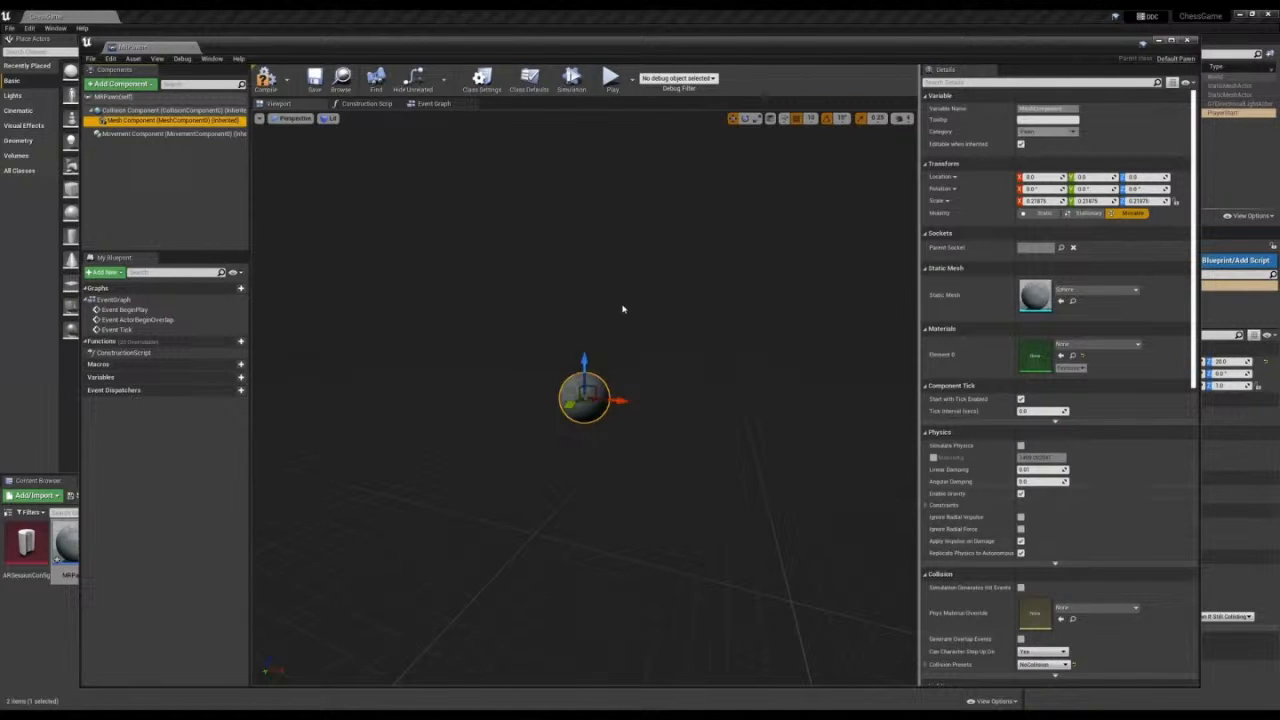
- Add a Spawn Actor from Class node beside Event BeginPlay in MRPawn's Event Graph
left_click(433, 104)
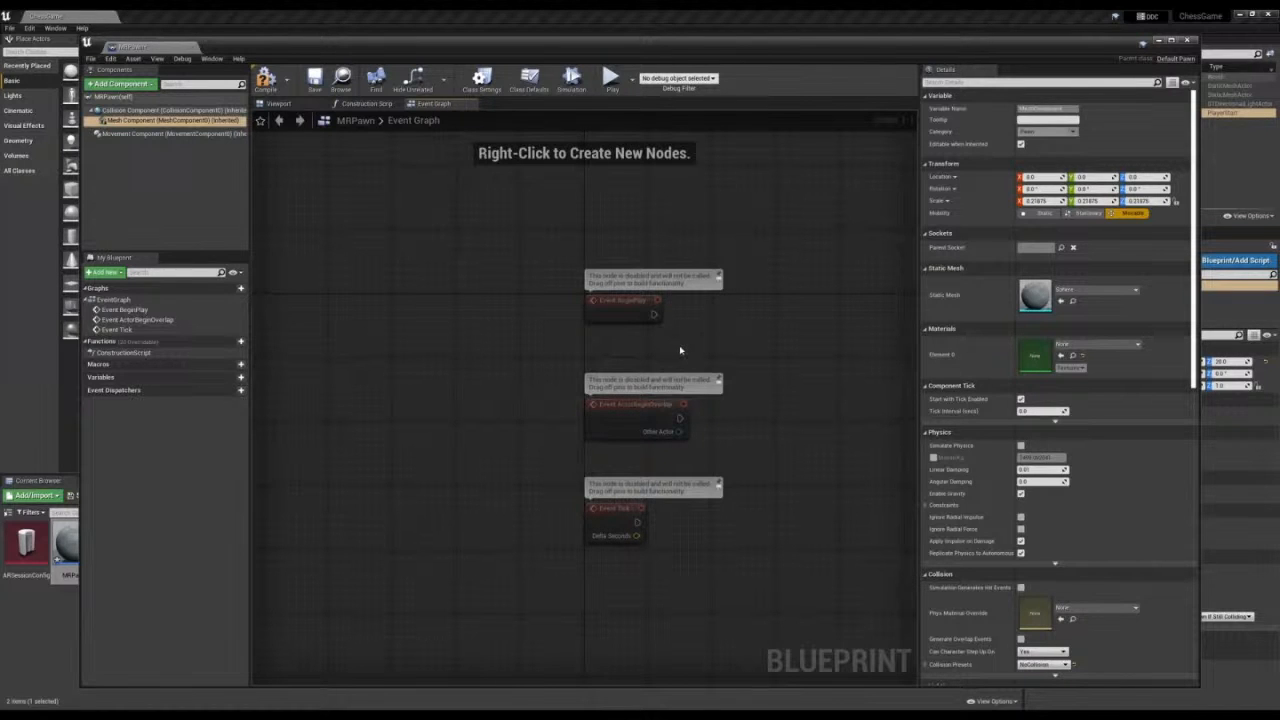
right_click_drag(685, 352, 478, 318)
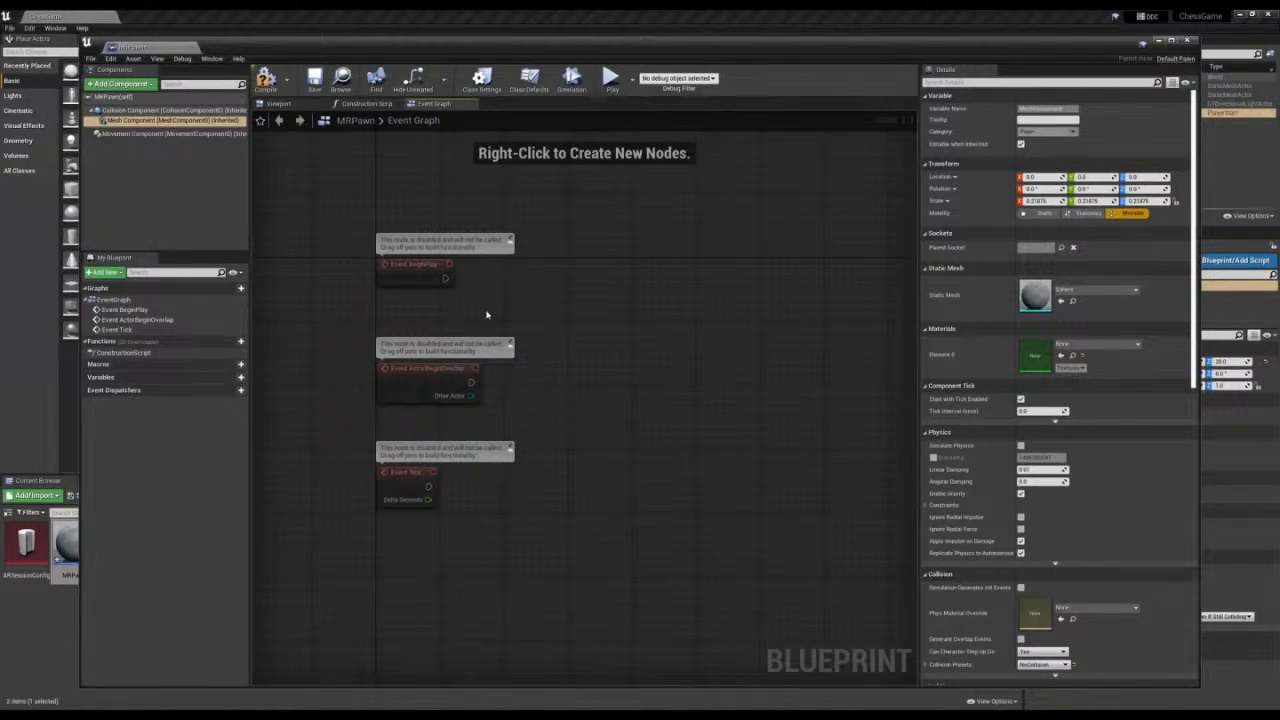
right_click(550, 275)
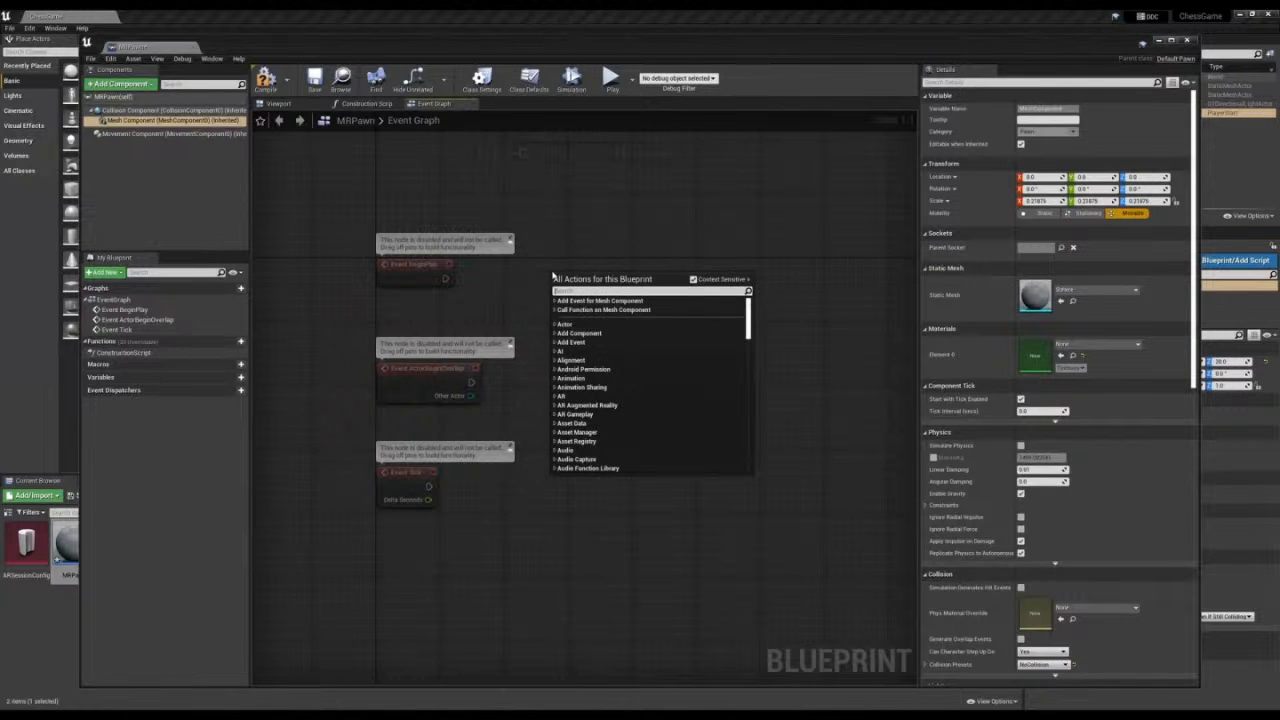
type("spawn actor")
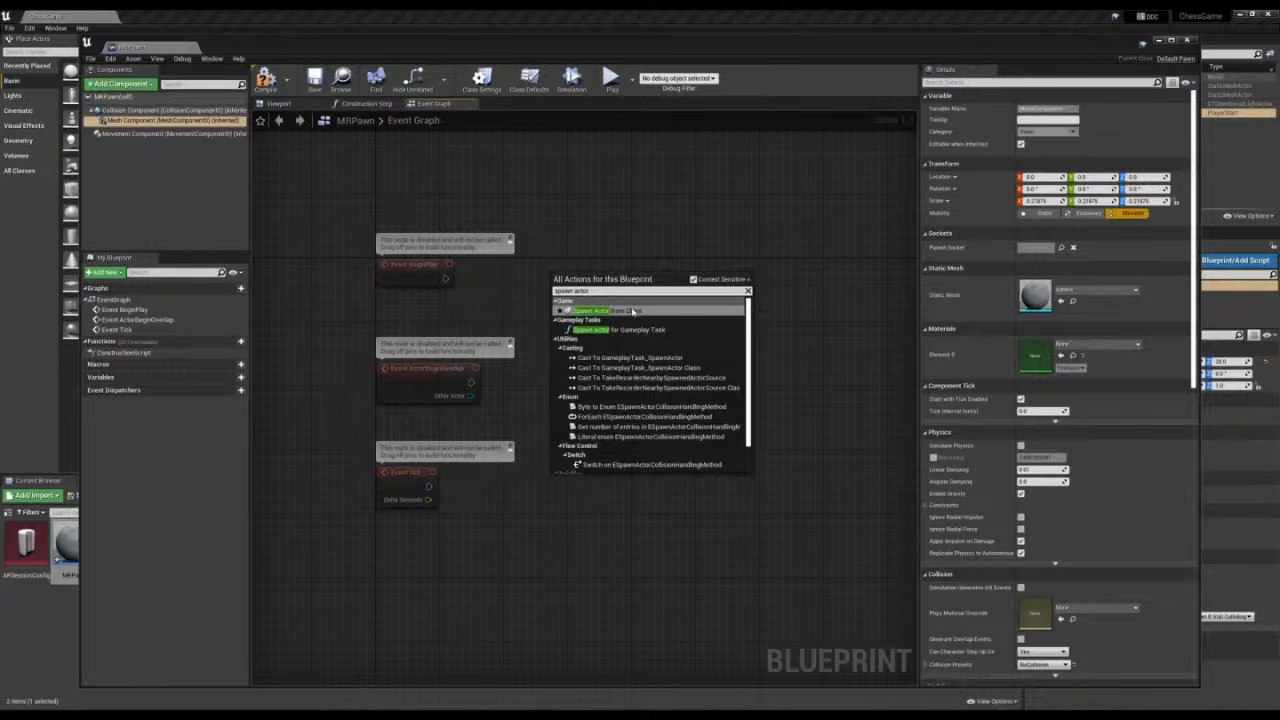
key("Return")
- Set the SpawnActor node's class to Uxt Hand Interaction Actor and expand its advanced pins
right_click_drag(766, 246, 759, 276)
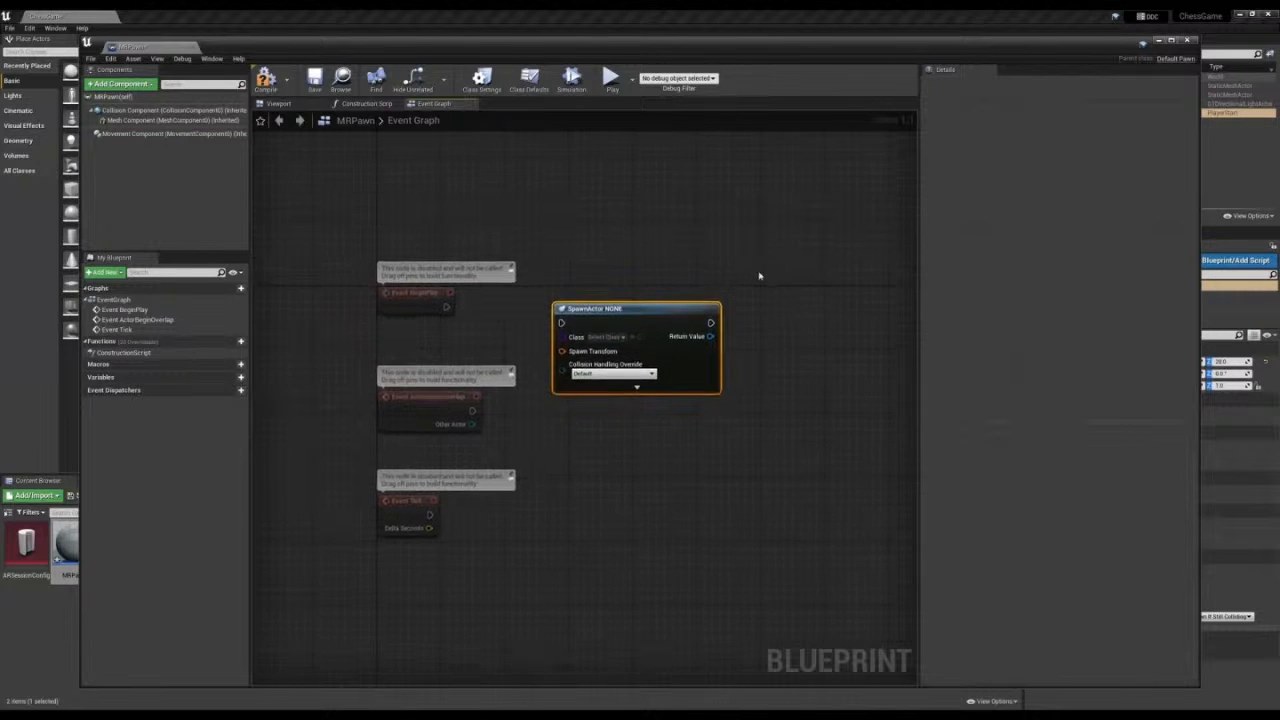
left_click(620, 338)
type("uxthand")
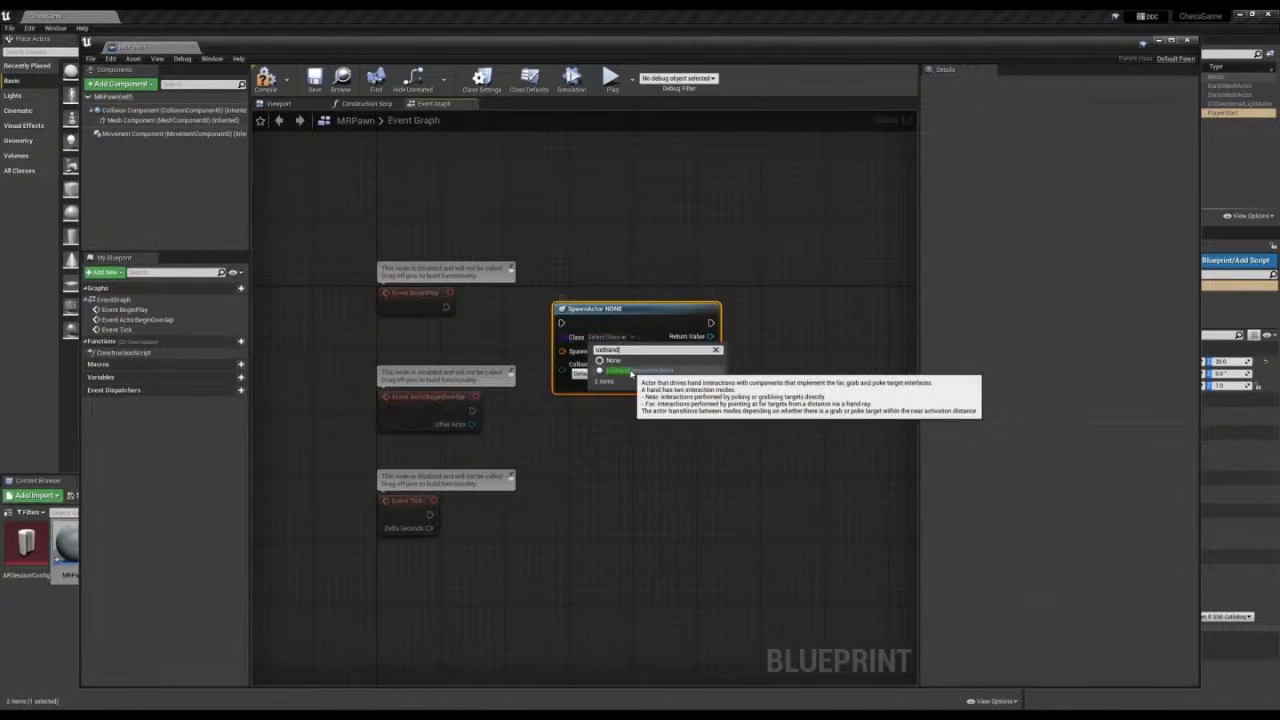
left_click(630, 371)
left_click(639, 455)
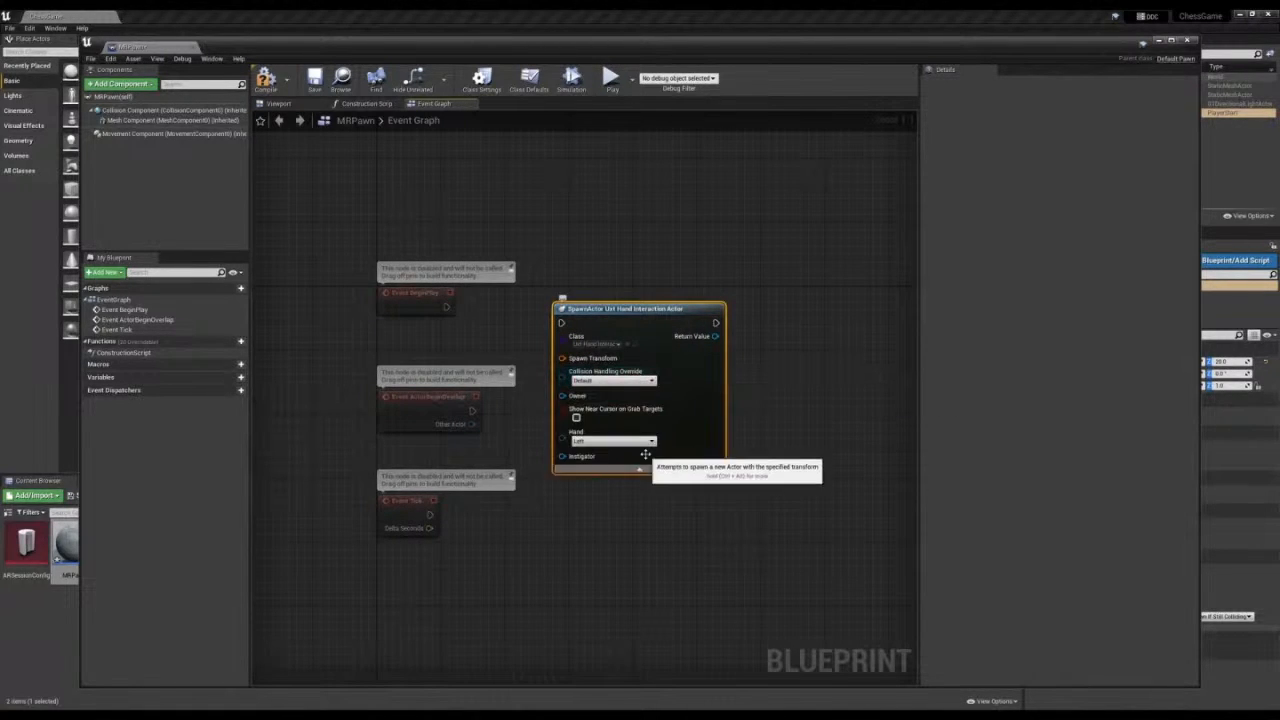
- Duplicate the SpawnActor Uxt Hand Interaction Actor node, place the copy below the original, and set its Hand to Right
right_click_drag(785, 398, 787, 464)
left_click_drag(656, 374, 739, 232)
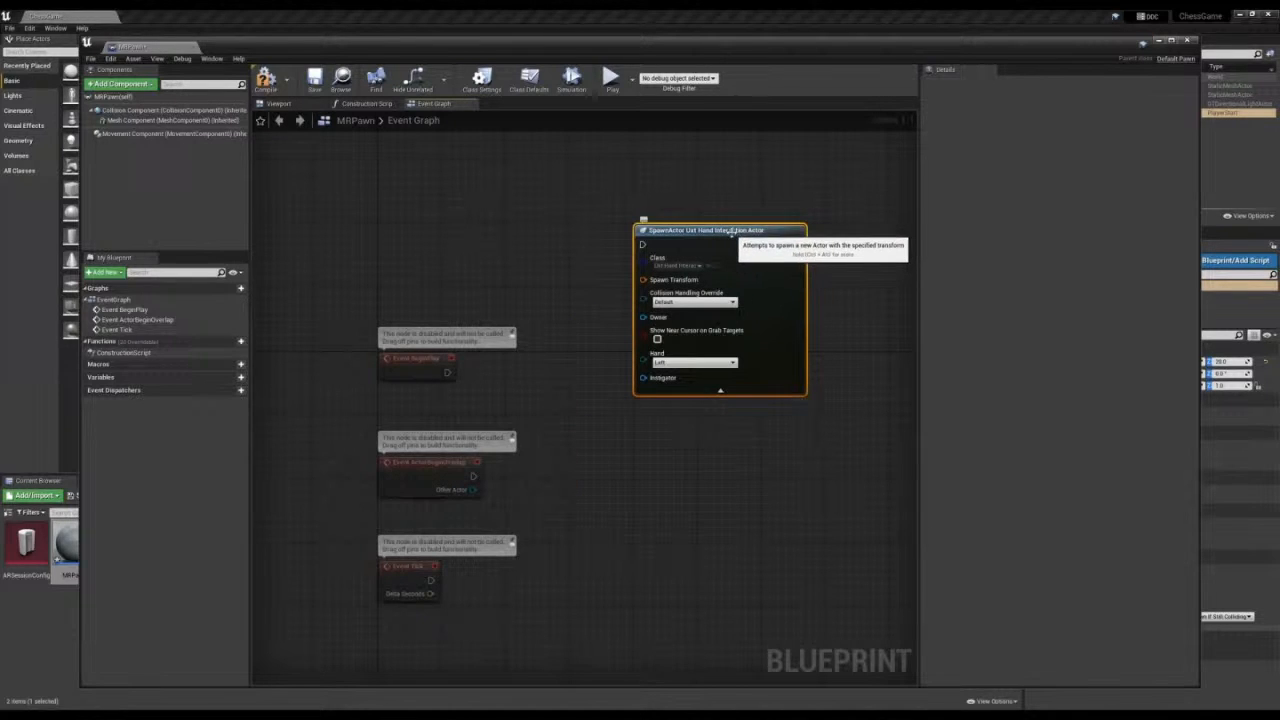
key("ctrl+w")
left_click_drag(843, 262, 733, 422)
left_click(694, 554)
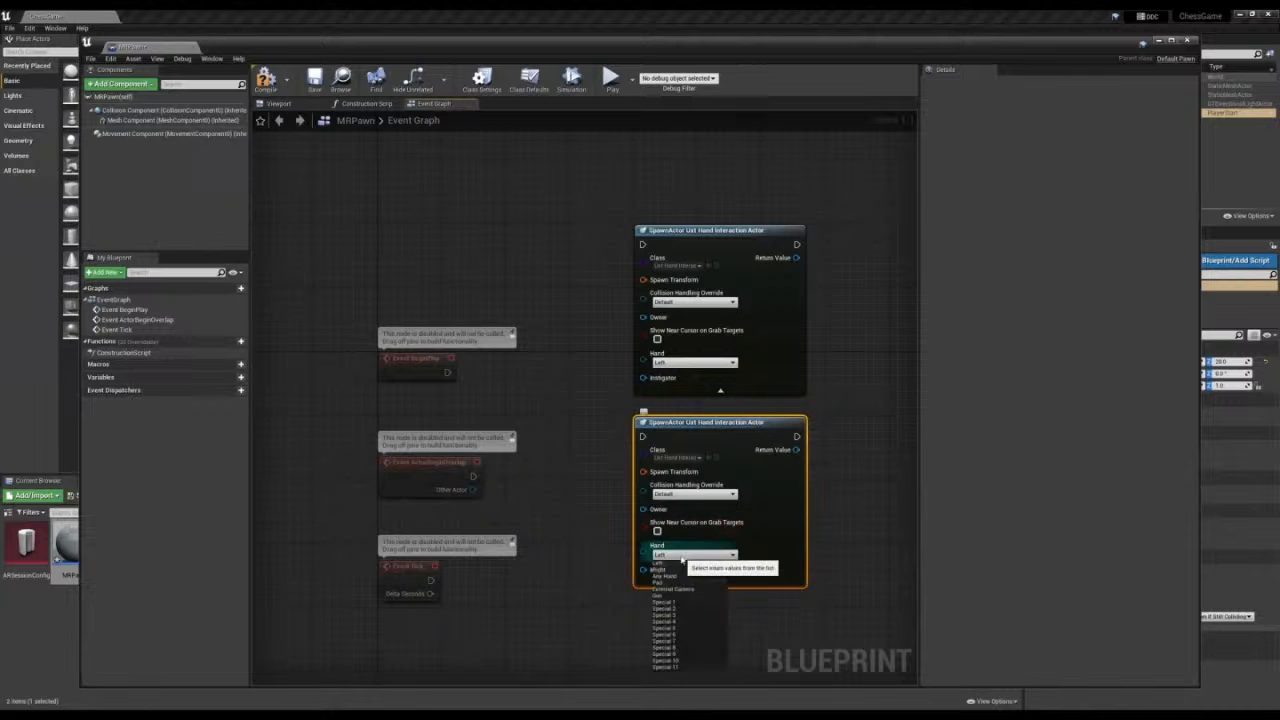
left_click(660, 569)
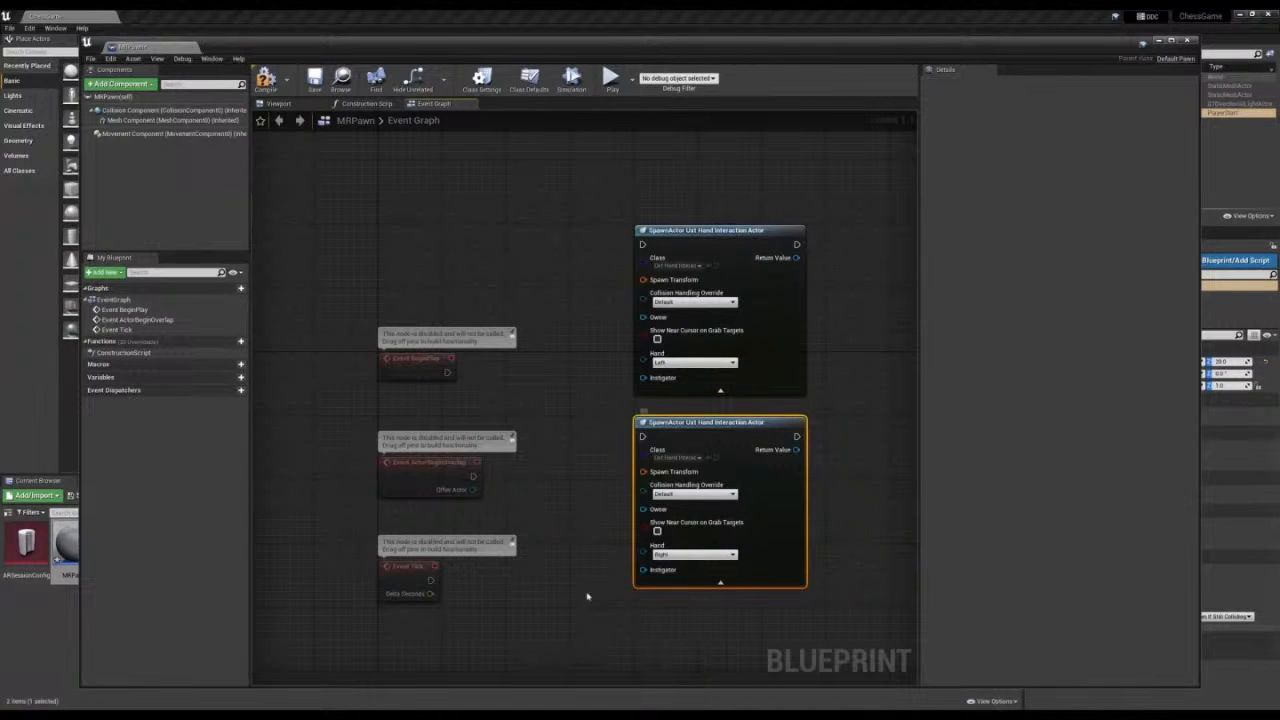
- Delete Event ActorBeginOverlap and Event Tick, and wire Event BeginPlay through a Sequence node to both SpawnActor nodes
left_click_drag(512, 606, 368, 442)
key("Delete")
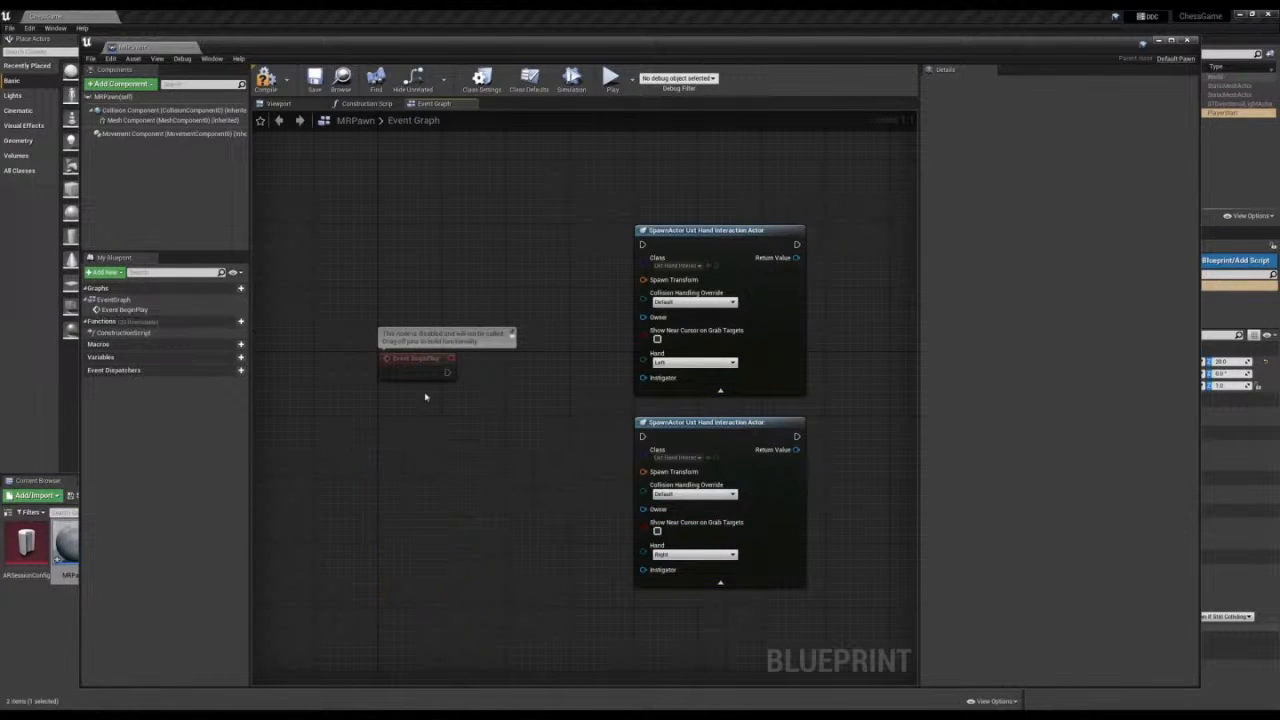
left_click_drag(447, 372, 473, 376)
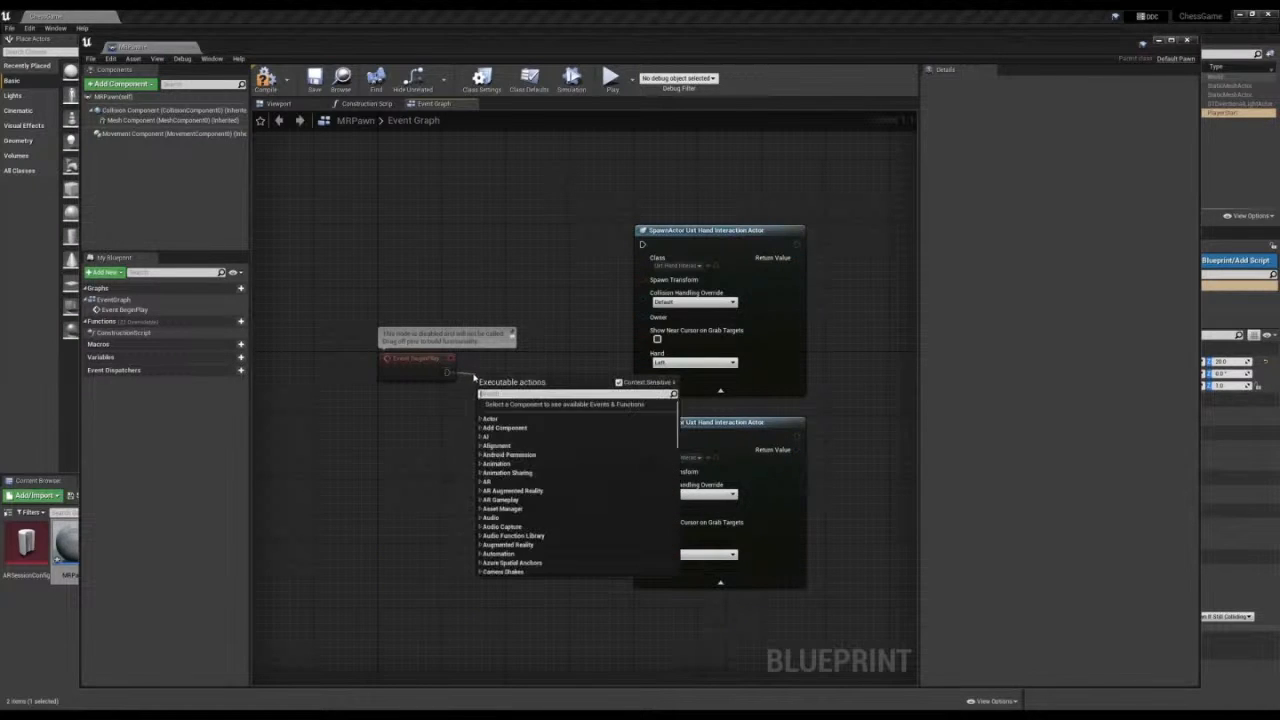
type("seq")
left_click(517, 490)
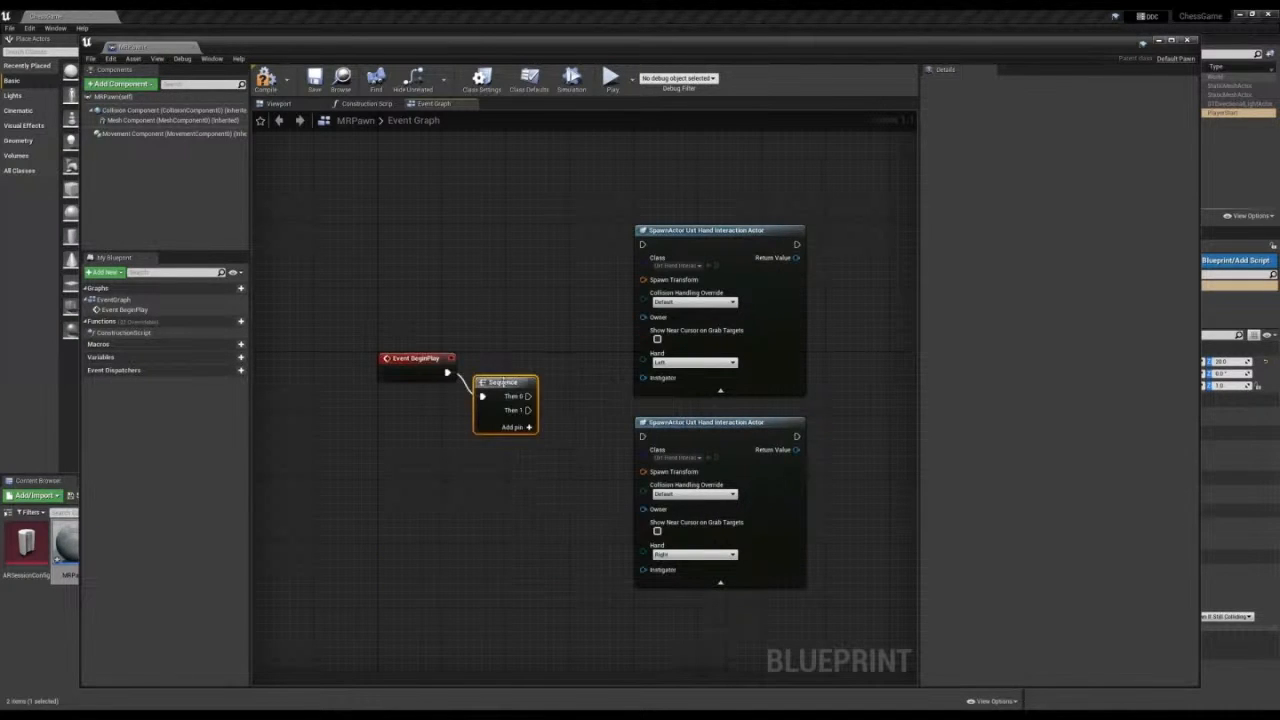
left_click_drag(528, 362, 642, 247)
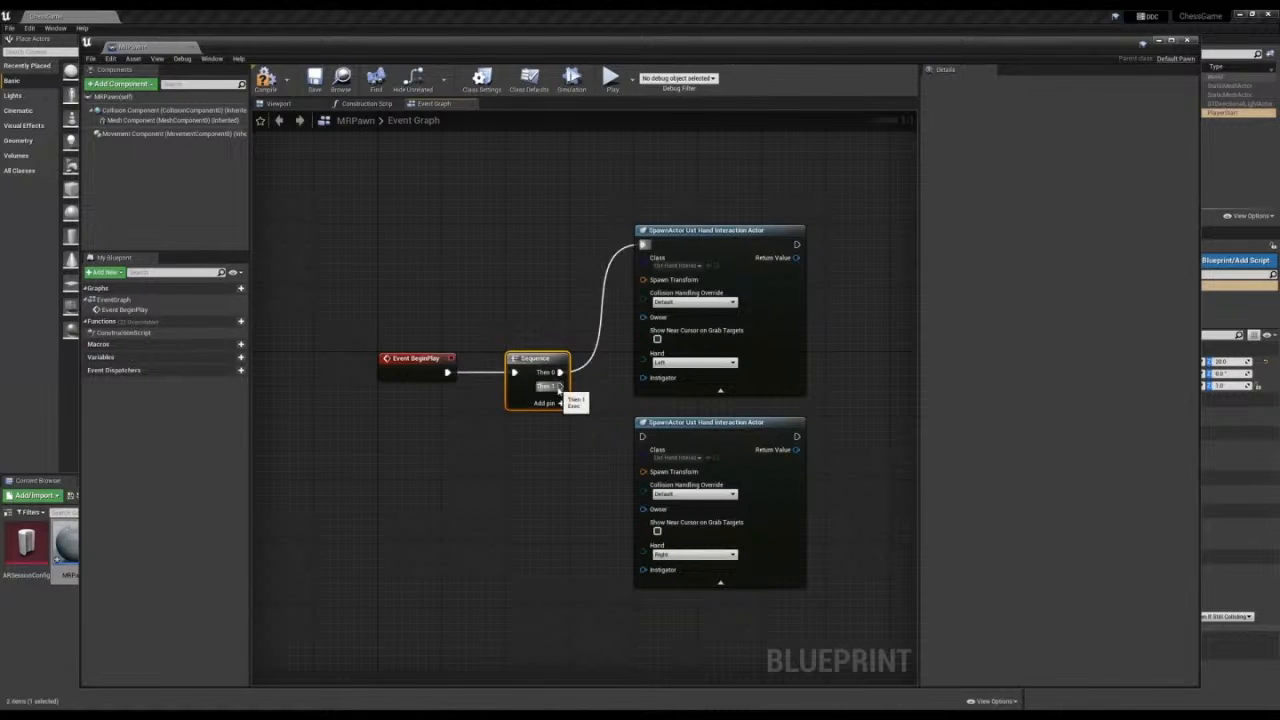
left_click_drag(560, 386, 642, 437)
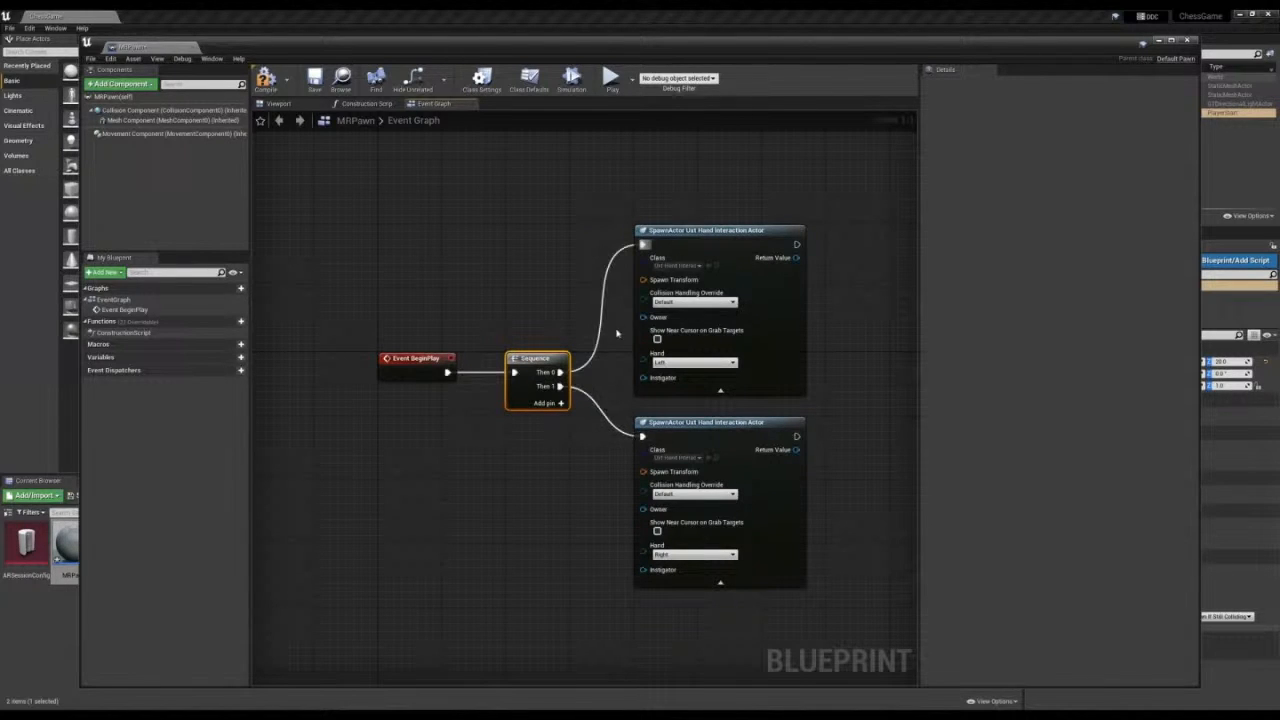
- Add a Make Transform node and connect its Return Value to the Spawn Transform of both SpawnActor nodes
left_click_drag(639, 284, 553, 437)
left_click(590, 623)
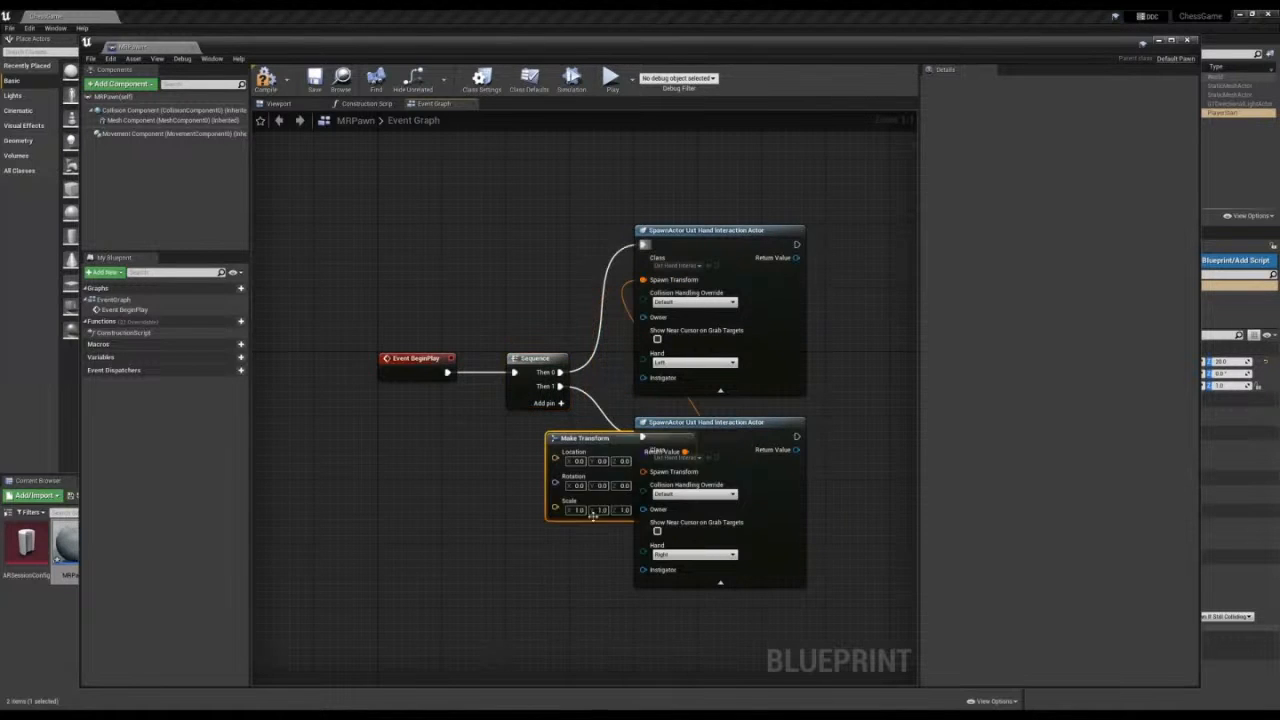
left_click_drag(601, 441, 476, 426)
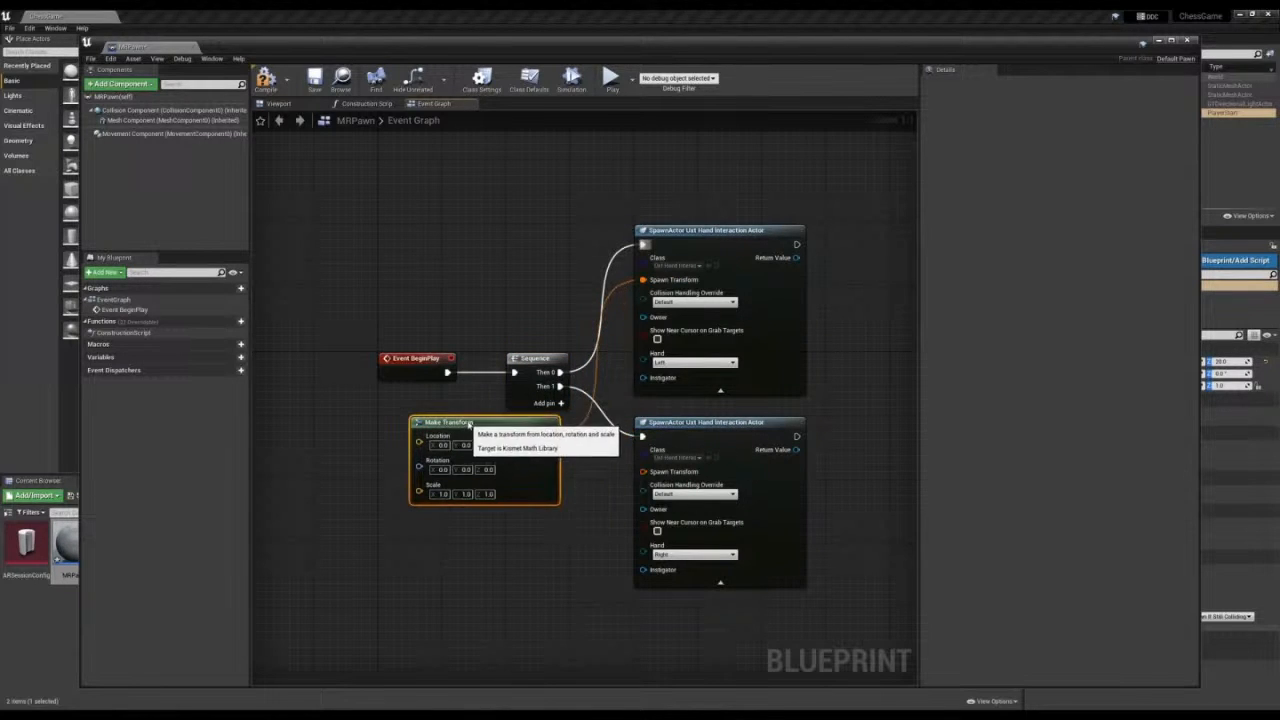
left_click_drag(557, 436, 643, 472)
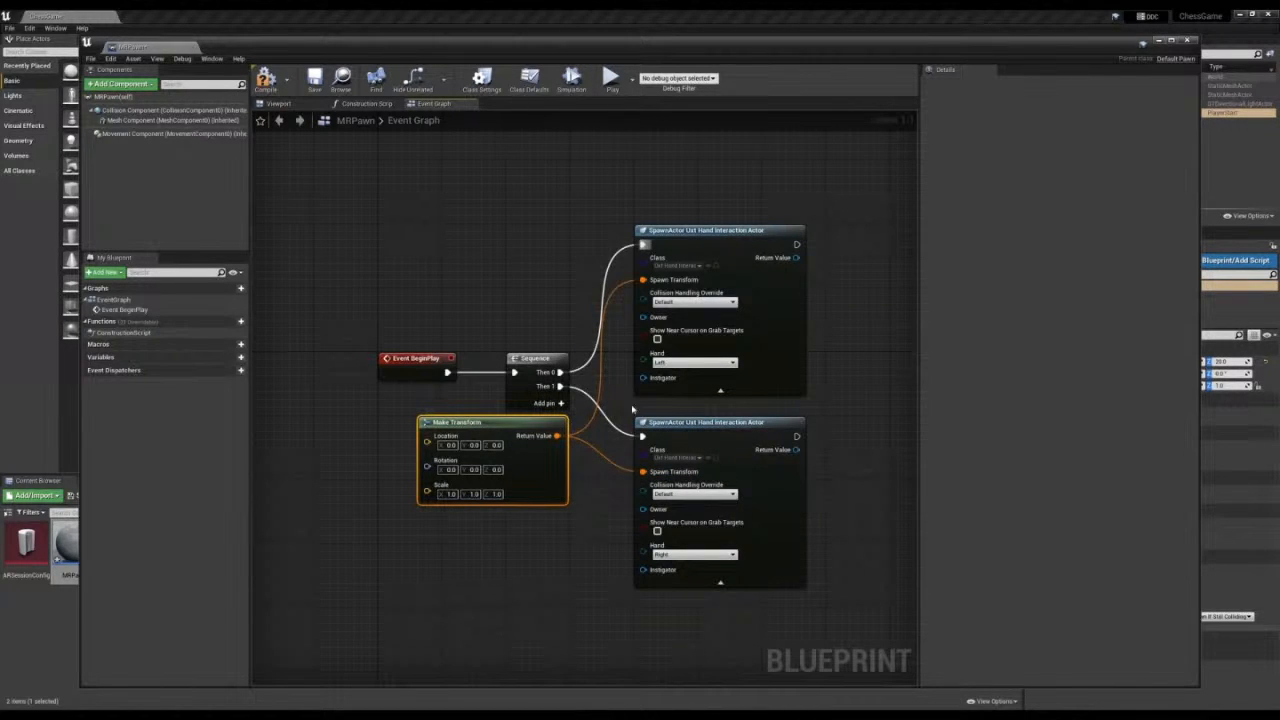
- Add a Self reference and connect it to the Owner pin of both SpawnActor nodes
left_click_drag(643, 317, 563, 531)
type("self")
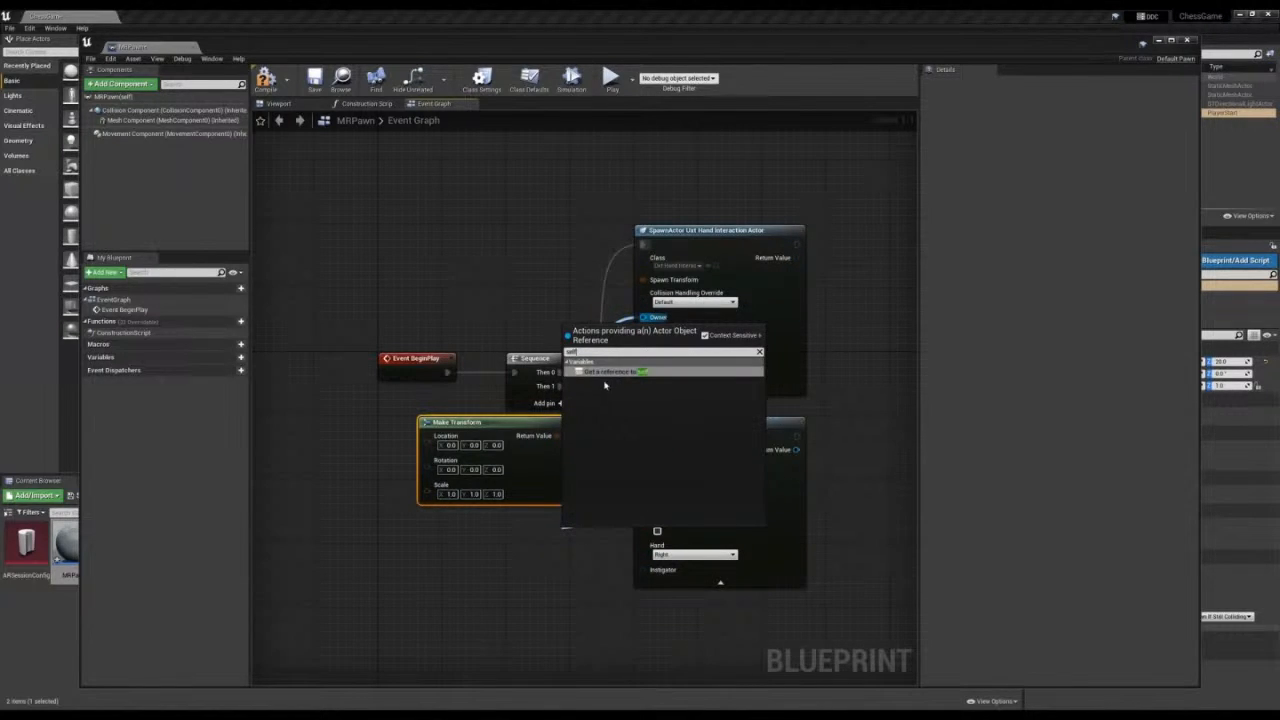
left_click(605, 373)
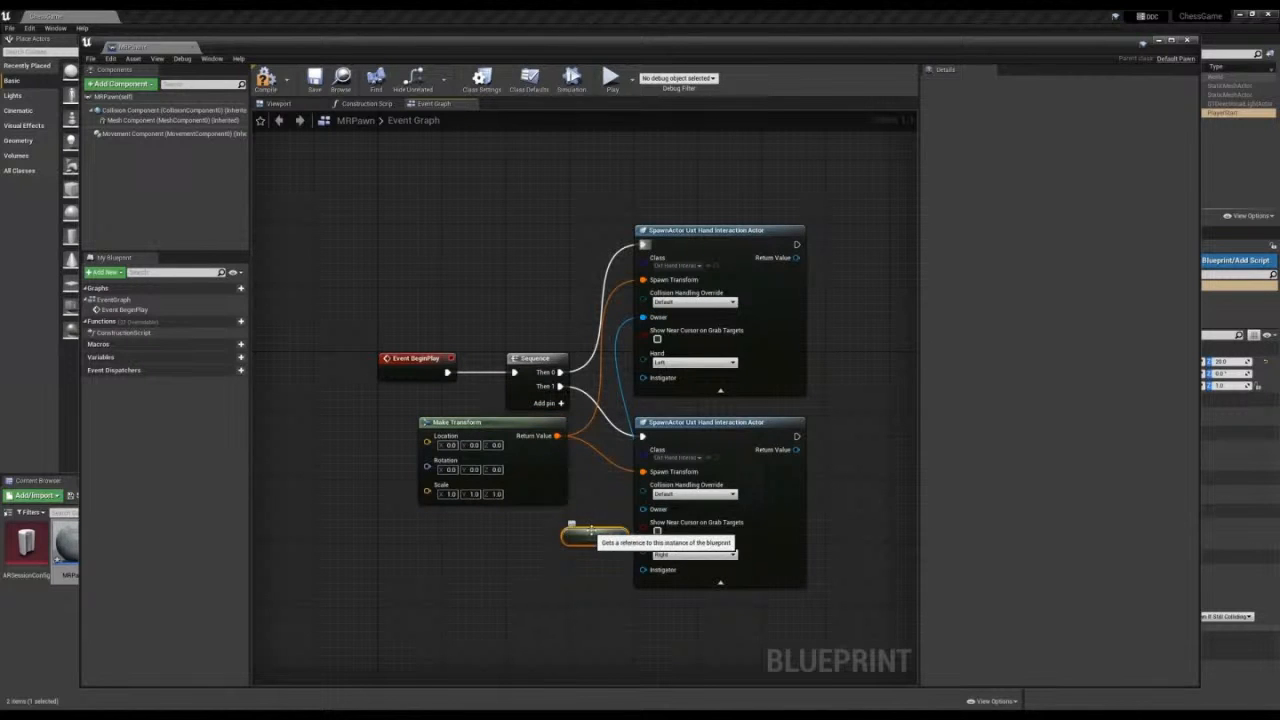
left_click_drag(586, 532, 643, 509)
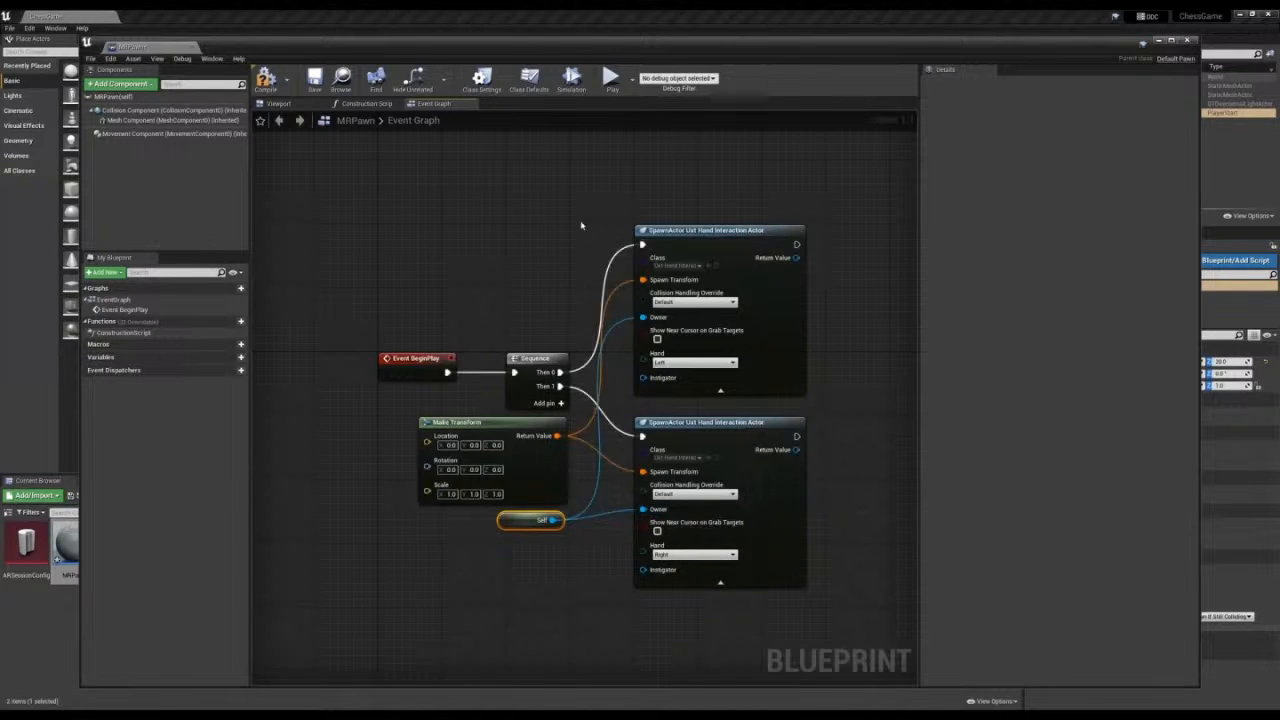
- Move both SpawnActor nodes farther from the Sequence node and close the MRPawn Blueprint
left_click_drag(587, 187, 720, 456)
left_click_drag(710, 232, 766, 296)
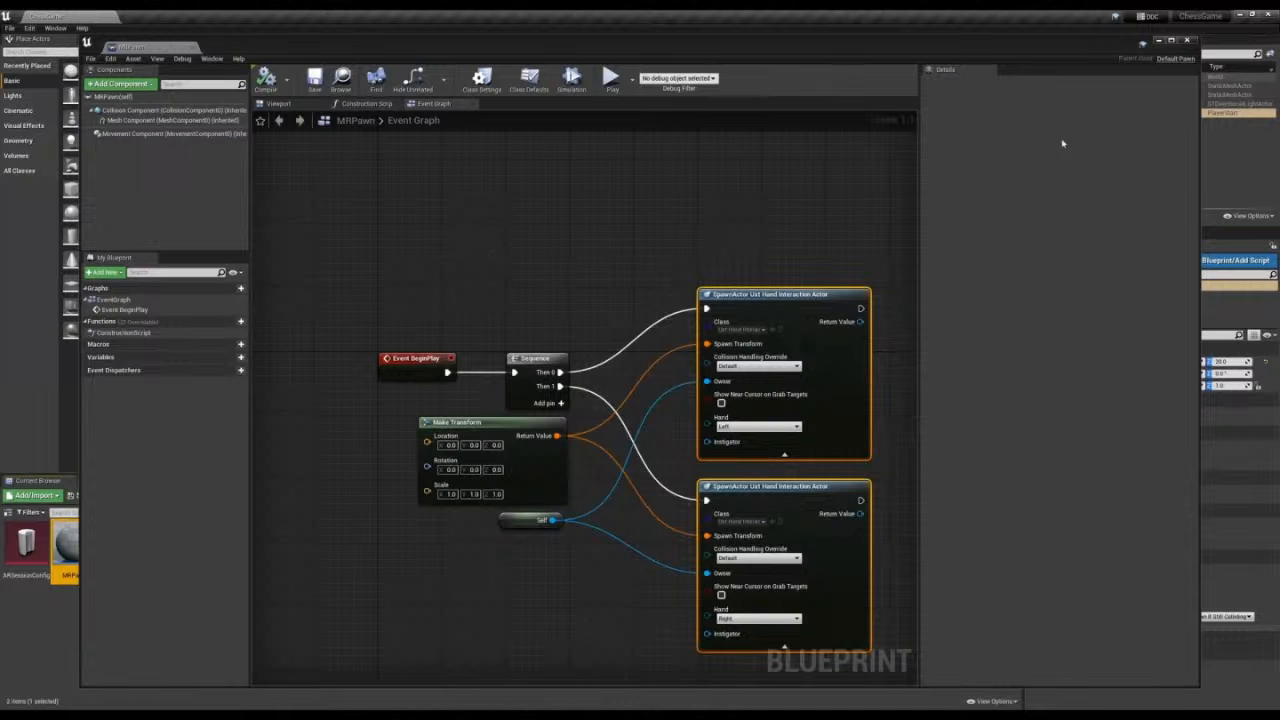
left_click(1188, 41)
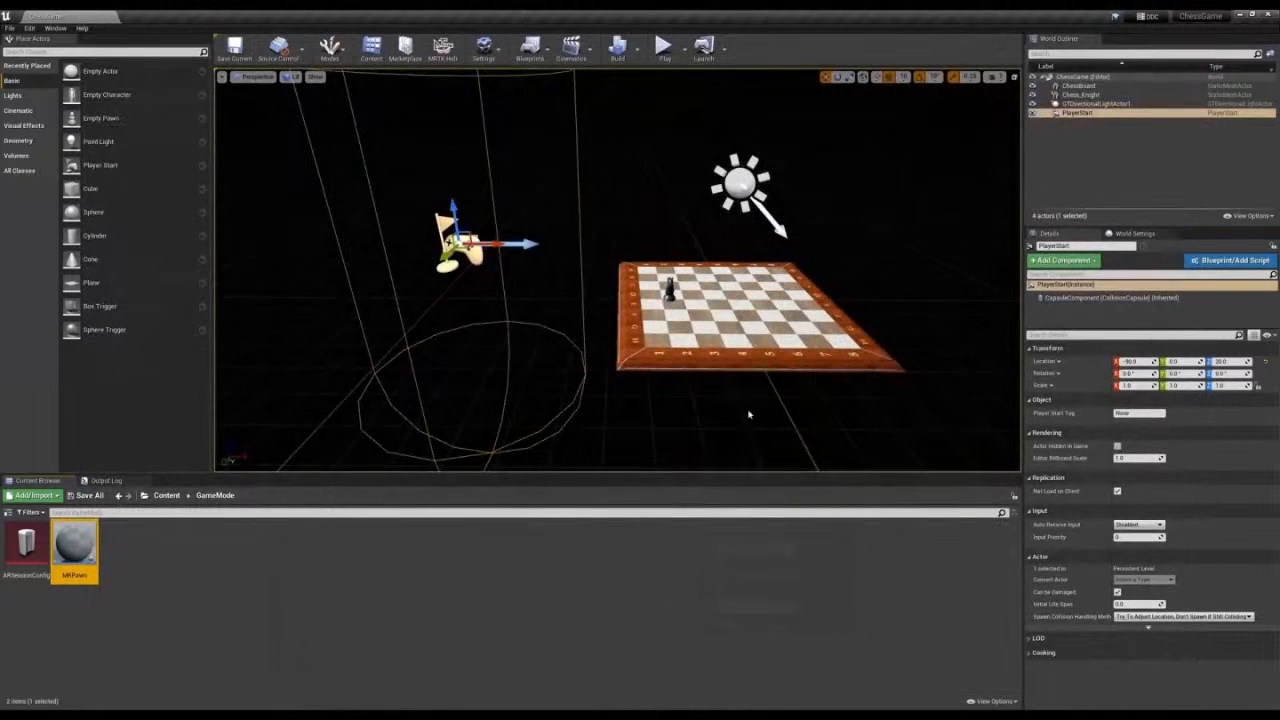
- Create a Blueprint class based on Game Mode Base in the GameMode folder and name it MRGameMode
left_click(33, 495)
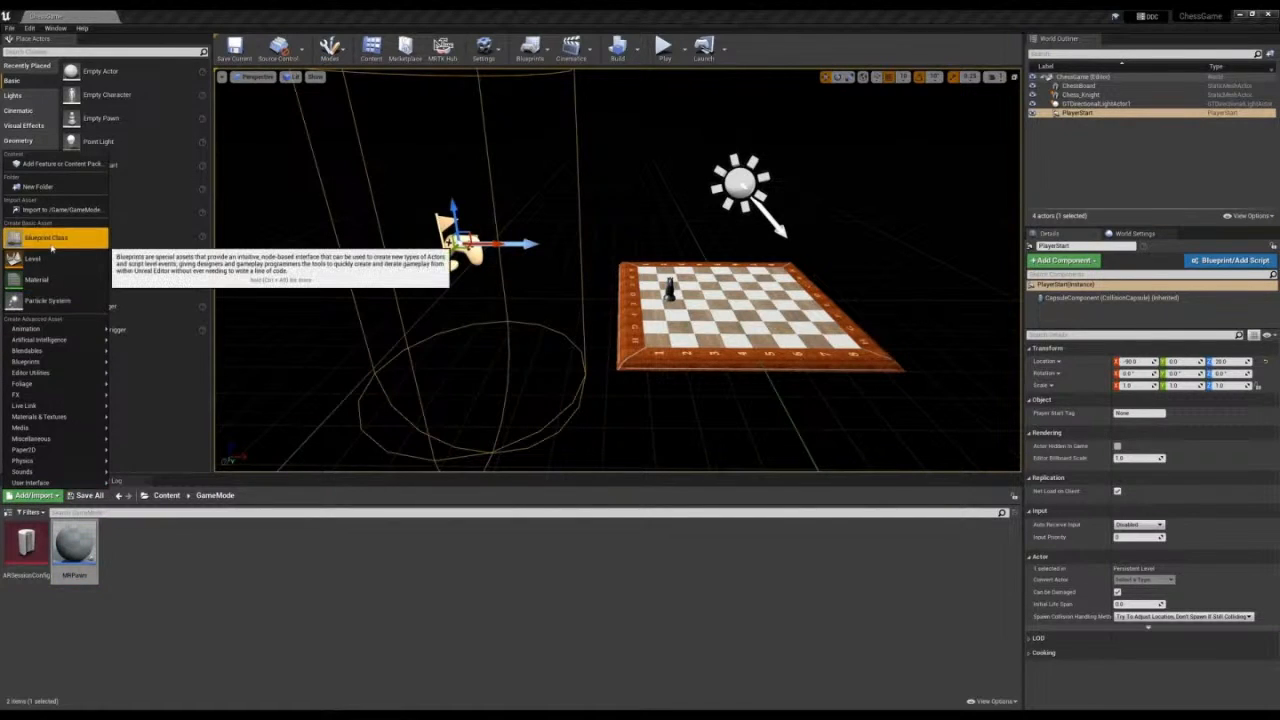
left_click(48, 238)
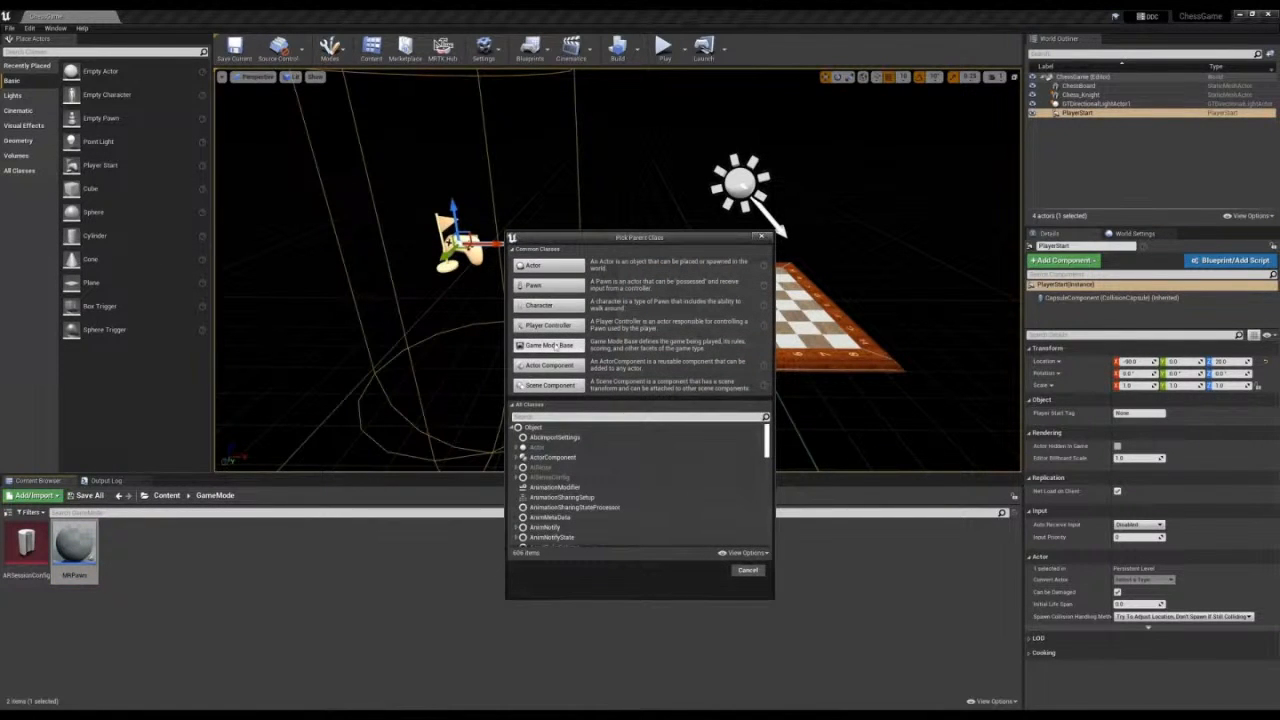
left_click(555, 345)
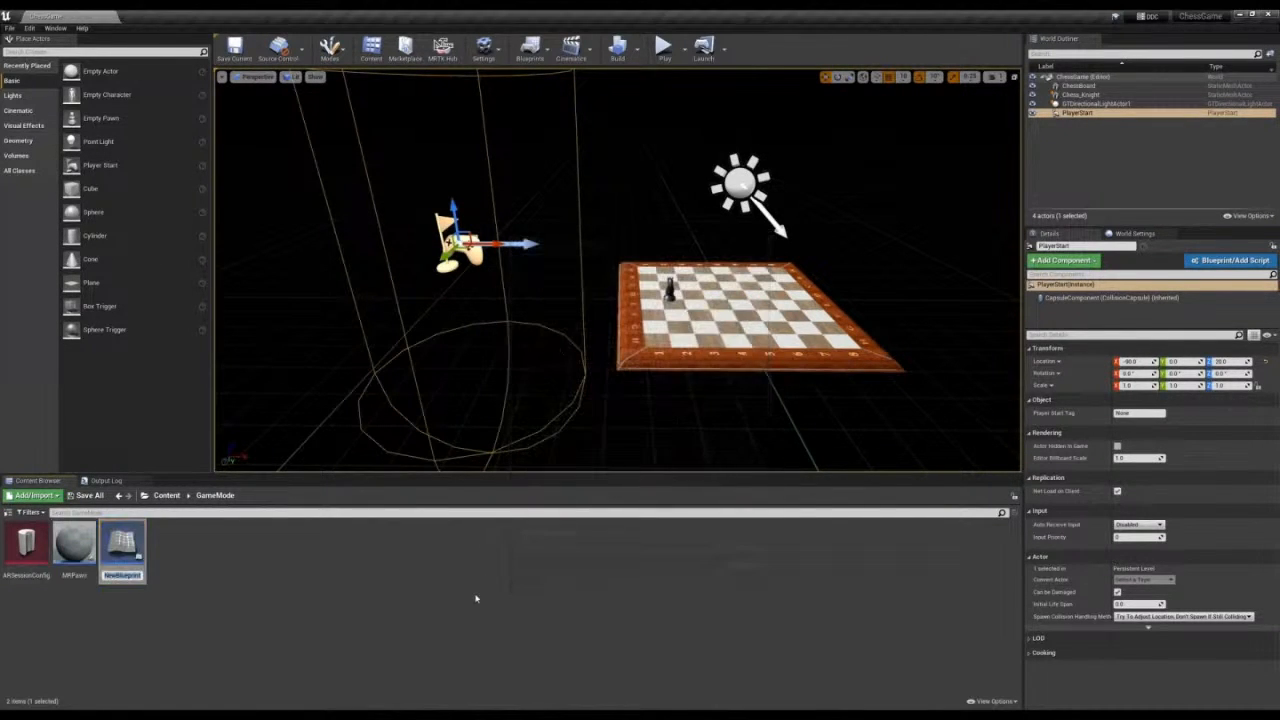
type("MRGameMode")
key("Return")
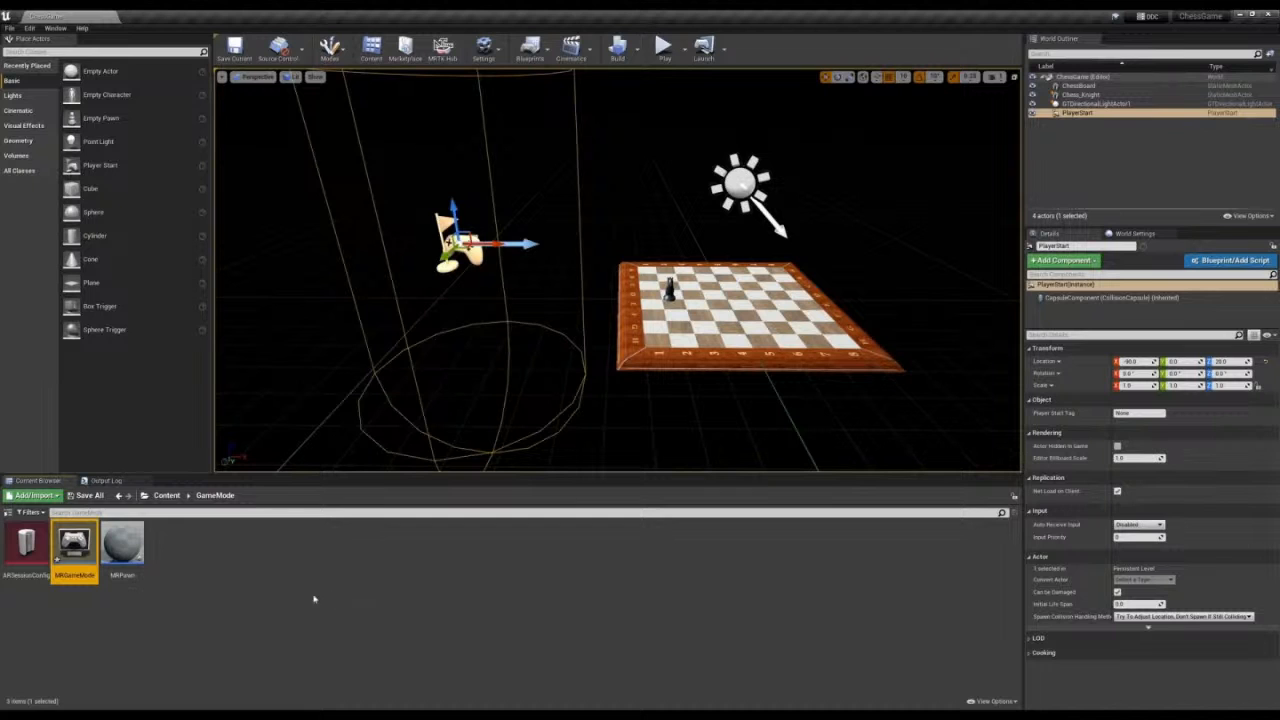
- Open MRGameMode and set its Default Pawn Class to MRPawn
double_click(74, 548)
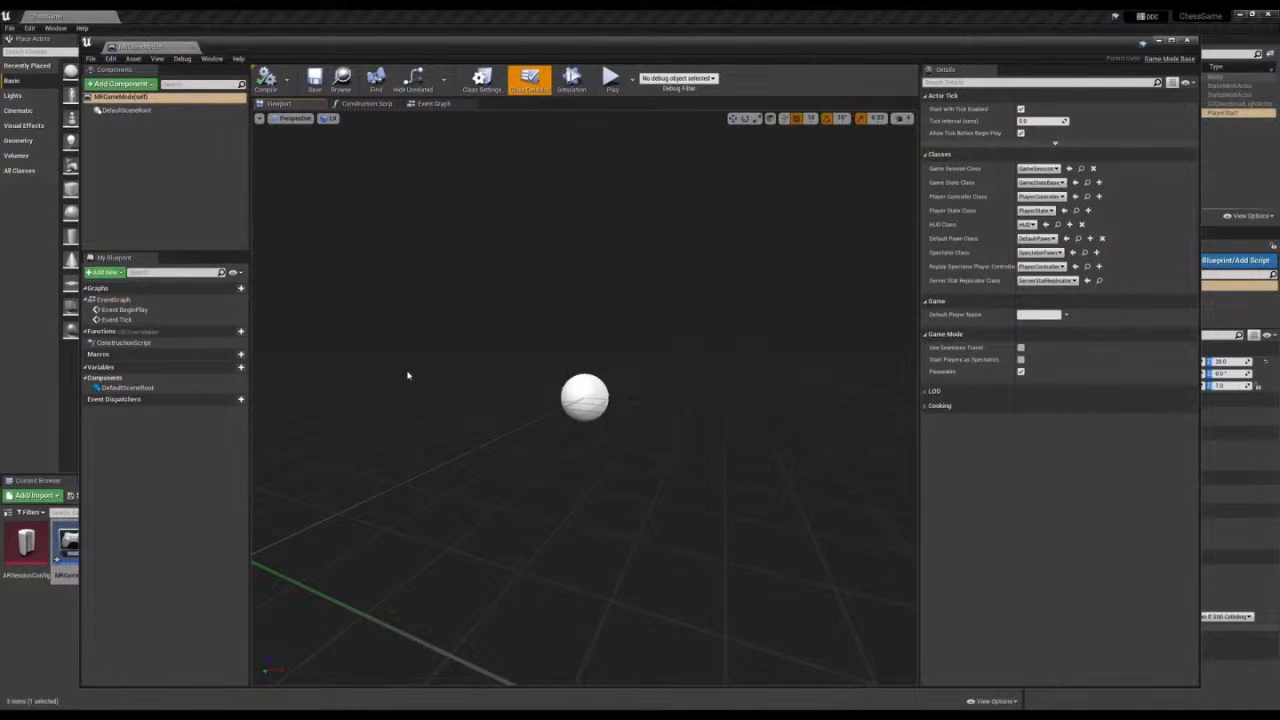
left_click(1040, 239)
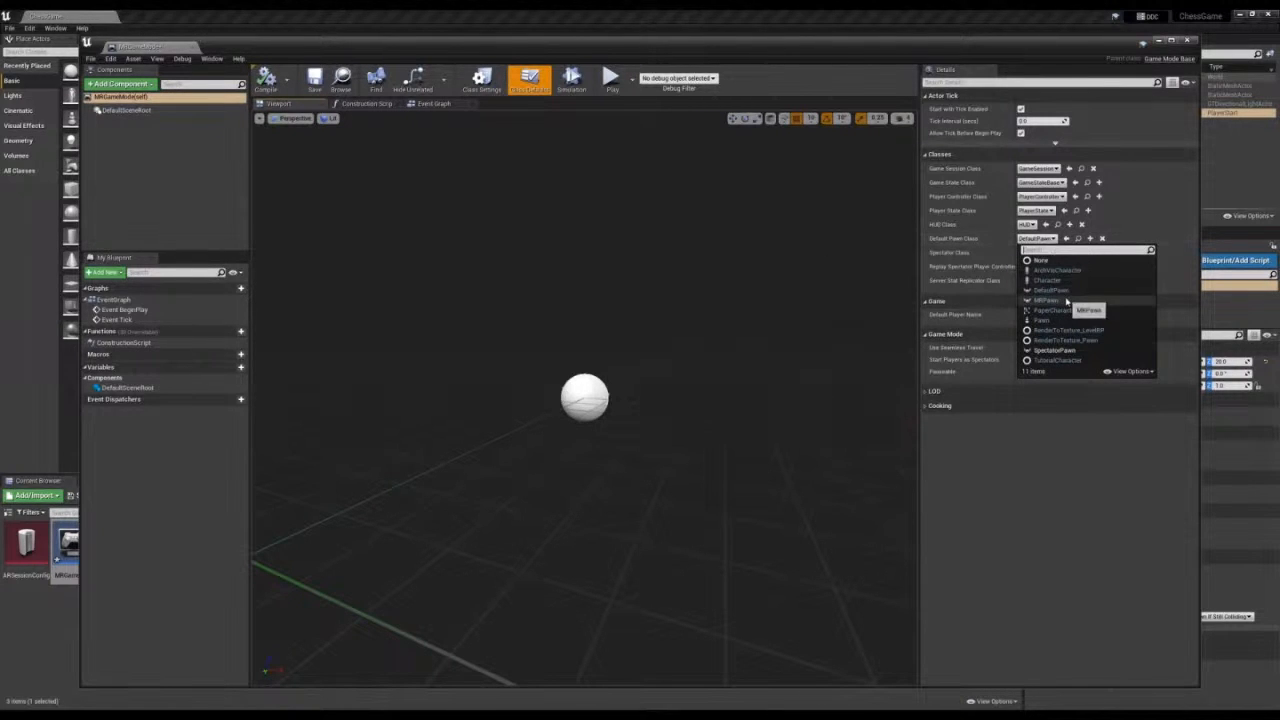
left_click(1046, 300)
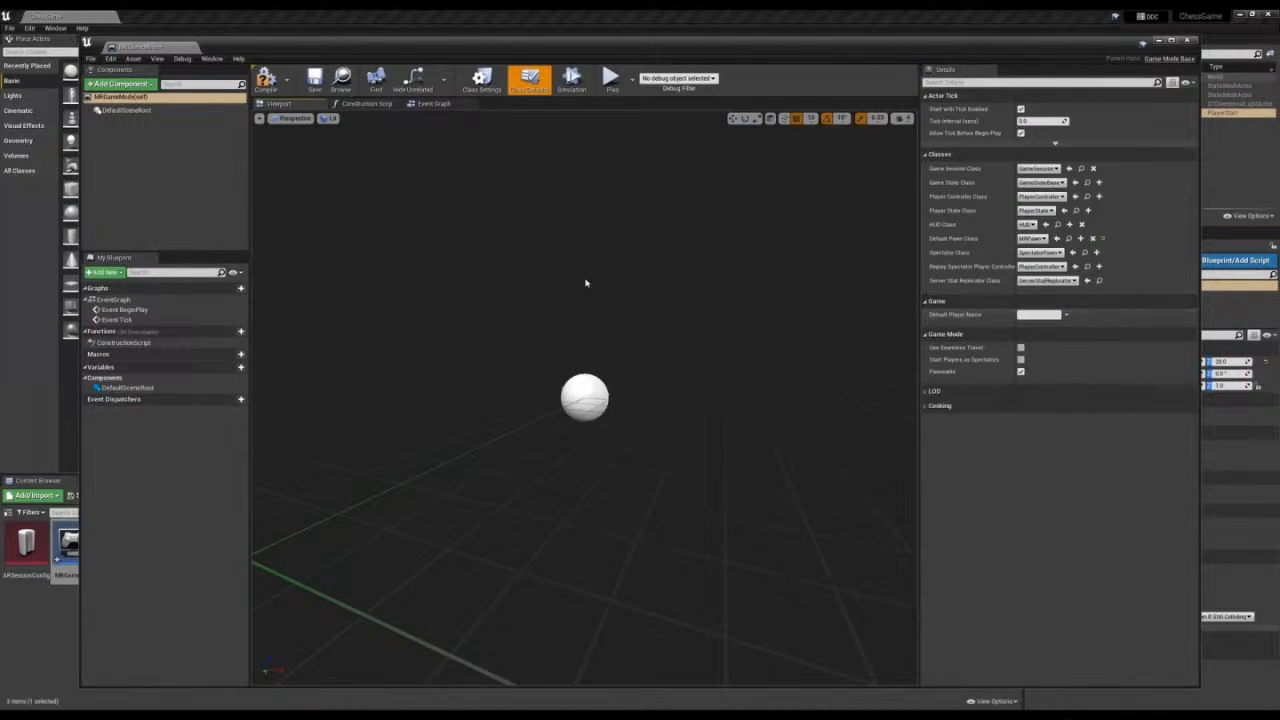
- Connect a Start AR Session node to Event BeginPlay in MRGameMode's Event Graph, with ARSessionConfig as its Session Config
left_click(433, 104)
right_click_drag(700, 394, 480, 318)
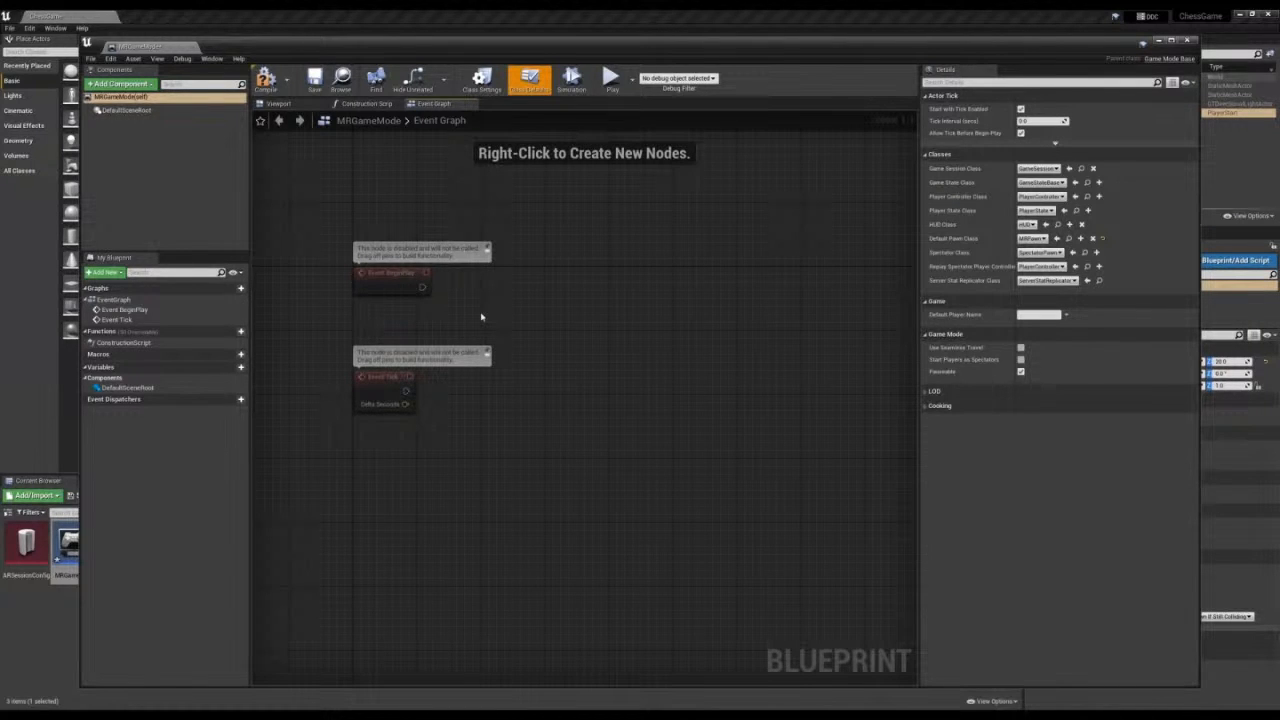
left_click_drag(421, 287, 518, 298)
type("start ar se")
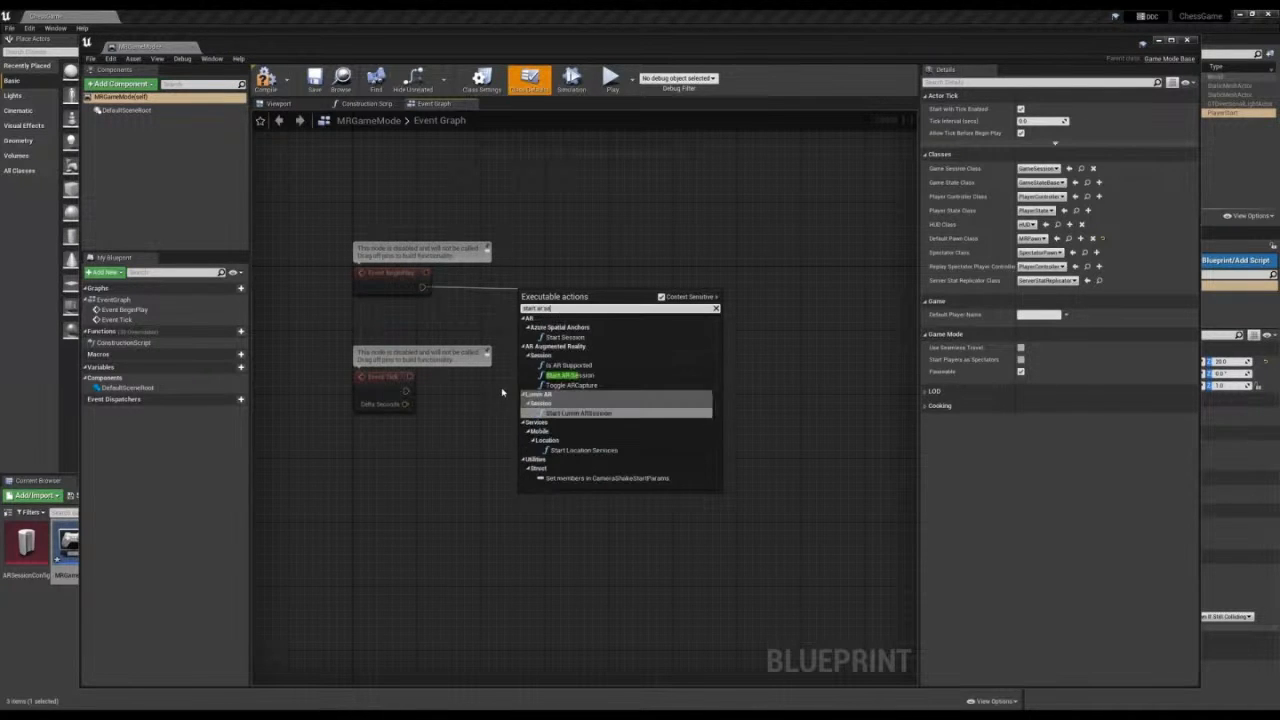
left_click(568, 376)
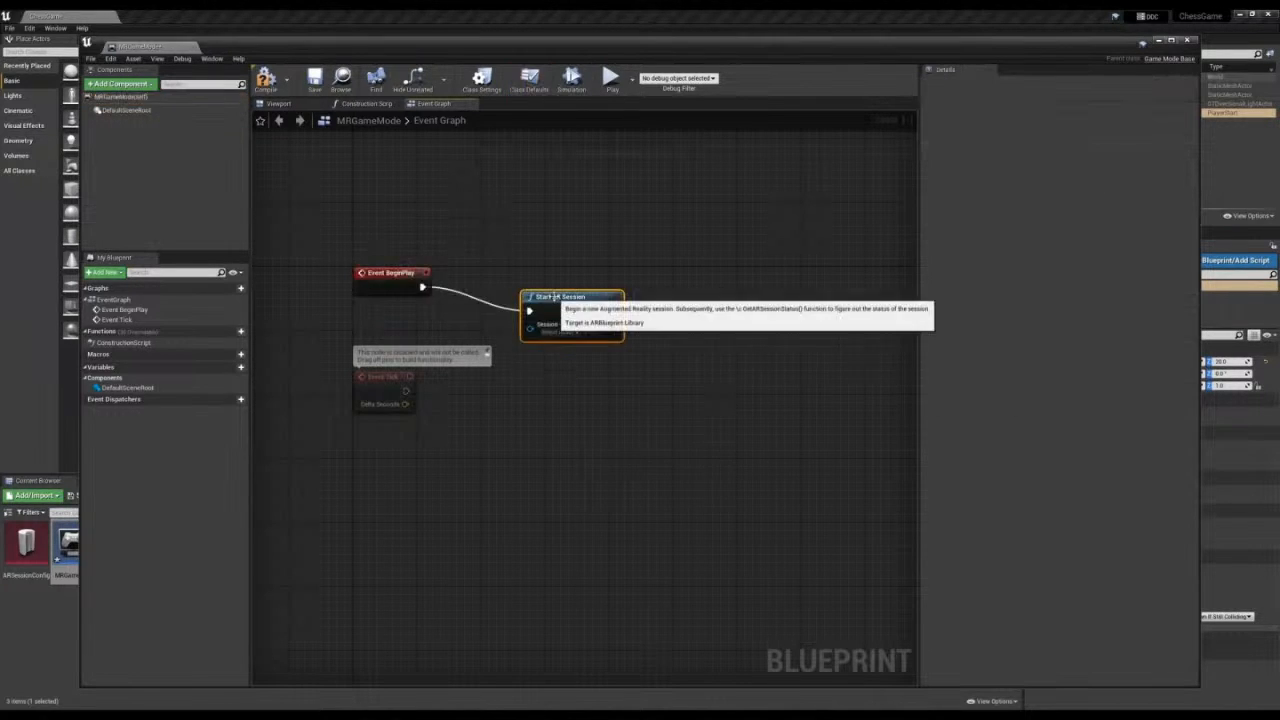
left_click_drag(554, 294, 576, 274)
left_click(582, 308)
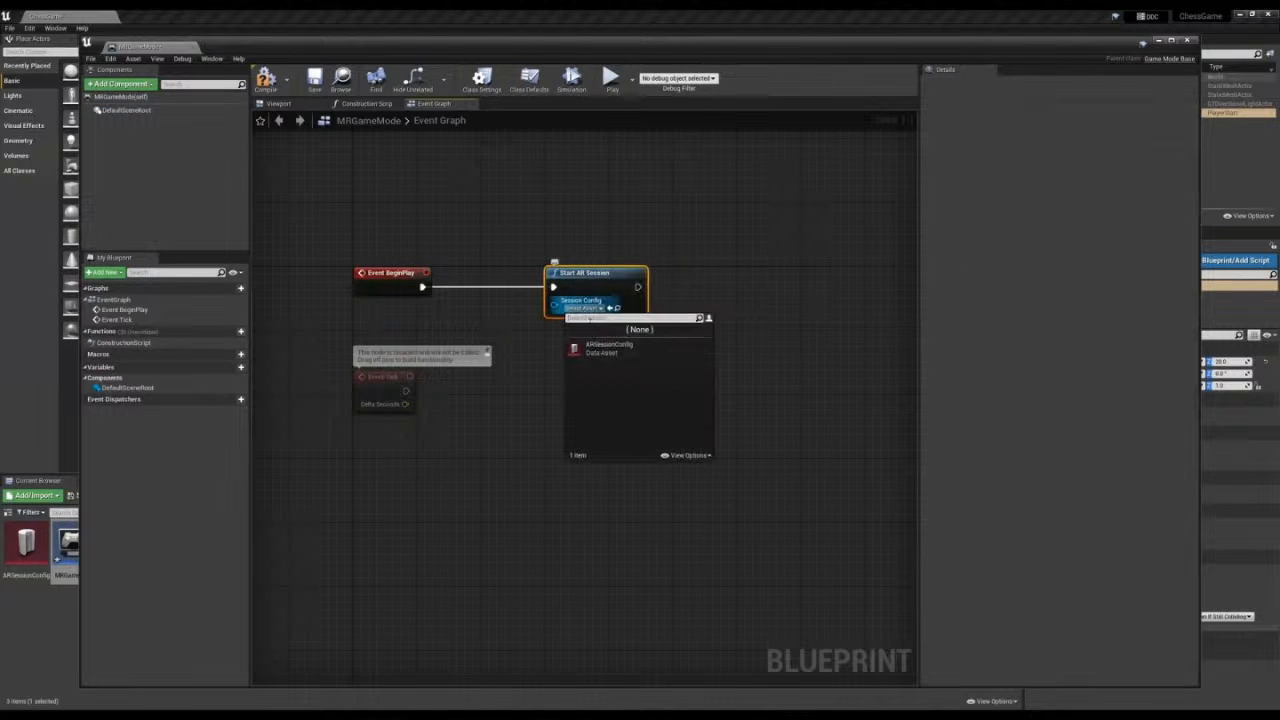
left_click(600, 352)
- Delete Event Tick from MRGameMode's Event Graph and add an Event End Play node in its place
left_click_drag(487, 471, 351, 372)
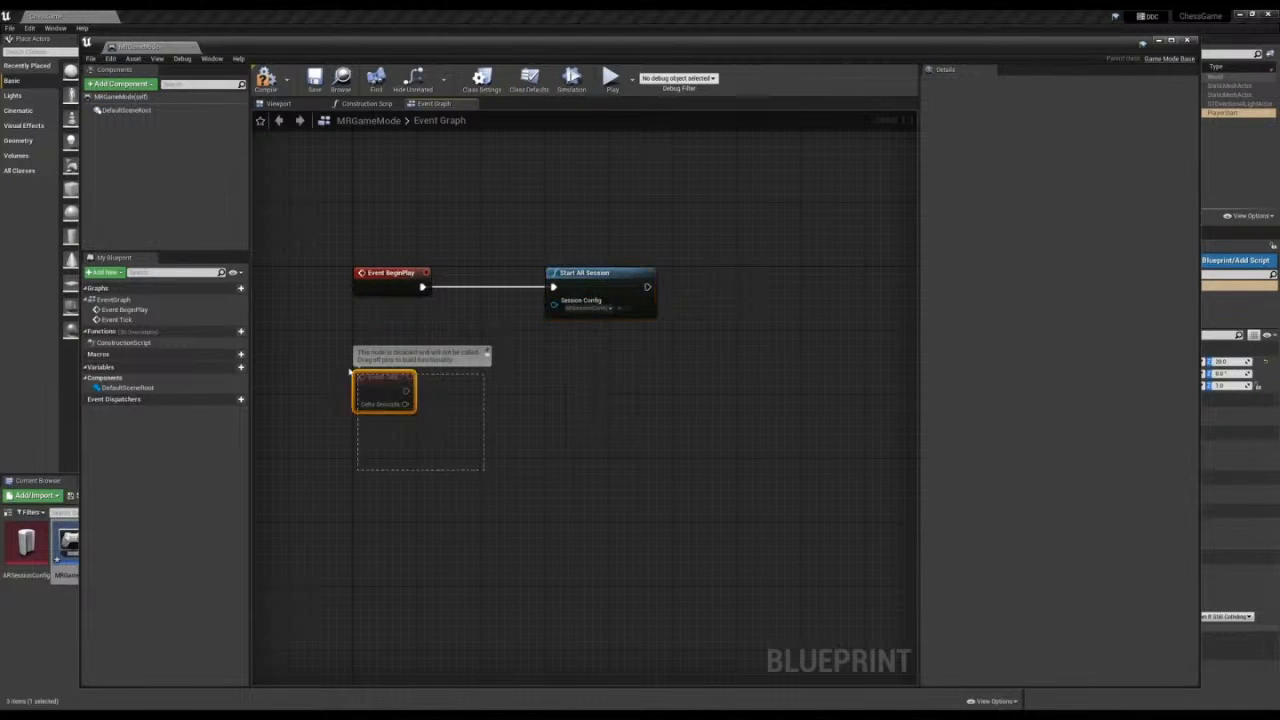
key("Delete")
right_click(373, 400)
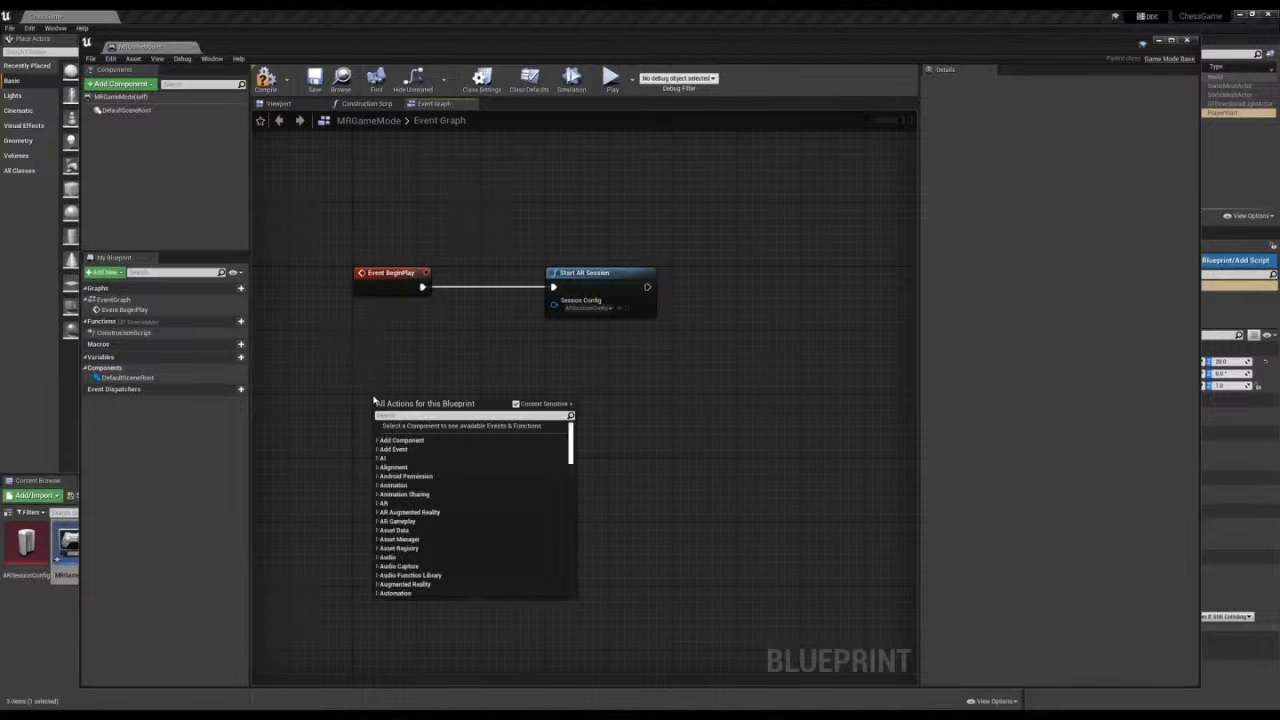
type("end play")
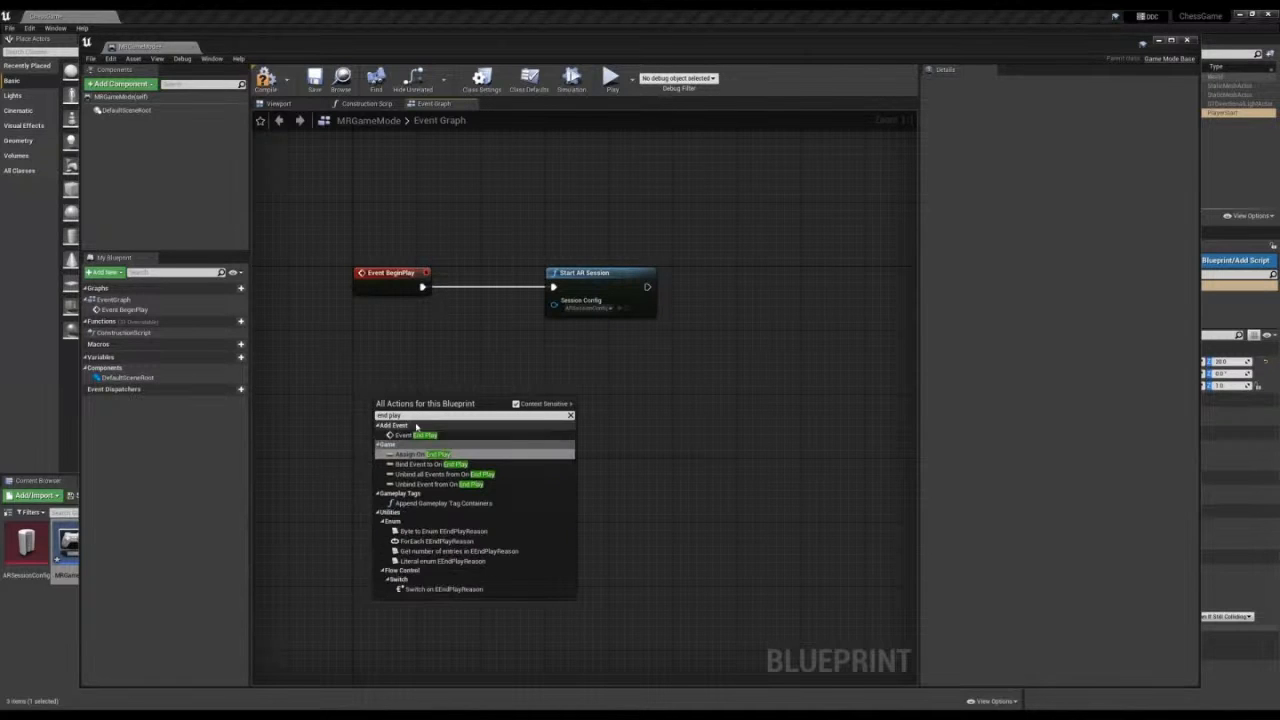
left_click(418, 434)
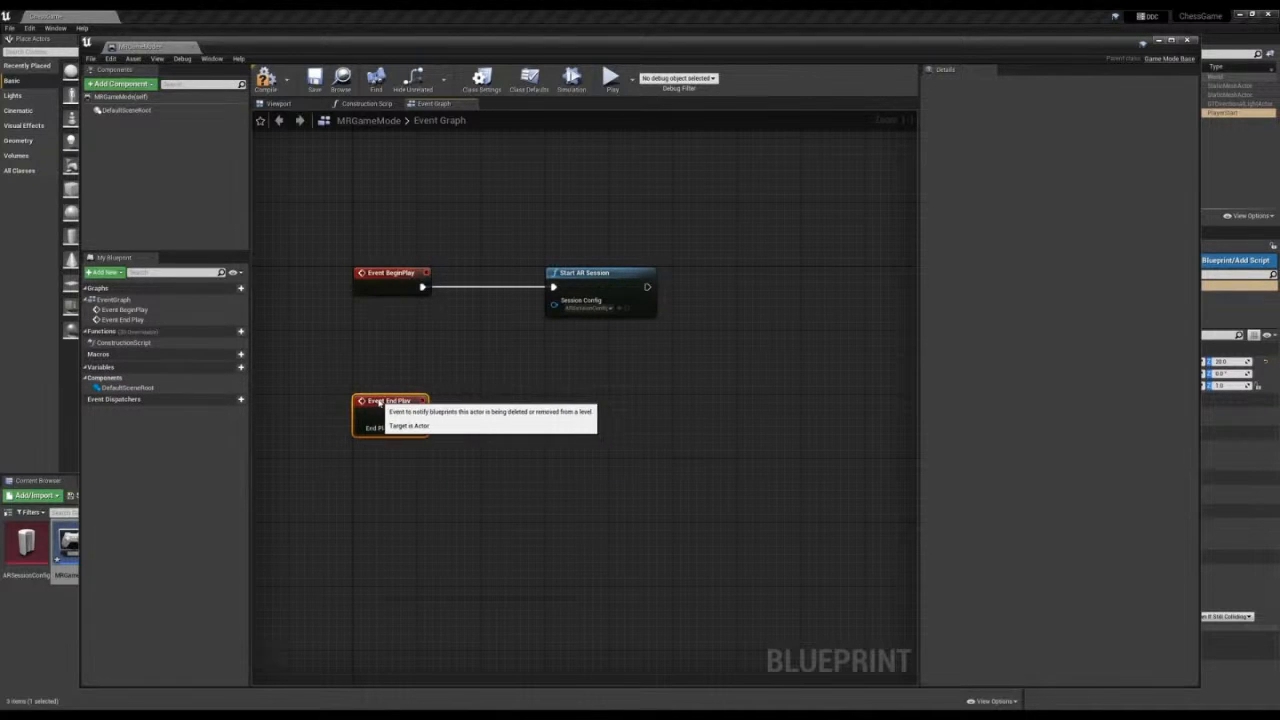
- Connect a Stop AR Session node to Event End Play, and compile and save MRGameMode
left_click_drag(417, 414, 527, 418)
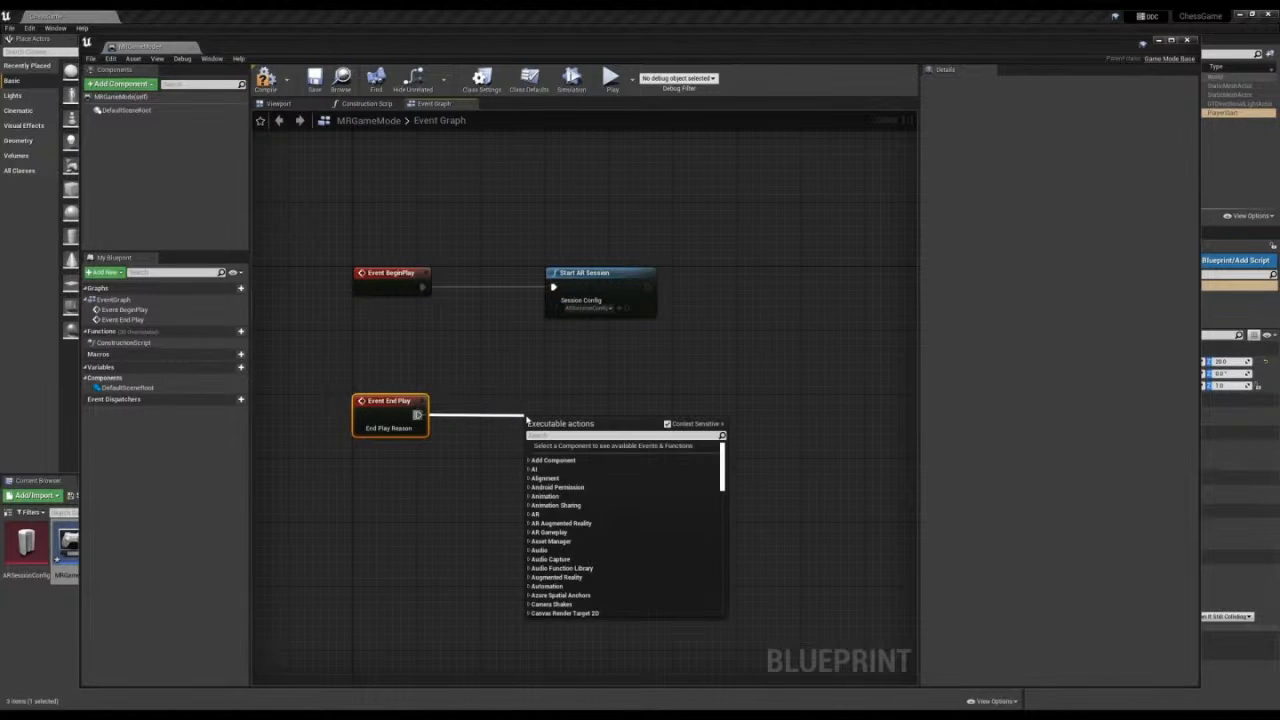
type("stop ar")
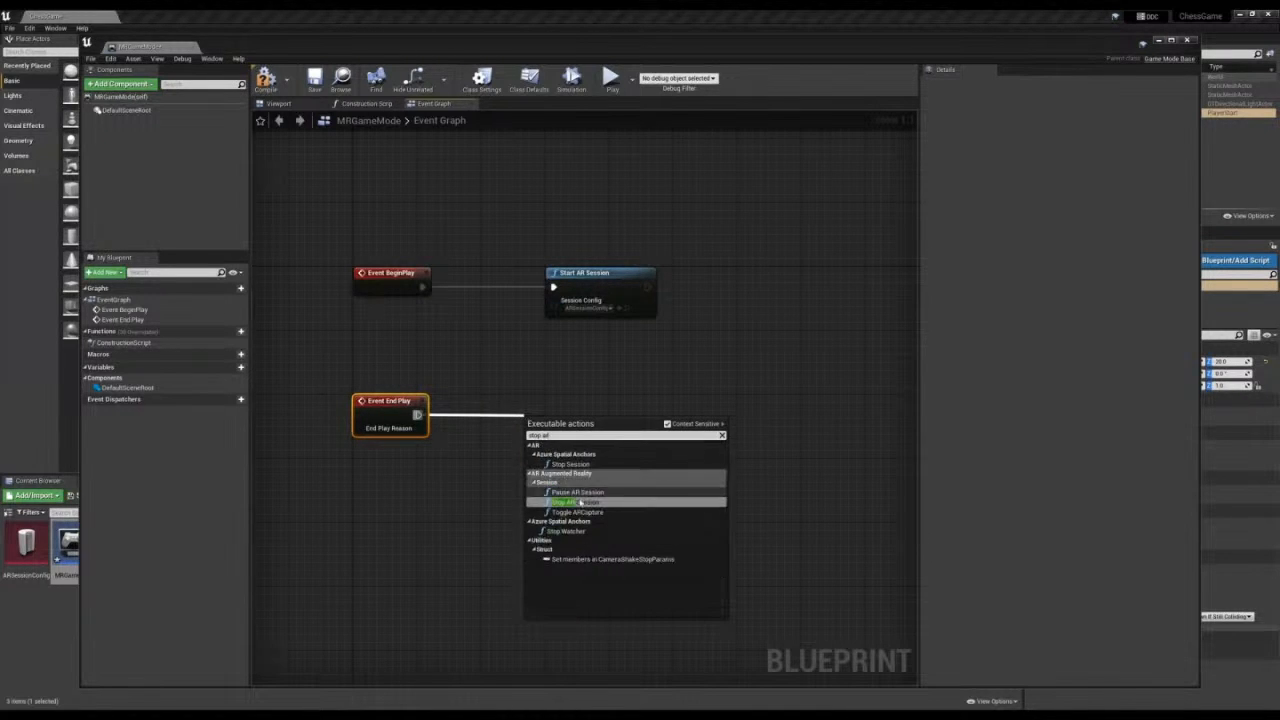
left_click(585, 506)
left_click_drag(558, 428, 582, 404)
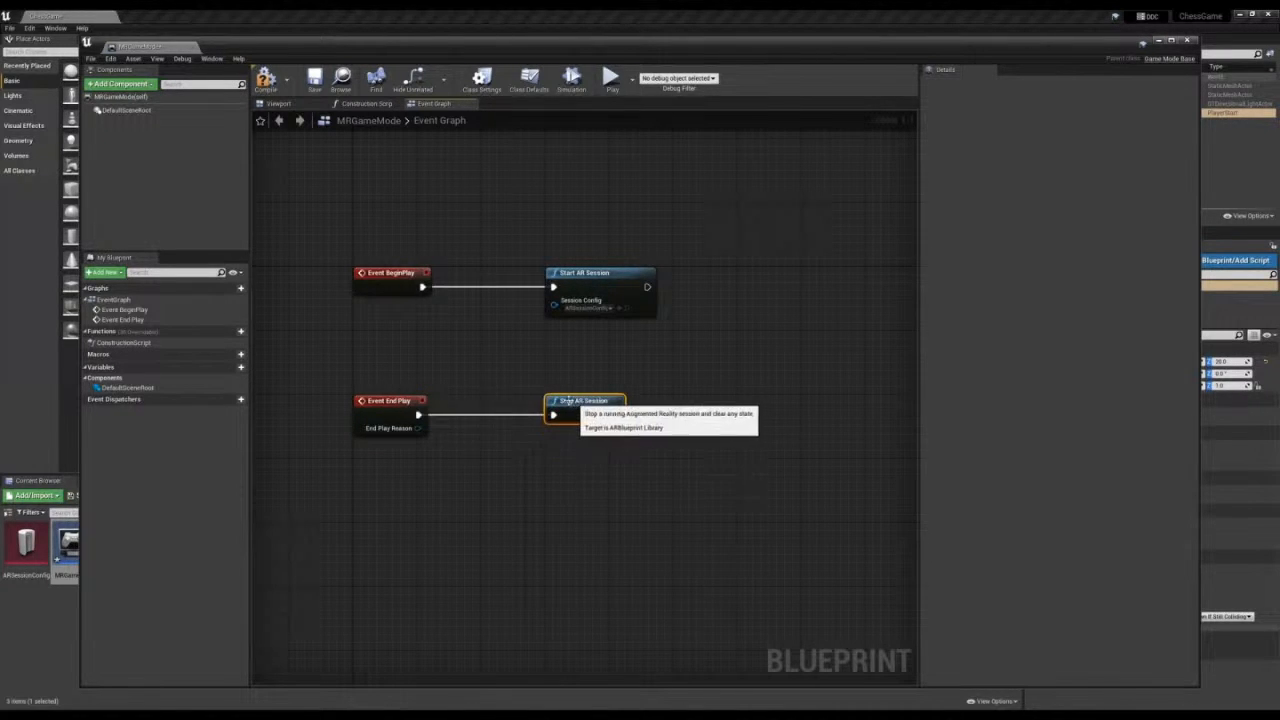
left_click(266, 80)
left_click(314, 80)
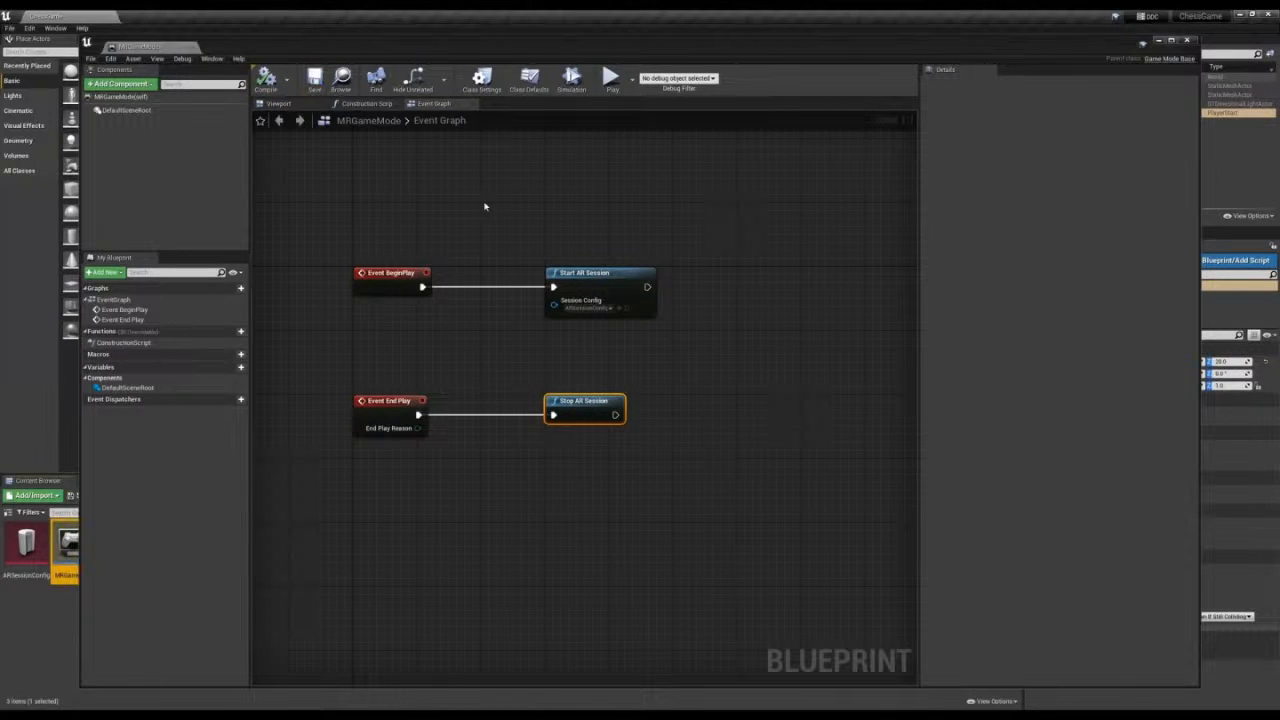
- Close the MRGameMode blueprint and set the project's Default GameMode to MRGameMode in the Maps & Modes project settings
left_click(1186, 42)
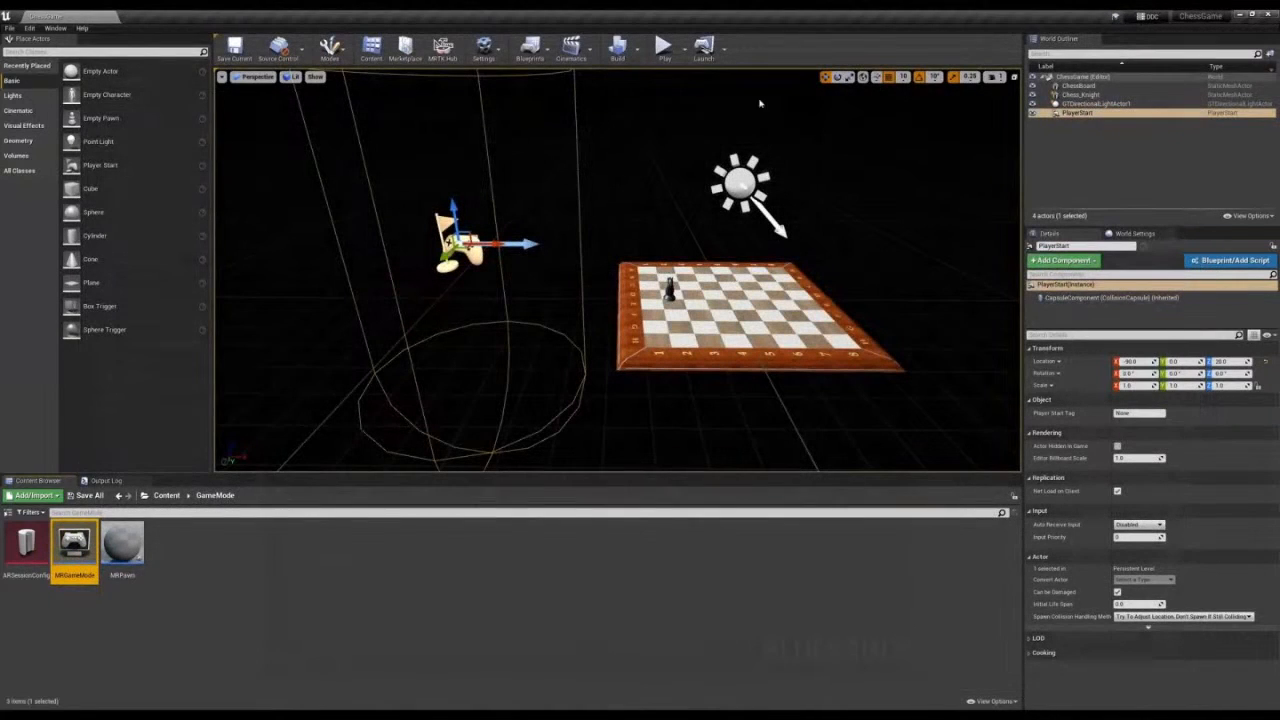
left_click(484, 48)
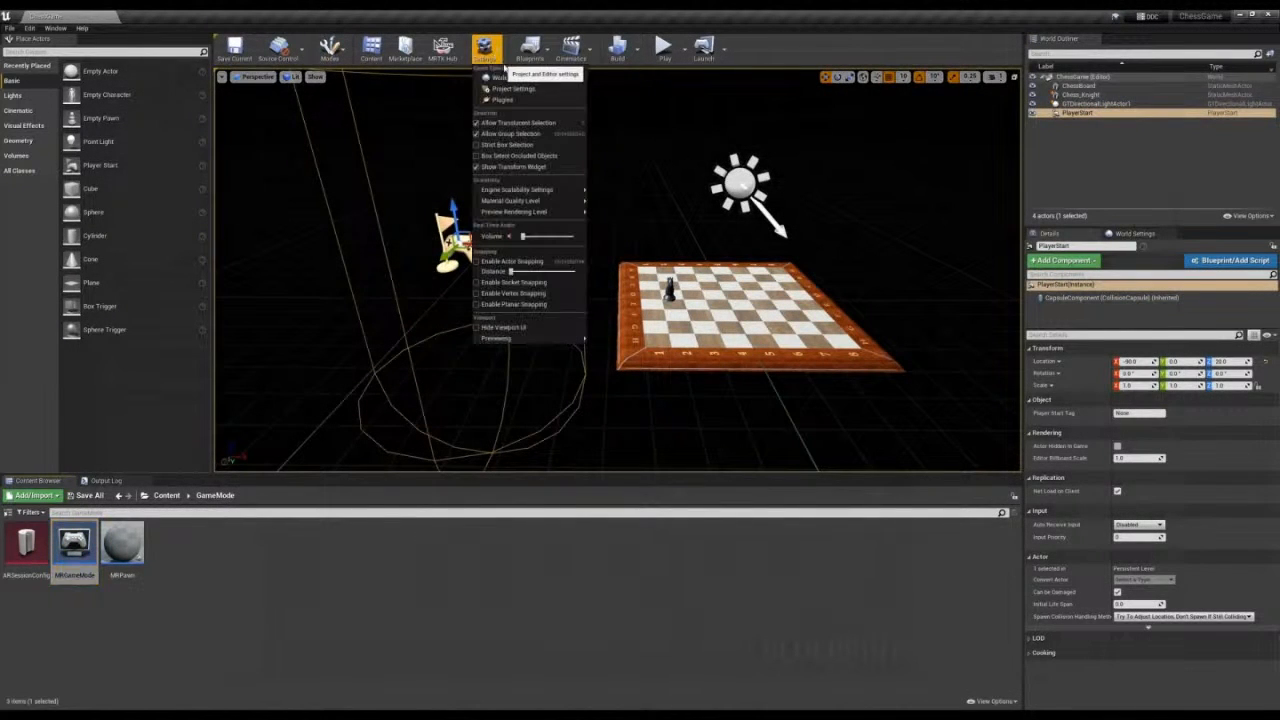
left_click(537, 90)
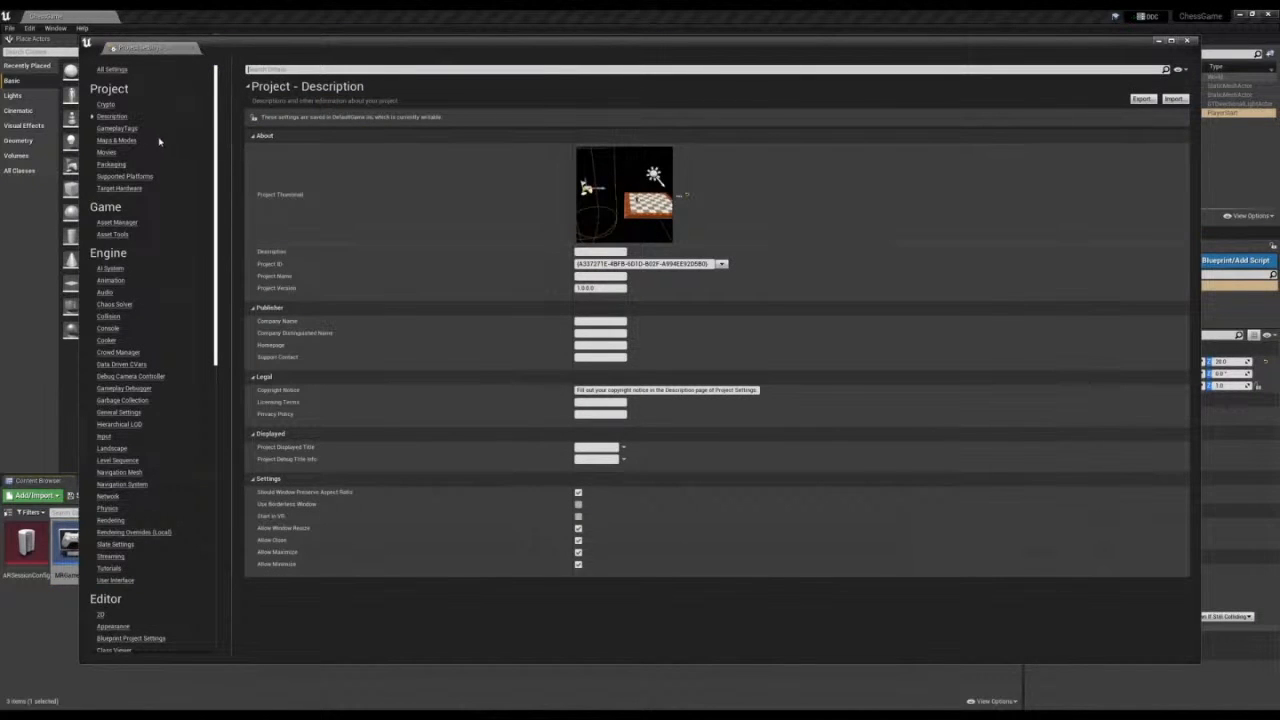
left_click(117, 141)
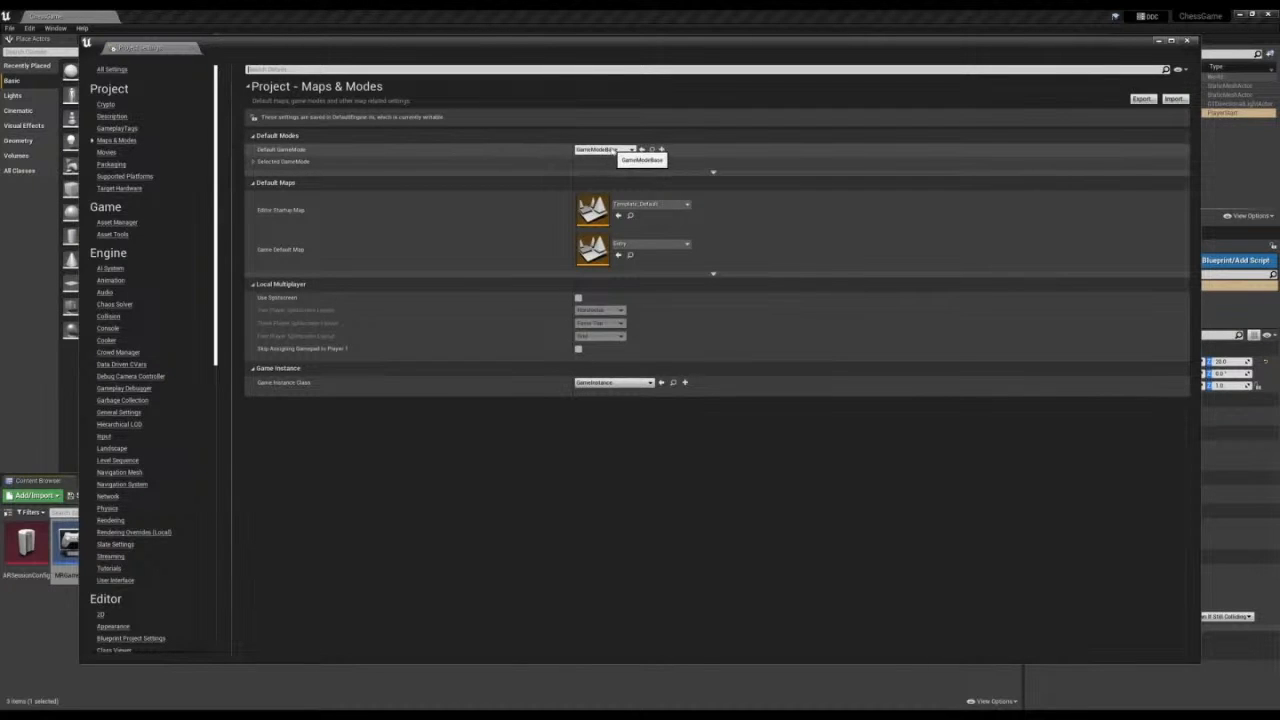
left_click(612, 150)
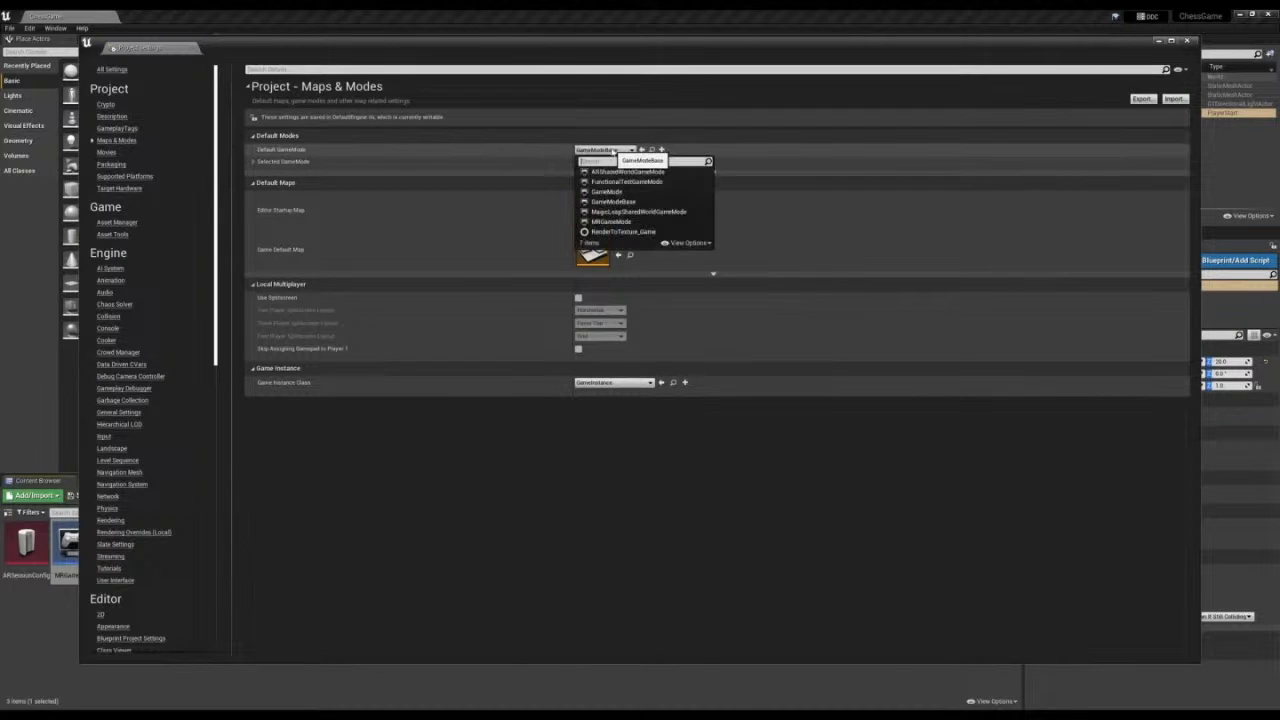
left_click(617, 222)
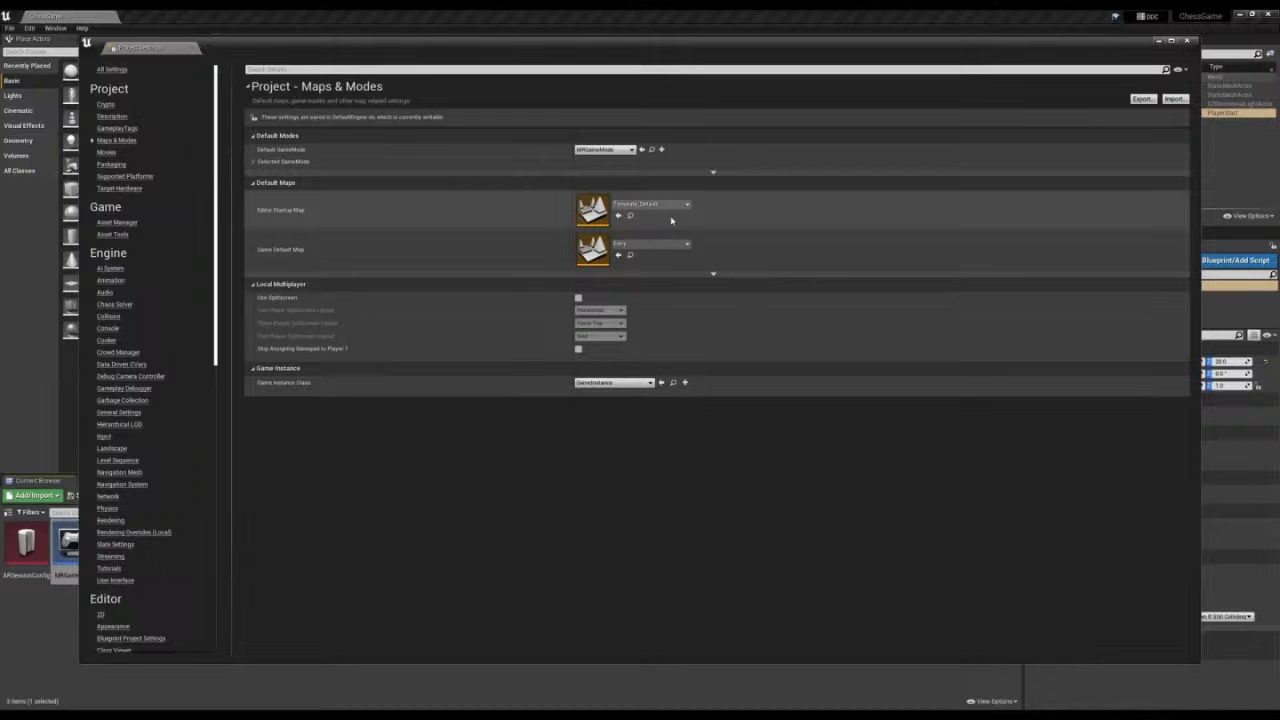
- Set both the Editor Startup Map and the Game Default Map to ChessGame, and close the project settings
left_click(660, 204)
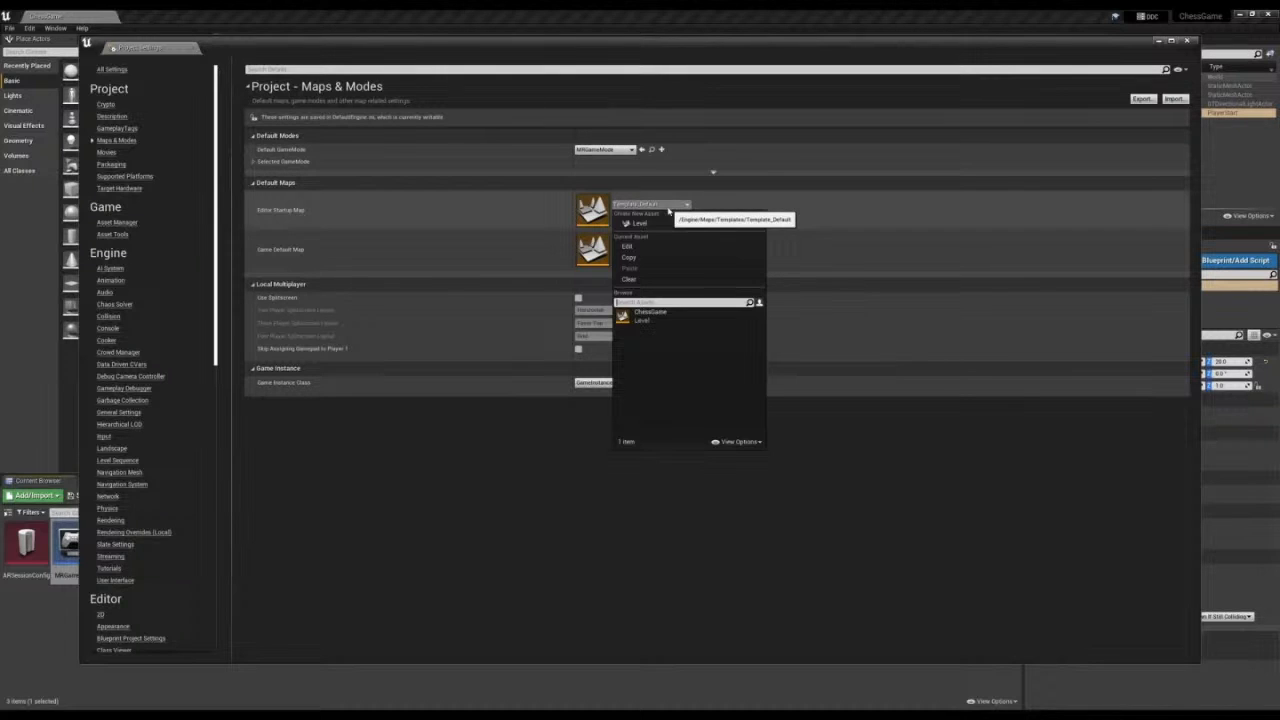
left_click(655, 318)
left_click(650, 243)
left_click(642, 358)
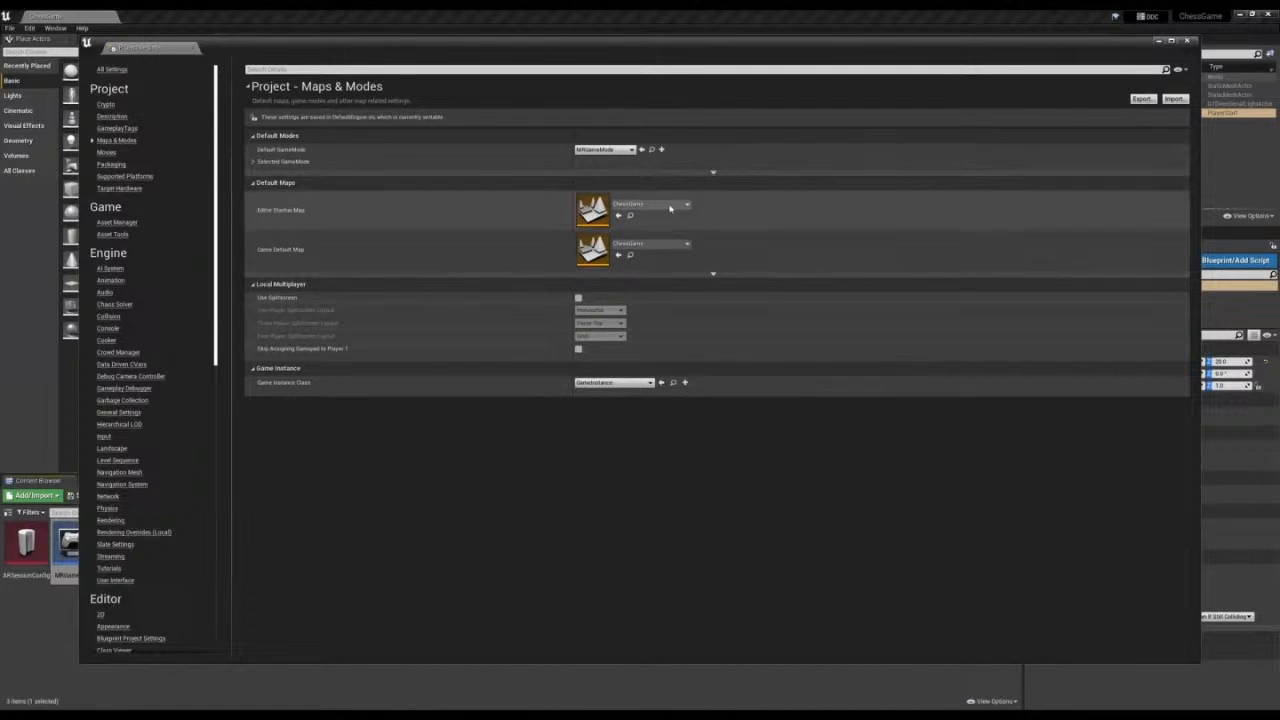
left_click(1189, 42)
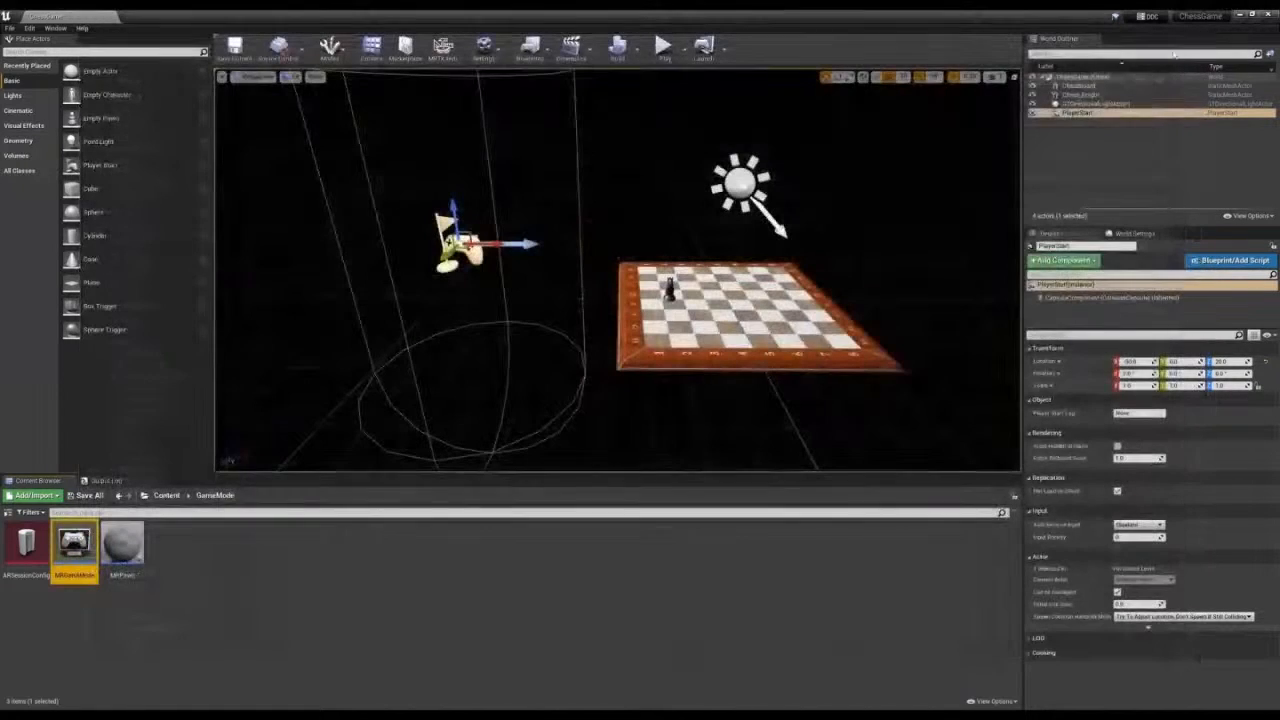
- Play the level in the viewport, try moving the simulated right hand, and stop the play session
left_click(665, 47)
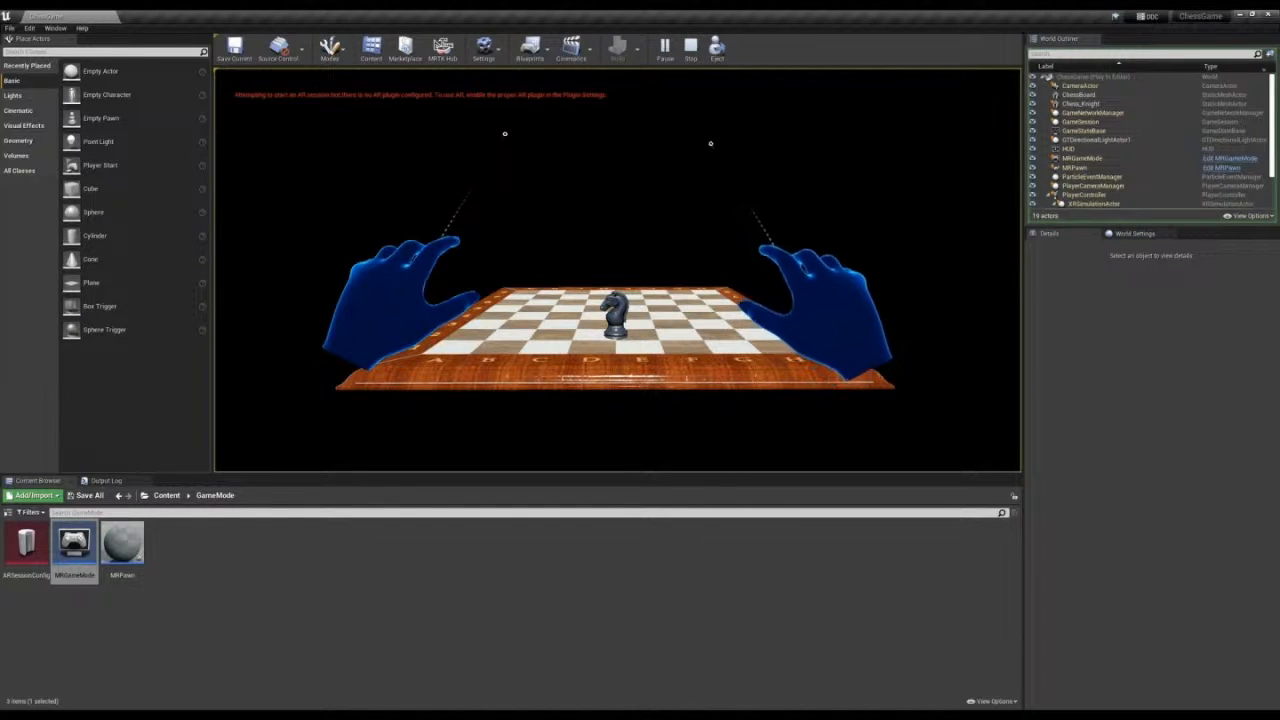
left_click(709, 148, "shift")
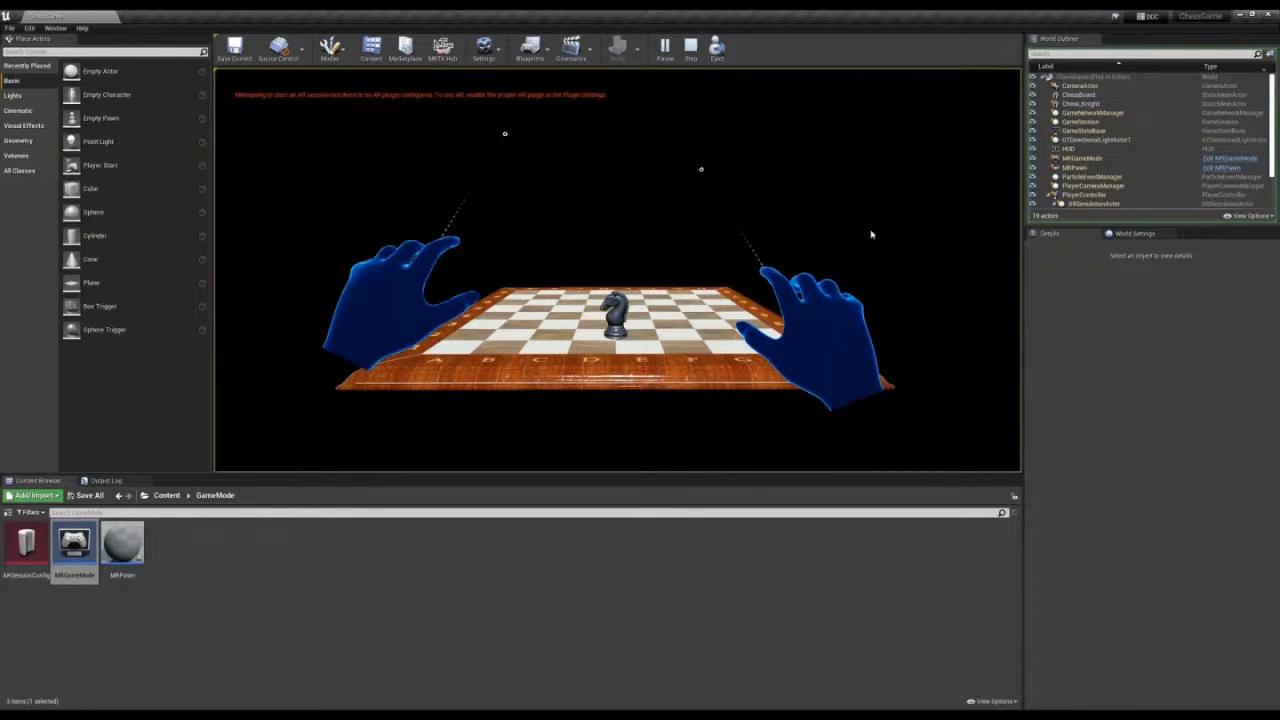
key("Escape")
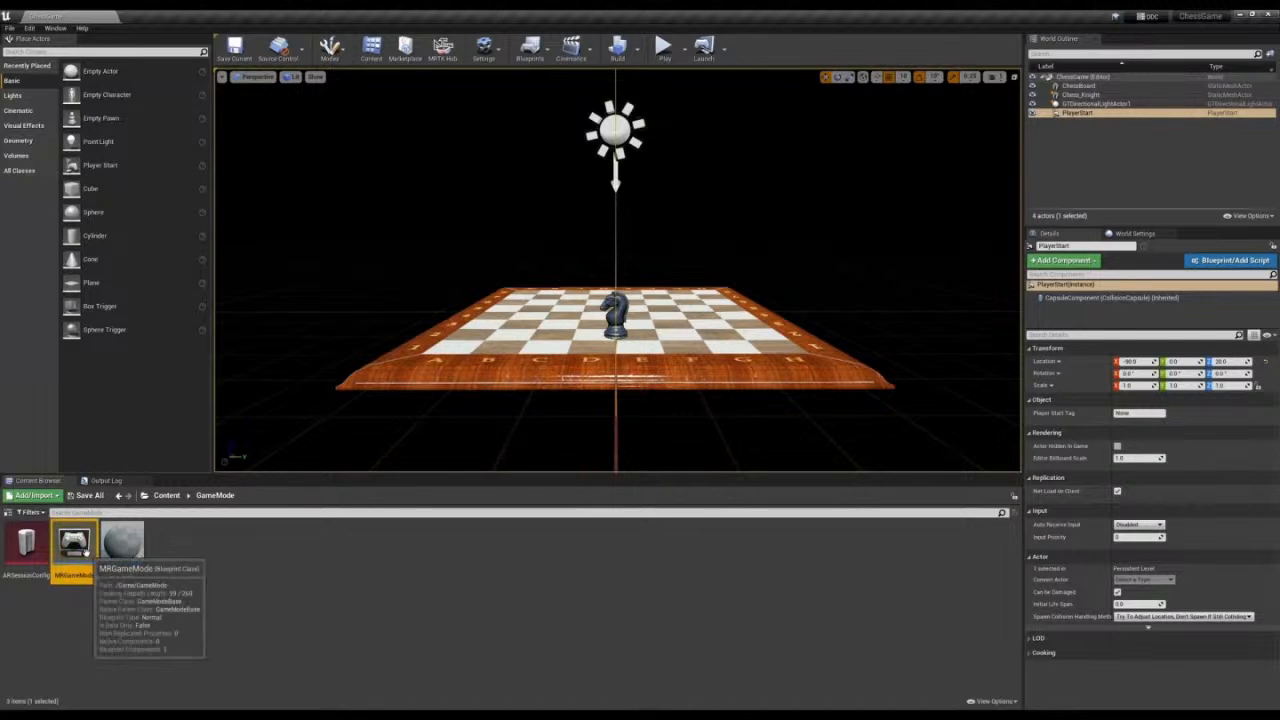
- Reopen MRGameMode and shift the Start AR Session and Stop AR Session nodes away from their events to make room
double_click(87, 558)
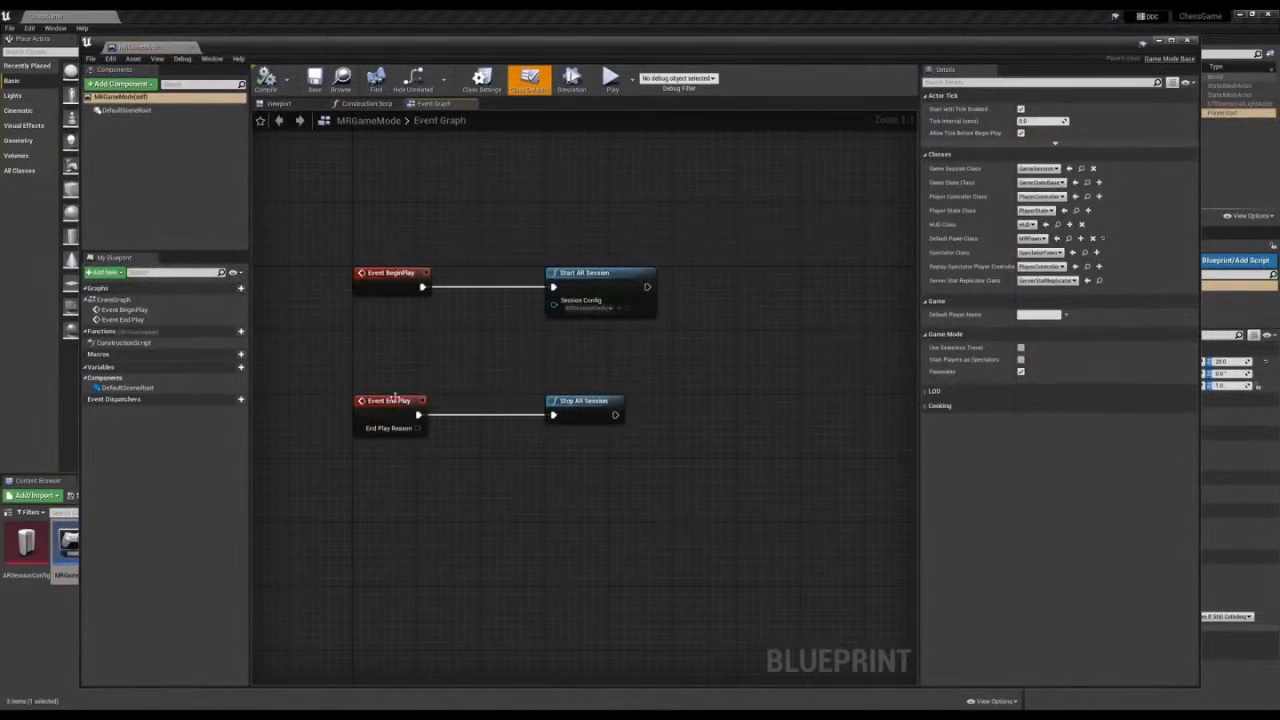
left_click_drag(519, 224, 651, 451)
left_click_drag(642, 278, 827, 283)
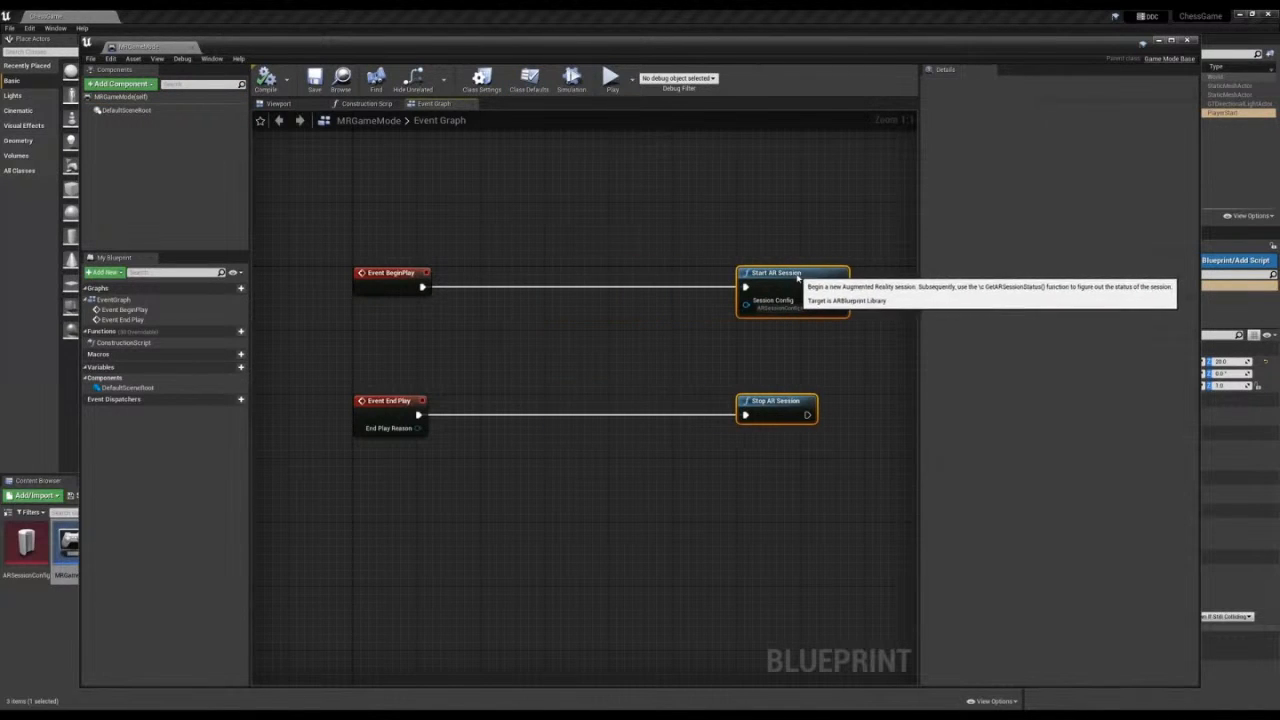
left_click(628, 257)
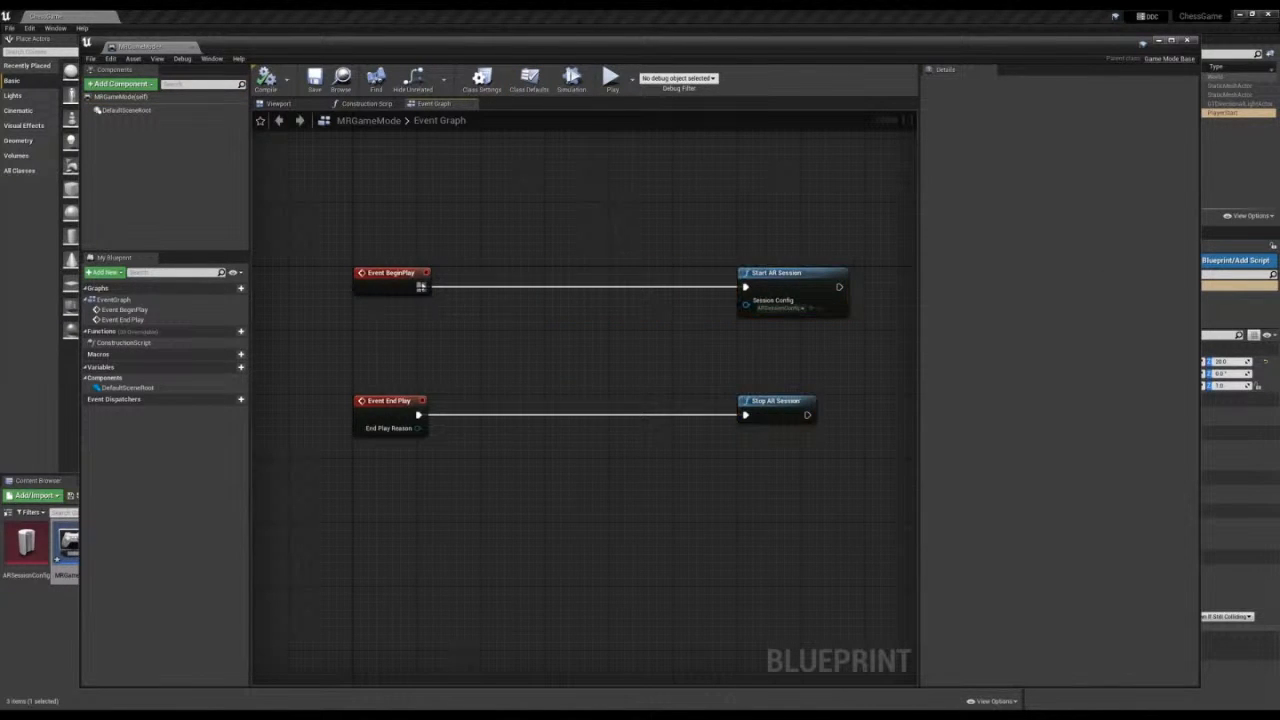
- Insert an Is AR Supported node between Event BeginPlay and Start AR Session
left_click_drag(421, 287, 494, 291)
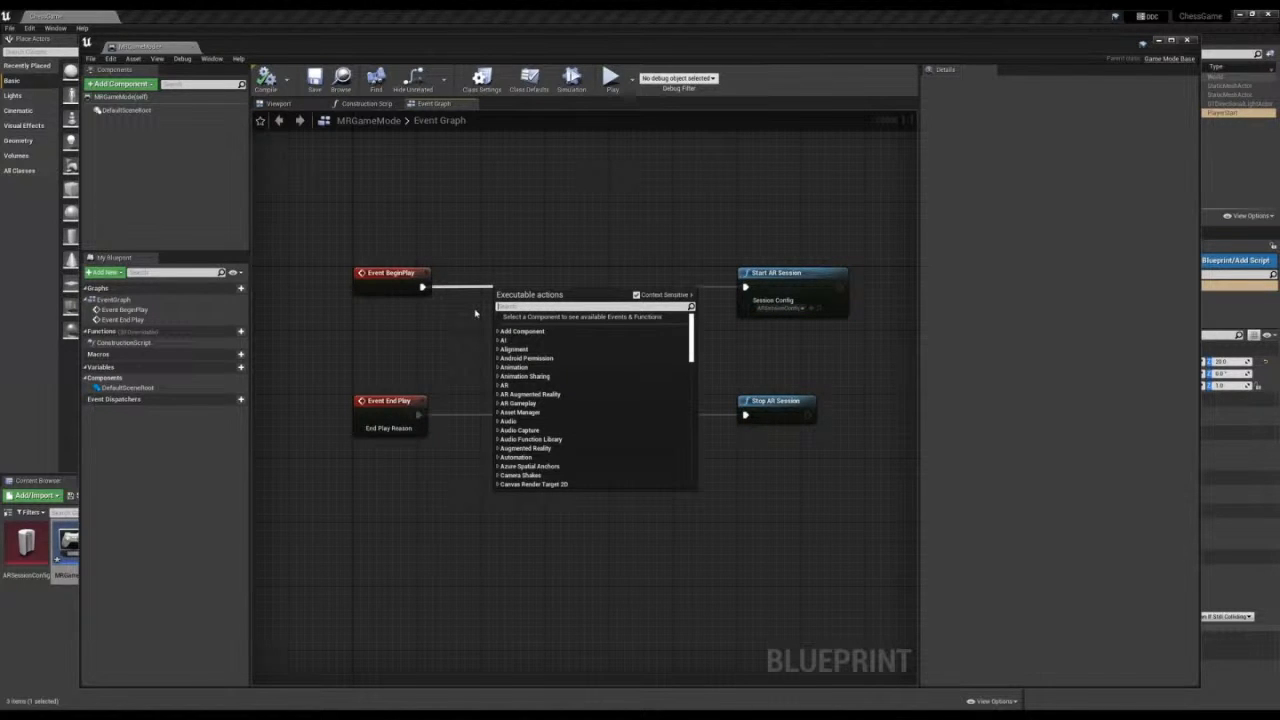
type("m")
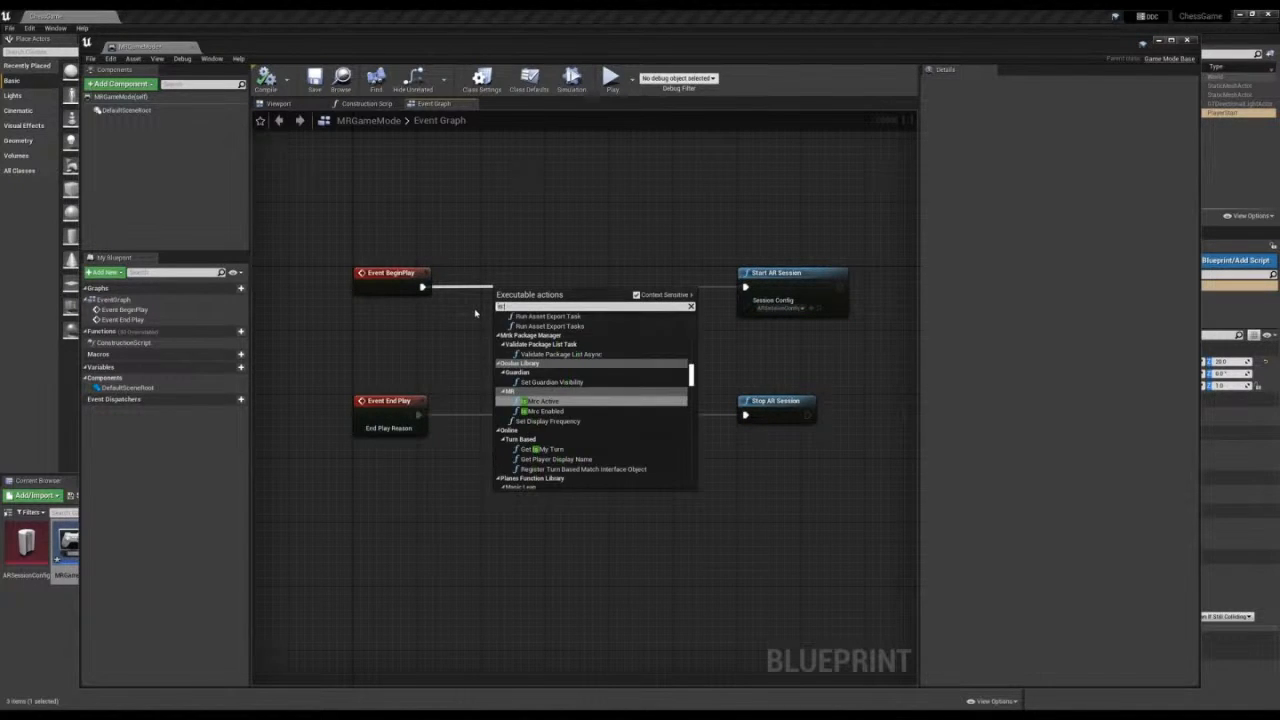
type(" arsu")
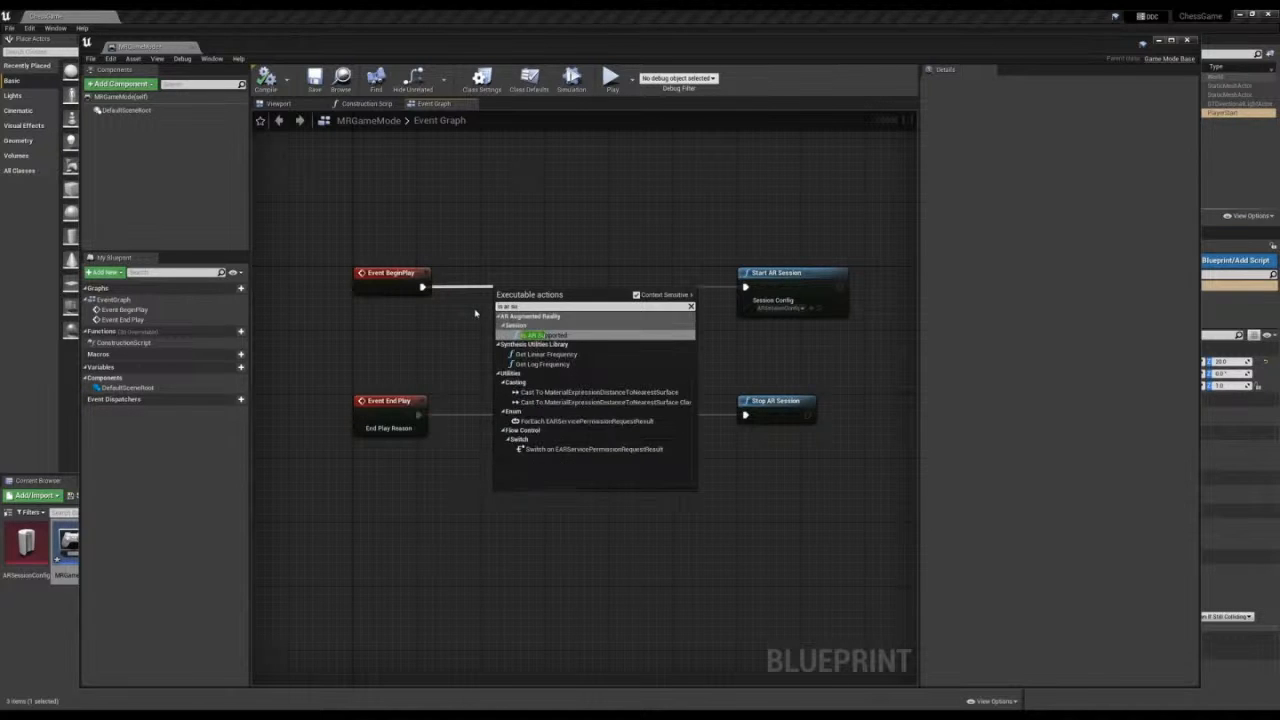
left_click(540, 335)
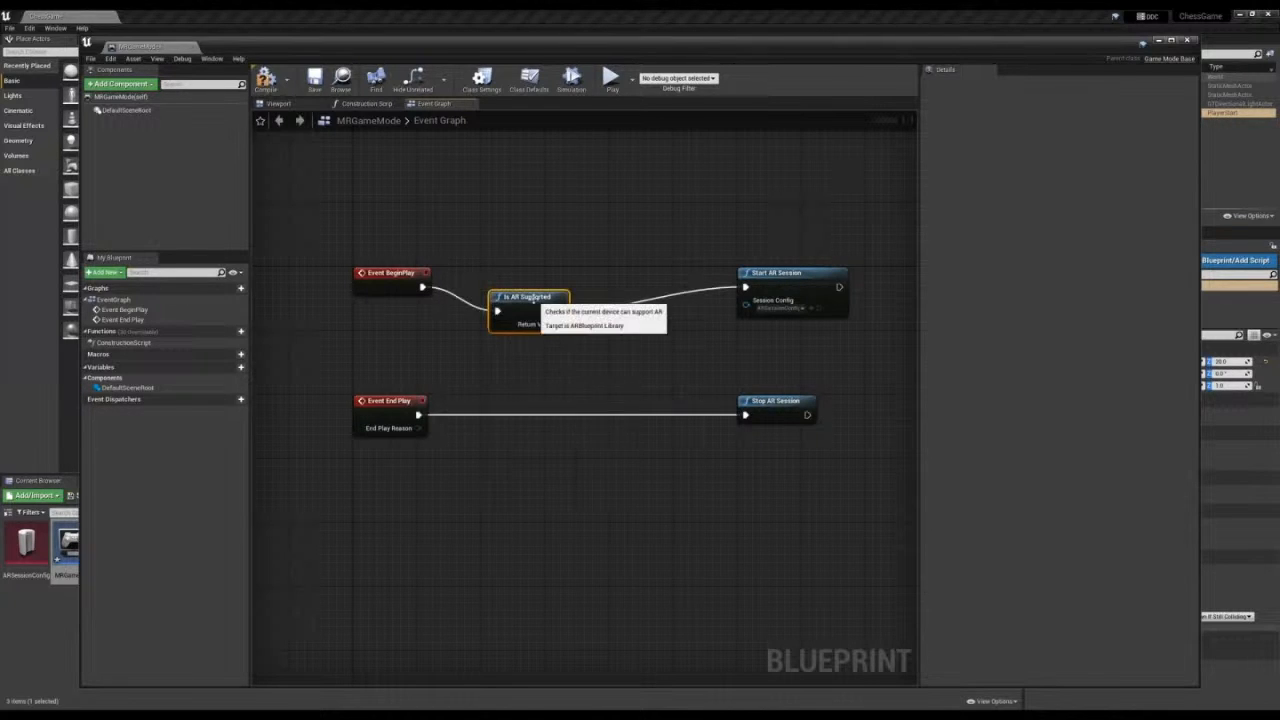
- Add a Branch between Is AR Supported and Start AR Session, with Is AR Supported's Return Value as its Condition
left_click_drag(551, 288, 613, 269)
type("branch")
key("Return")
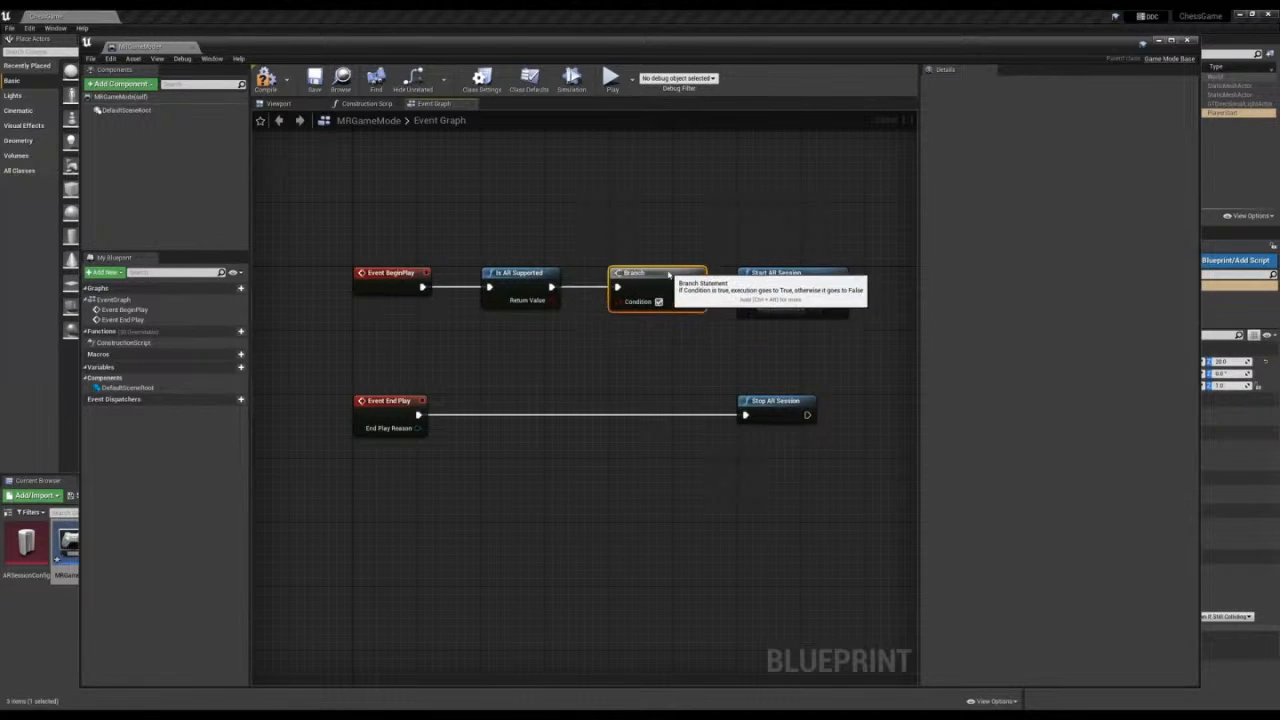
left_click_drag(551, 300, 617, 301)
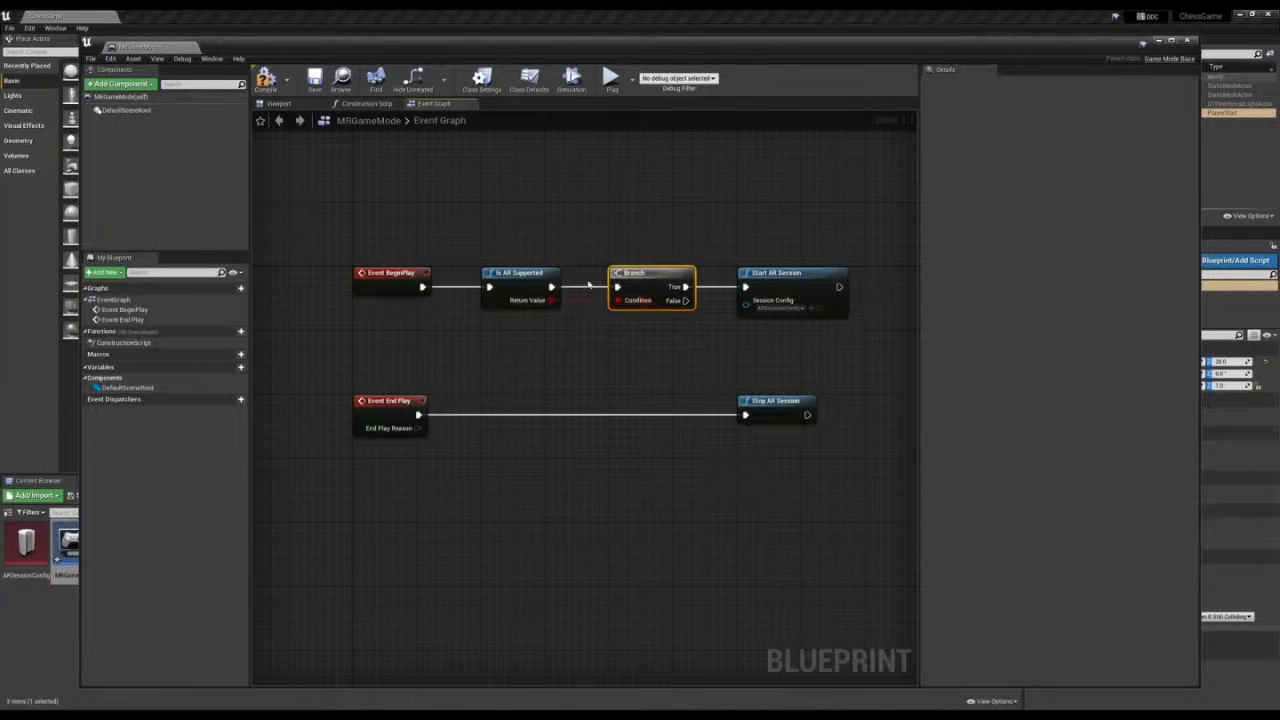
- Insert copies of Is AR Supported and Branch between Event End Play and Stop AR Session, and compile, save and close MRGameMode
left_click_drag(521, 245, 535, 409)
key("ctrl+c")
key("ctrl+v")
left_click_drag(418, 414, 489, 414)
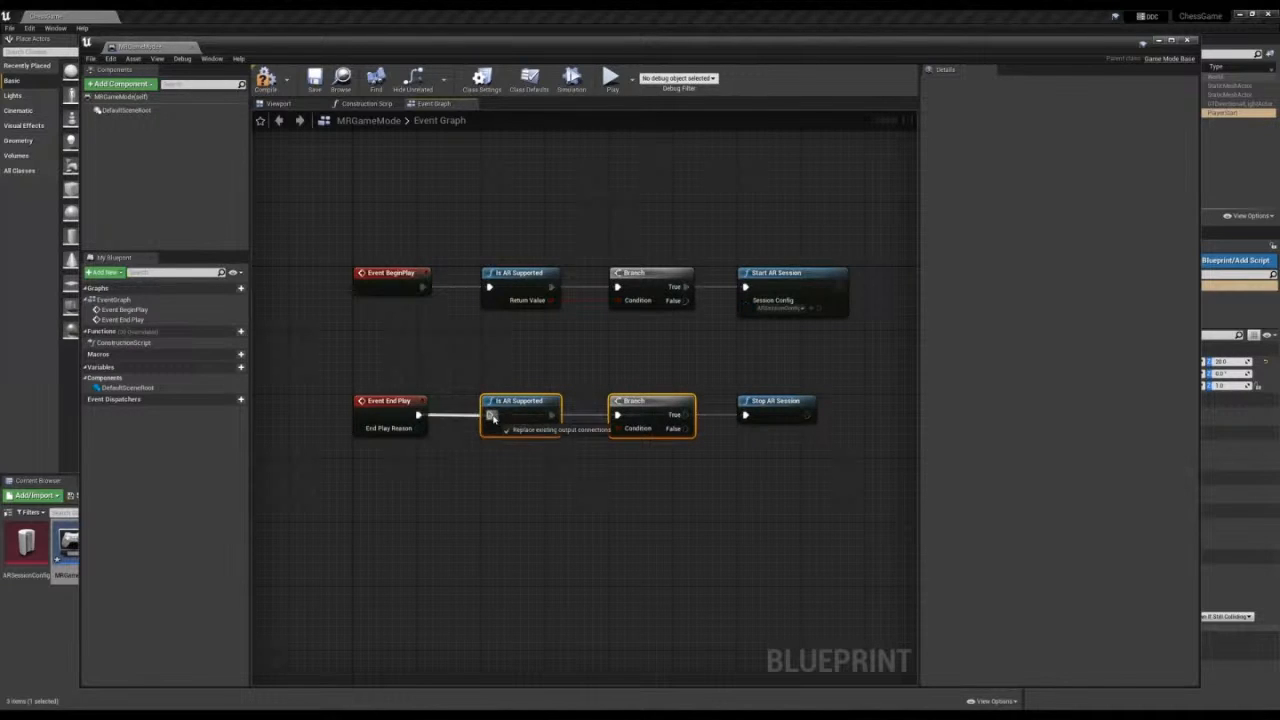
left_click_drag(685, 414, 746, 415)
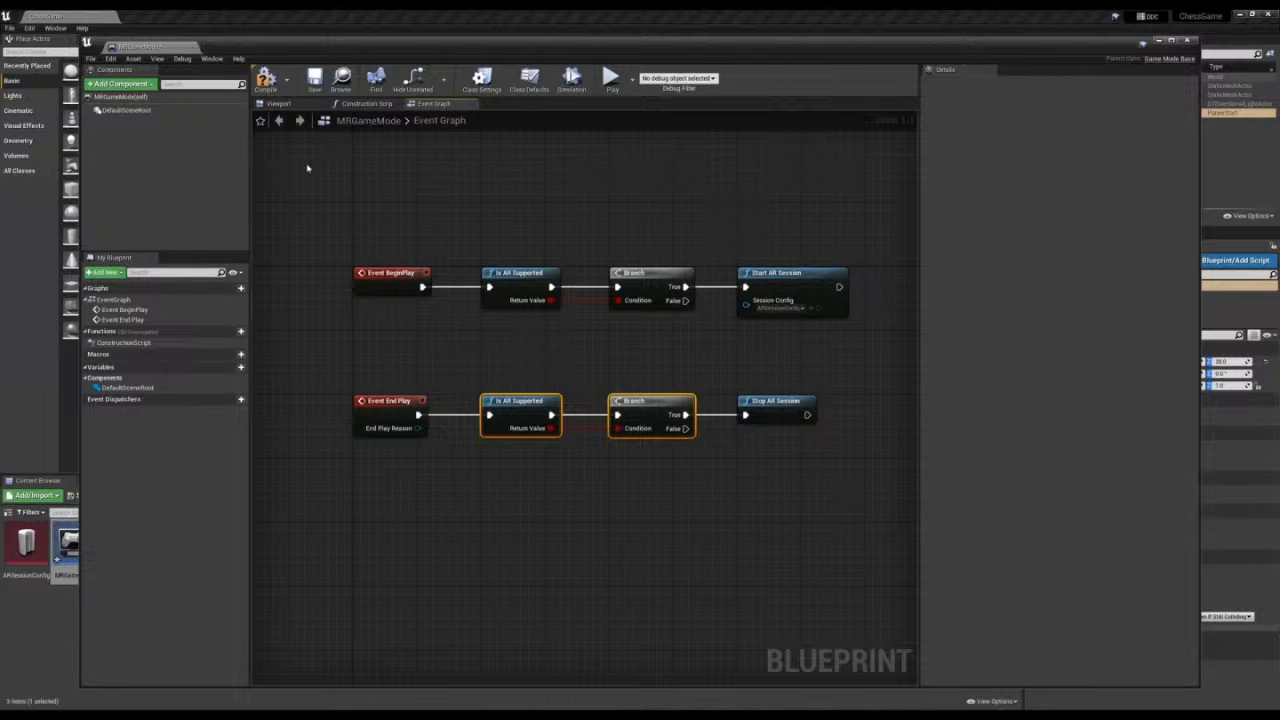
left_click(265, 82)
left_click(314, 82)
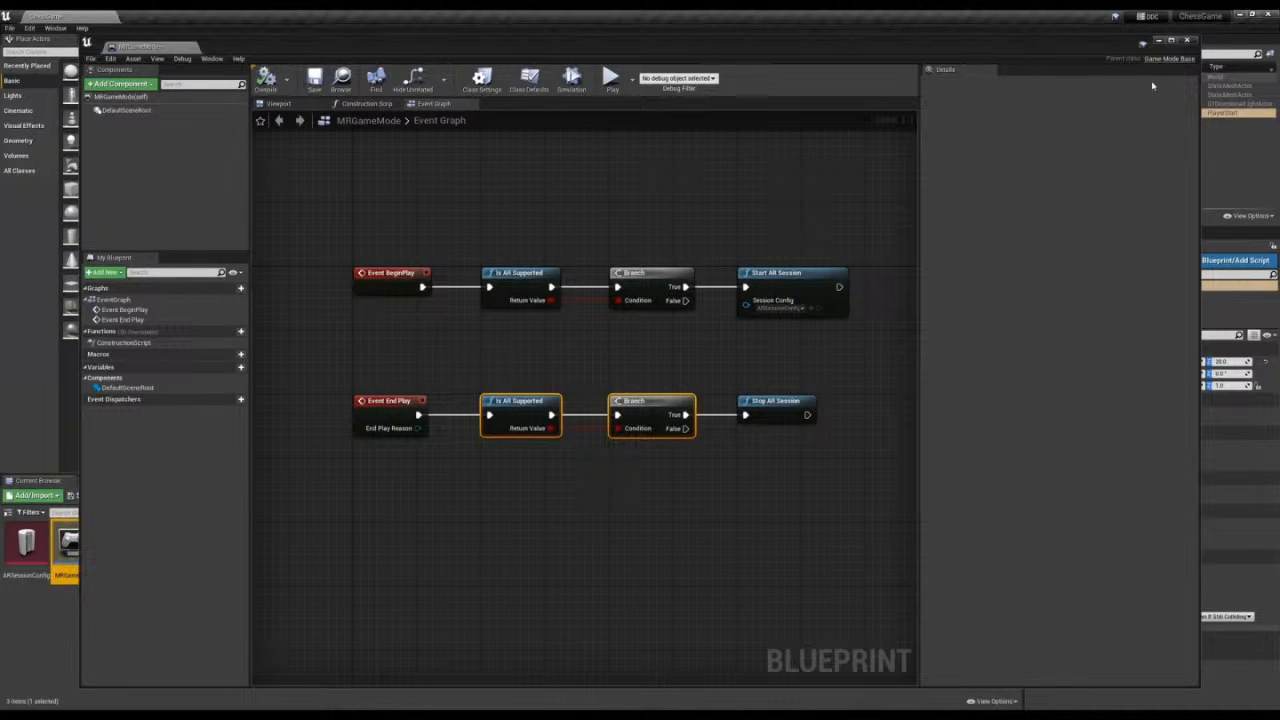
left_click(1187, 41)
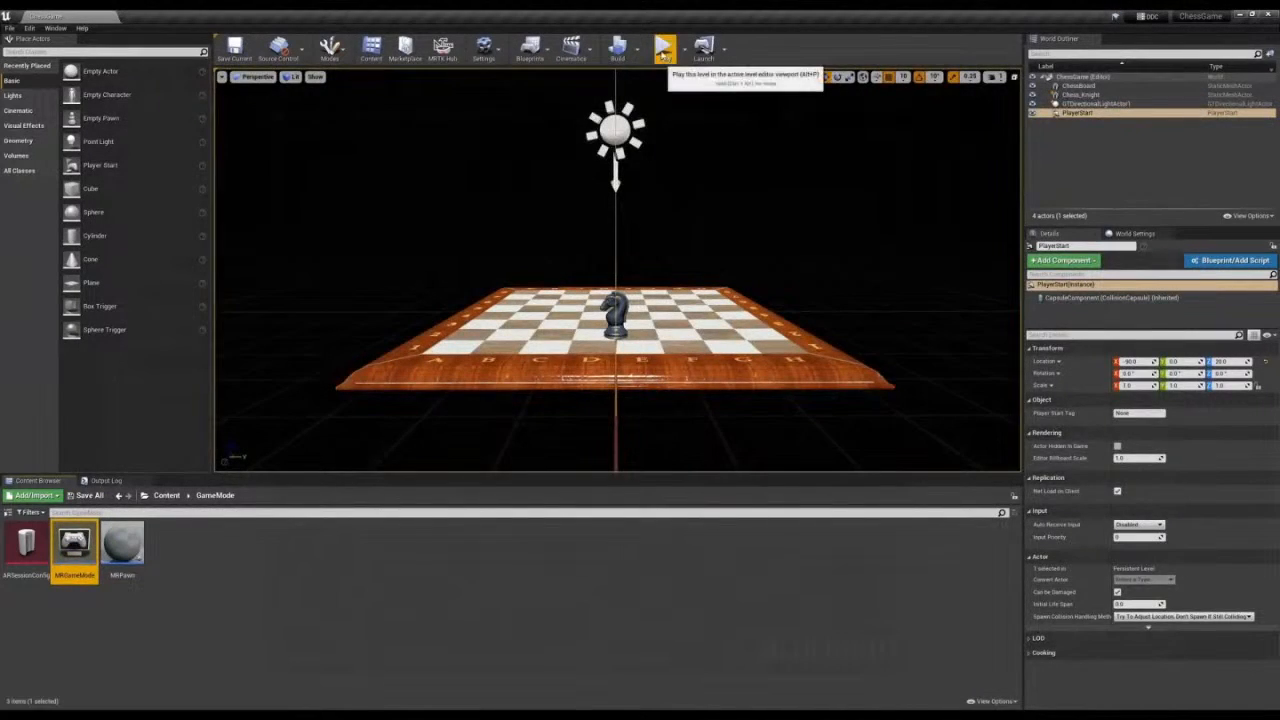
- Play the level again to check the AR session handling, and stop the play session
left_click(663, 50)
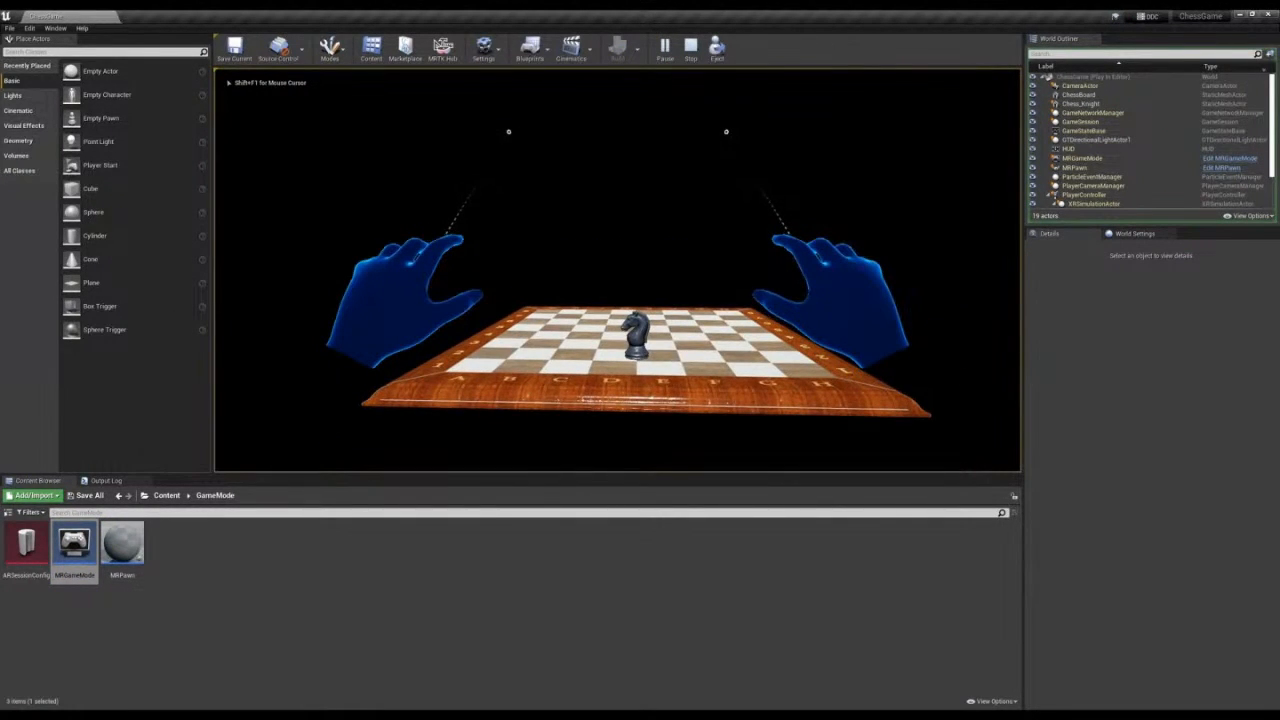
key("Escape")
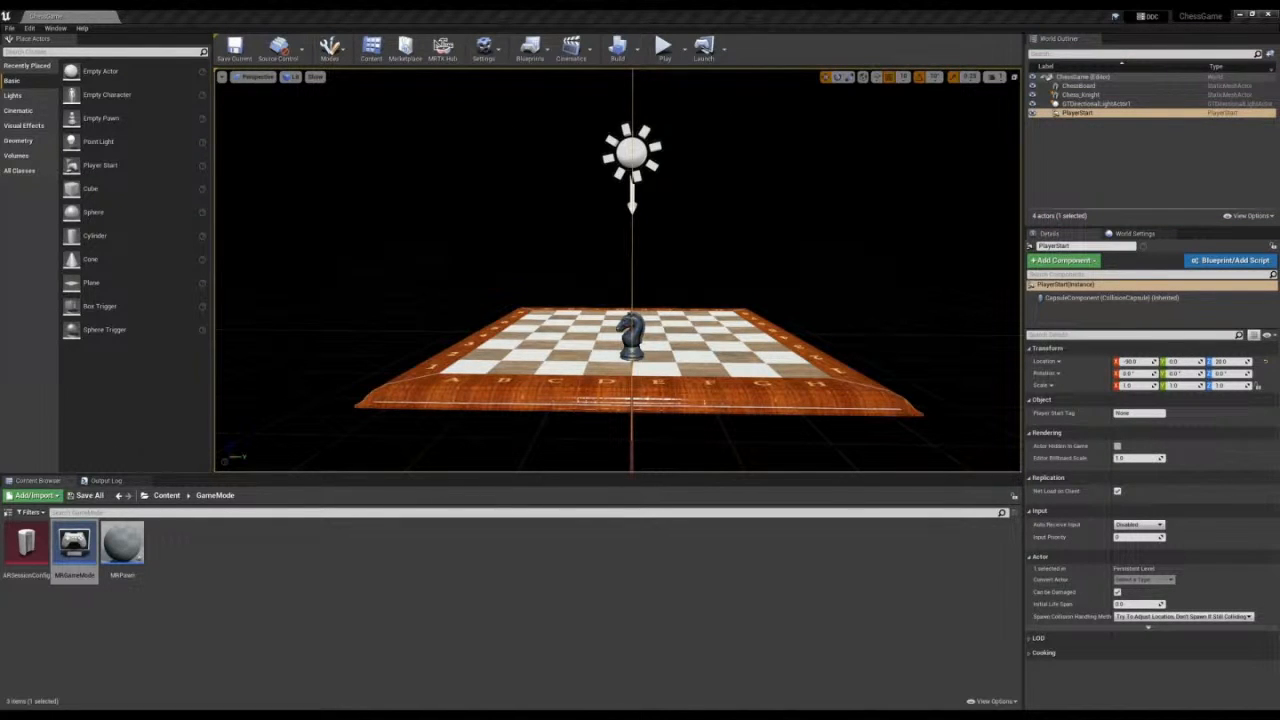
- Add a Uxt Generic Manipulator component to the Chess_Knight actor
left_click(636, 343)
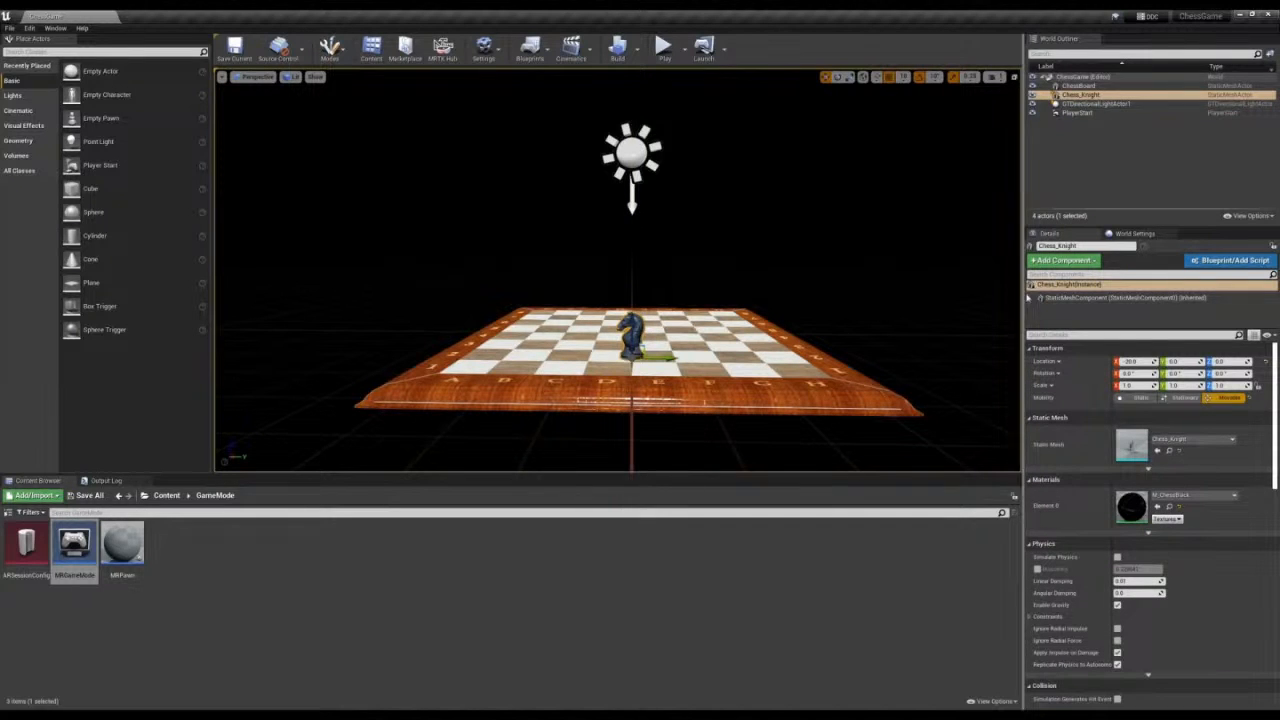
left_click(1060, 261)
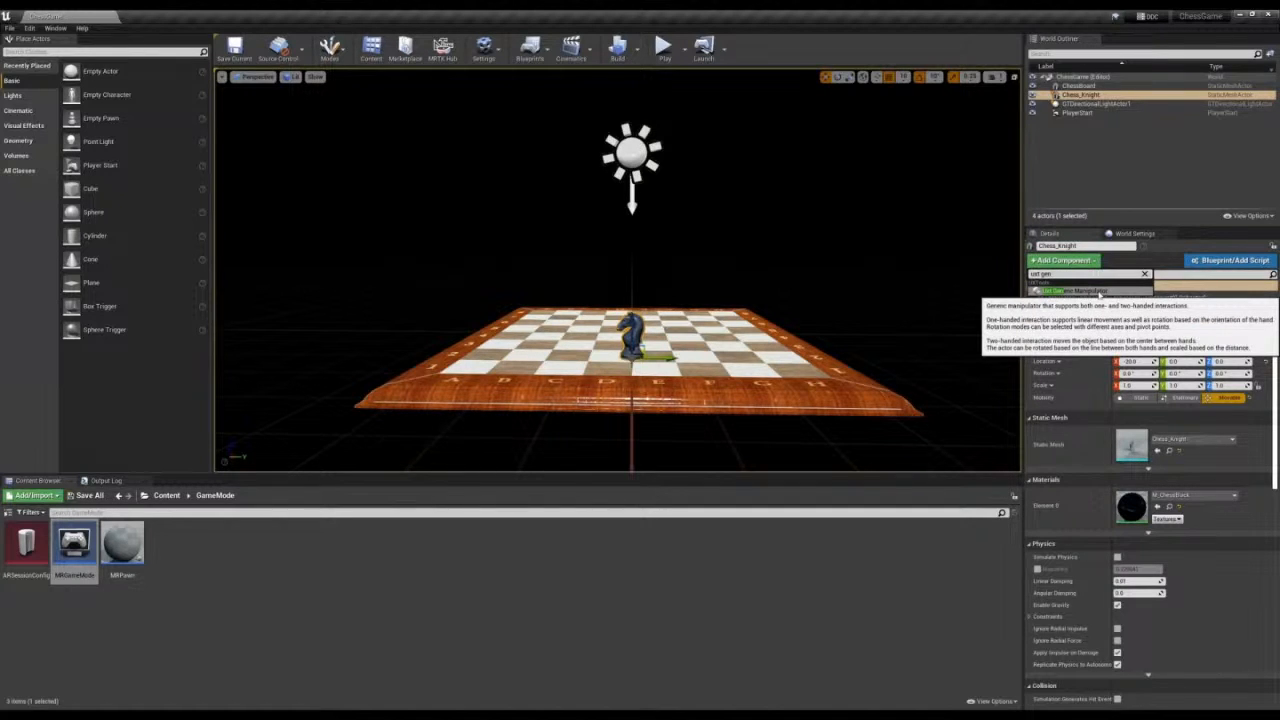
left_click(1099, 291)
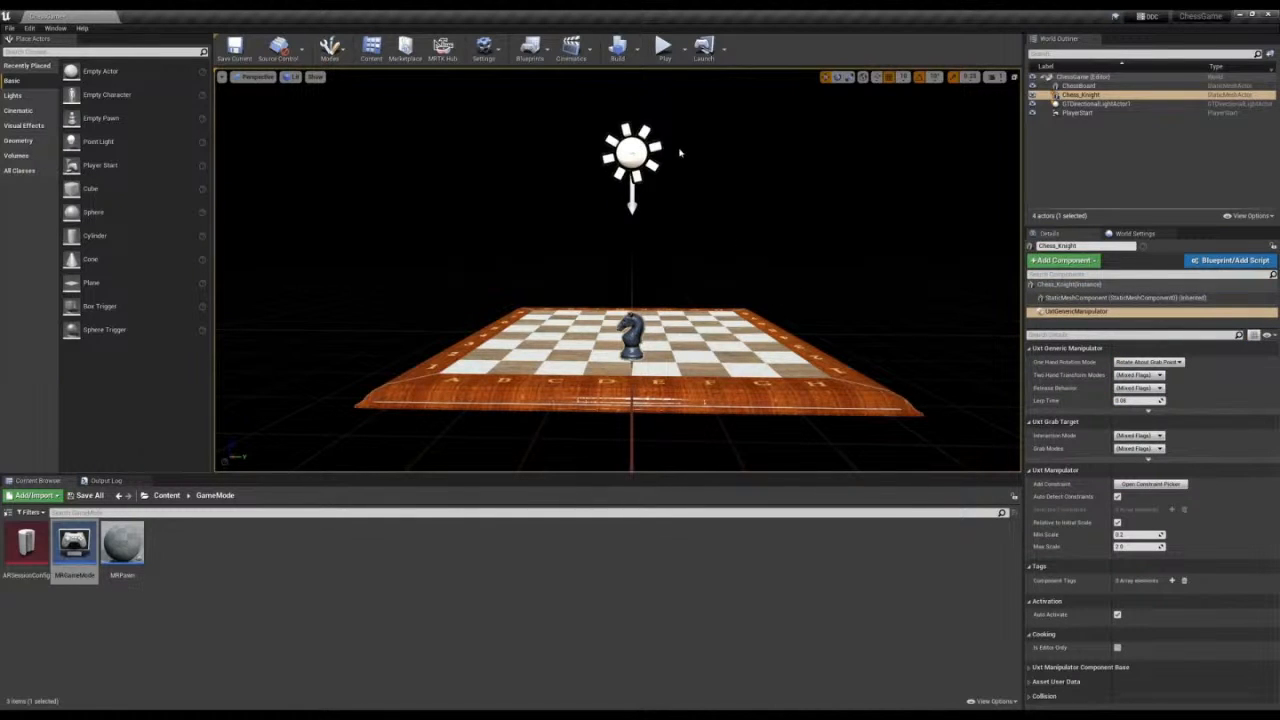
- Play the level, grab the knight with the simulated right hand and lift it off the board, and stop the play session
left_click(664, 47)
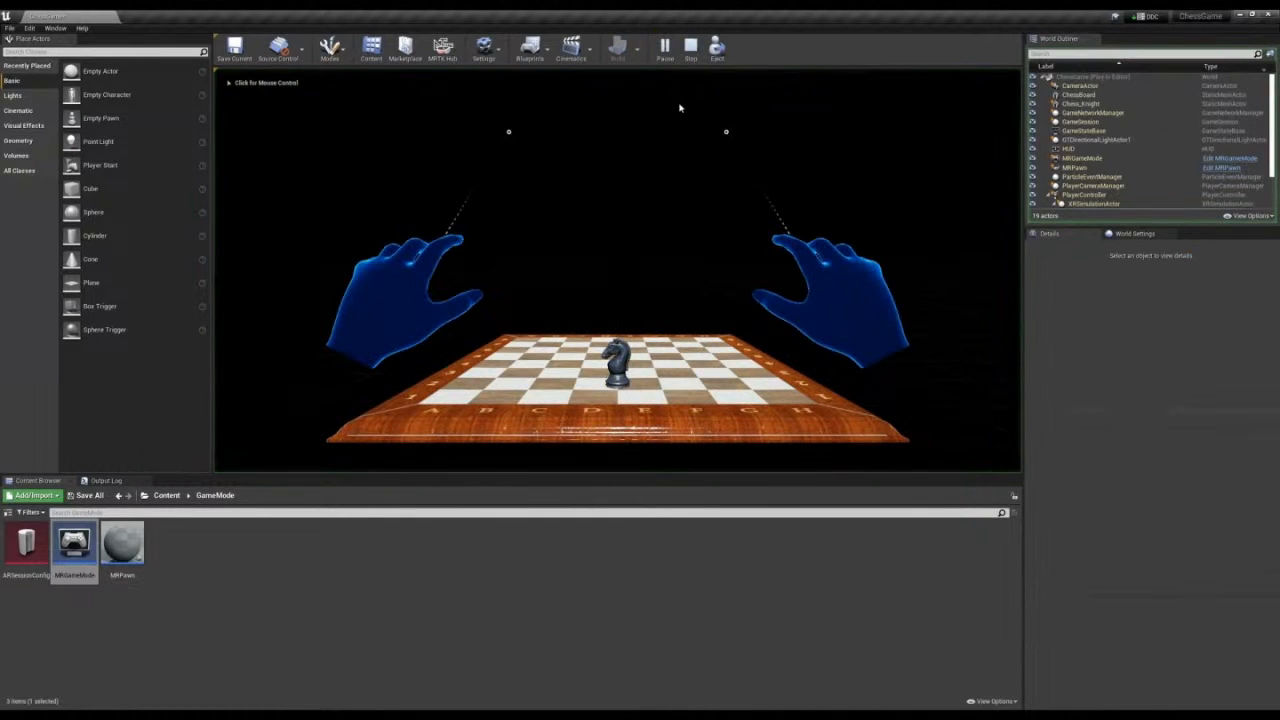
key("w")
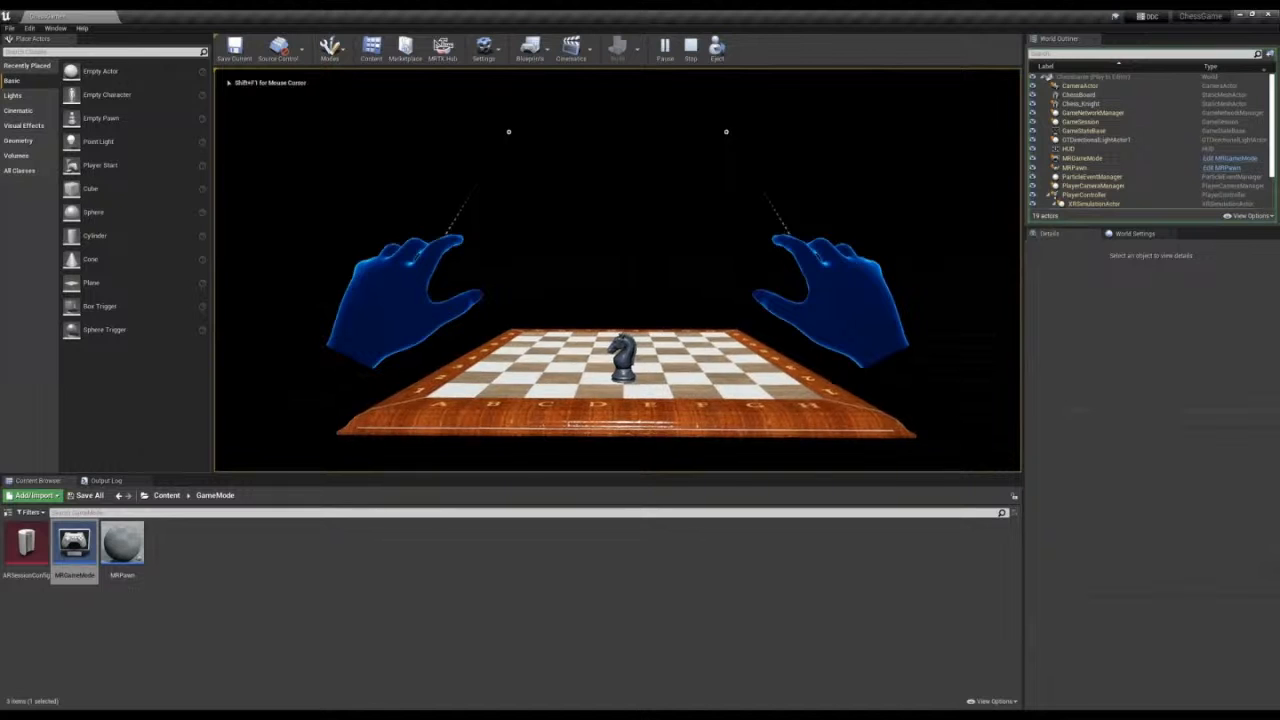
scroll(664, 384, "up", 3, "shift")
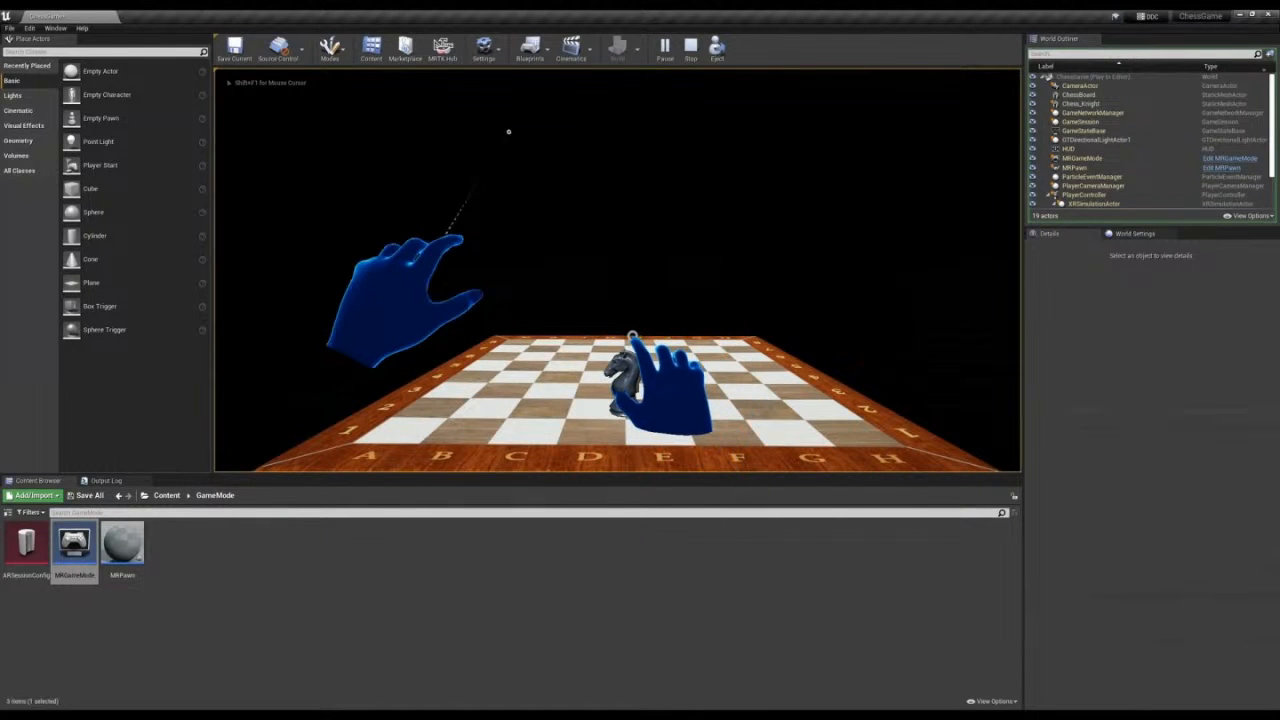
left_click_drag(668, 386, 708, 240, "shift")
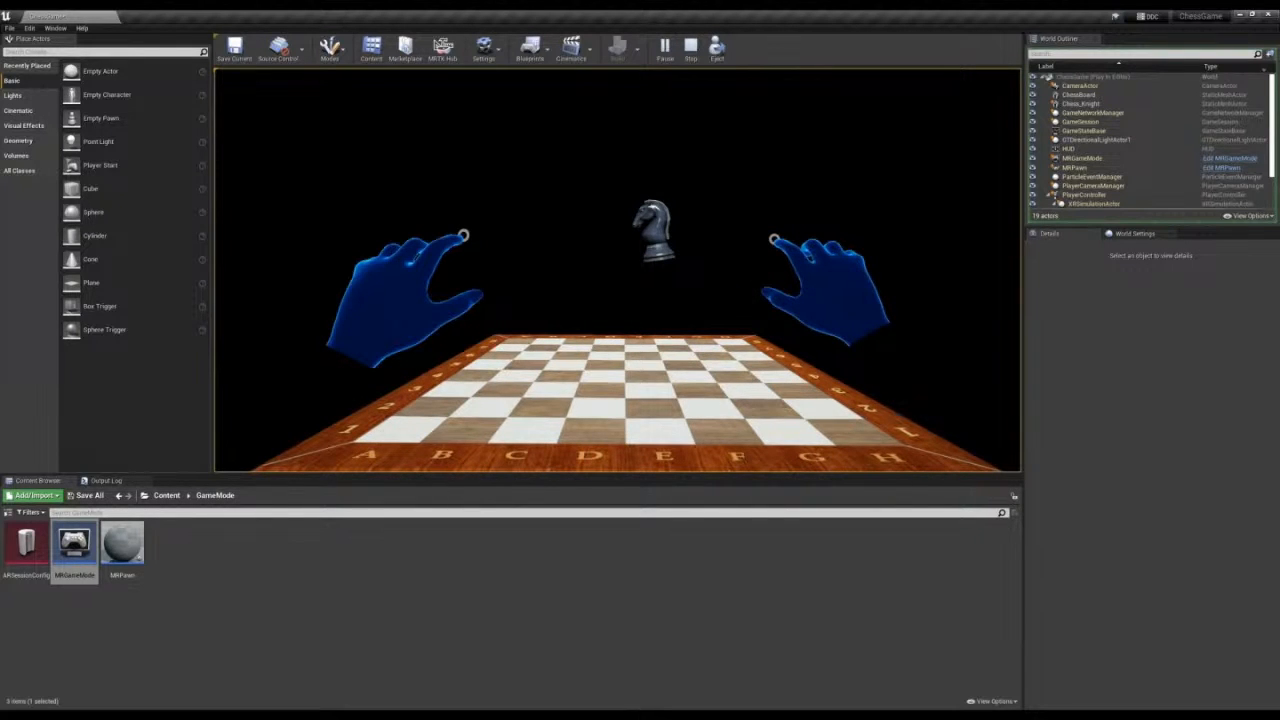
key("Escape")
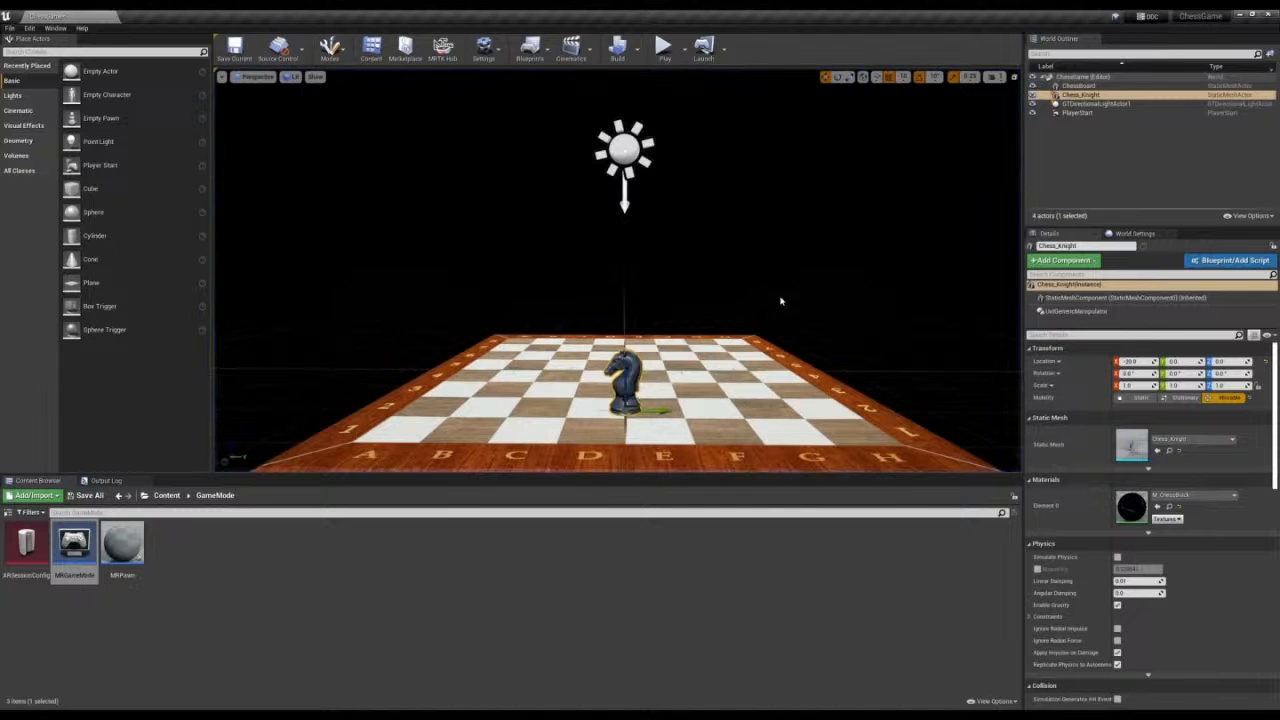
- Enable Simulate Physics on the Chess_Knight actor's StaticMeshComponent
left_click(1078, 299)
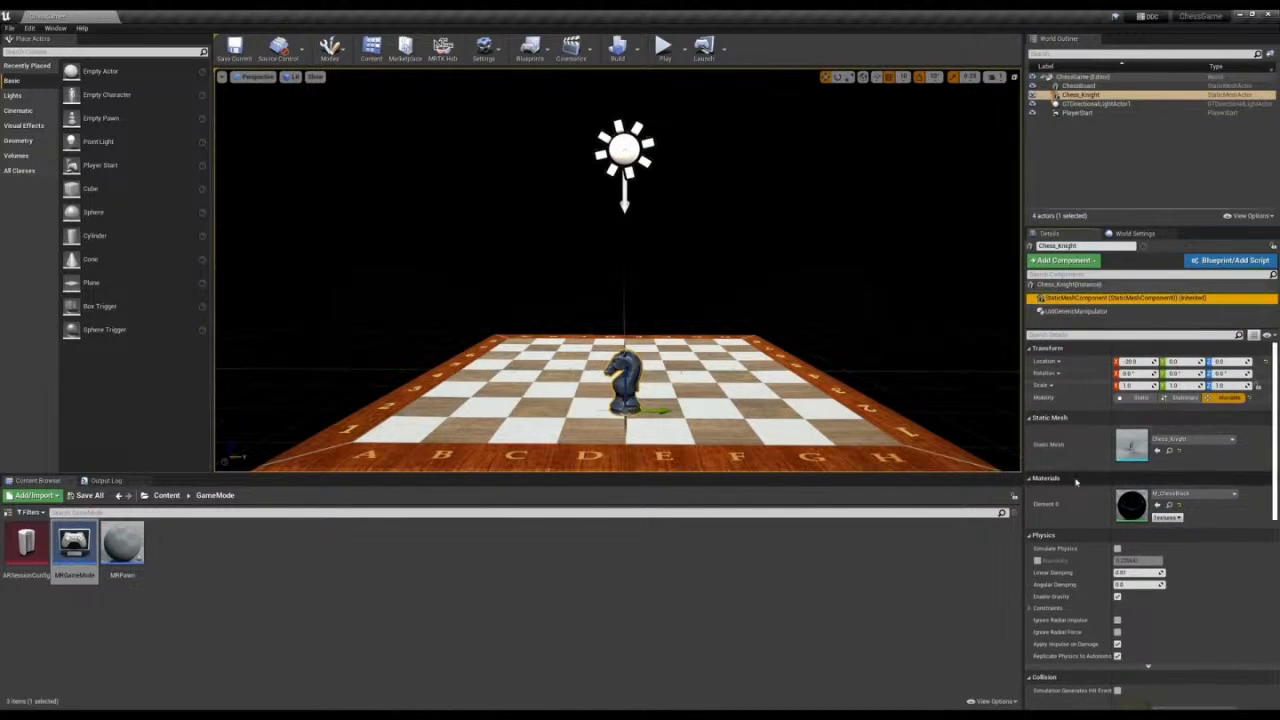
left_click(1119, 549)
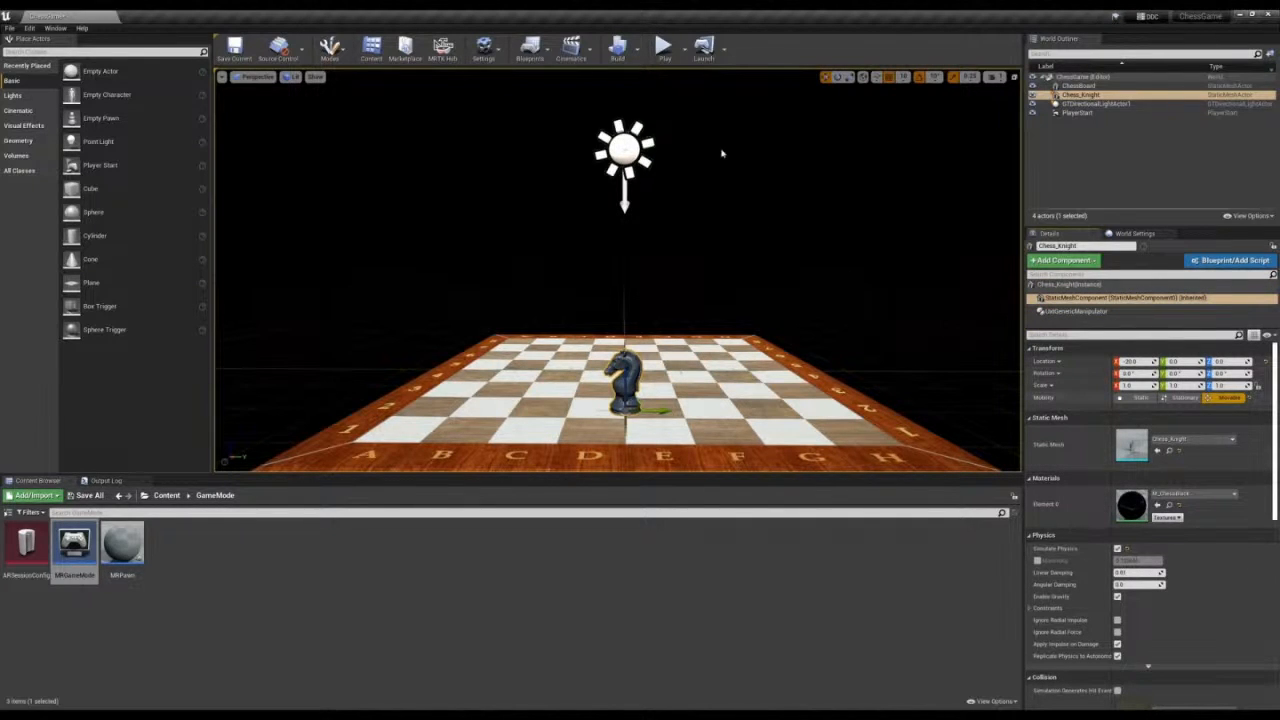
- Play the level, grab and drop the knight with the simulated right hand to test its physics, stop the session and clear the selection
left_click(663, 47)
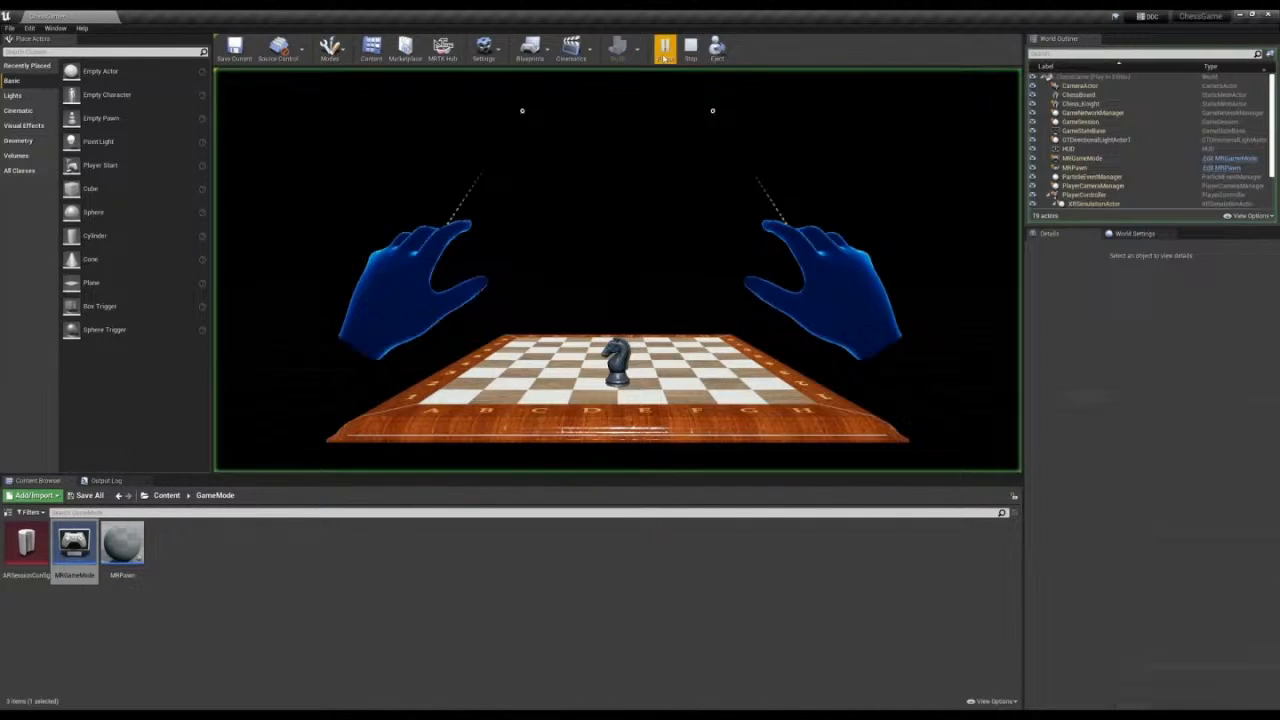
left_click(793, 307)
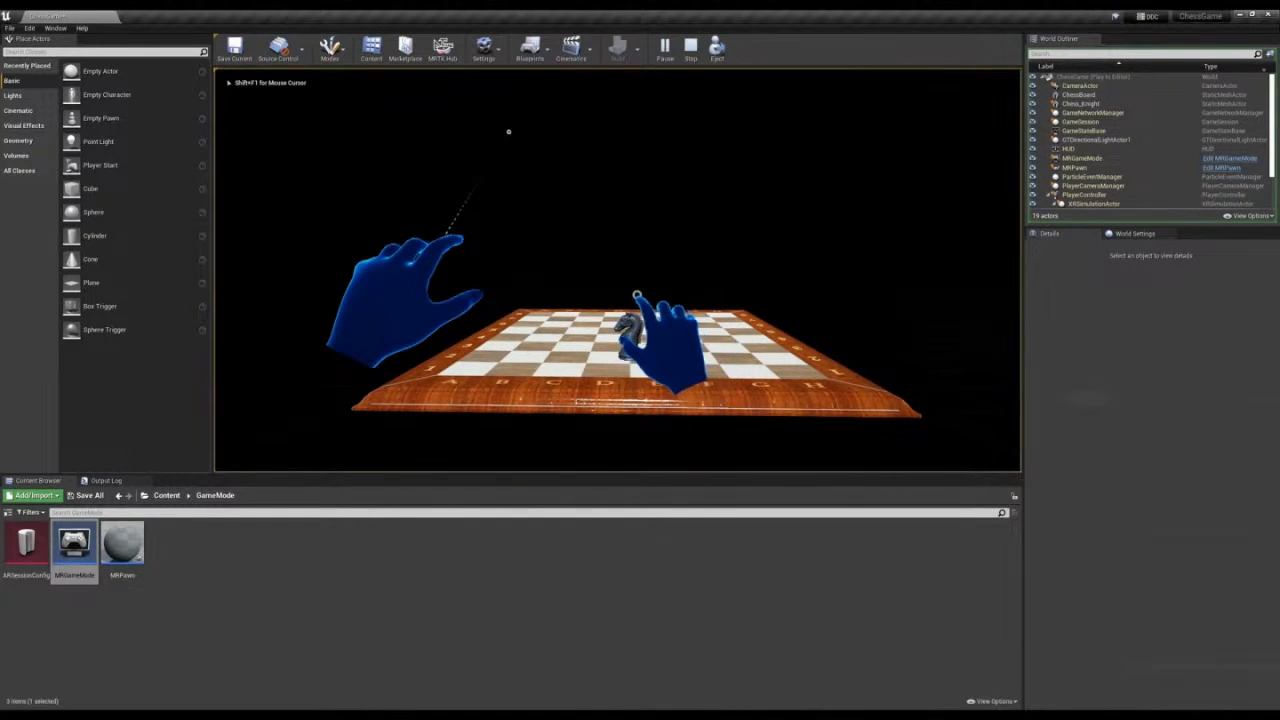
left_click_drag(637, 318, 660, 122, "shift")
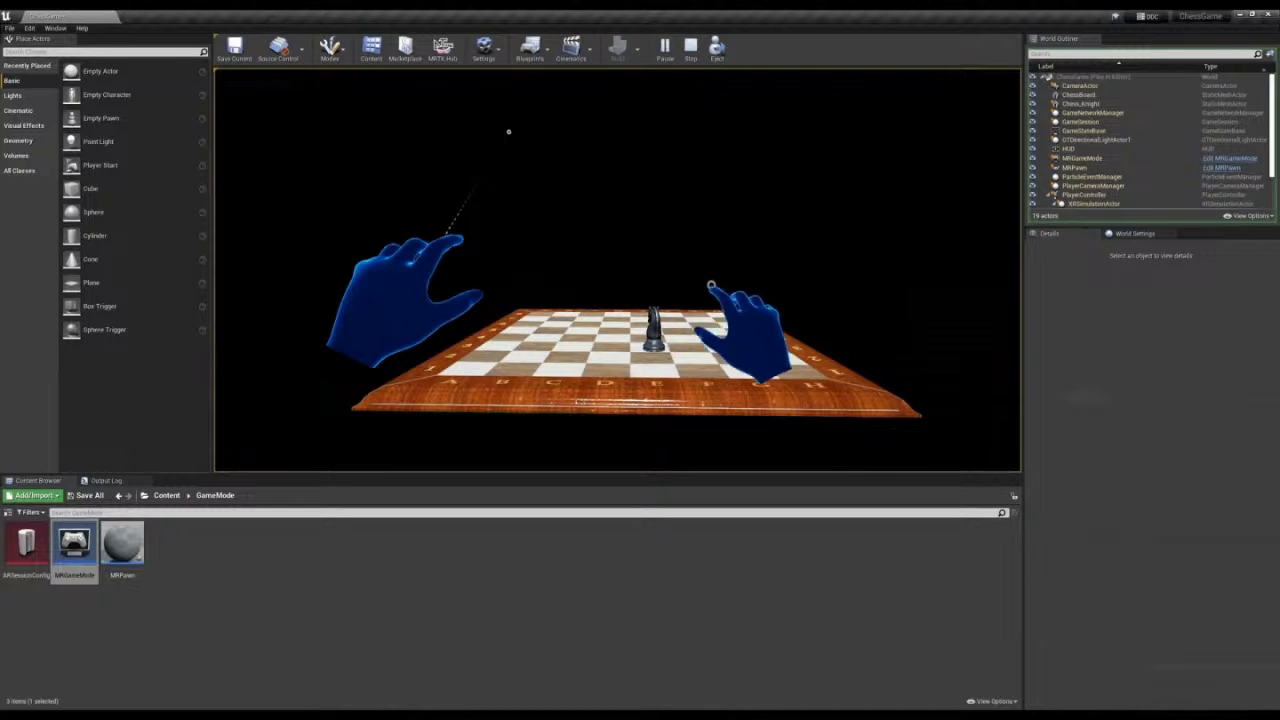
left_click_drag(657, 312, 570, 126, "shift")
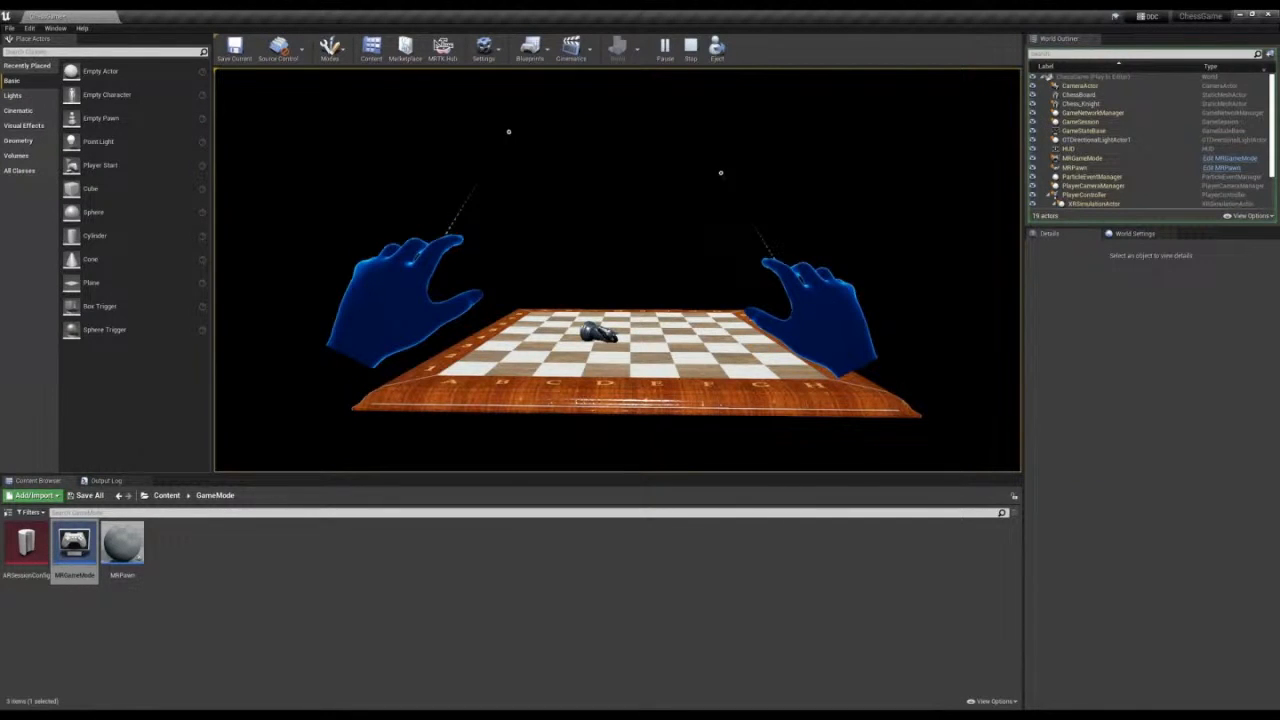
key("Escape")
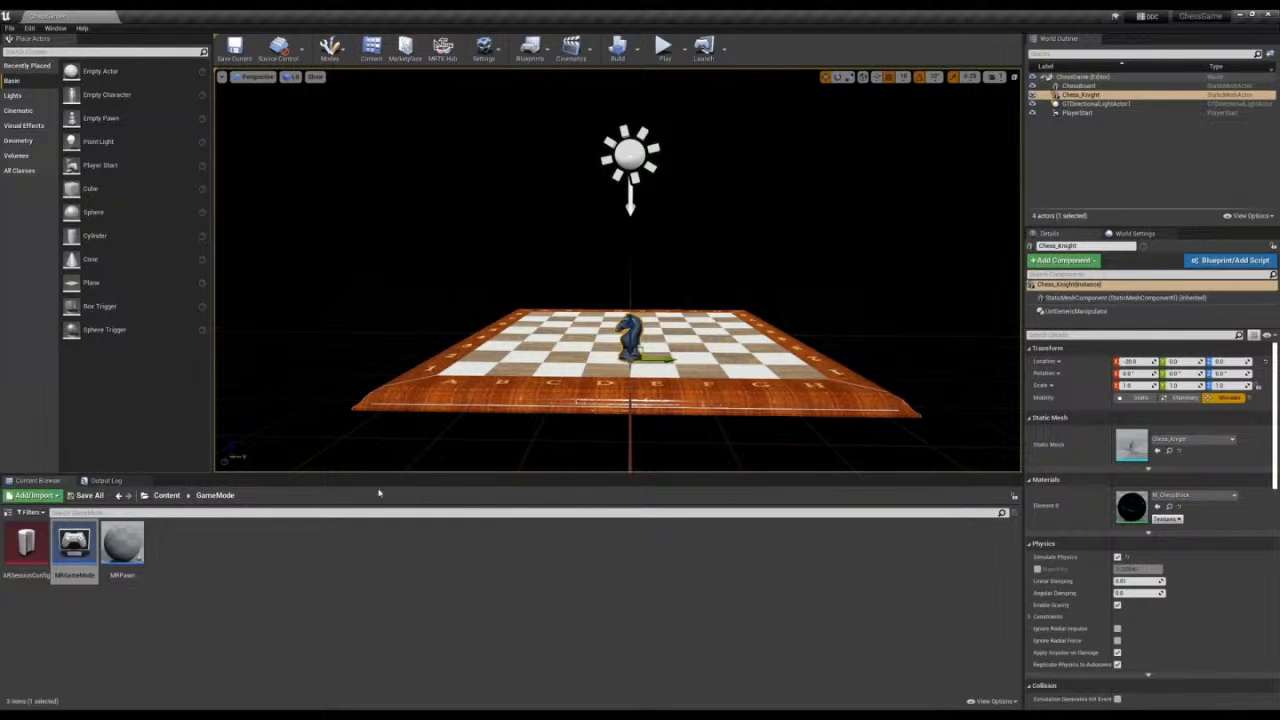
key("Escape")
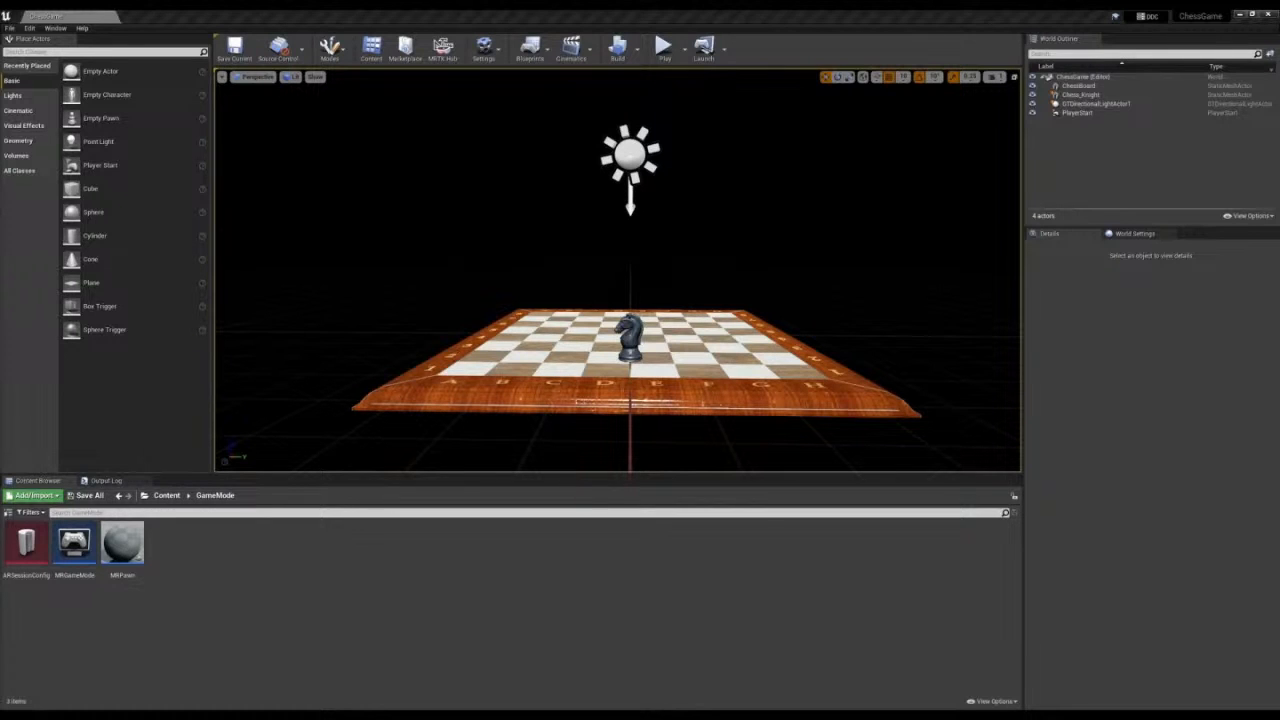
- Turn on Start in VR in the project's Description settings
left_click(499, 55)
left_click(510, 89)
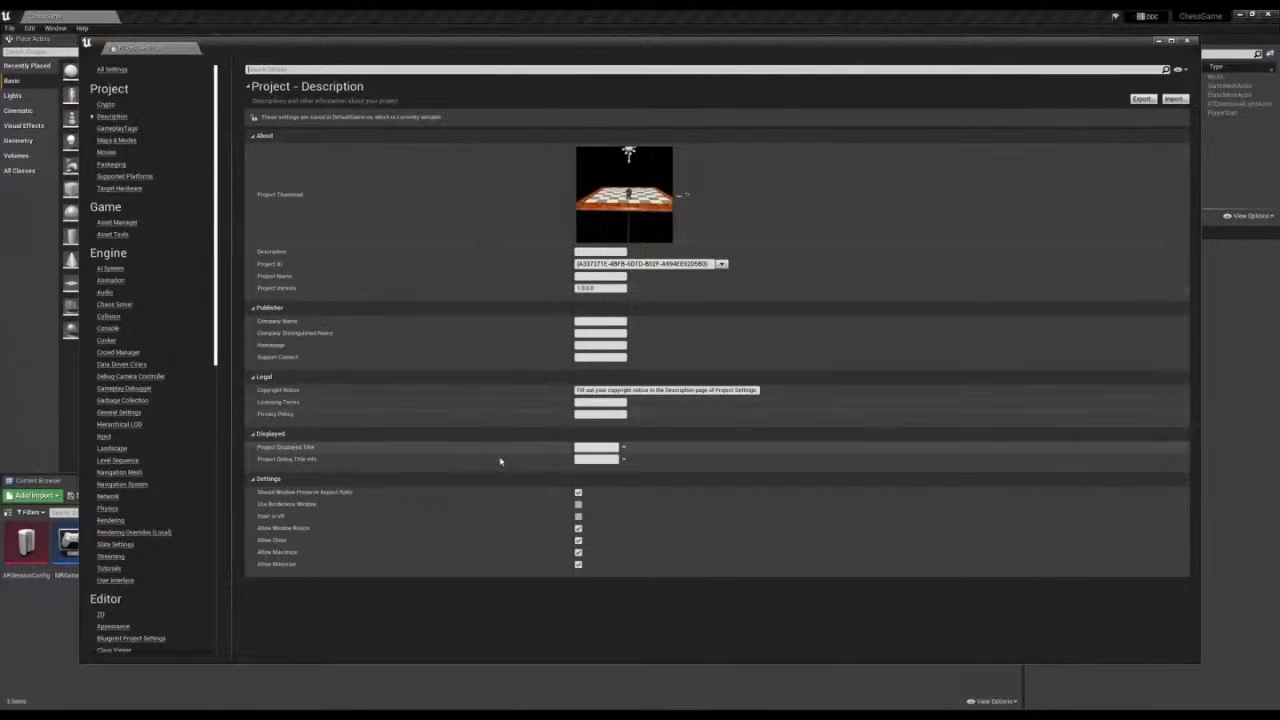
left_click(578, 517)
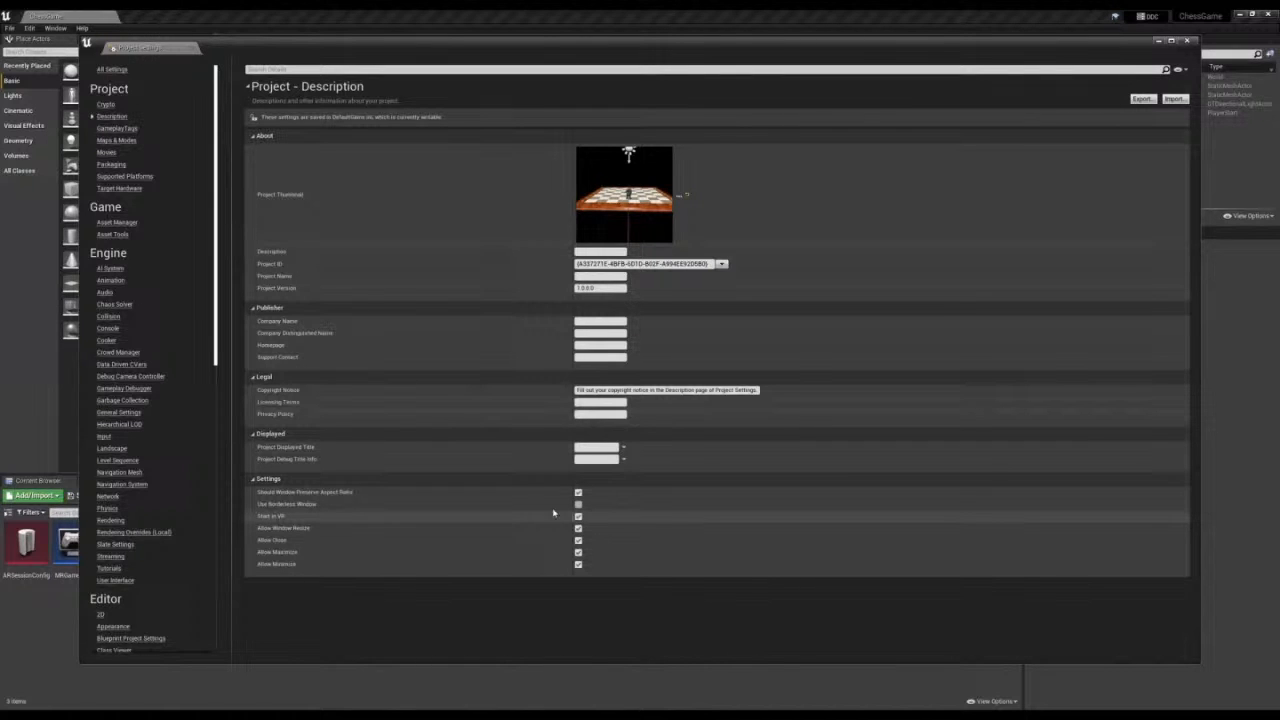
- Turn on Enable Remoting For Editor in the Windows Mixed Reality platform settings
left_click_drag(216, 209, 211, 480)
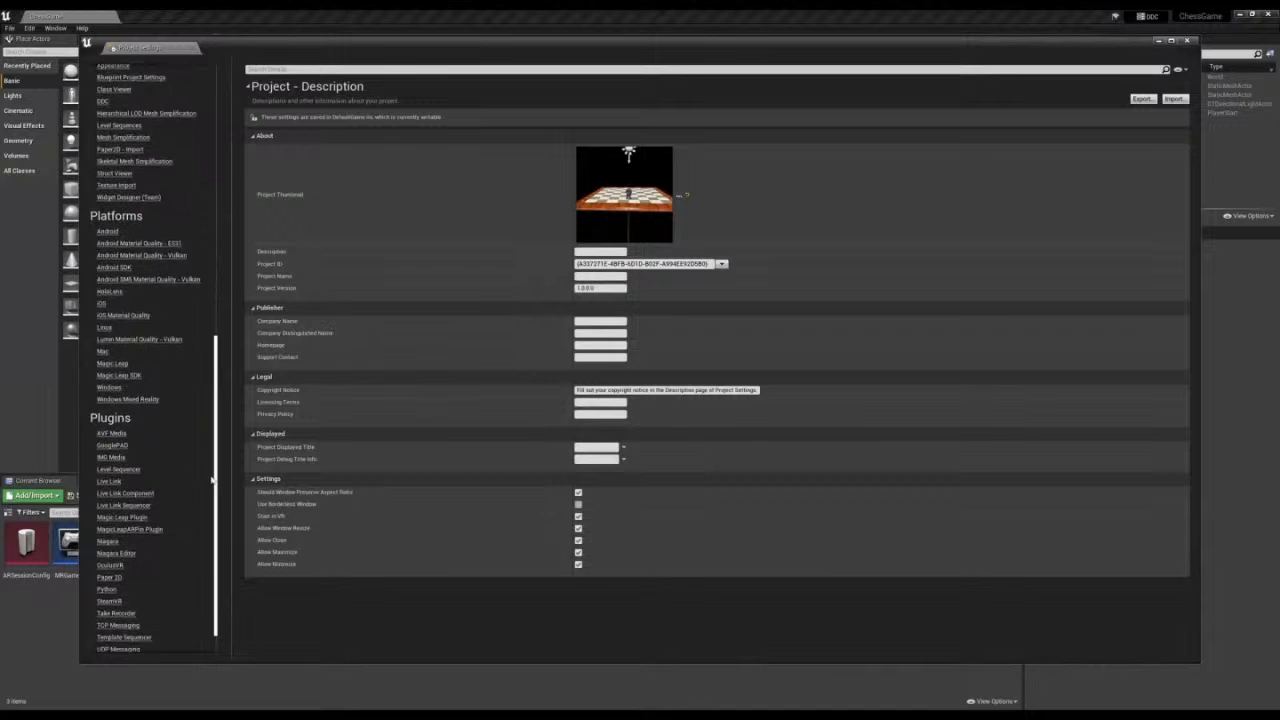
left_click(140, 400)
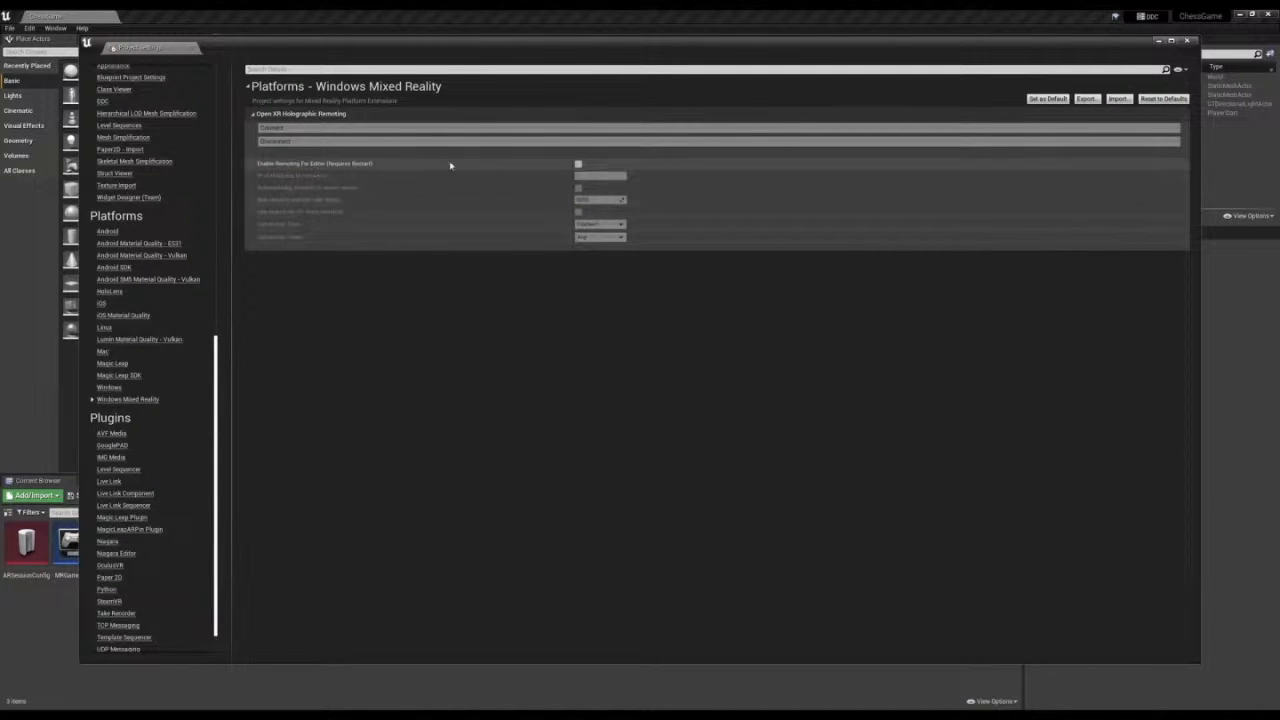
left_click(578, 165)
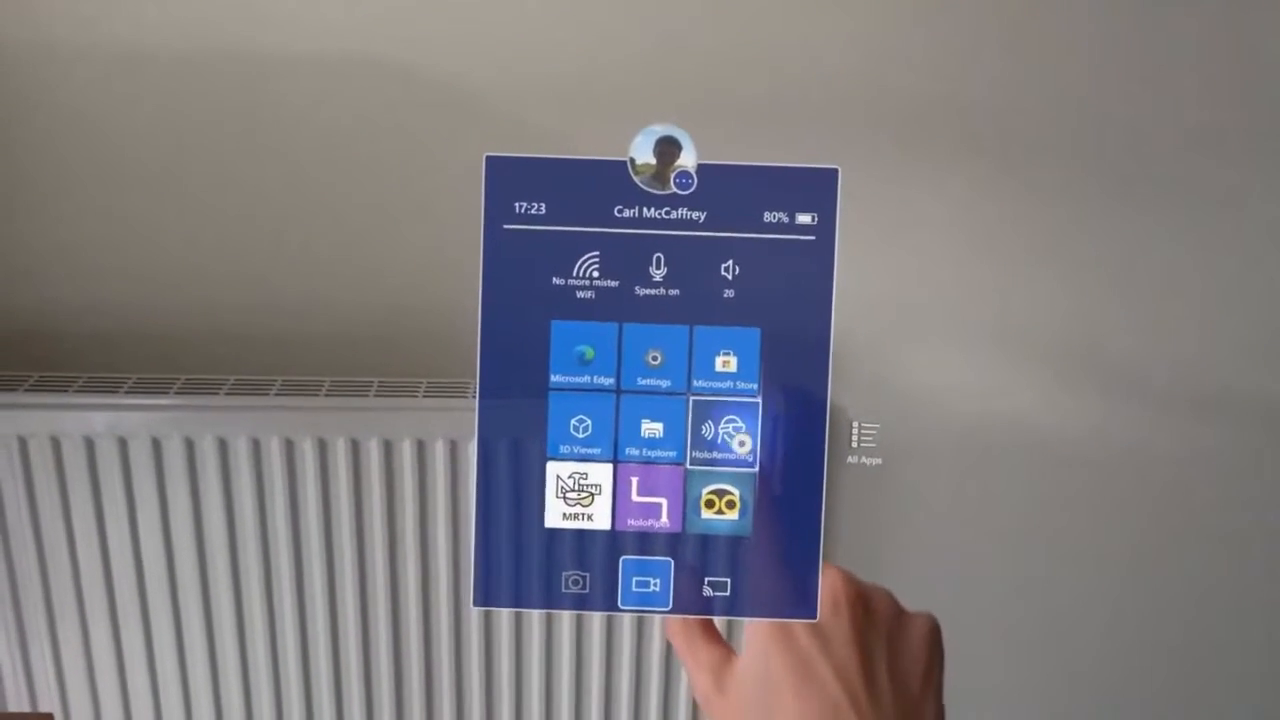
- Switch to the HoloLens and start the Holographic Remoting app
left_click(780, 480)
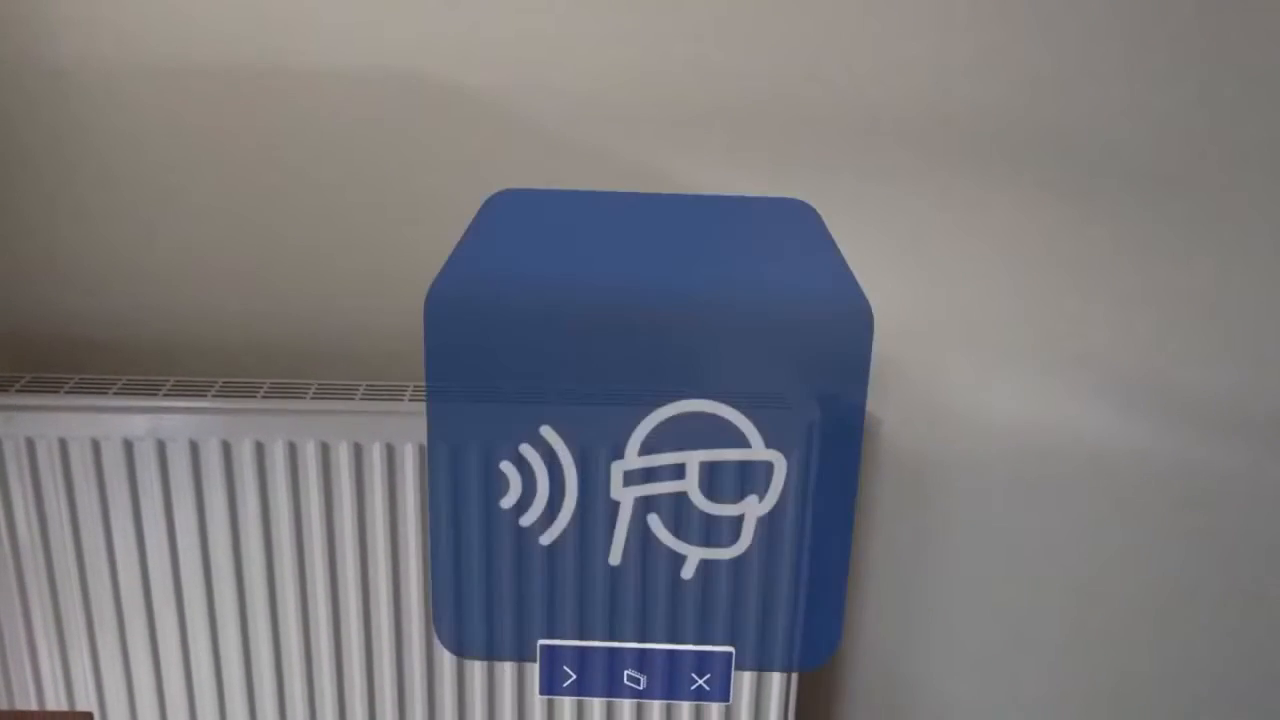
left_click(634, 509)
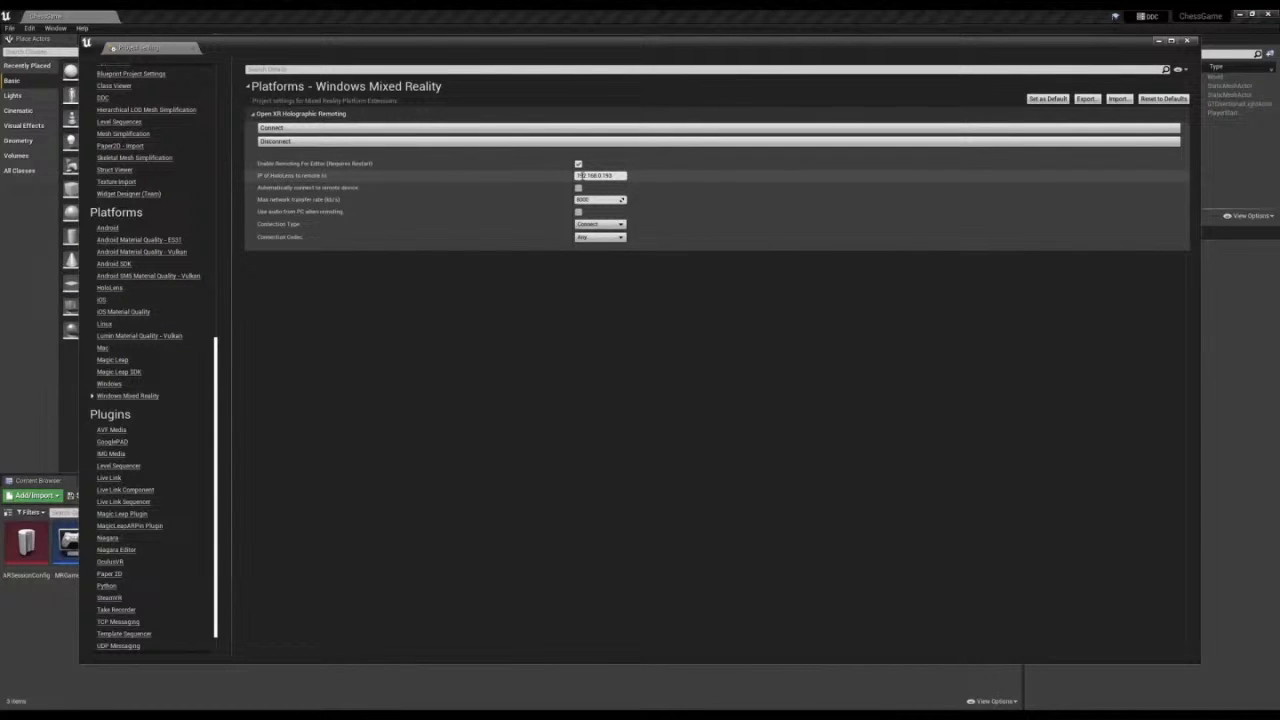
- Enter the HoloLens IP address for remoting, turn on automatic connection to the remote device, and close Project Settings
left_click(579, 189)
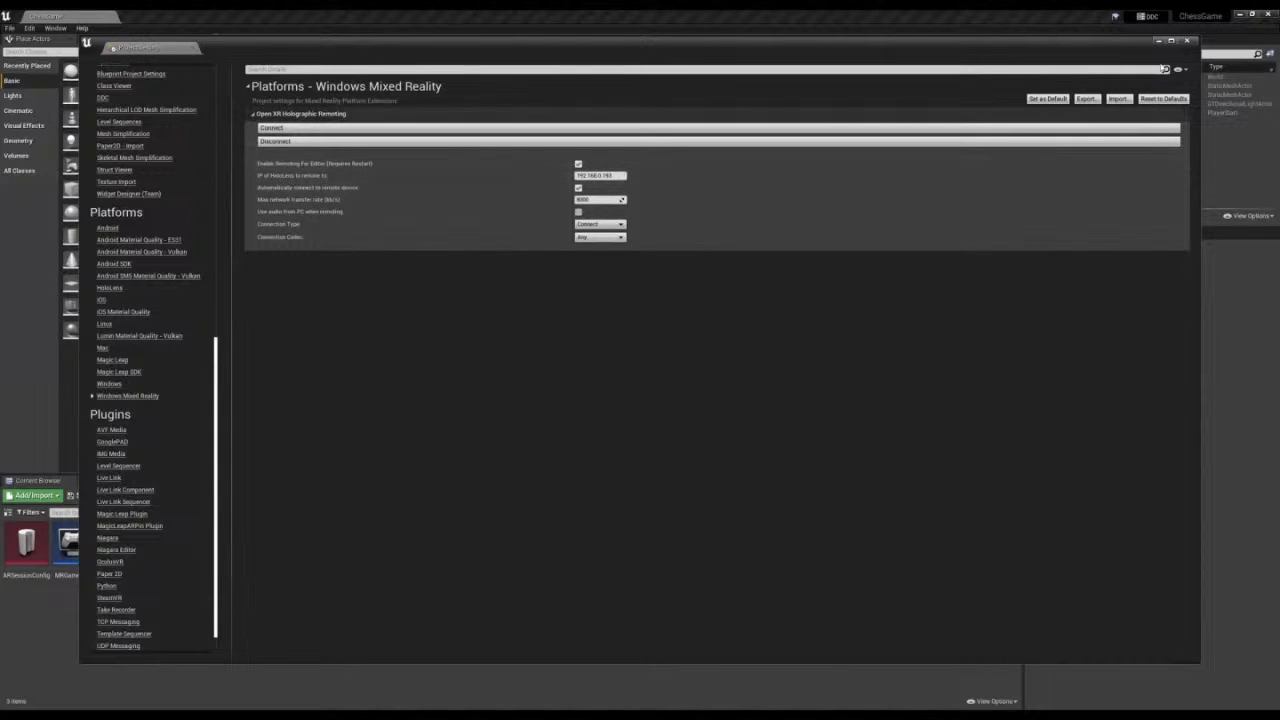
left_click(1187, 40)
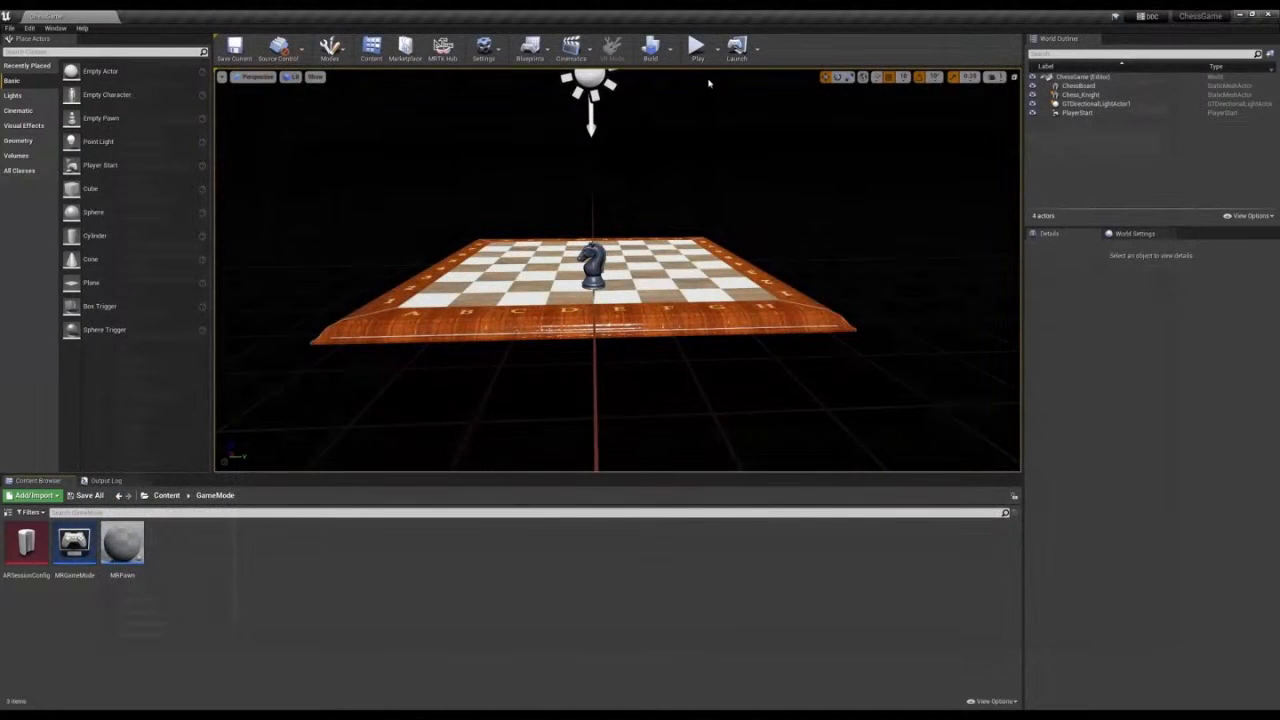
- Run the chess level in VR Preview to test it on the HoloLens
left_click(715, 46)
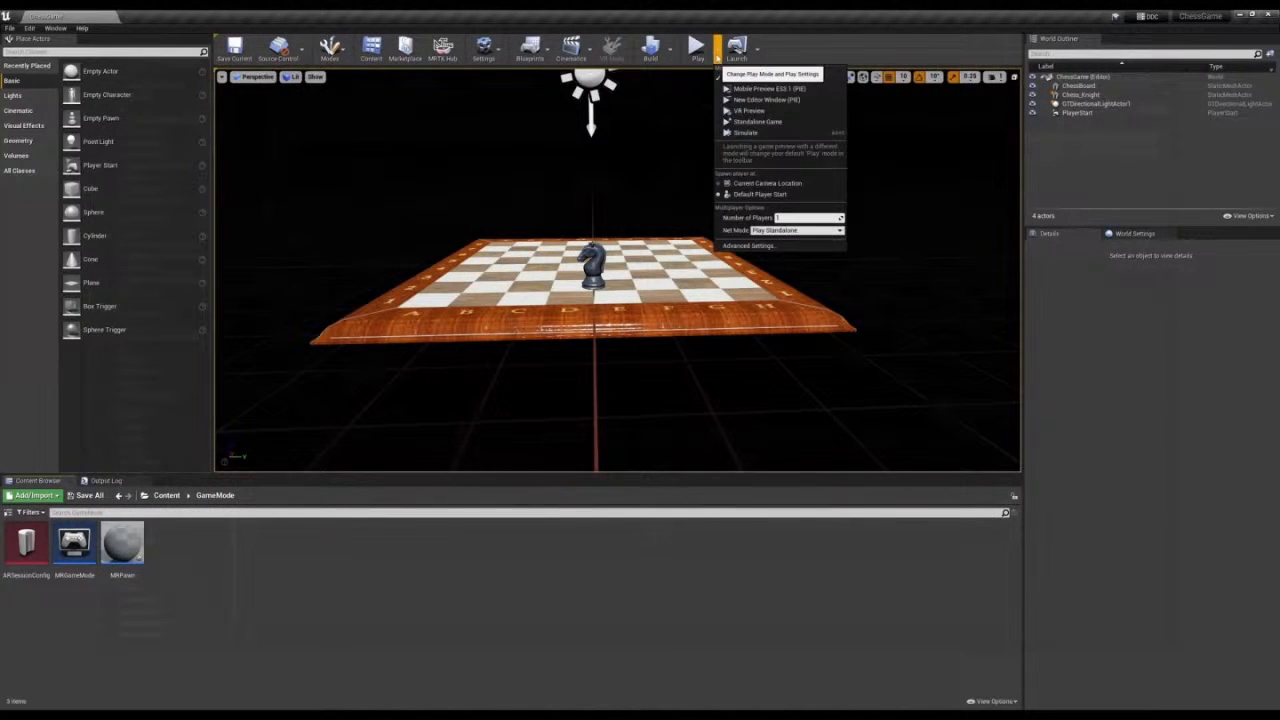
left_click(744, 116)
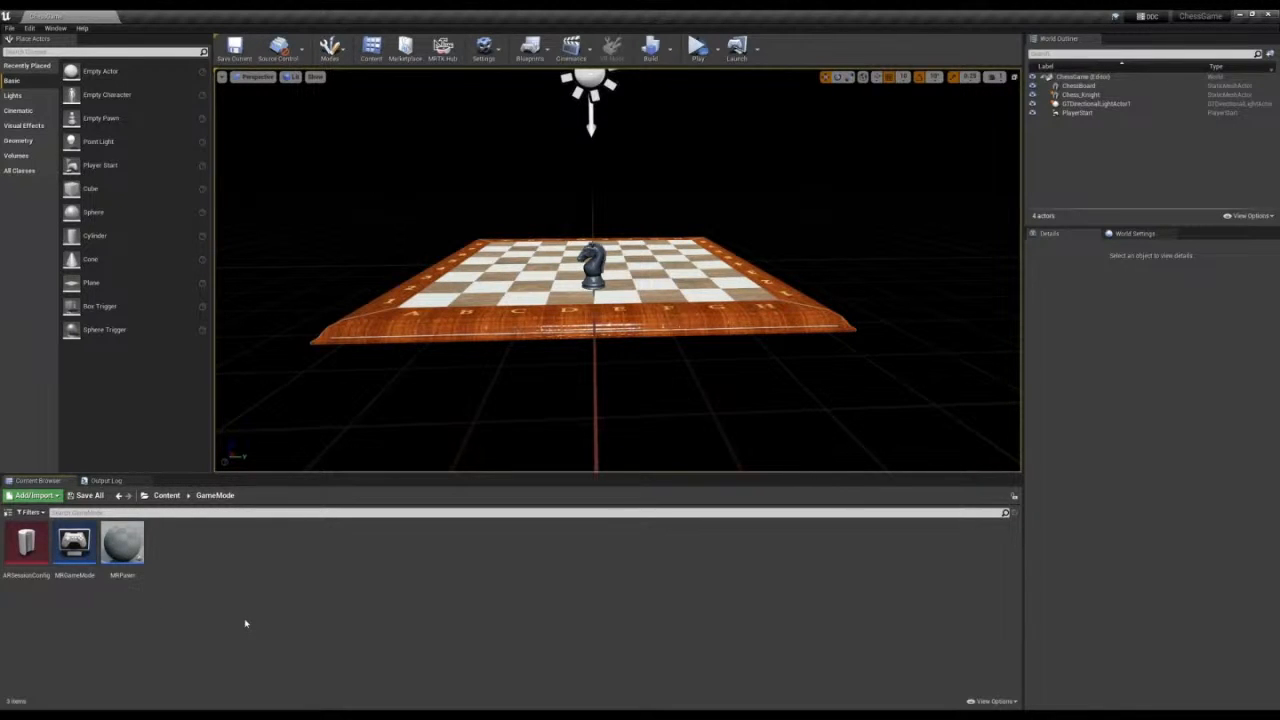
- In the project's Description settings, set Project Name to ChessGame and Company Distinguished Name to CN=Microsoft
left_click(484, 47)
left_click(500, 92)
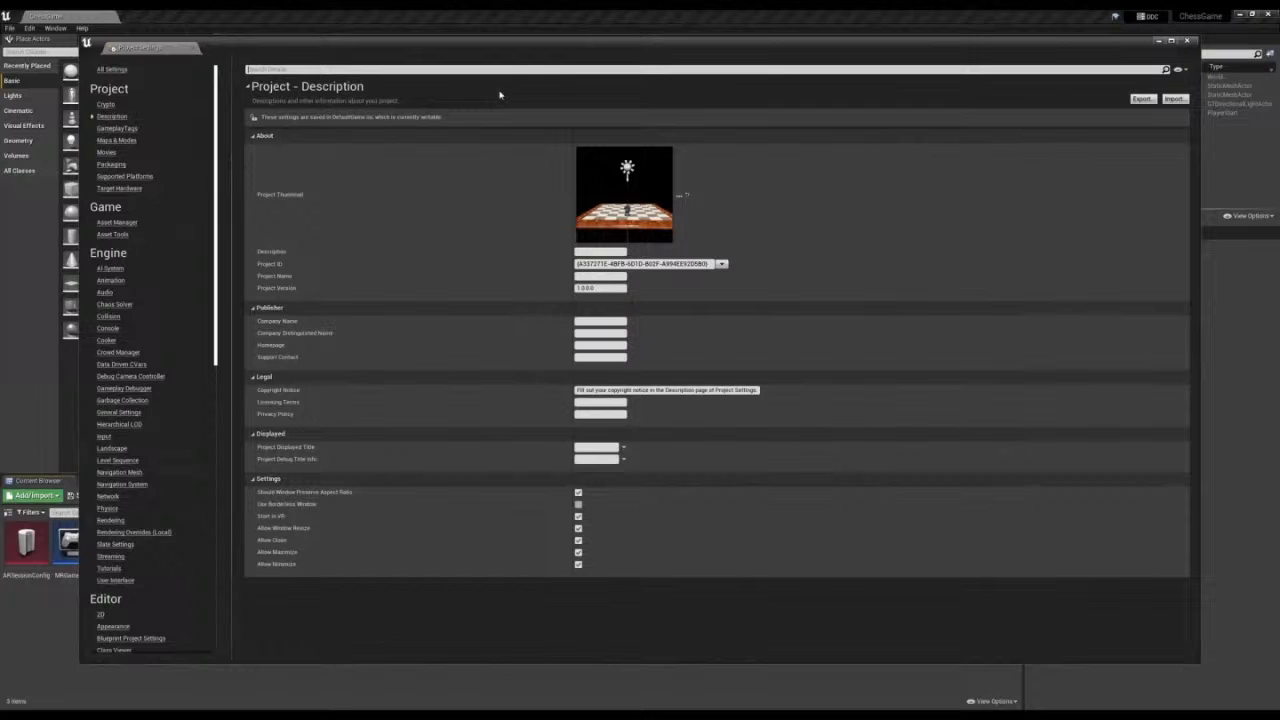
left_click(579, 276)
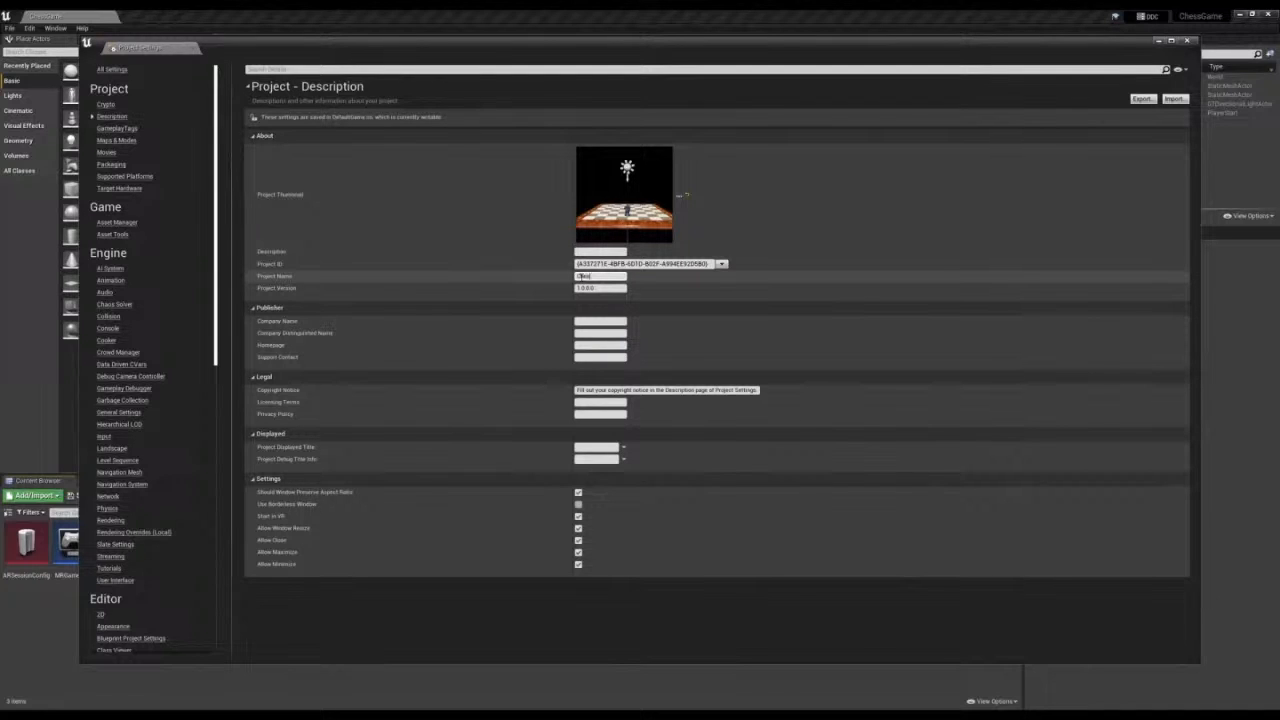
type("ChessGame")
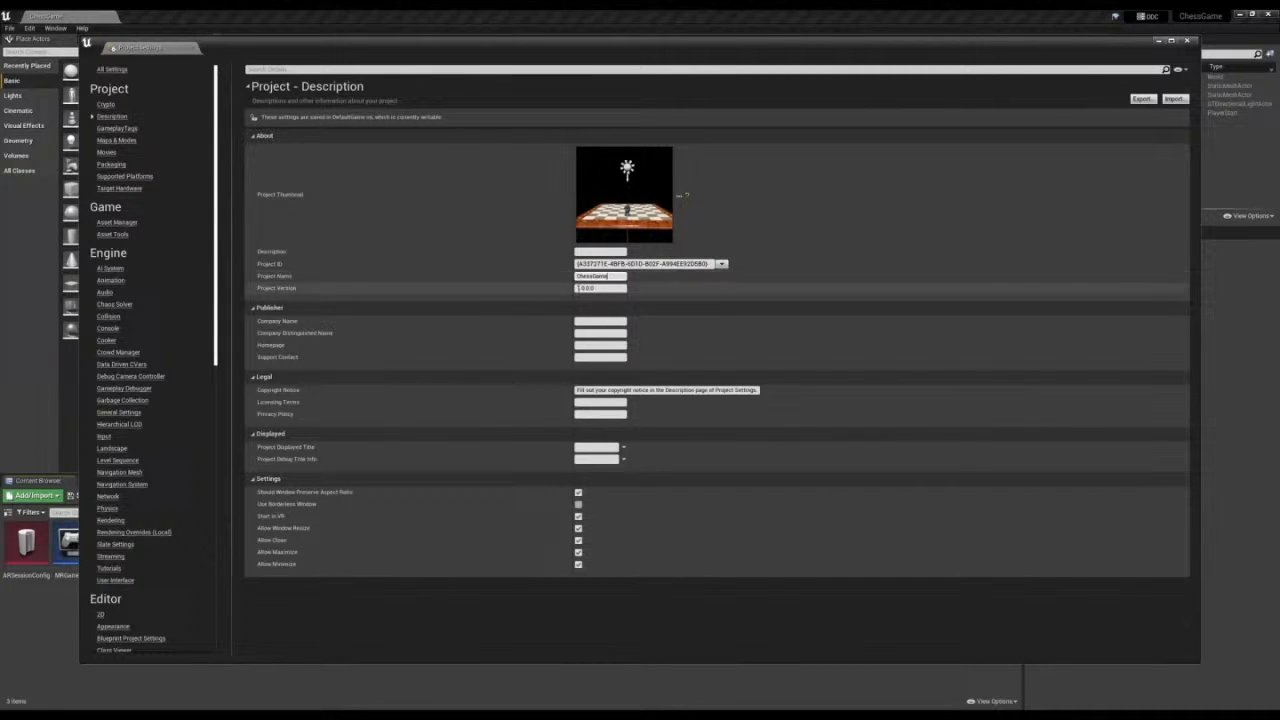
key("Return")
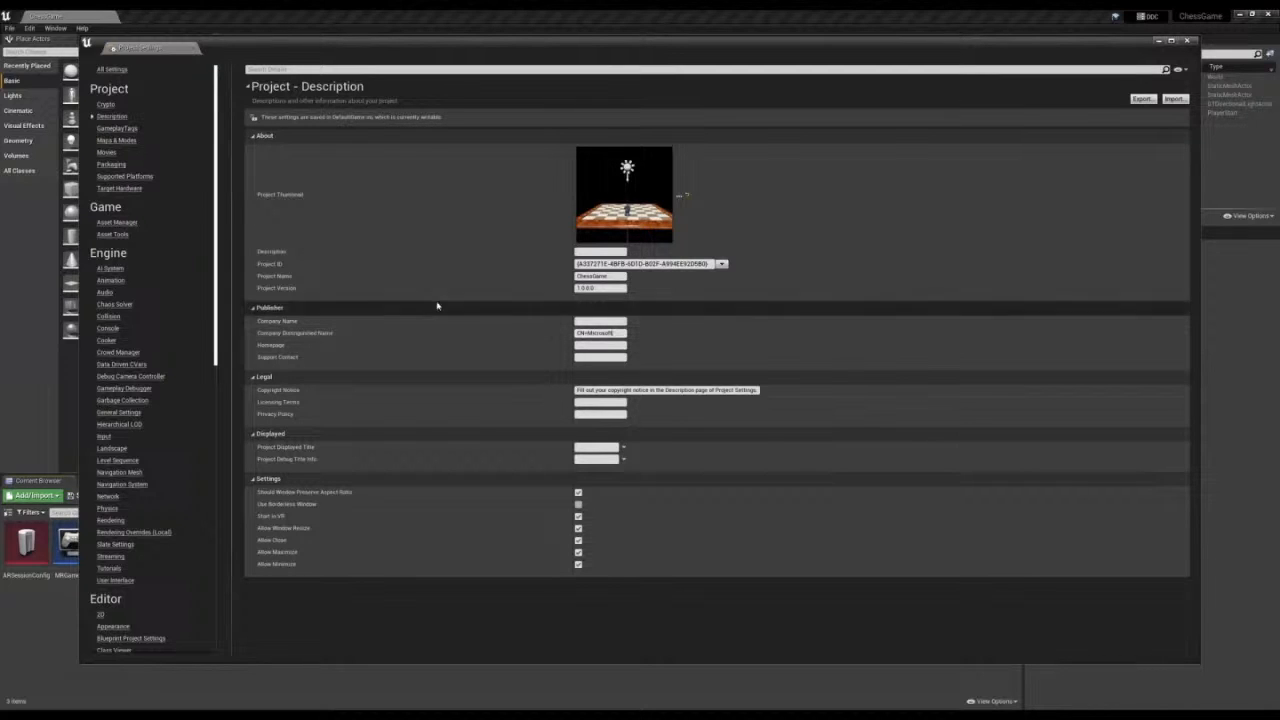
- Generate a new signing certificate in the HoloLens platform settings, using no private key password
scroll(215, 180, "down", 9)
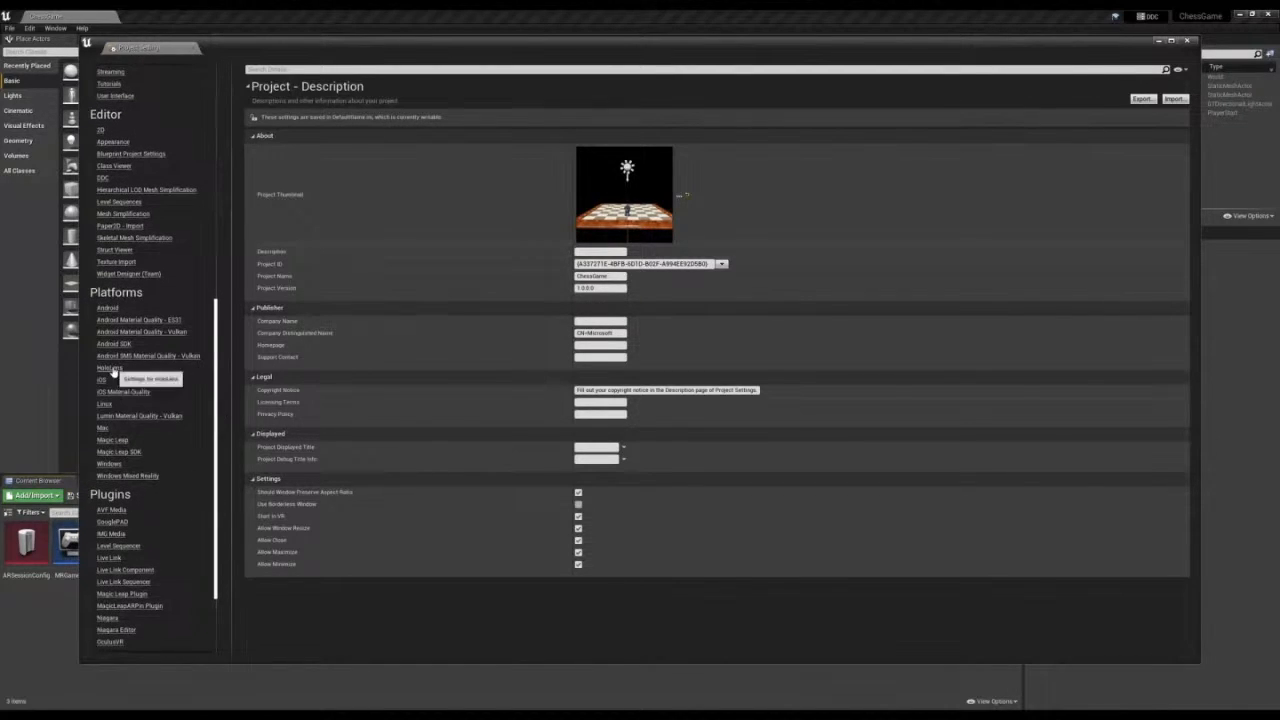
left_click(110, 368)
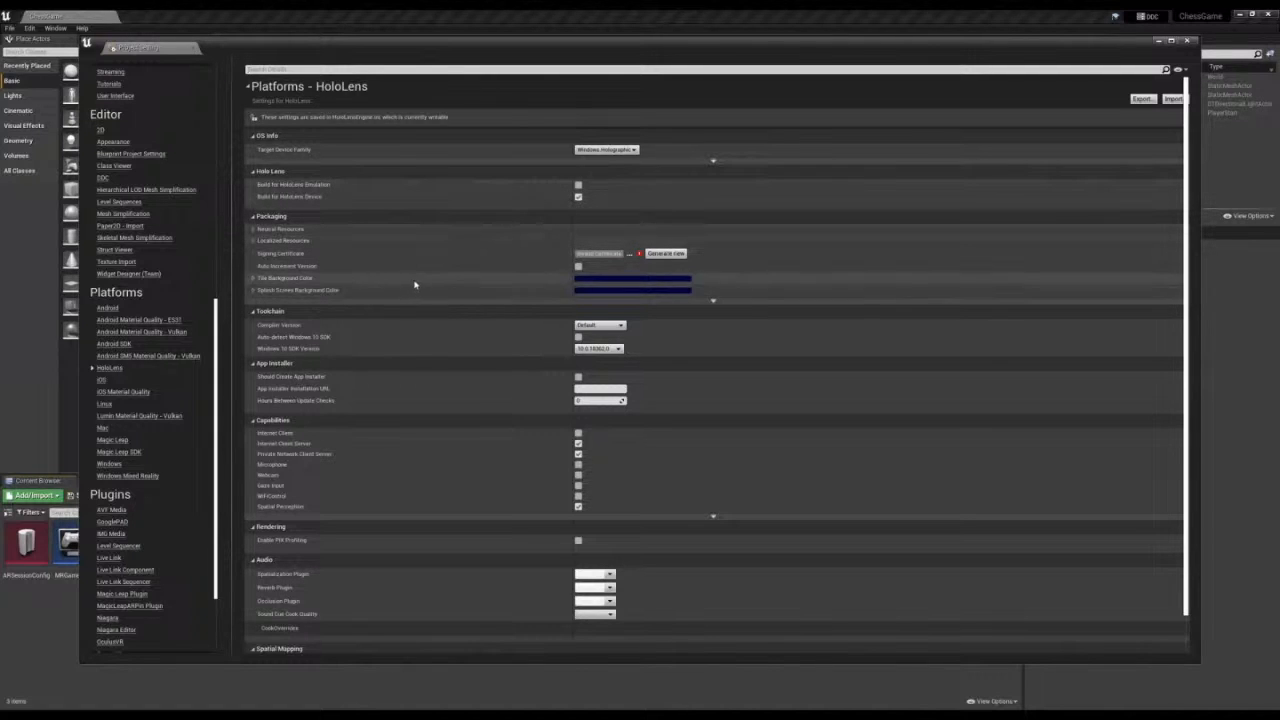
left_click(665, 254)
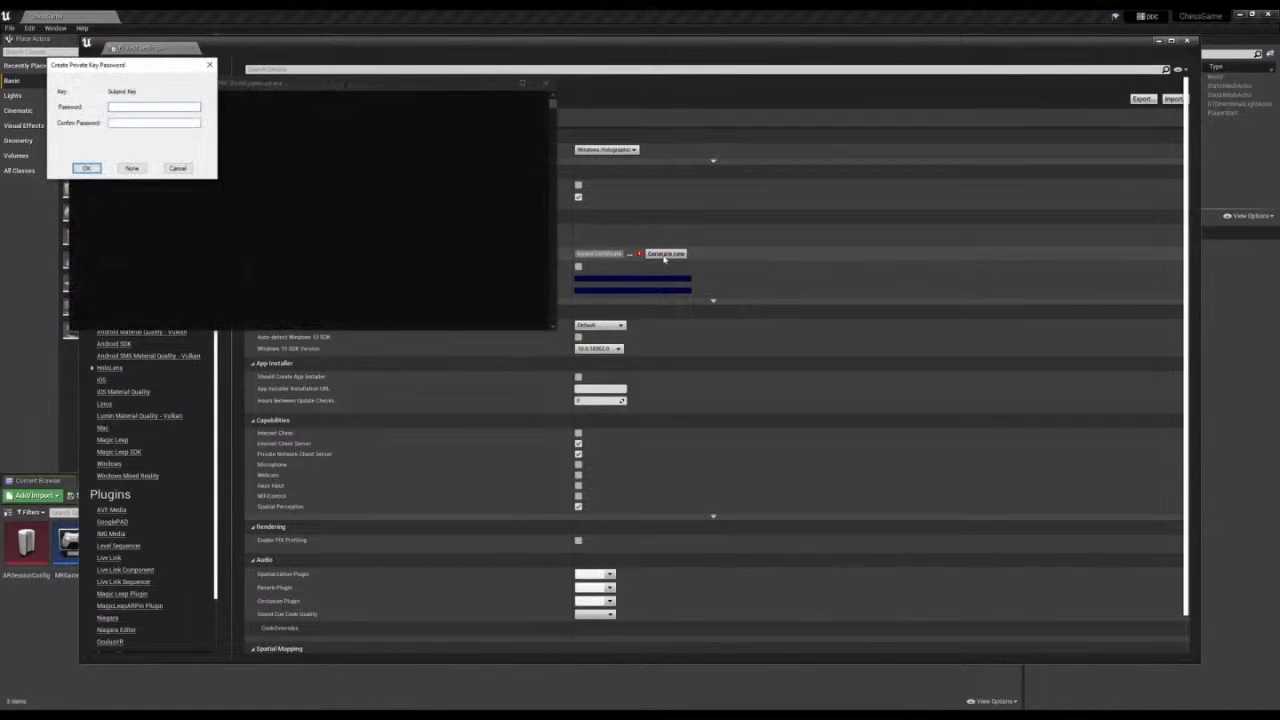
left_click(132, 168)
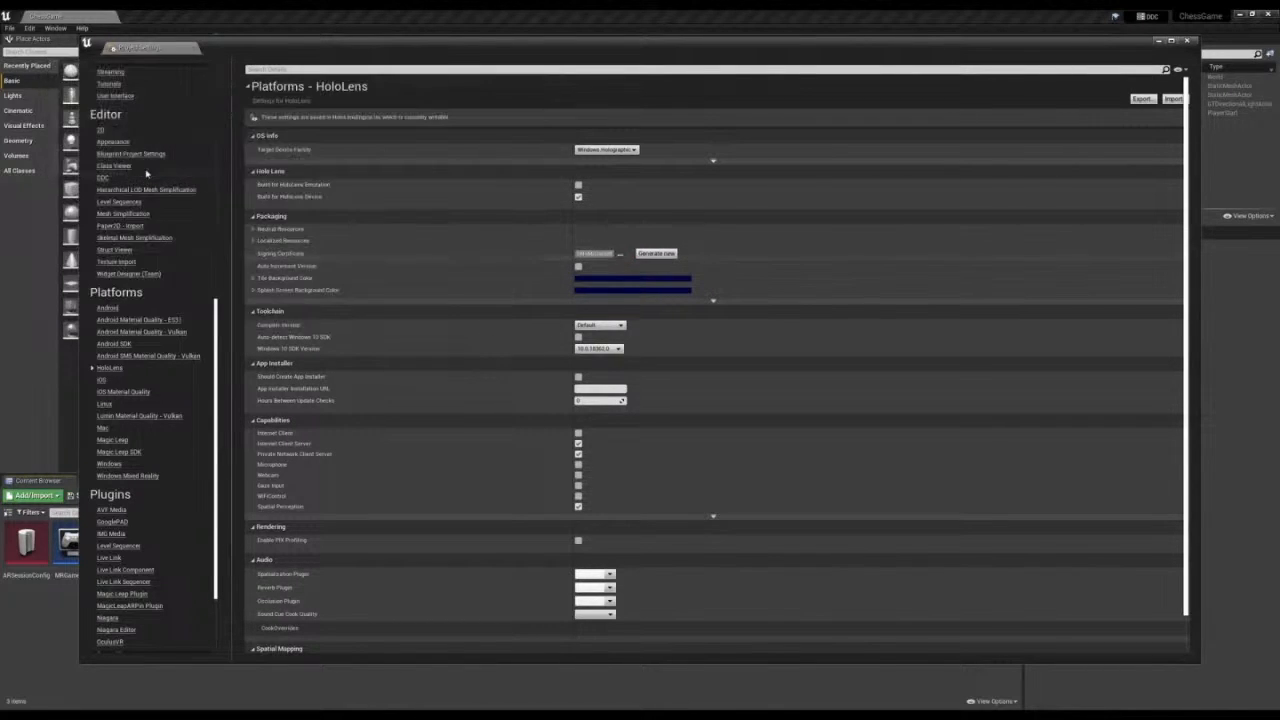
- Add HoloLens to the project's supported platforms and close Project Settings
left_click_drag(216, 393, 214, 158)
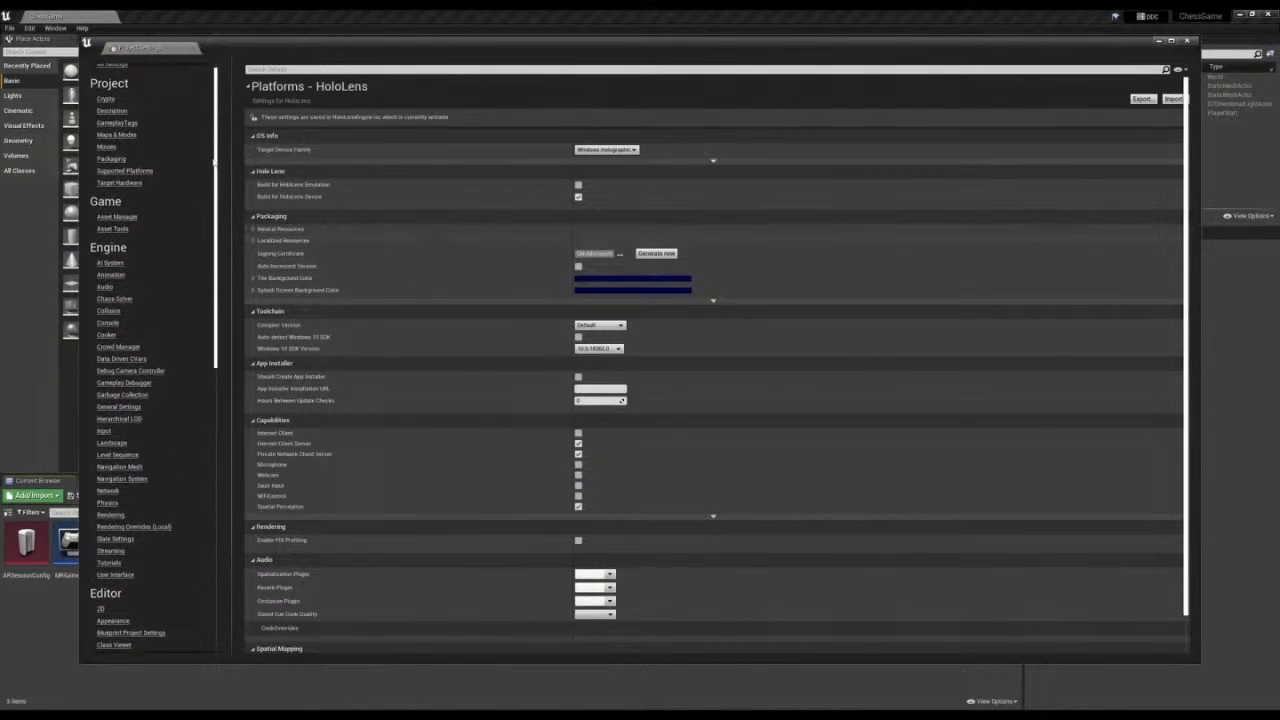
left_click(118, 172)
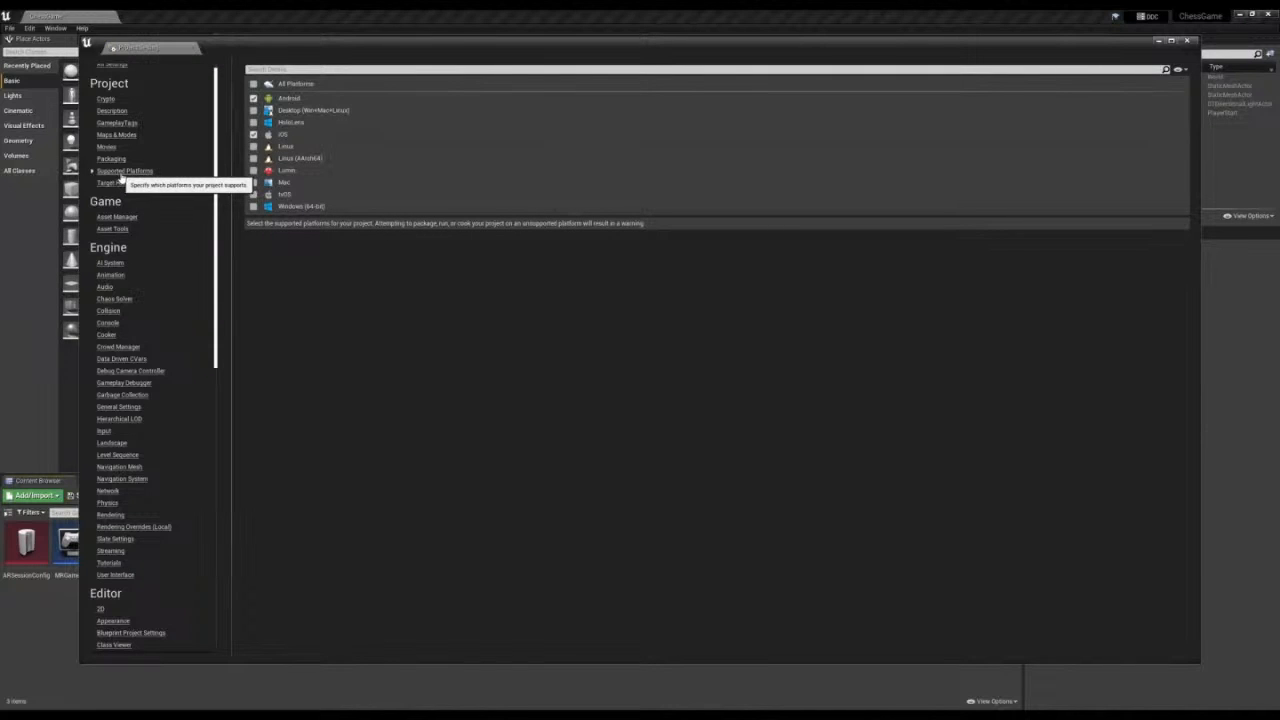
left_click(253, 122)
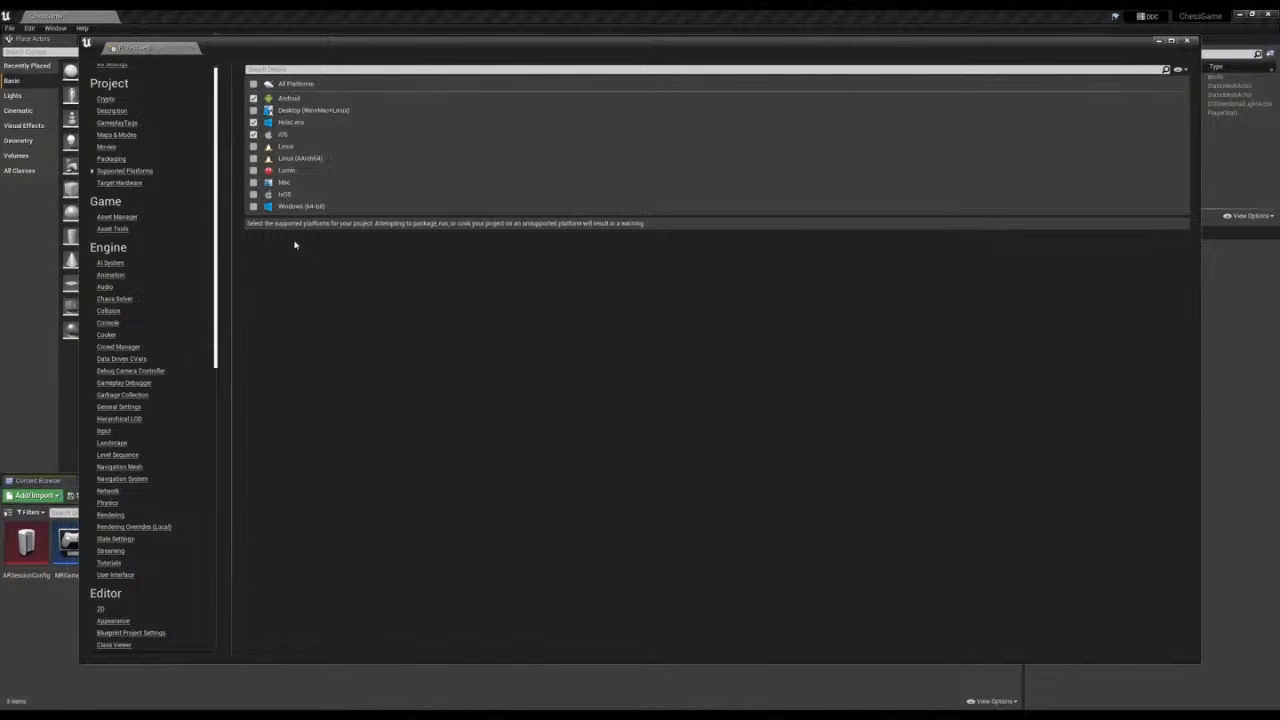
left_click(1187, 41)
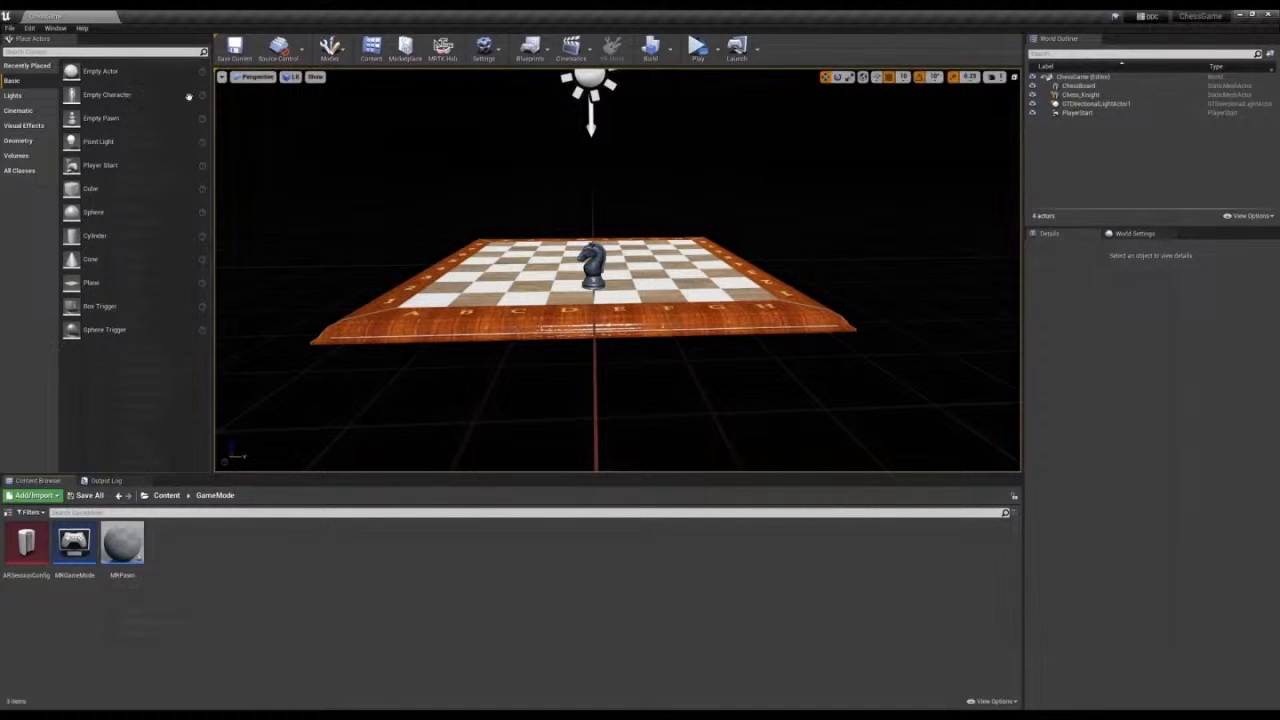
- Package the project for HoloLens into the ChessGame folder and show the Output Log
left_click(9, 28)
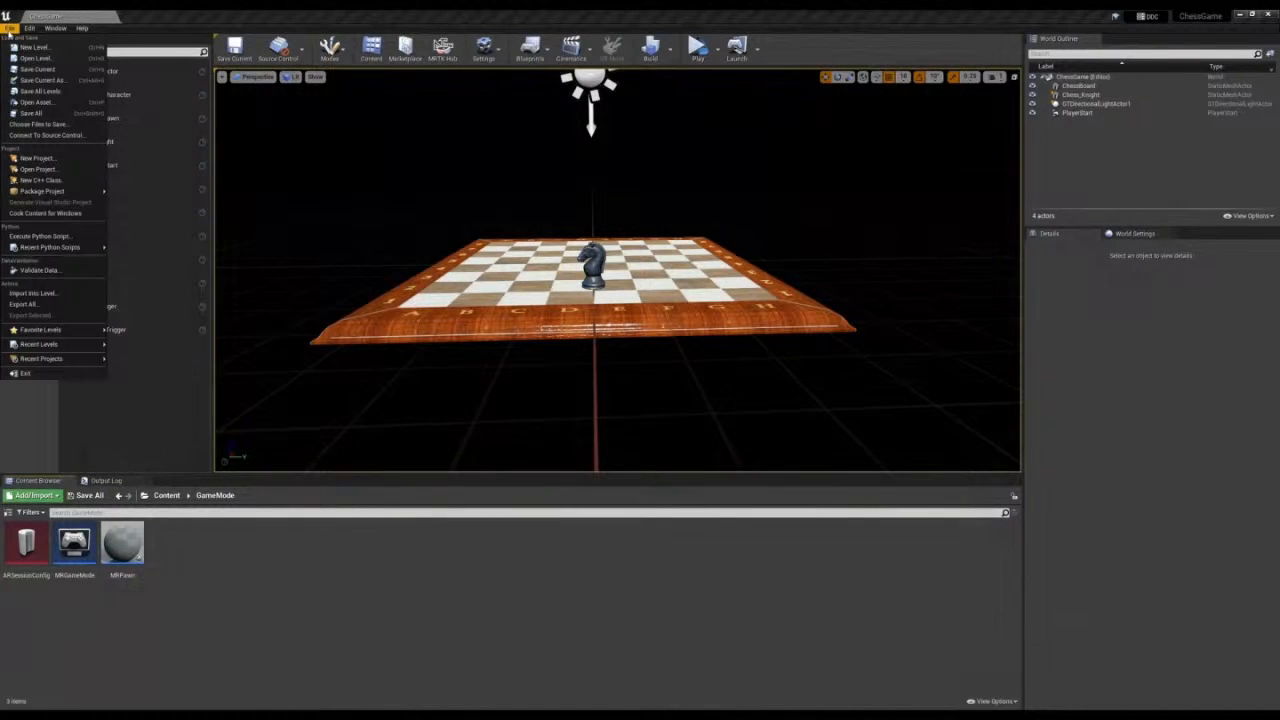
left_click(138, 198)
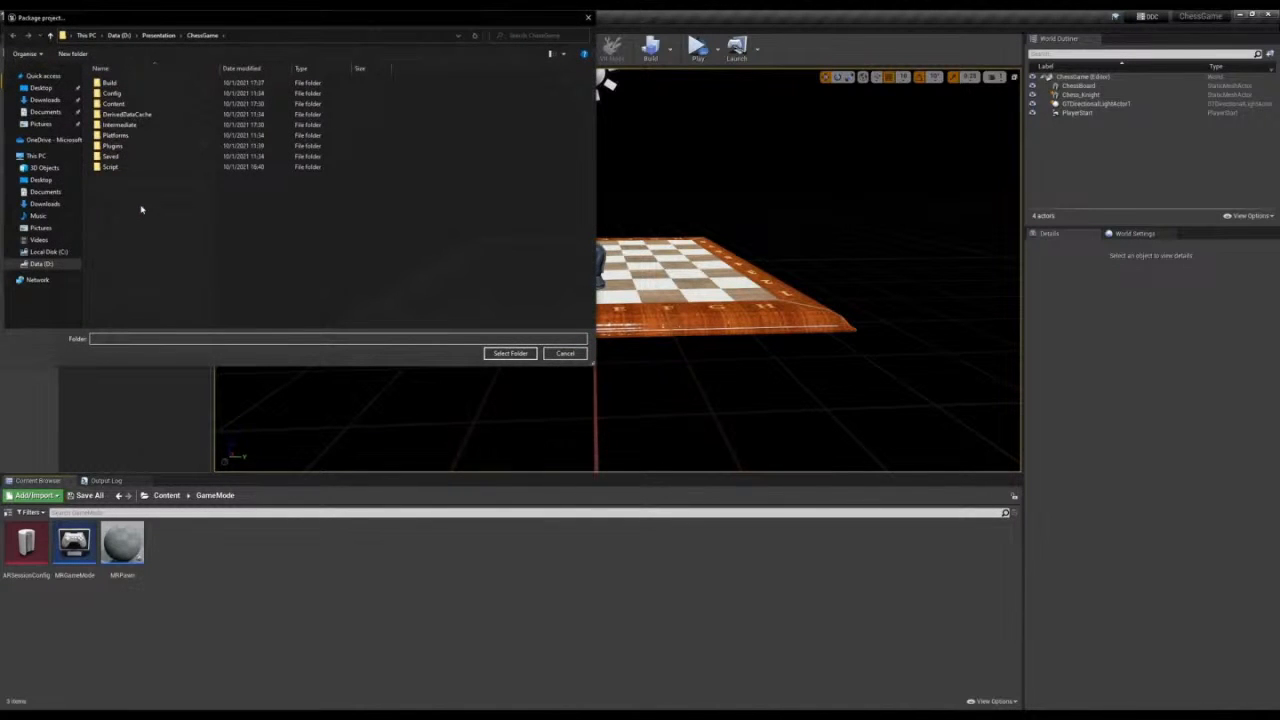
left_click(508, 353)
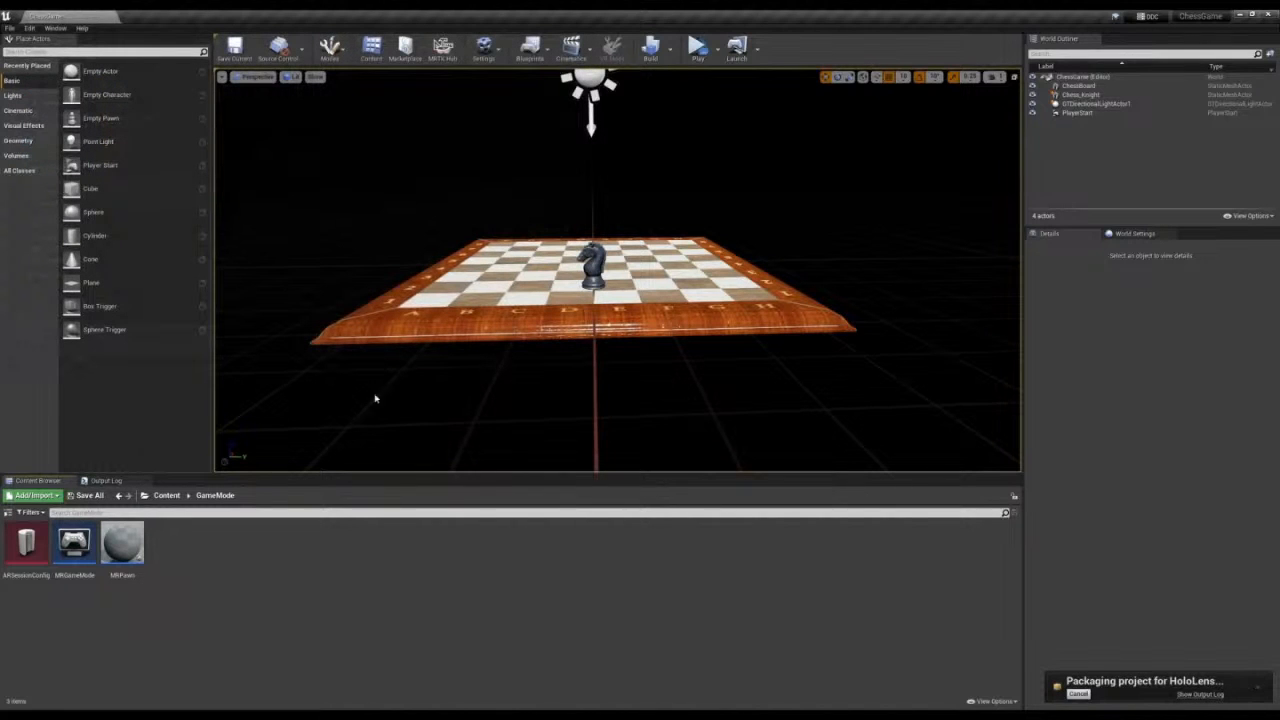
left_click(106, 481)
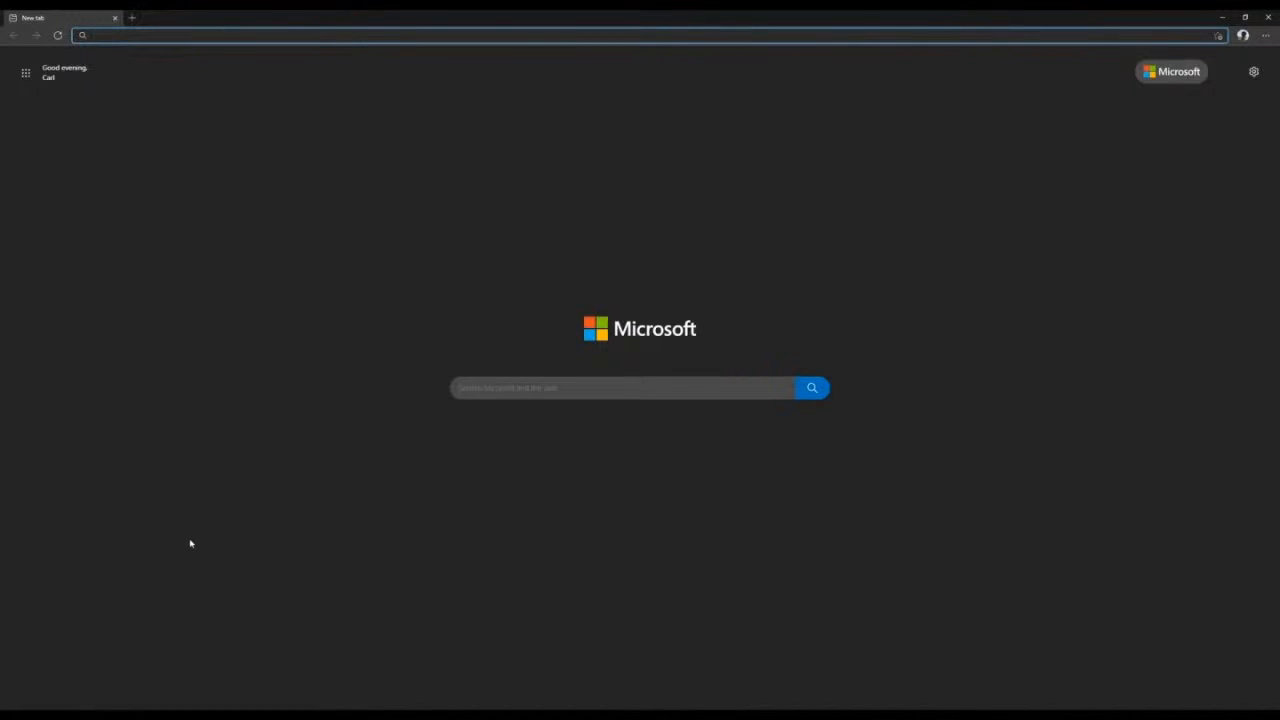
- Switch to the web browser, open the HoloLens Device Portal at 192.168.0.193, and sign in with the account username and password
type("192")
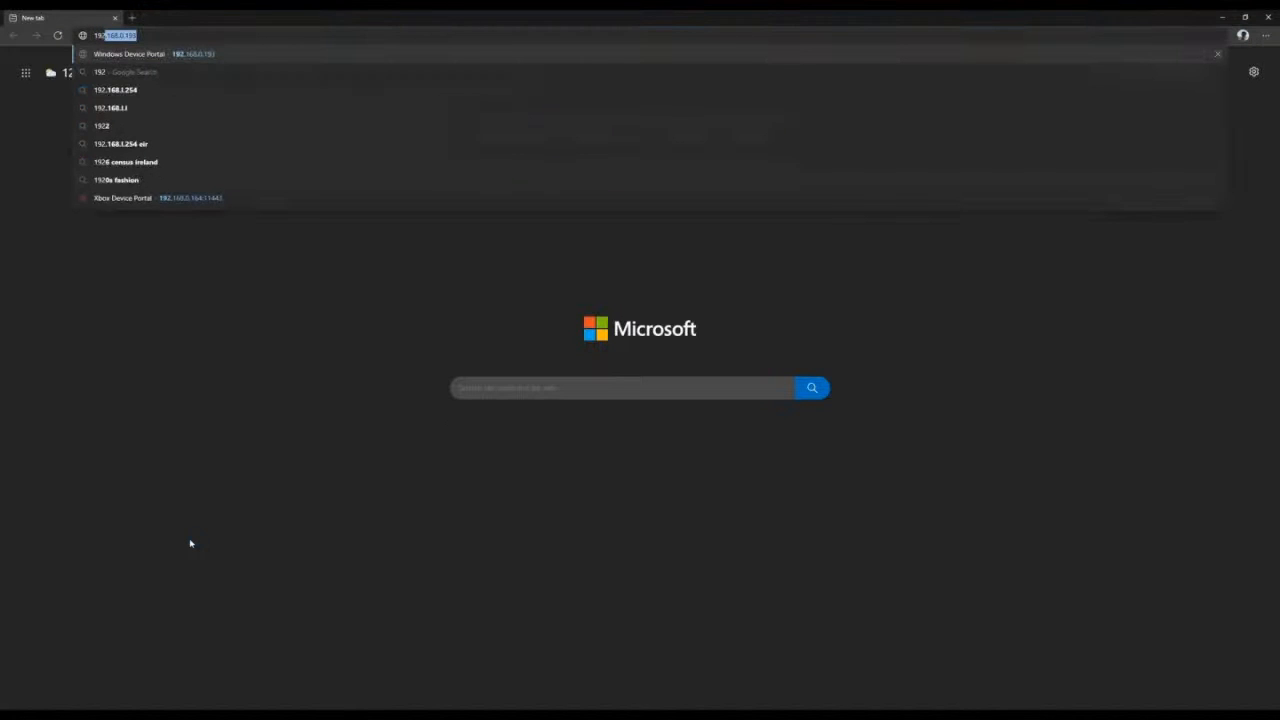
key("Return")
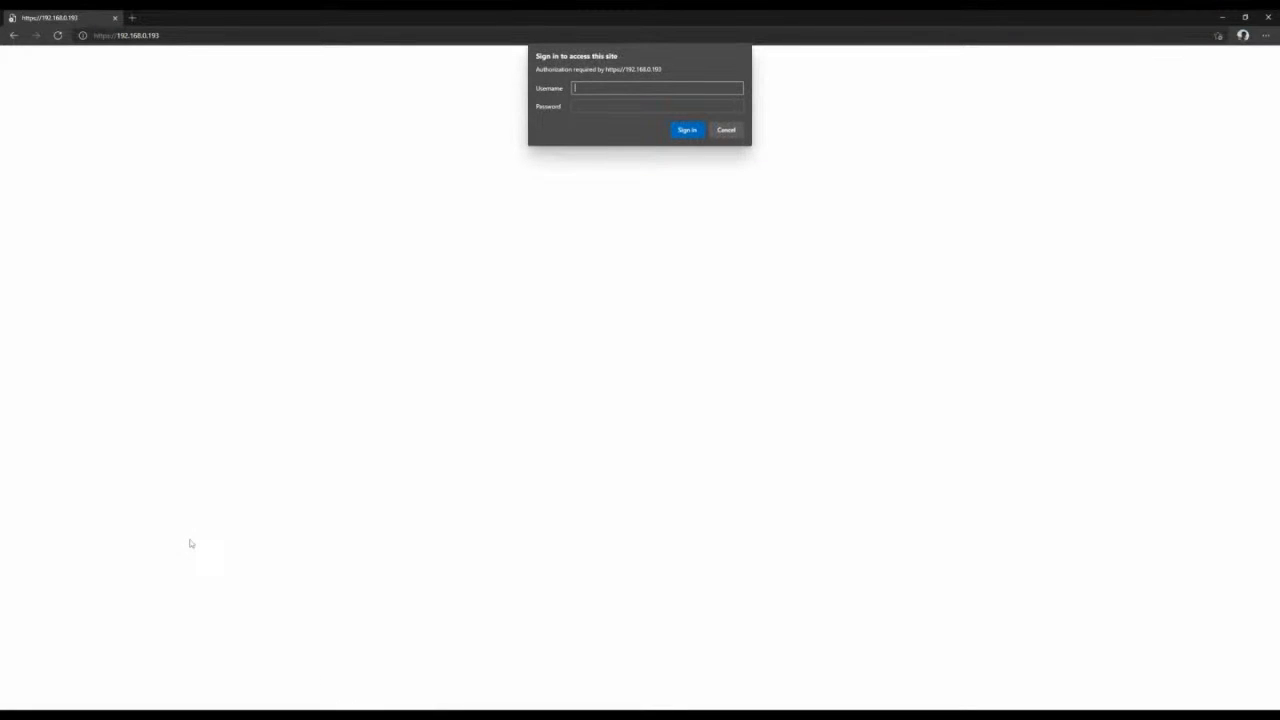
key("Tab")
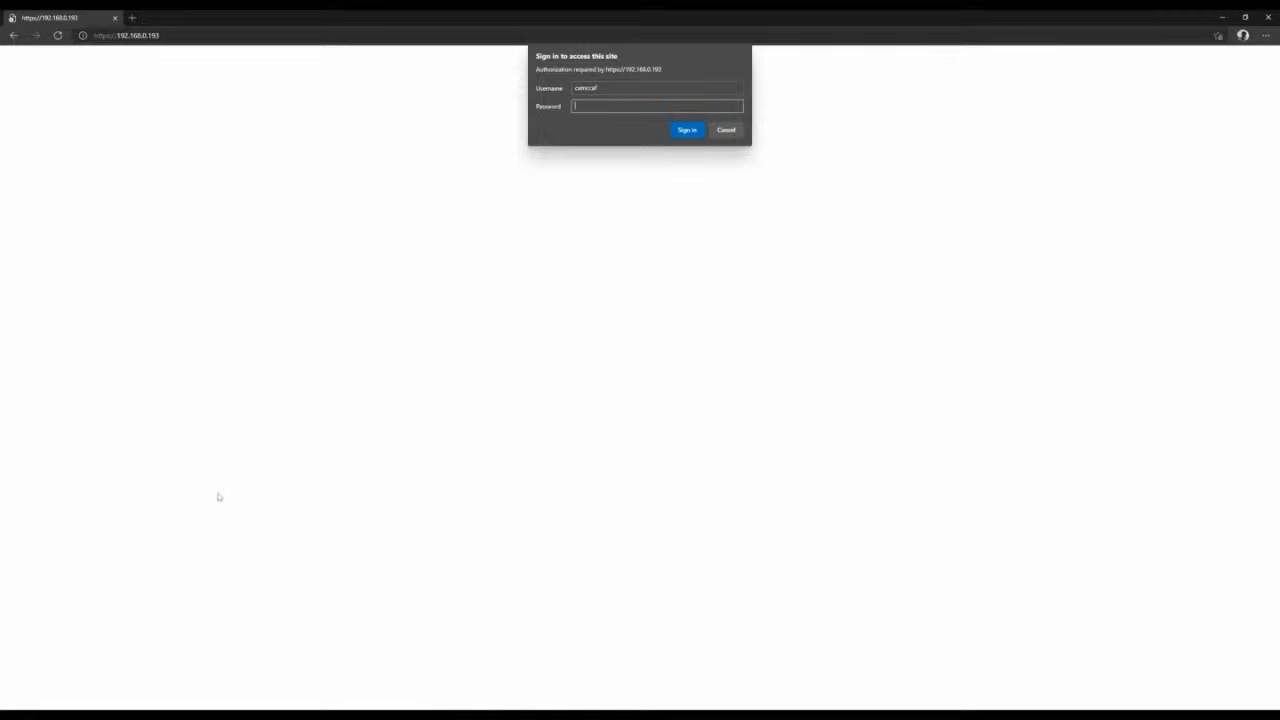
key("Return")
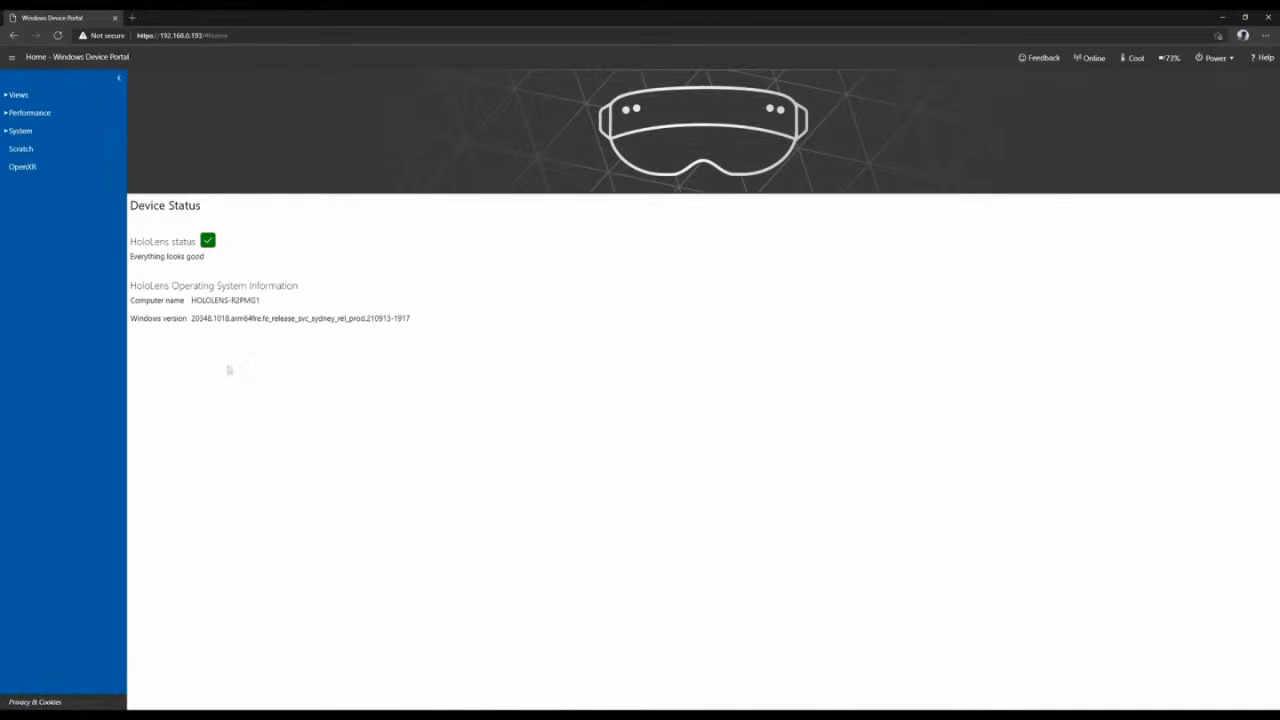
- Open the Device Portal's Apps view and choose ChessGame.appxbundle from the HoloLens folder as the application package to deploy
left_click(19, 95)
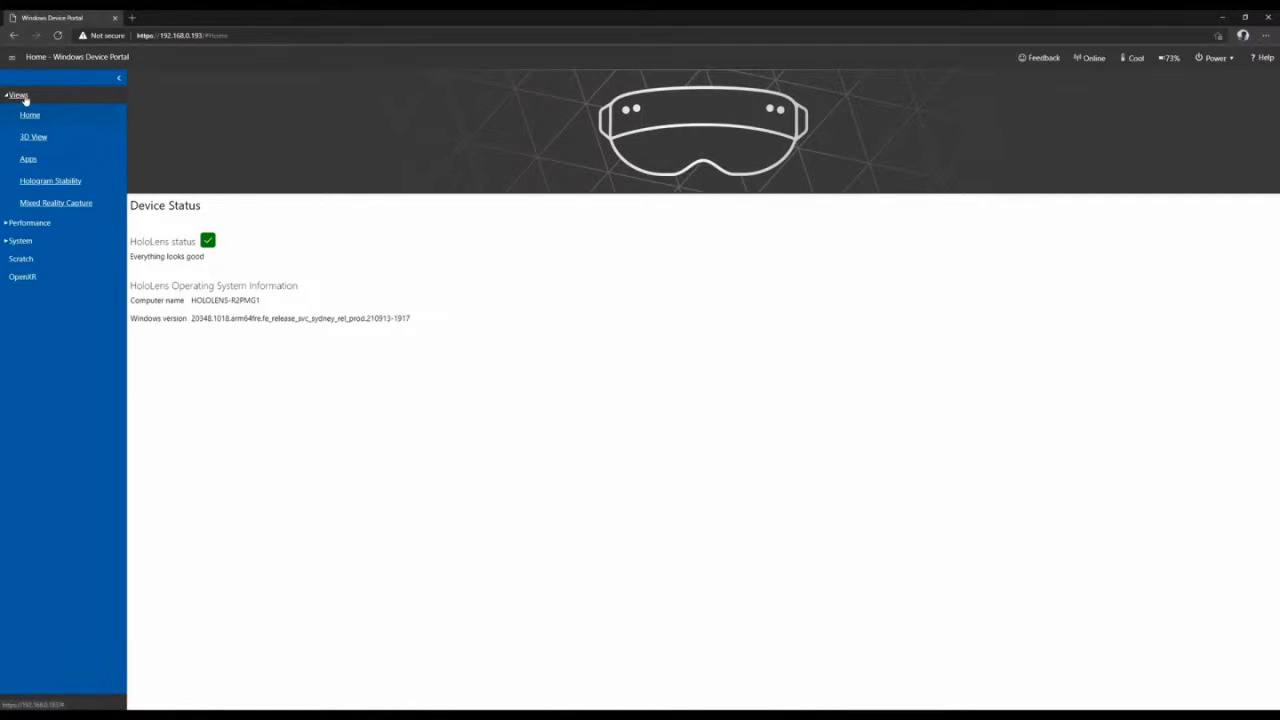
left_click(29, 161)
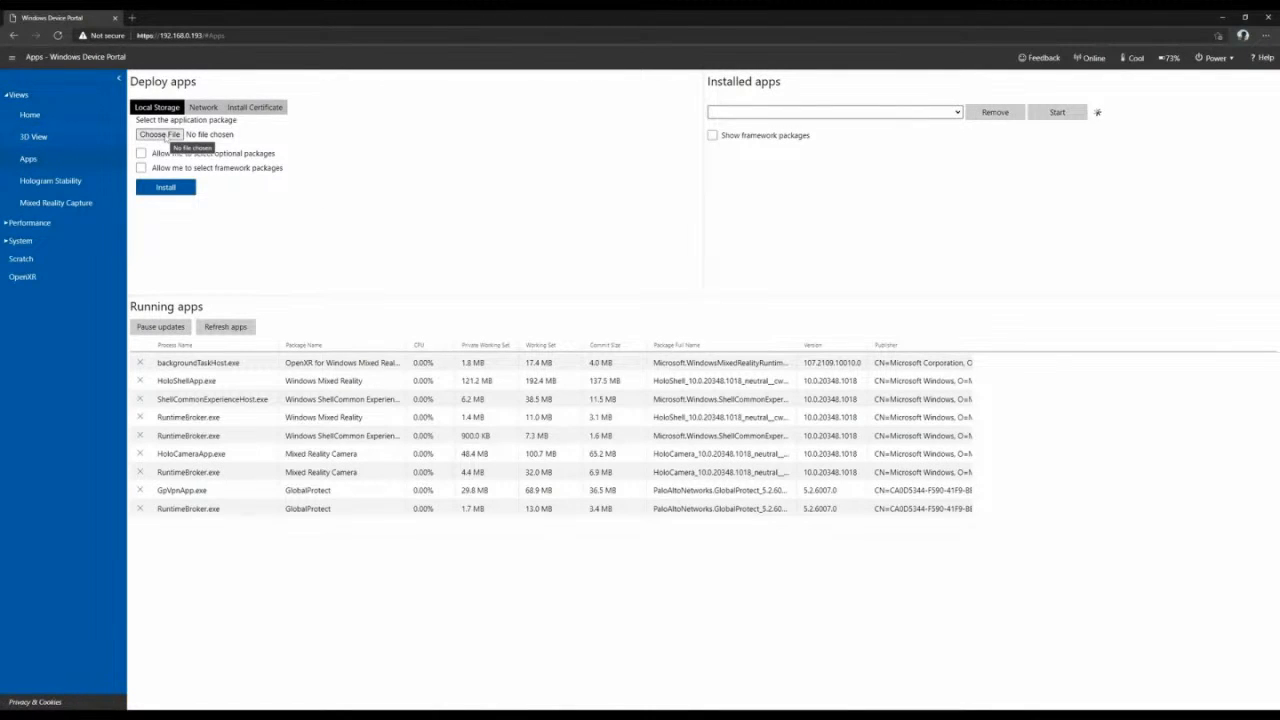
left_click(160, 134)
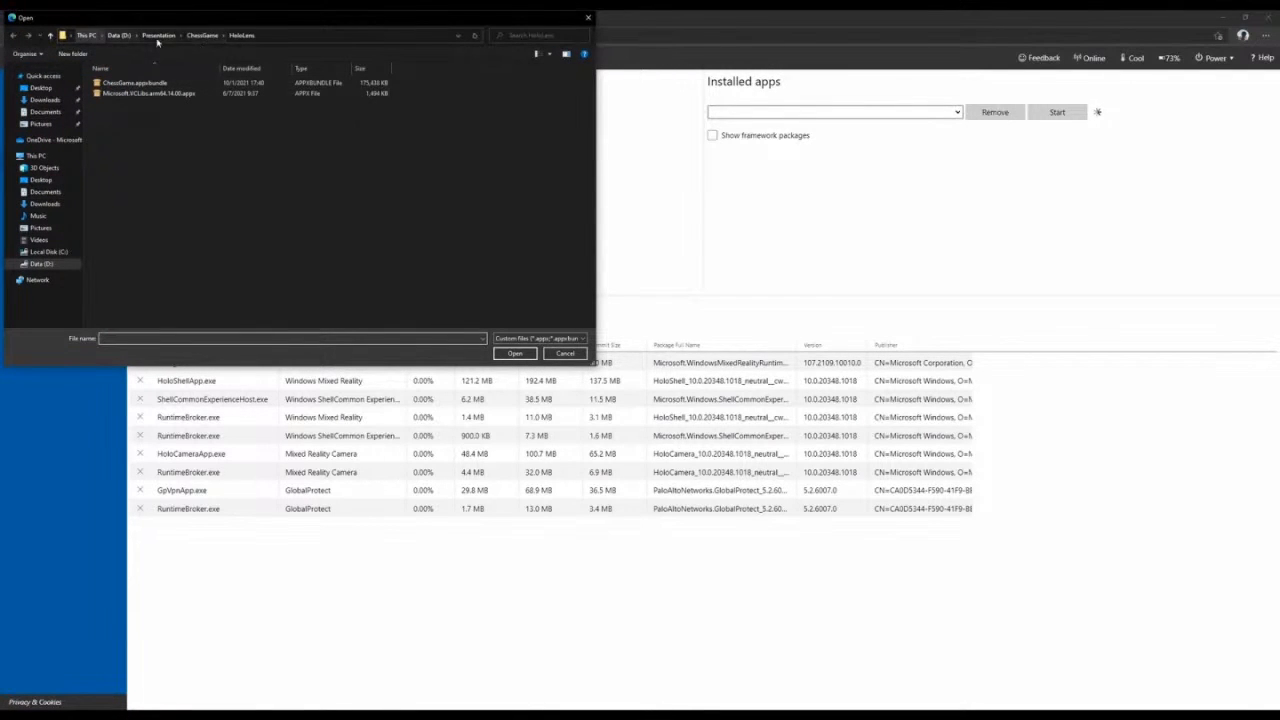
left_click(150, 86)
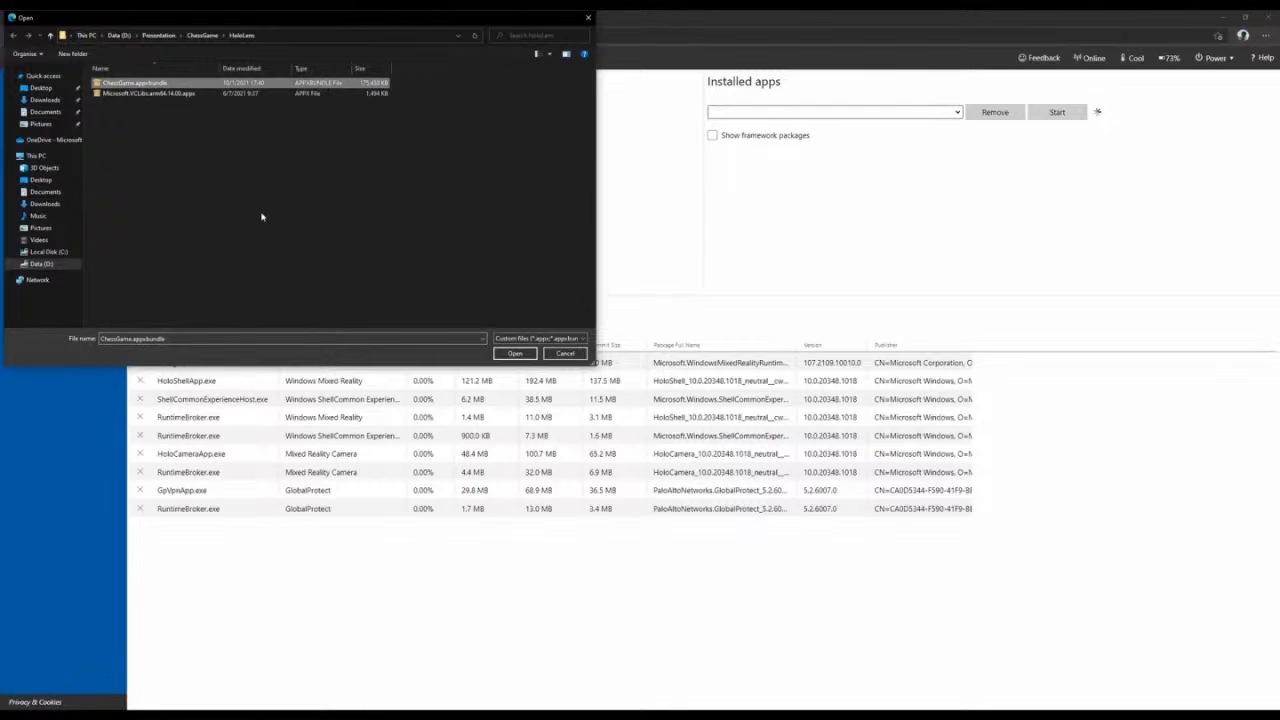
left_click(503, 354)
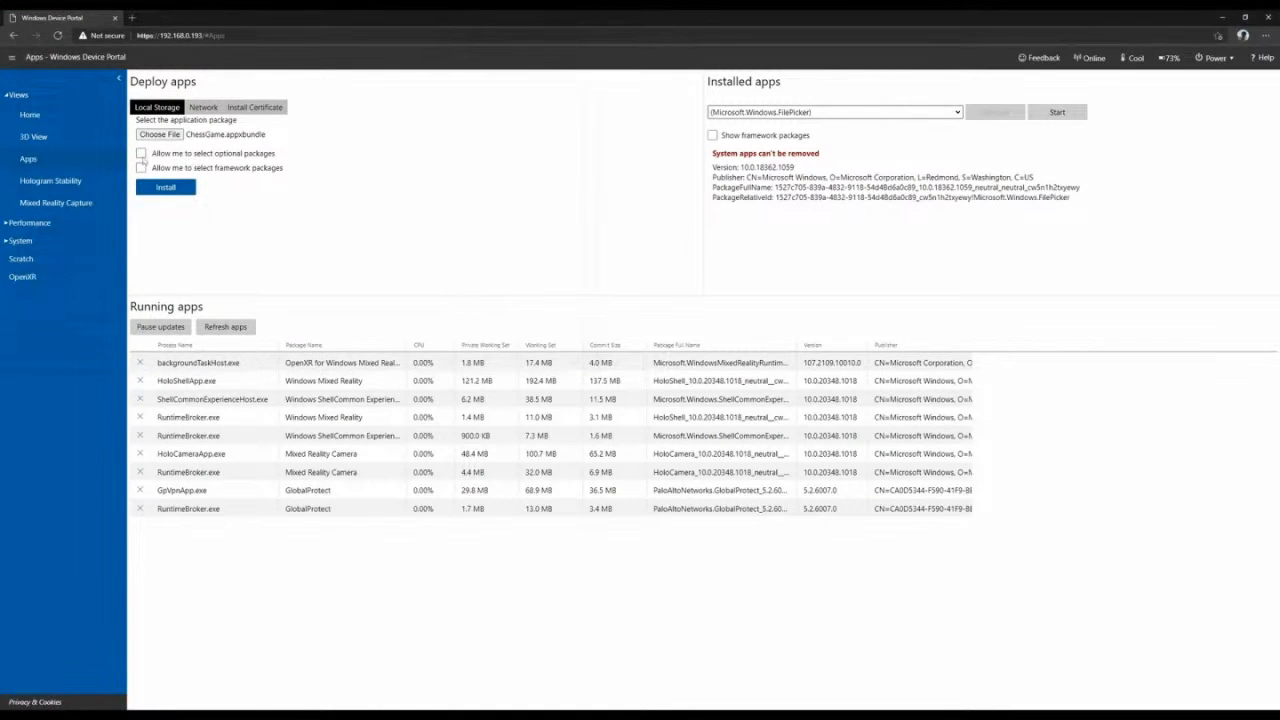
- Allow optional packages, add Microsoft.VCLibs.arm64.14.00.appx as an optional package, and install the app on the device
left_click(142, 154)
left_click(188, 188)
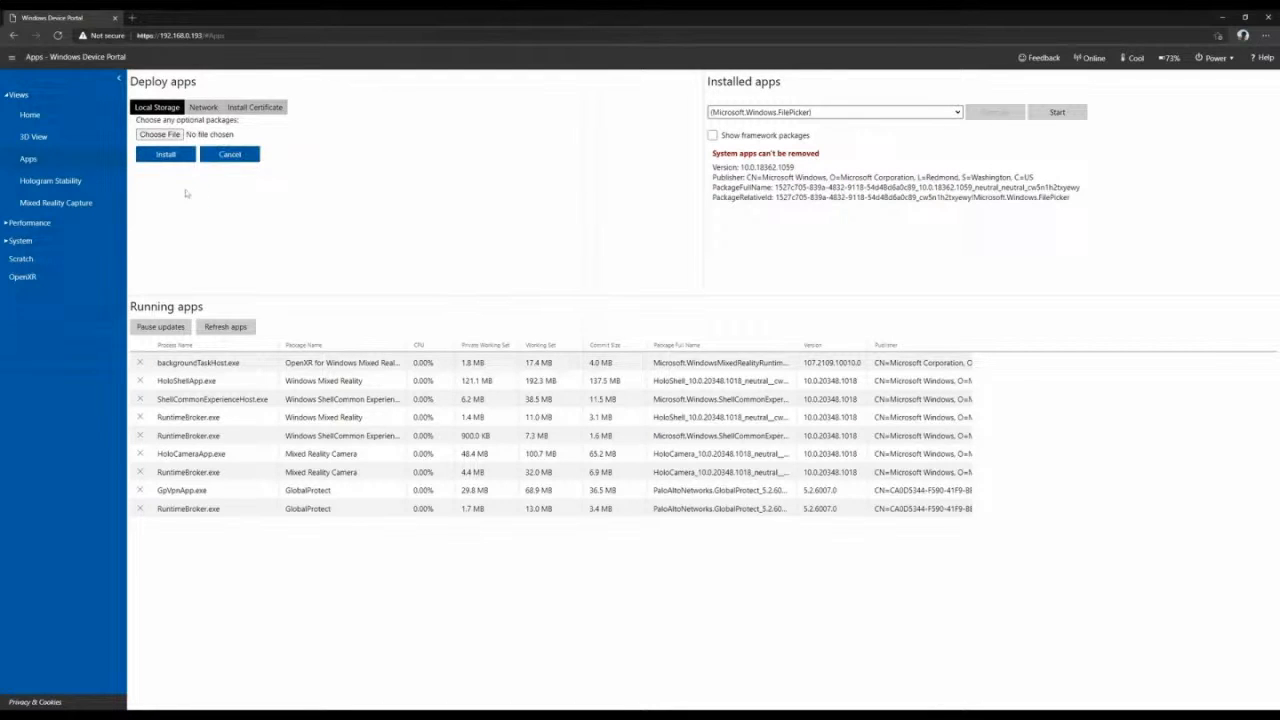
left_click(163, 134)
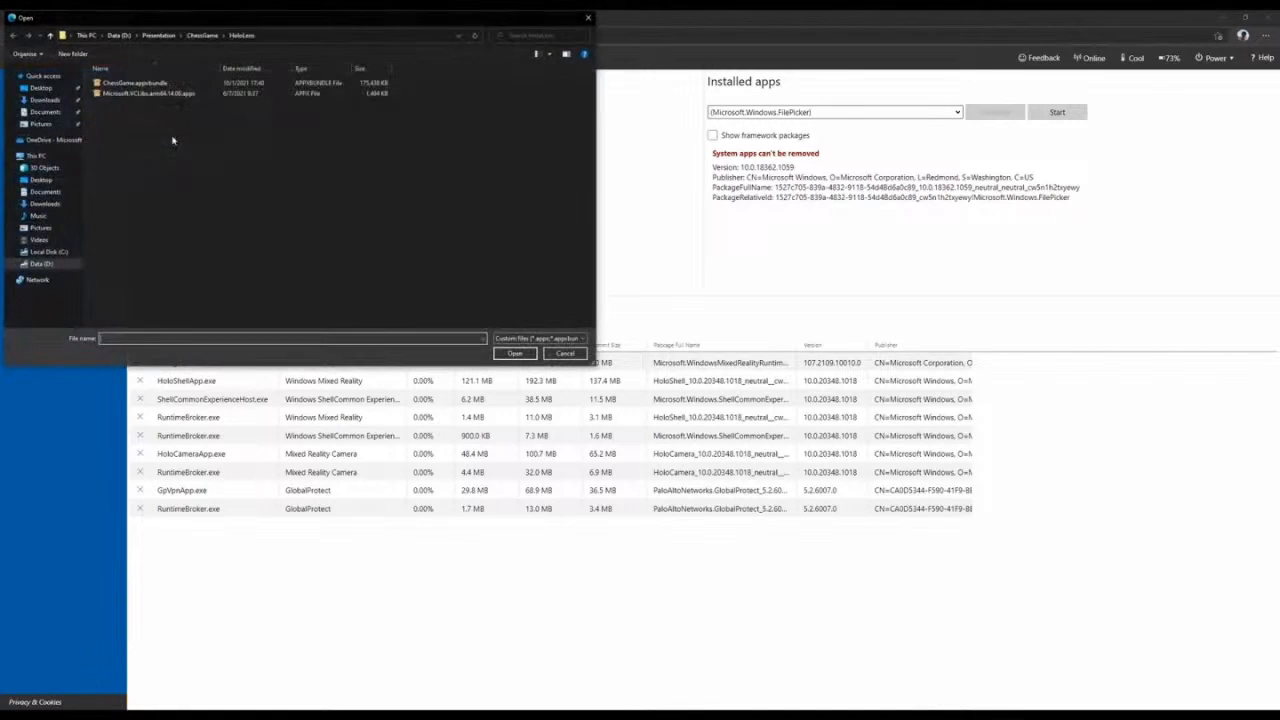
left_click(148, 94)
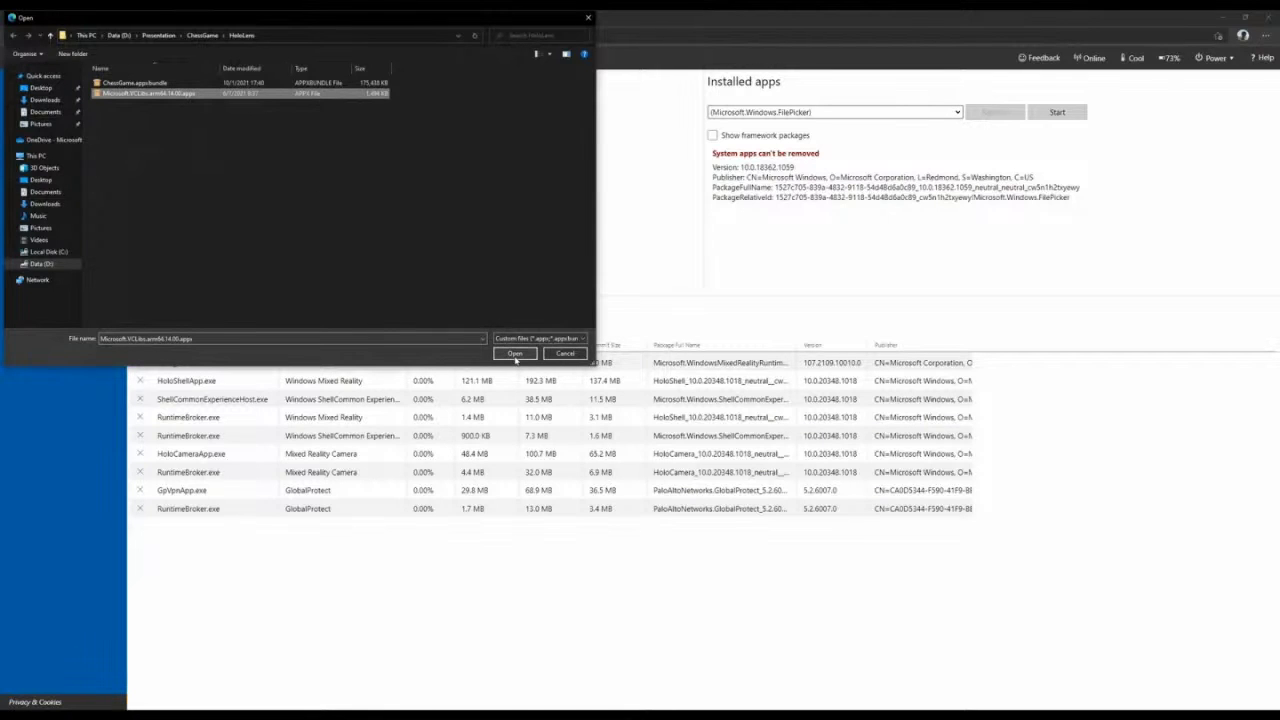
left_click(514, 353)
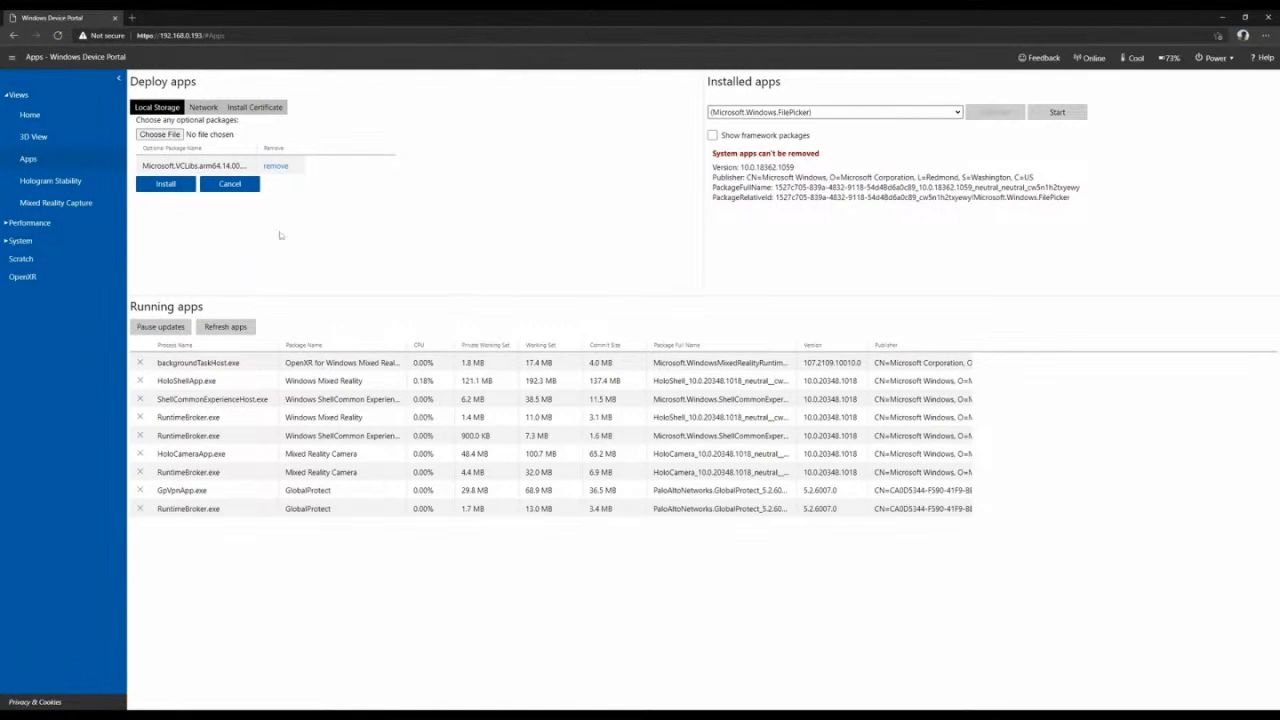
left_click(163, 187)
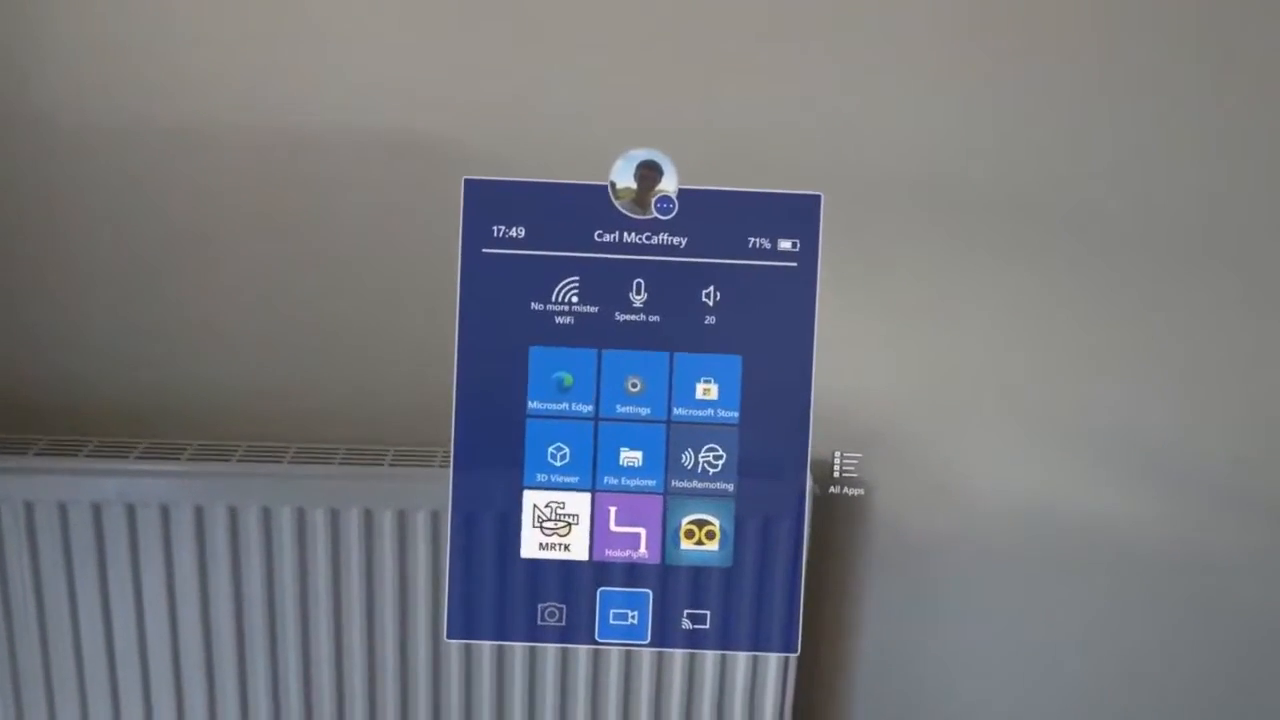
- On the HoloLens, show all installed apps and launch ChessGame
left_click(820, 446)
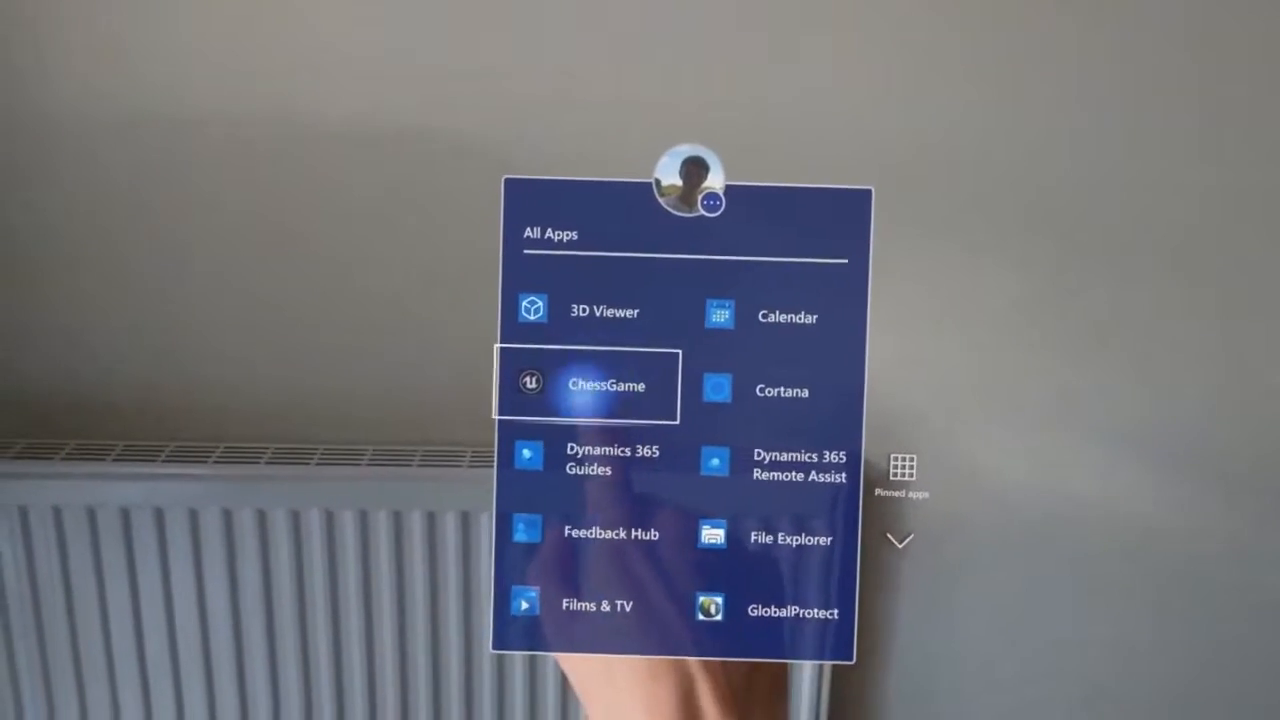
left_click(590, 405)
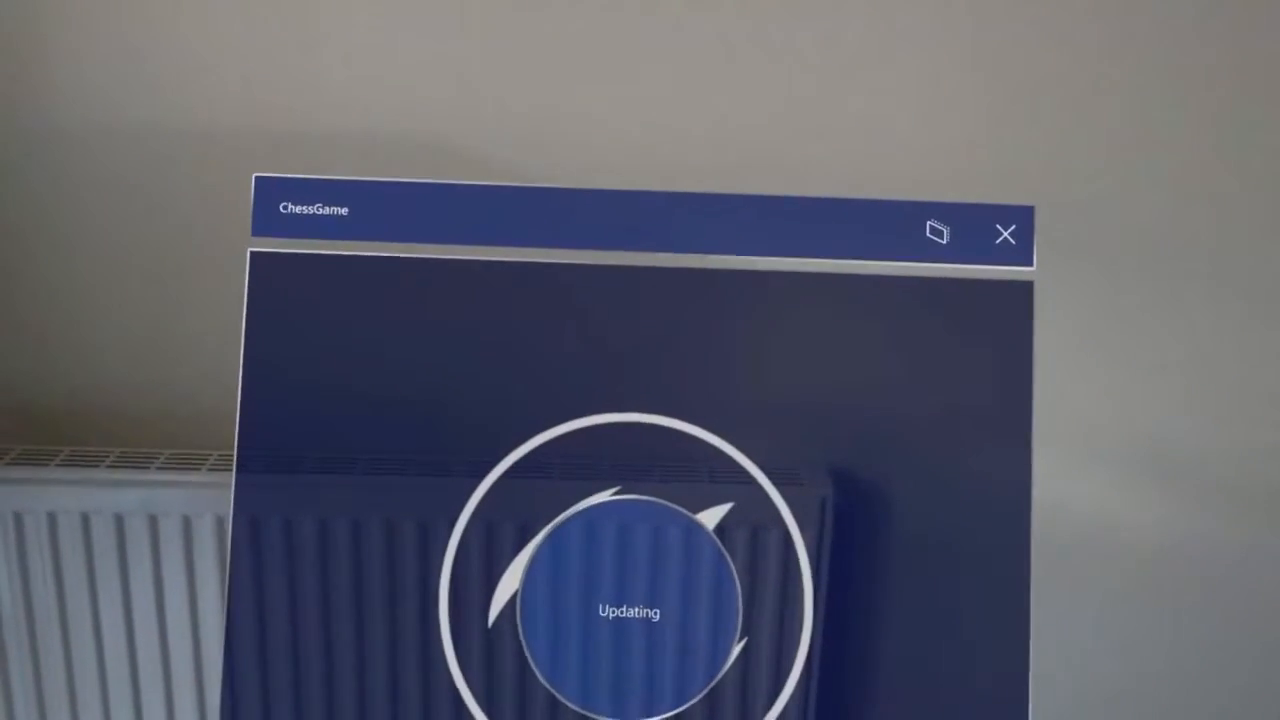